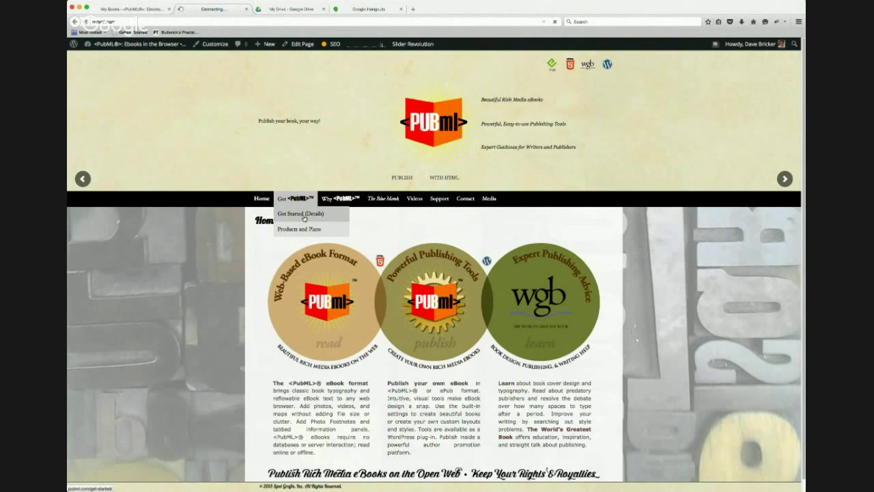
# Open the Get Started (Detailed Instructions) page and read through its setup steps.
pyautogui.scroll(-3, 330, 285)
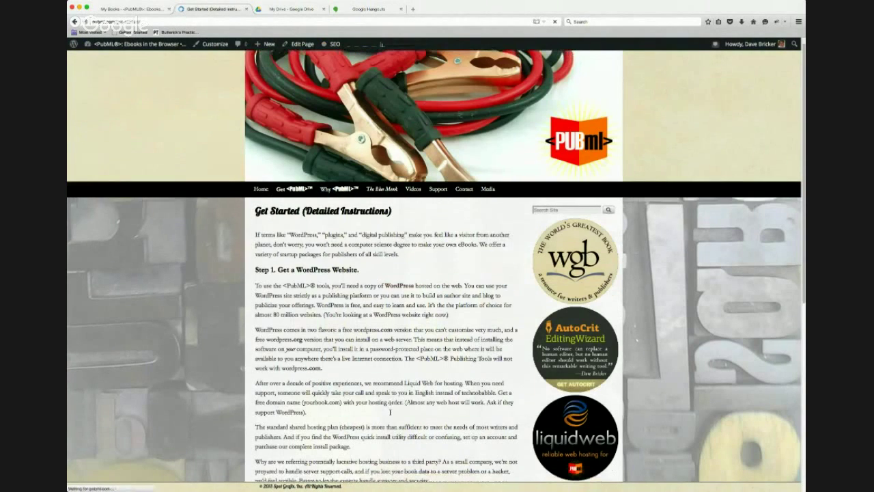
pyautogui.scroll(-5, 373, 330)
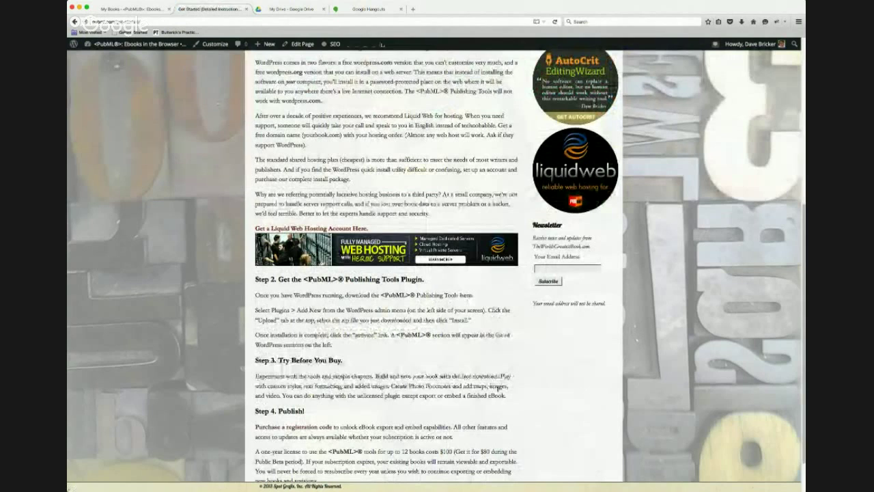
# Return to the WordPress admin area and open the page for adding new plugins.
pyautogui.click(138, 10)
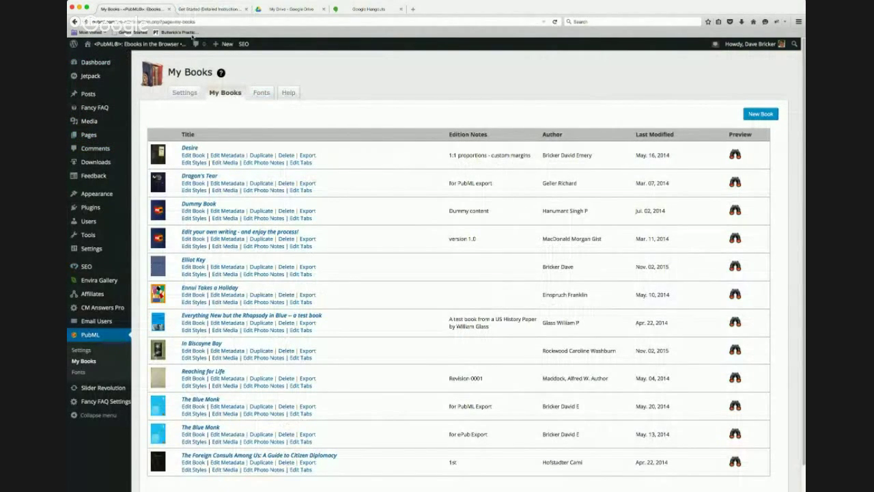
pyautogui.moveTo(93, 207)
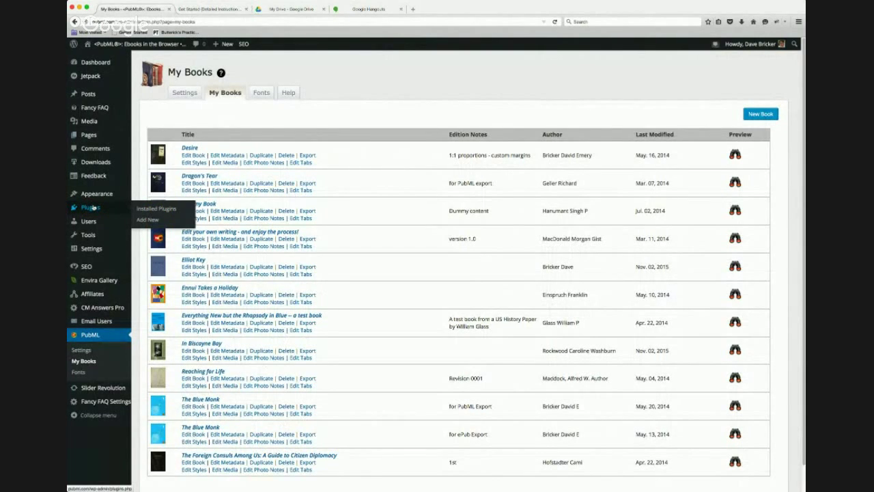
pyautogui.click(149, 220)
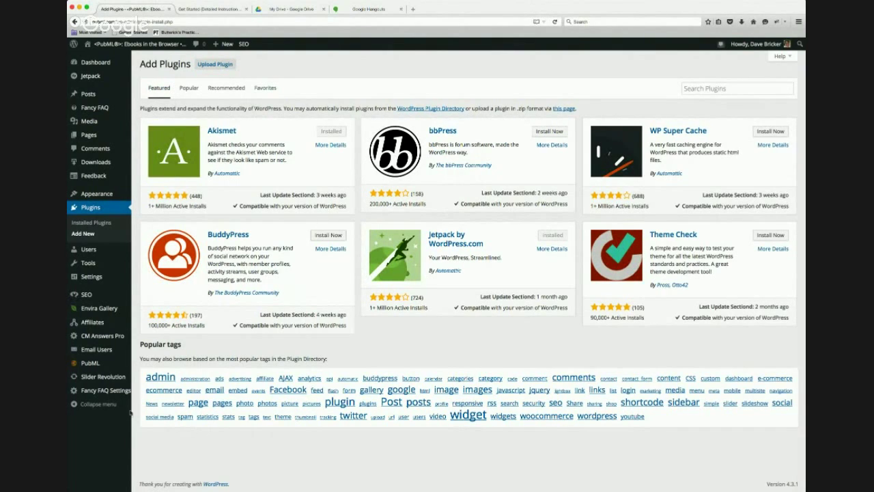
# Open the PubML plugin's settings and consult the Settings topic in the PubML Help, closing the help window when done.
pyautogui.moveTo(94, 366)
pyautogui.click(145, 366)
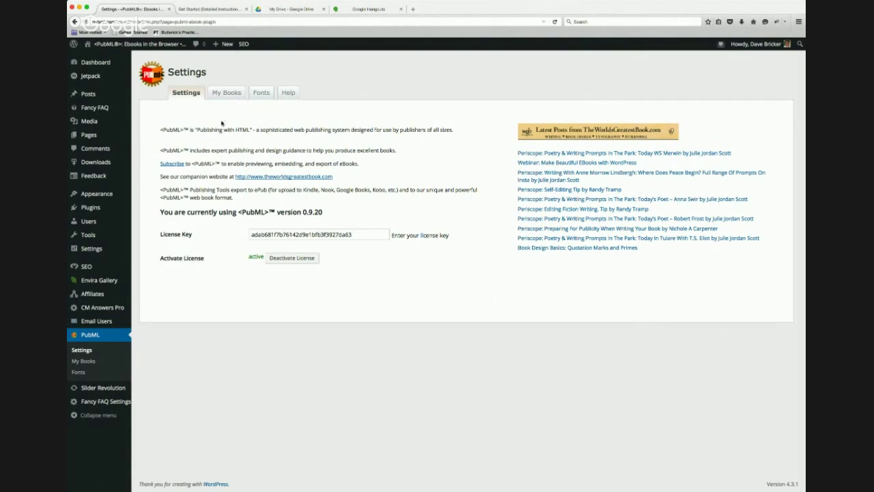
pyautogui.click(290, 92)
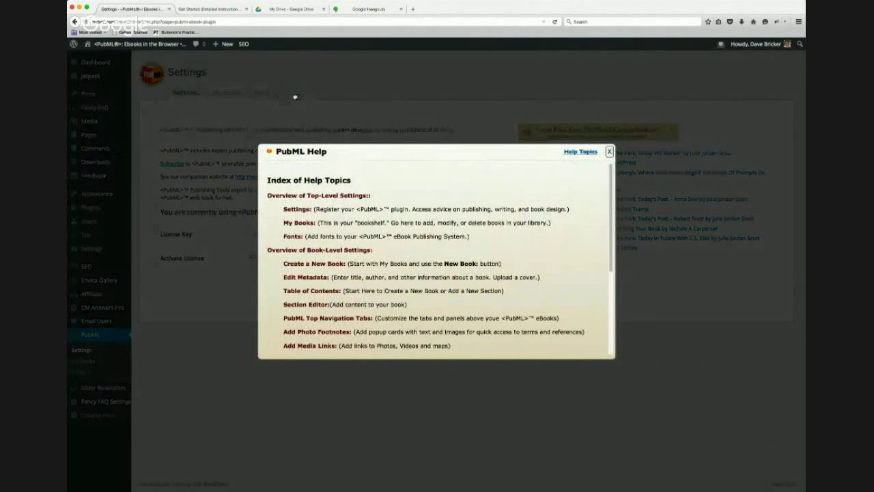
pyautogui.moveTo(613, 170); pyautogui.dragTo(613, 221)
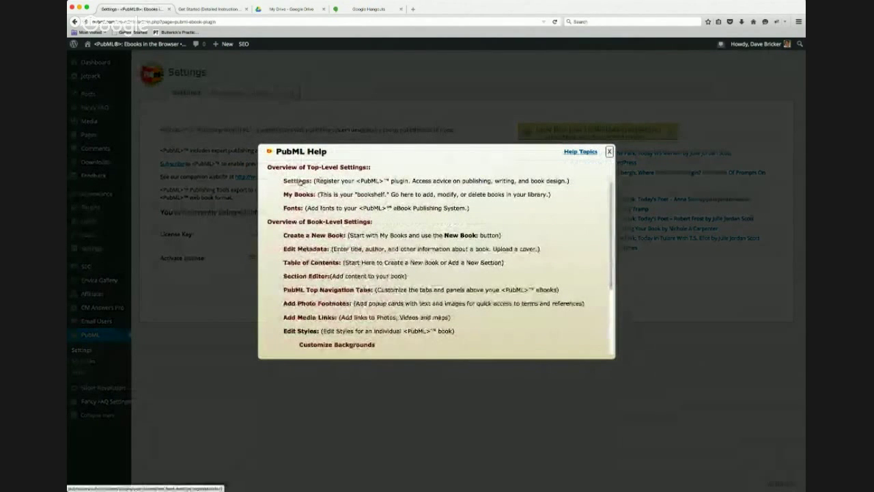
pyautogui.click(298, 181)
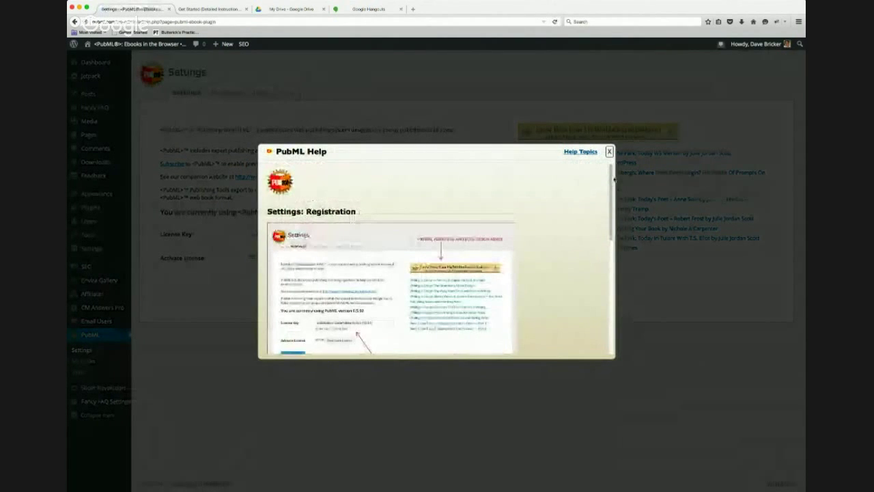
pyautogui.moveTo(610, 176)
pyautogui.mouseDown()
pyautogui.moveTo(612, 280)
pyautogui.moveTo(617, 166)
pyautogui.mouseUp()
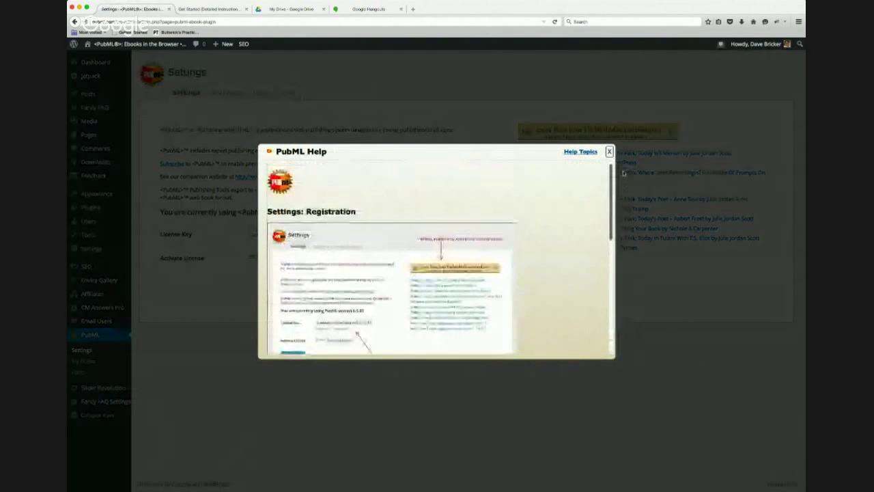
pyautogui.click(609, 152)
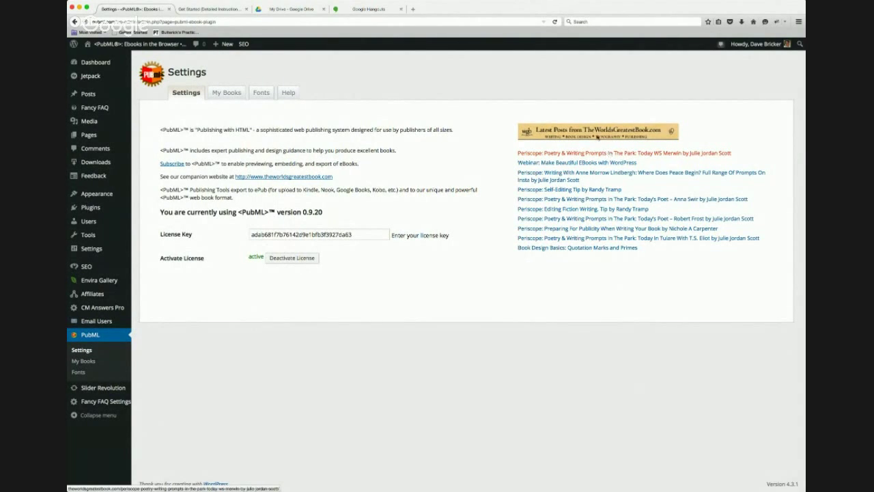
# Open the PubML Fonts page and look through the fonts in My Font Library.
pyautogui.click(263, 93)
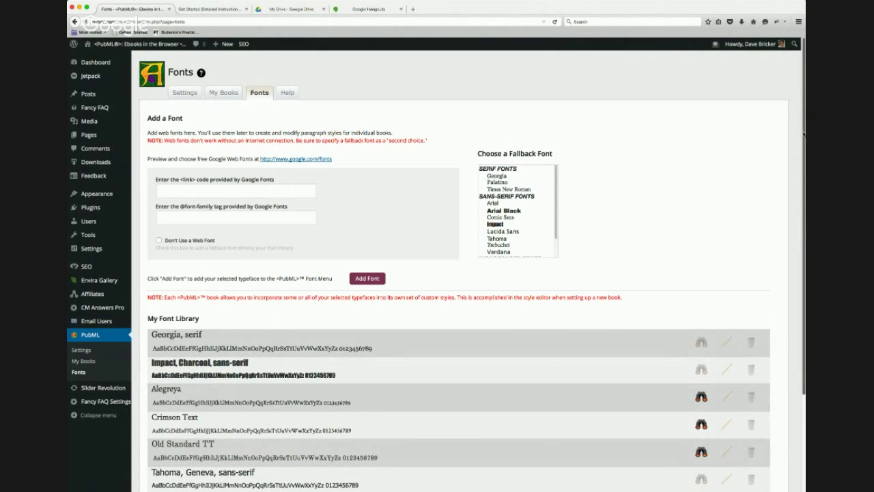
pyautogui.moveTo(804, 136); pyautogui.dragTo(800, 257)
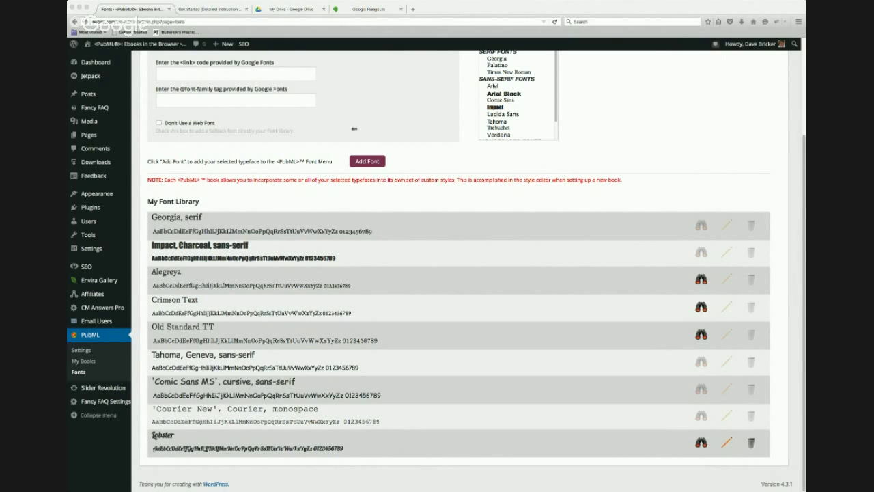
pyautogui.click(577, 167)
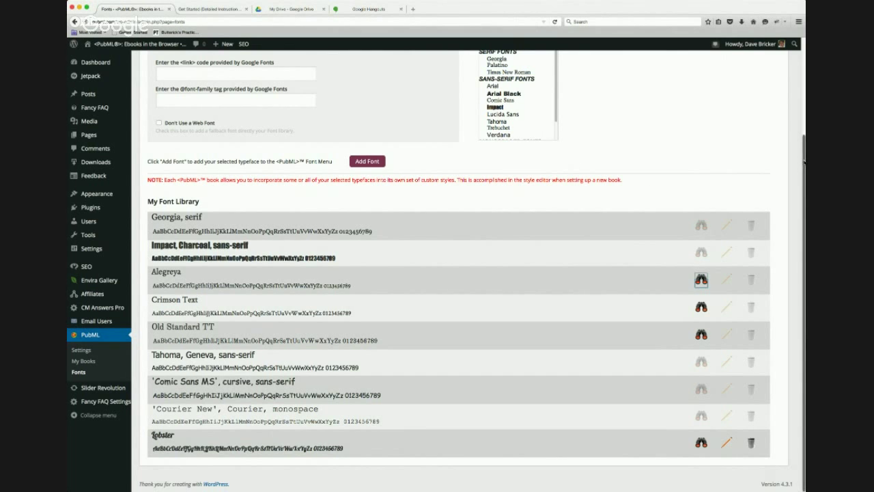
pyautogui.scroll(2, 805, 161)
pyautogui.scroll(-2, 804, 162)
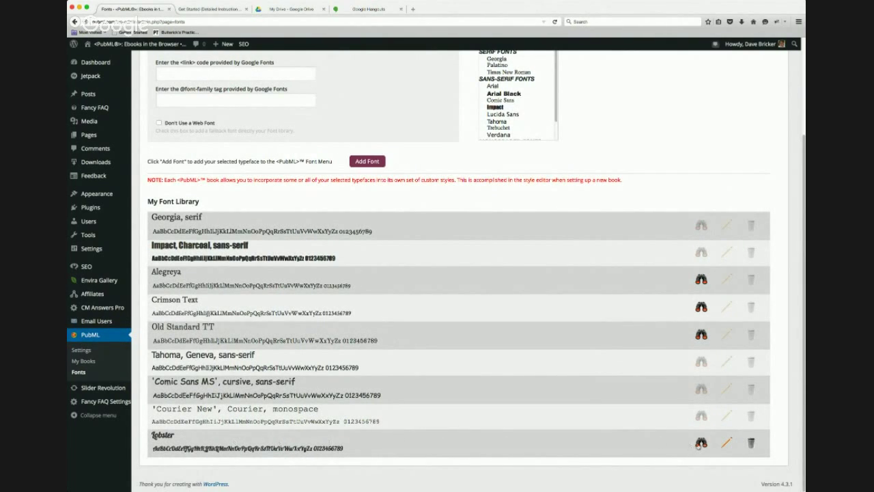
# Preview the Lobster font in My Font Library and load its entry for editing.
pyautogui.click(701, 444)
pyautogui.click(726, 443)
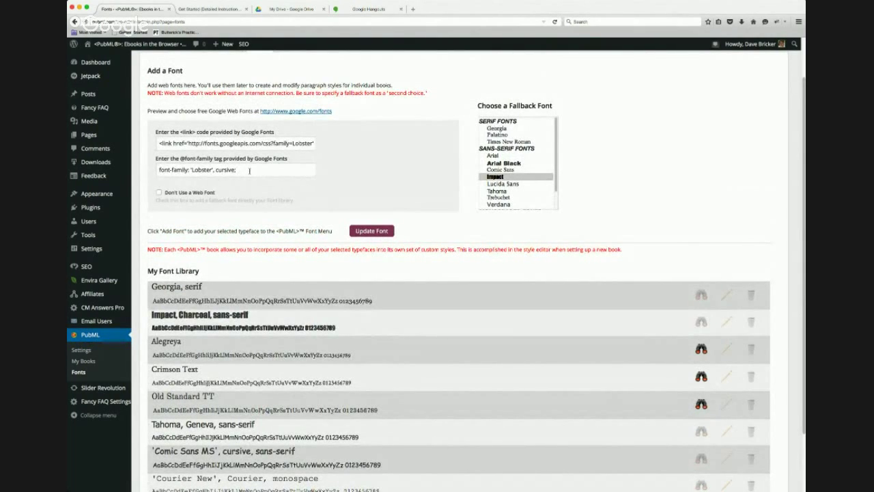
# Open the Google Fonts site from the Add a Font section and search for Lobster.
pyautogui.click(313, 113)
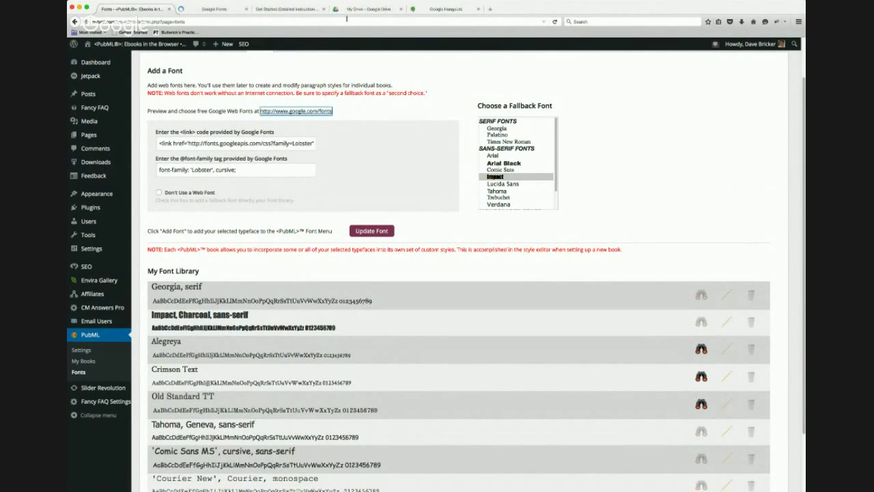
pyautogui.click(217, 9)
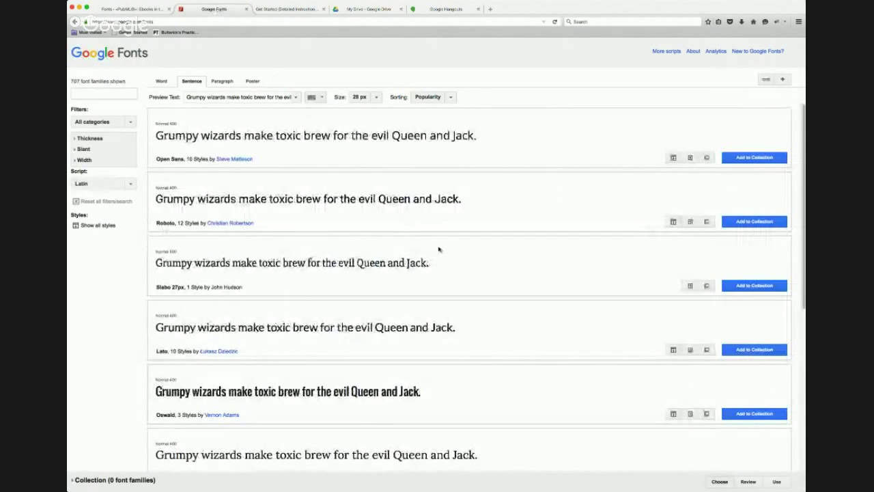
pyautogui.click(83, 93)
pyautogui.write('Lobster')
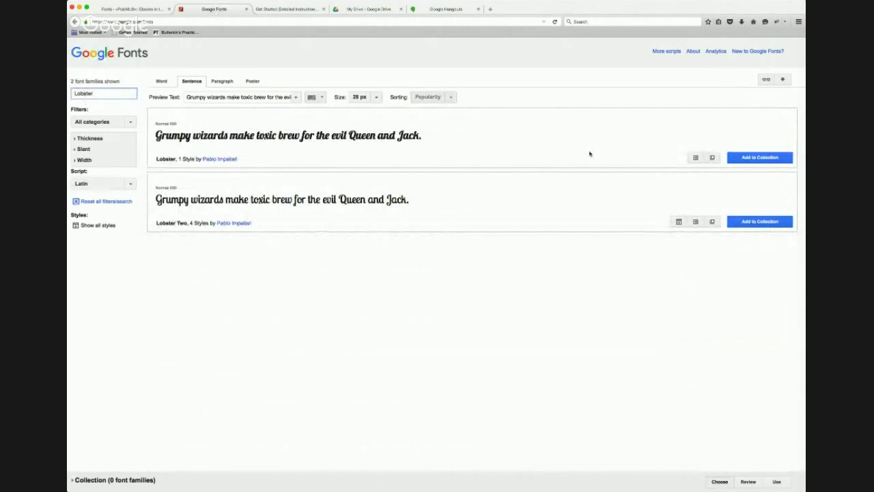
# Open the Quick Use page for Lobster and select its stylesheet link code and its font-family CSS line in turn.
pyautogui.click(712, 158)
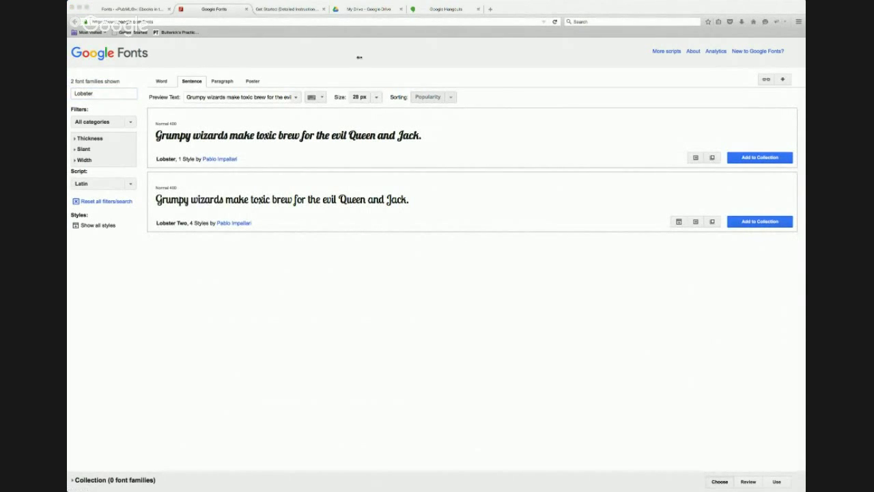
pyautogui.press('super+w')
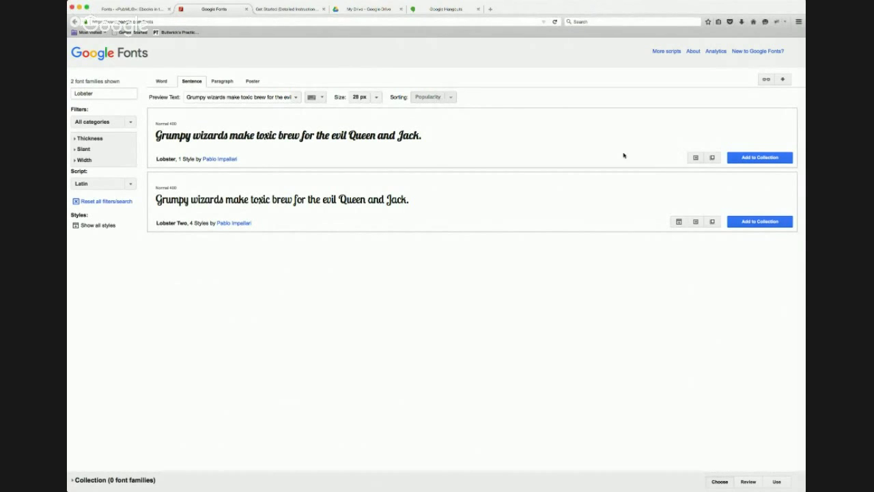
pyautogui.click(695, 158)
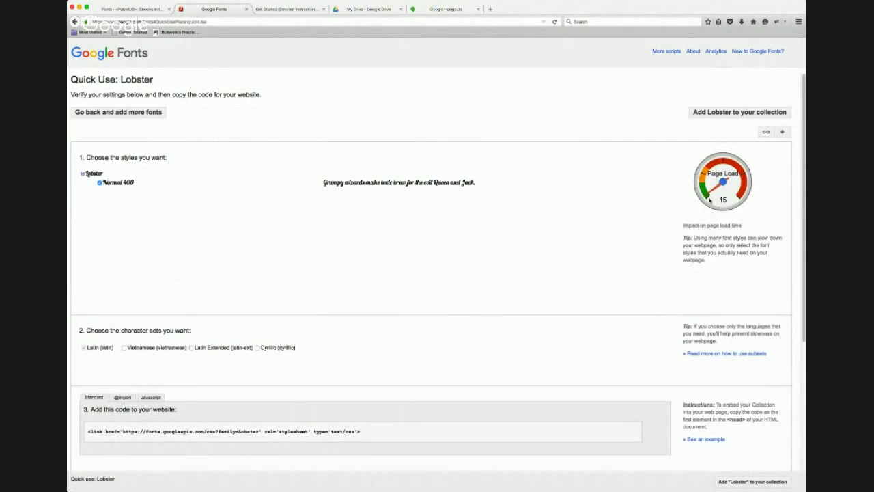
pyautogui.scroll(-5, 553, 289)
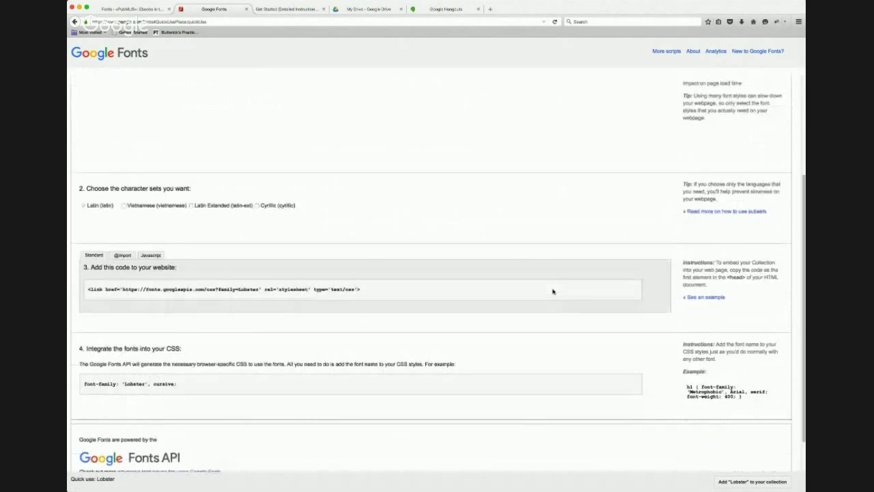
pyautogui.click(395, 250)
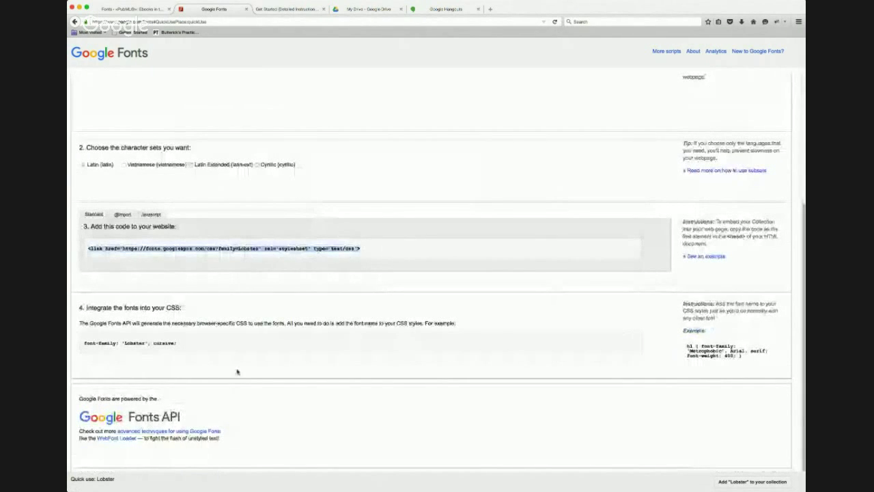
pyautogui.click(199, 345)
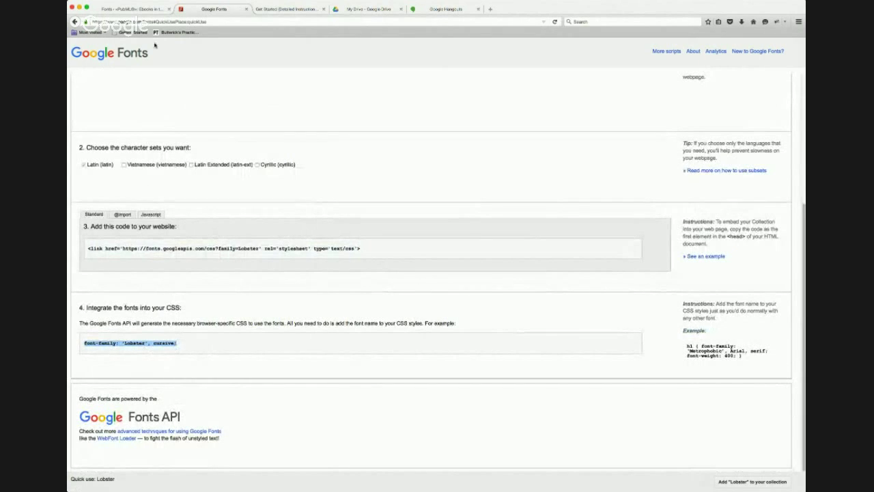
# Close Google Fonts and review the Lobster entry's code and the rest of My Font Library on the Fonts page.
pyautogui.click(246, 9)
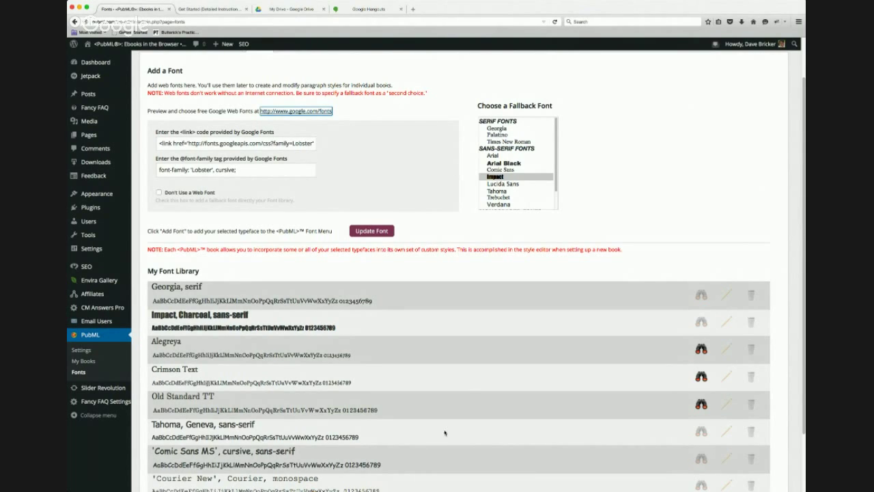
pyautogui.scroll(-2, 470, 382)
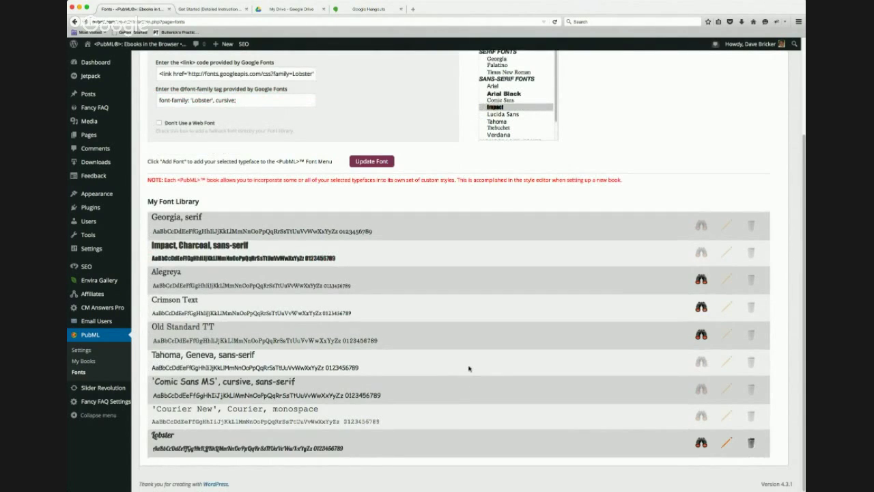
pyautogui.scroll(3, 469, 367)
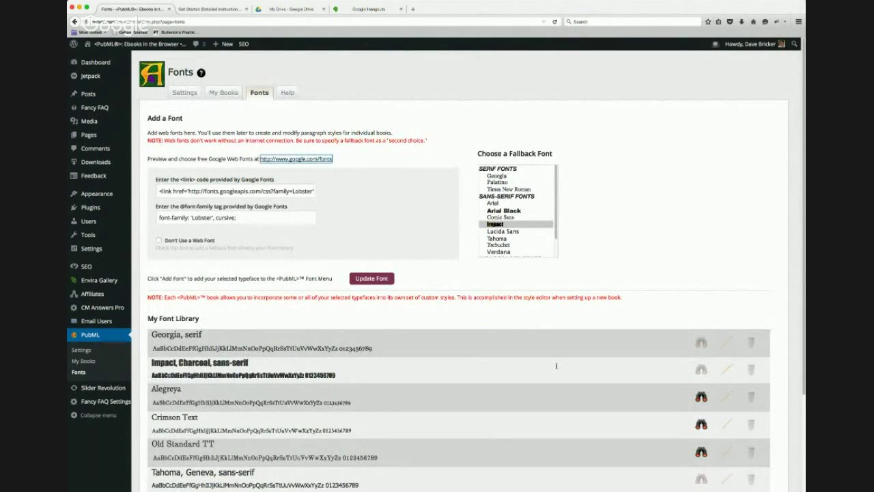
pyautogui.scroll(-3, 556, 366)
pyautogui.scroll(3, 353, 129)
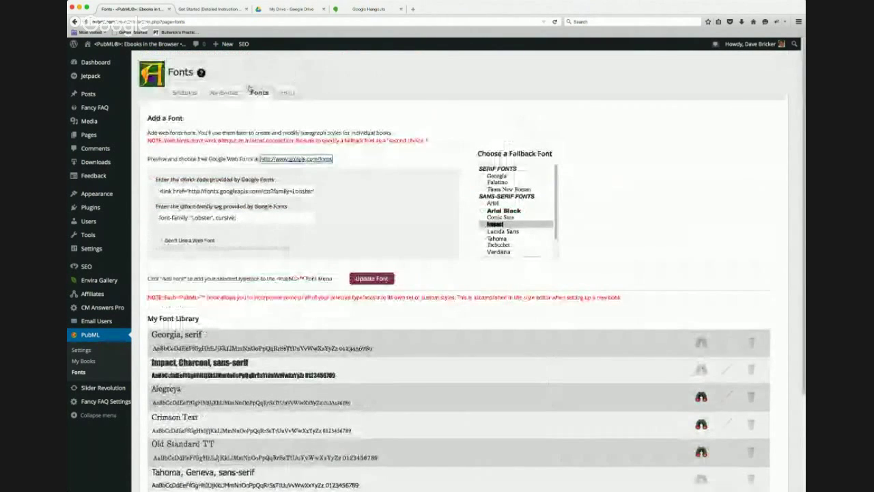
# Load the My Books list and mute the microphone in Google Hangouts, returning to the book list.
pyautogui.click(224, 93)
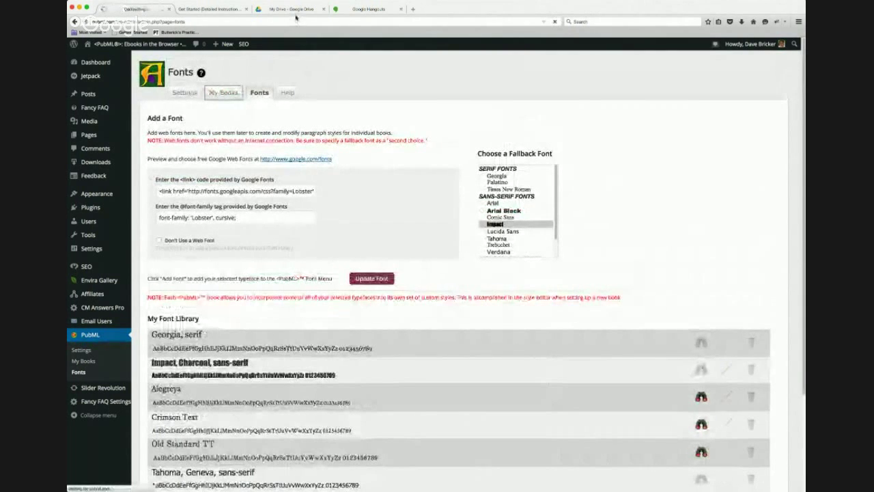
pyautogui.click(368, 9)
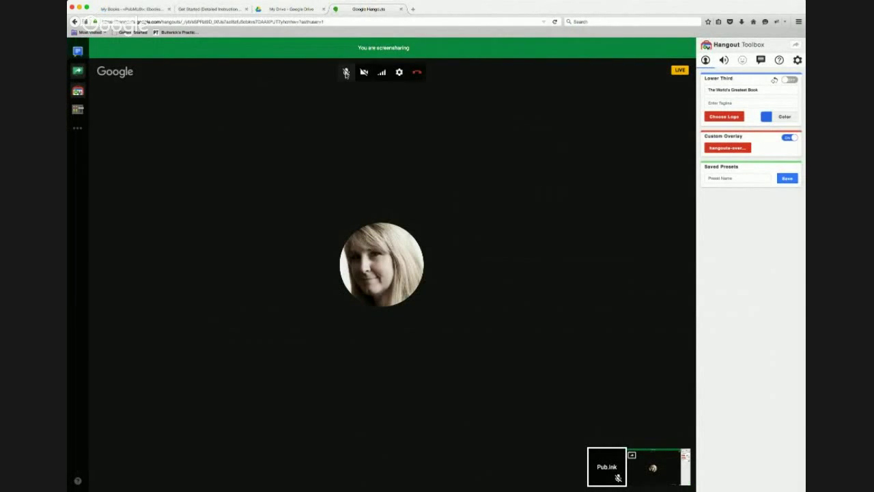
pyautogui.click(345, 72)
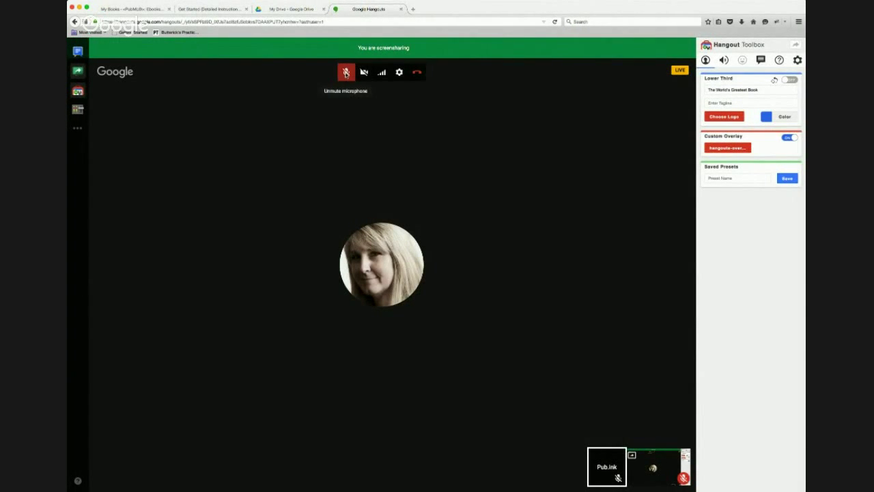
pyautogui.click(216, 9)
pyautogui.click(147, 9)
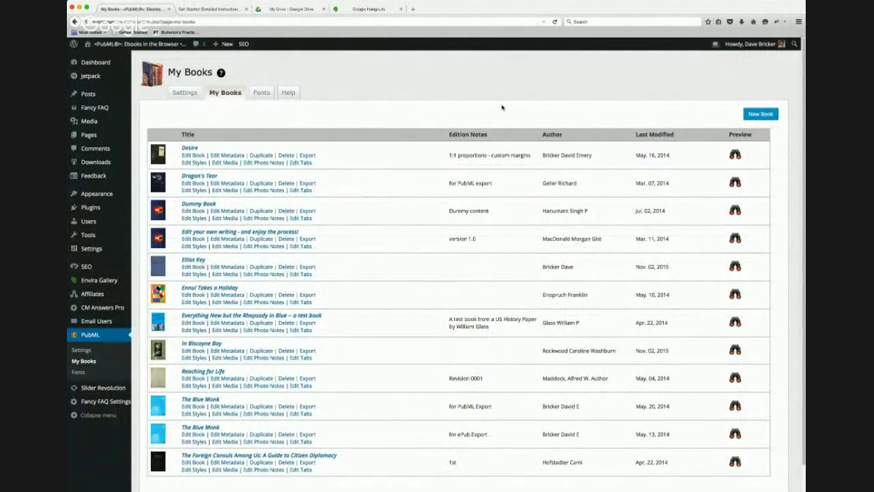
# Start a new book and look over the fields of its Book Info form.
pyautogui.click(759, 116)
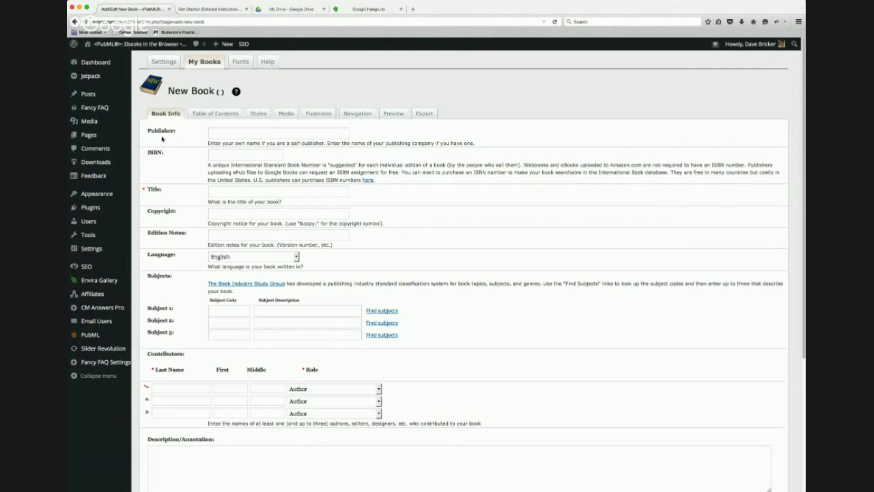
pyautogui.scroll(-5, 449, 282)
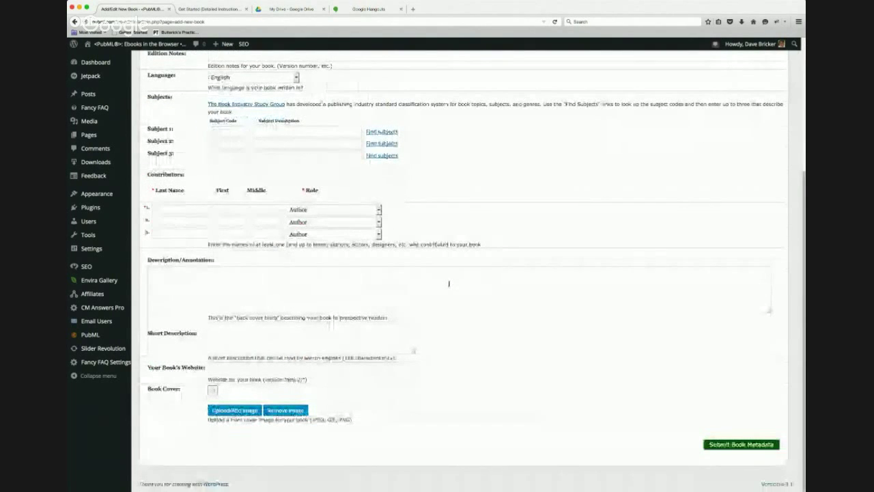
# Enter Essential Absurdities Press as the new book's publisher.
pyautogui.scroll(5, 449, 283)
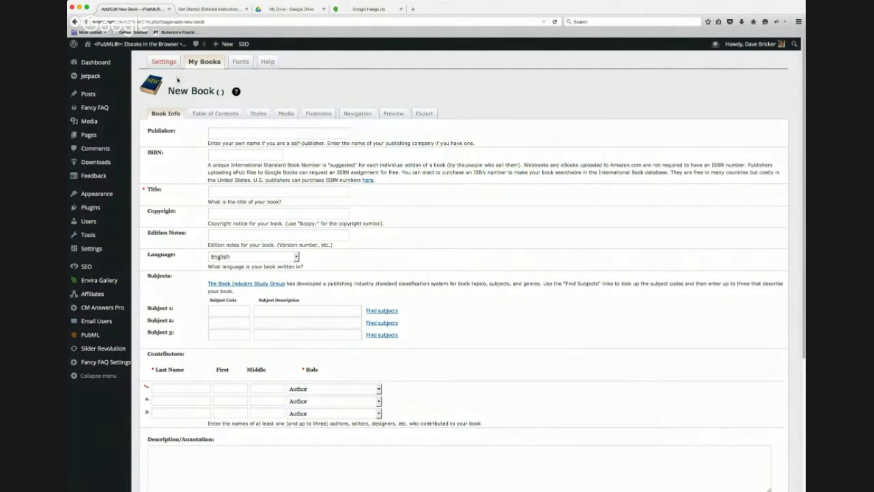
pyautogui.click(219, 133)
pyautogui.write('E')
pyautogui.click(225, 144)
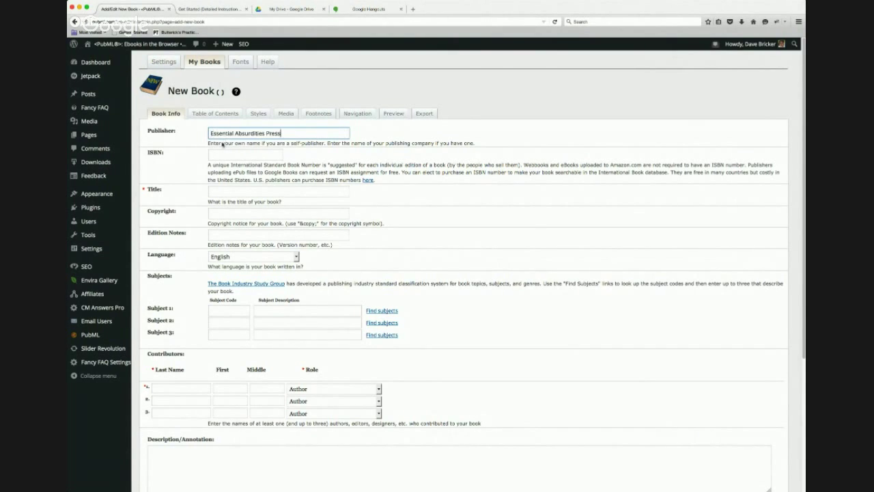
# Title the book "A Trip to Elliot Key" and set its copyright notice to ©2015.
pyautogui.click(216, 191)
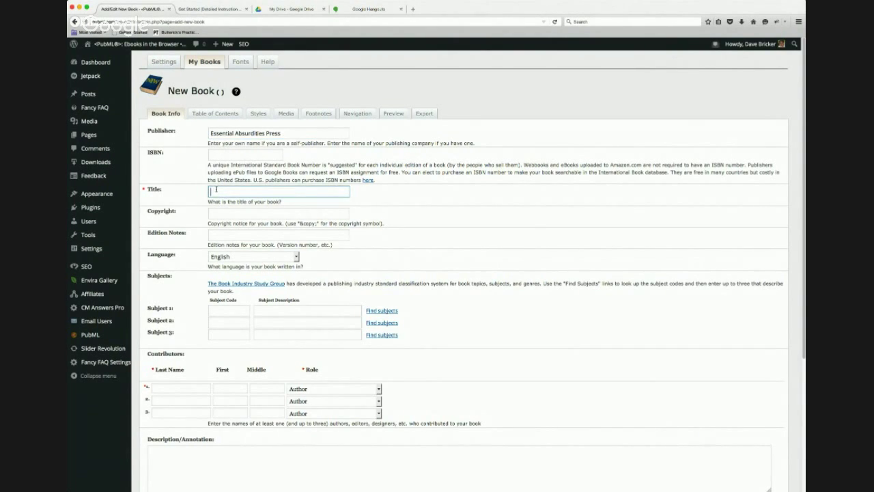
pyautogui.write('A trip to Elliot Key')
pyautogui.click(233, 212)
pyautogui.write('©2015')
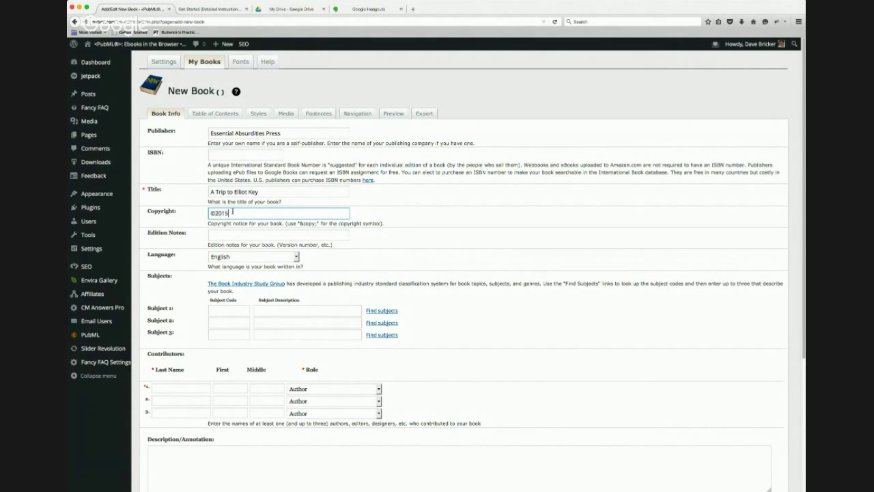
pyautogui.click(571, 230)
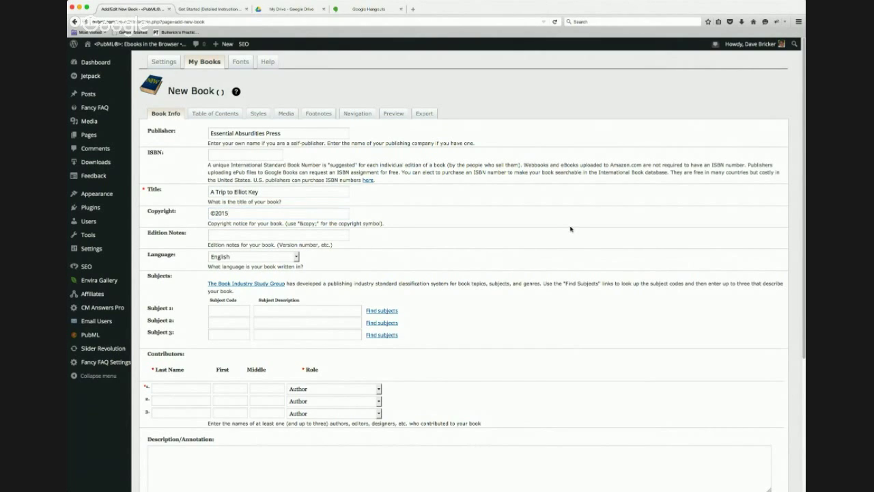
# Fill in the author's last and first name for the first contributor, leaving the edition notes empty.
pyautogui.click(272, 235)
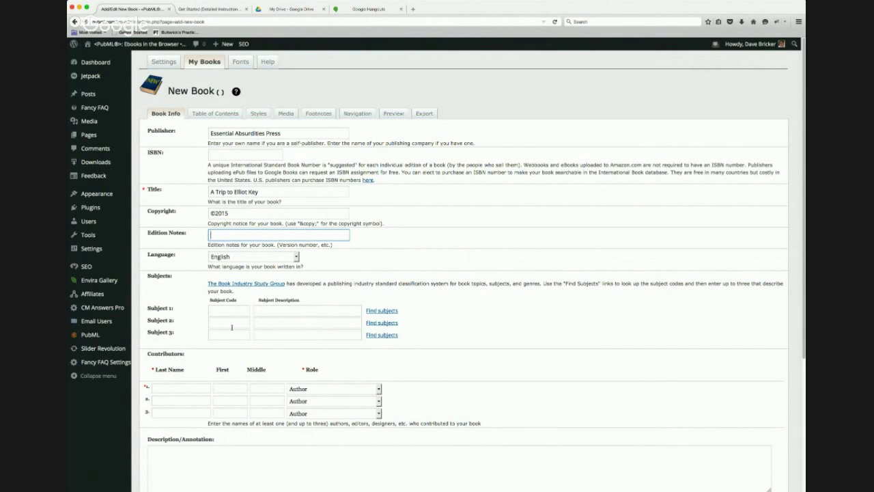
pyautogui.scroll(-2, 283, 335)
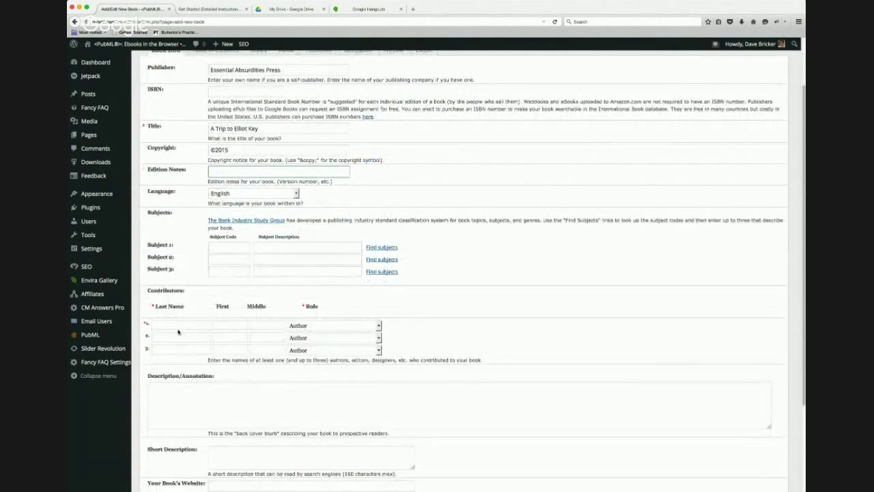
pyautogui.click(182, 324)
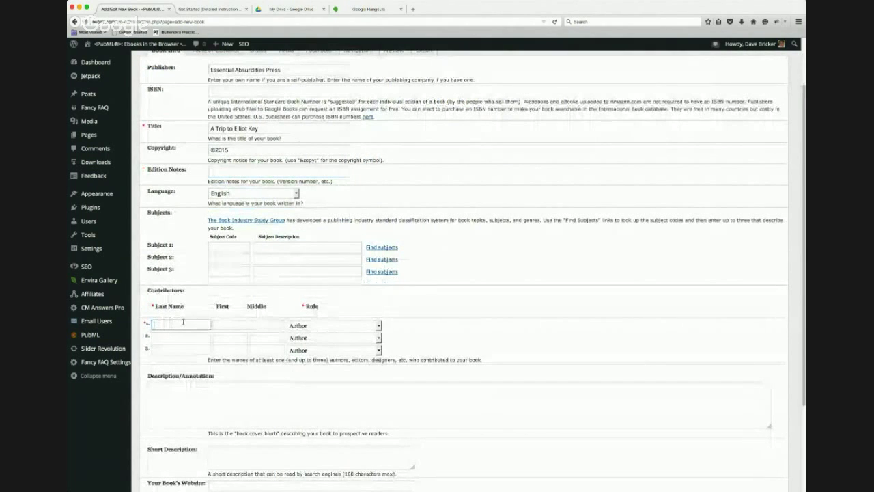
pyautogui.write('Bricker')
pyautogui.press('Tab')
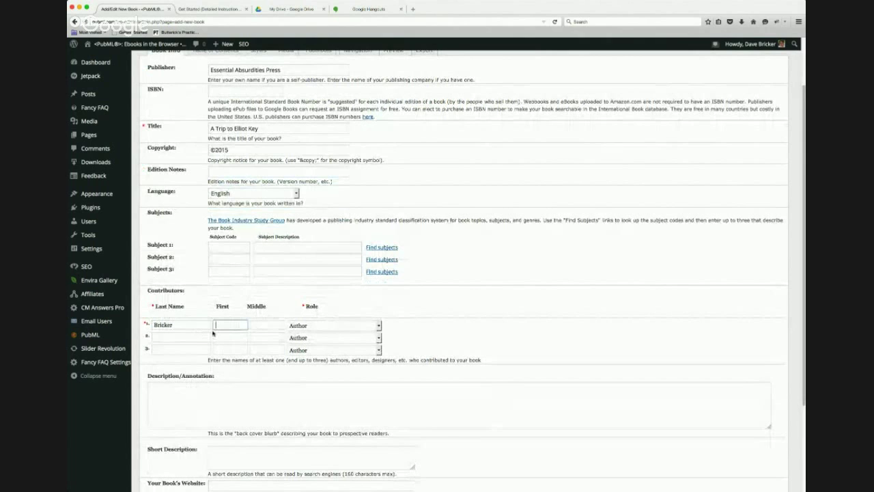
pyautogui.write('Dave')
# Upload the maddock-cover image as the book's front cover and submit the book metadata.
pyautogui.scroll(-4, 422, 325)
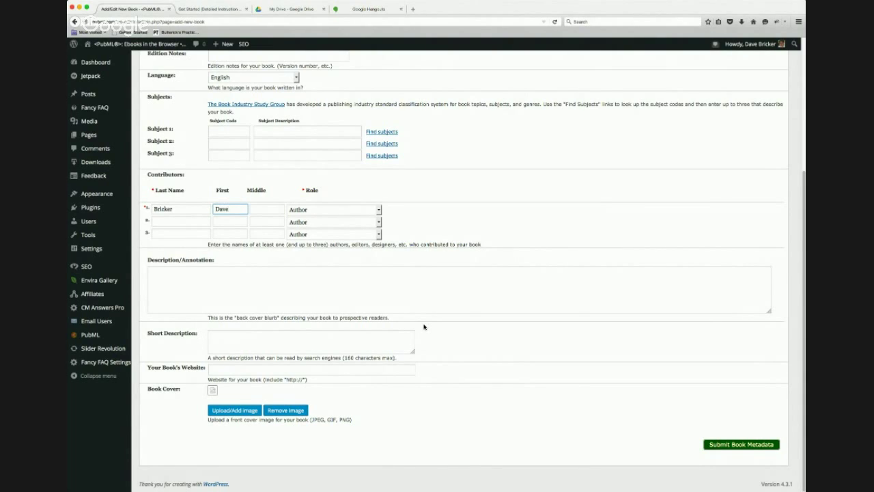
pyautogui.click(250, 413)
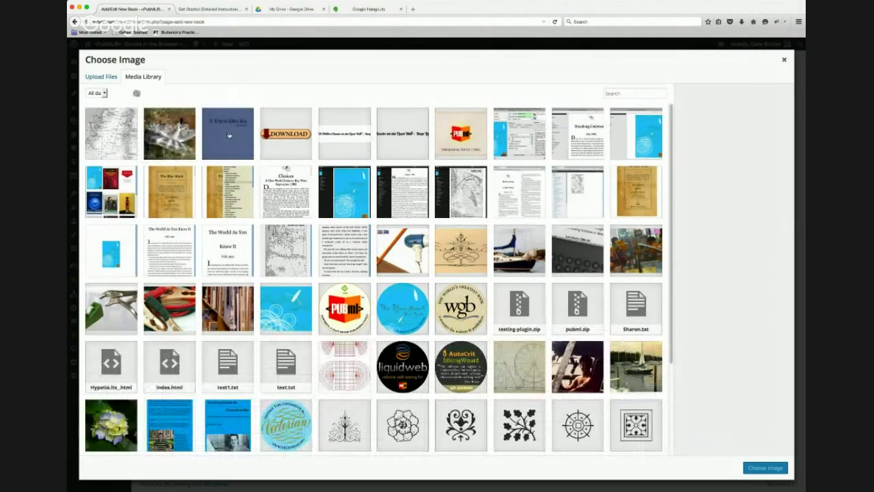
pyautogui.click(106, 77)
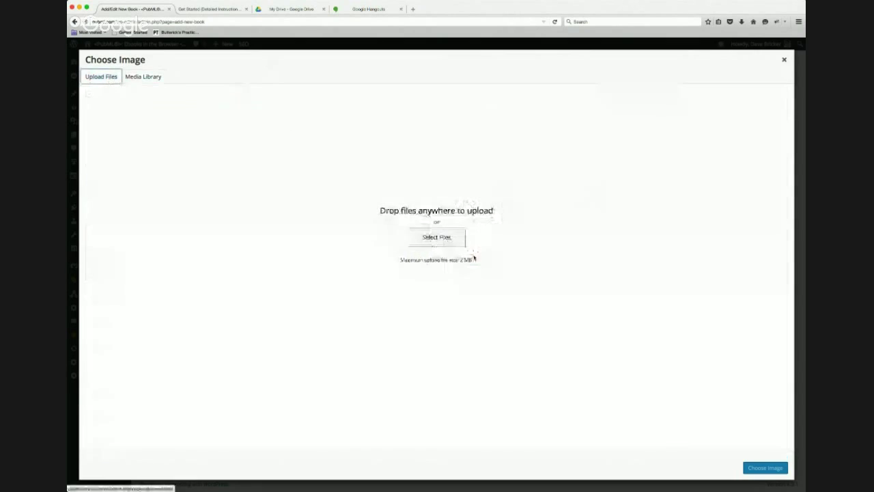
pyautogui.click(464, 241)
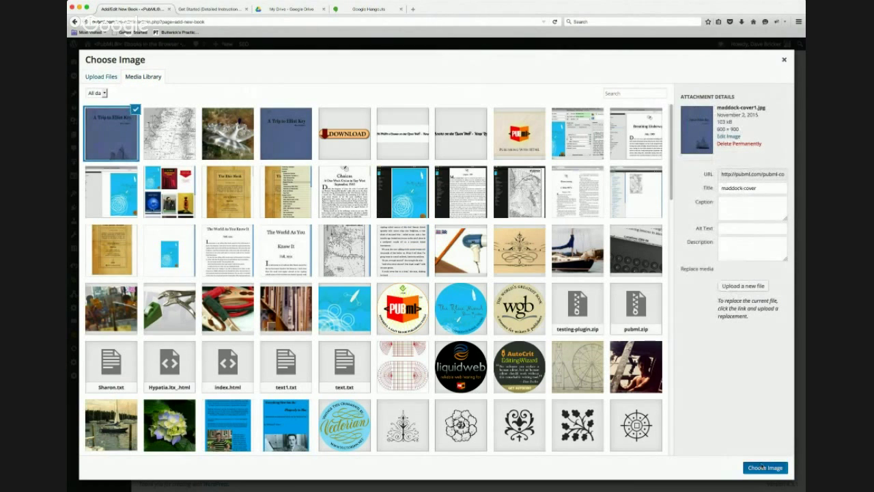
pyautogui.click(763, 467)
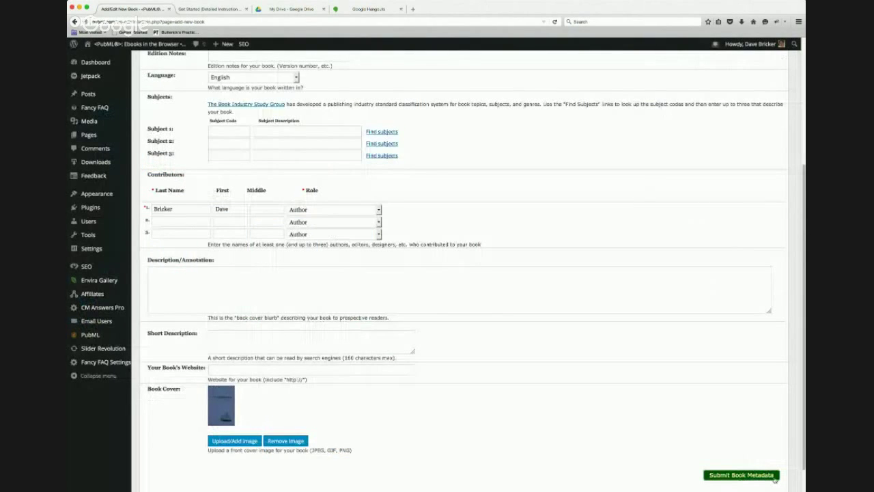
pyautogui.click(770, 476)
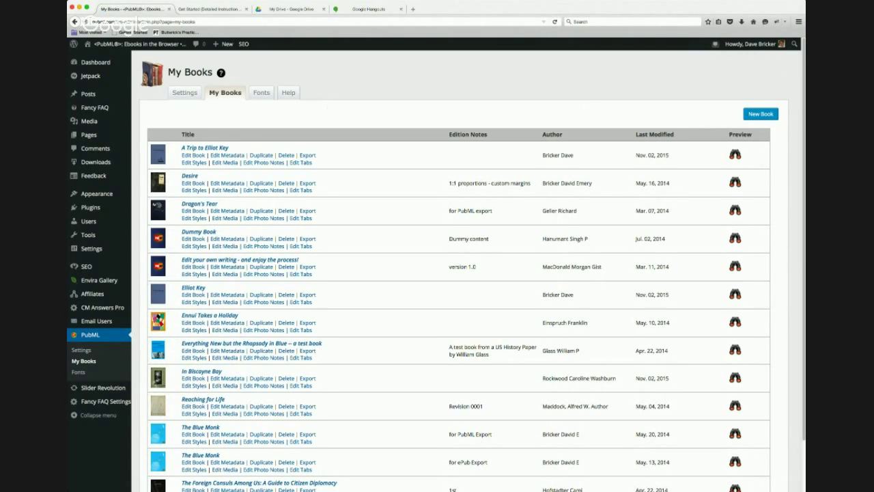
# Switch to Google Drive and look through the story pages of ElliotKey.docx, starting with the "Time to Sail!" chapter.
pyautogui.click(303, 13)
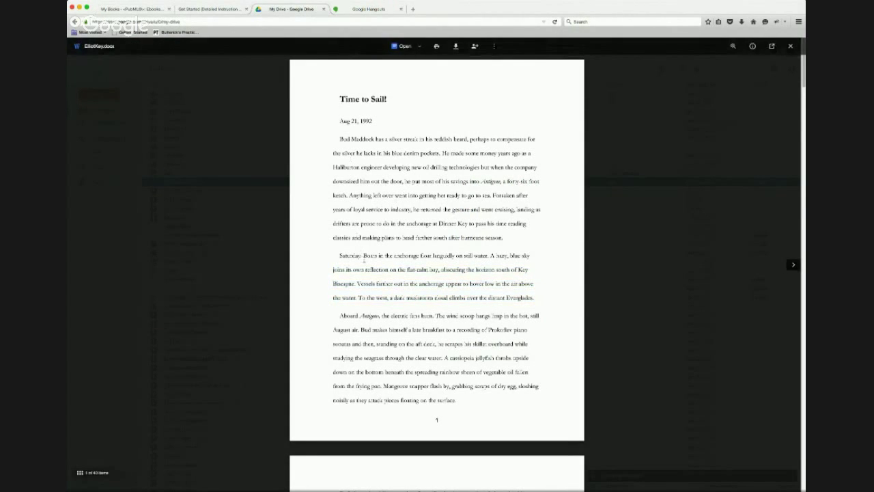
pyautogui.scroll(-10, 363, 264)
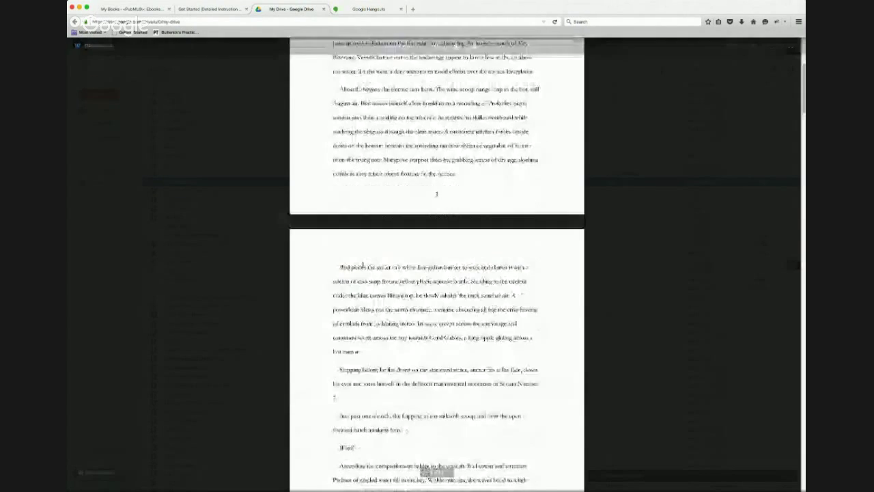
pyautogui.scroll(-1, 363, 265)
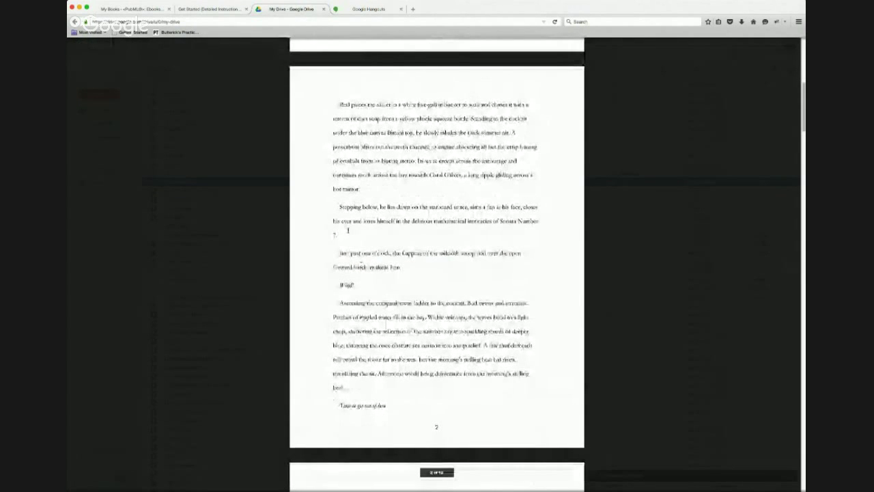
pyautogui.scroll(-12, 348, 235)
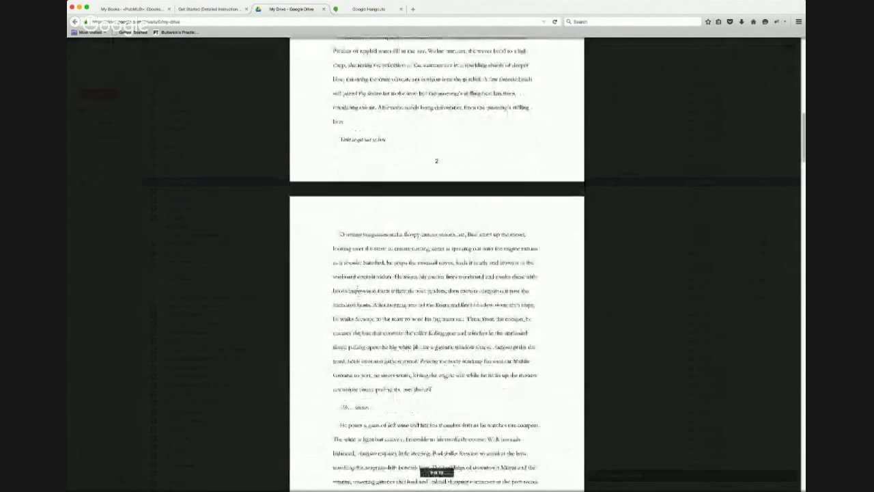
pyautogui.scroll(-12, 356, 282)
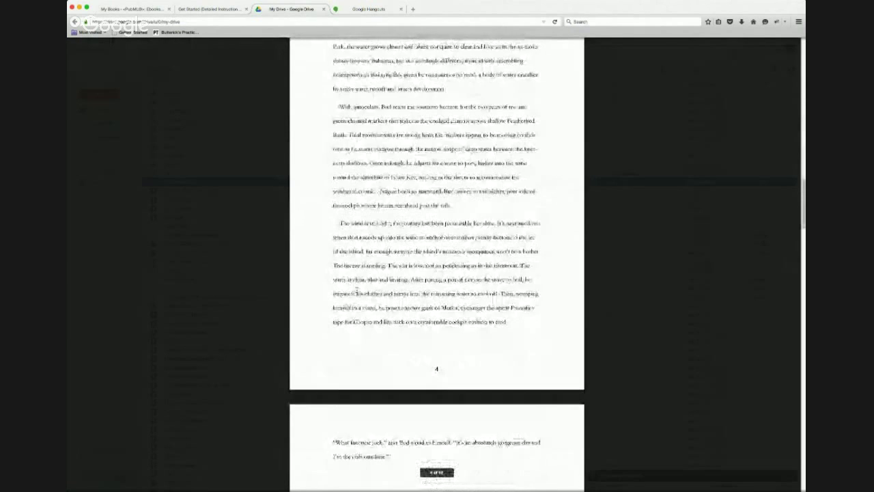
pyautogui.scroll(10, 351, 287)
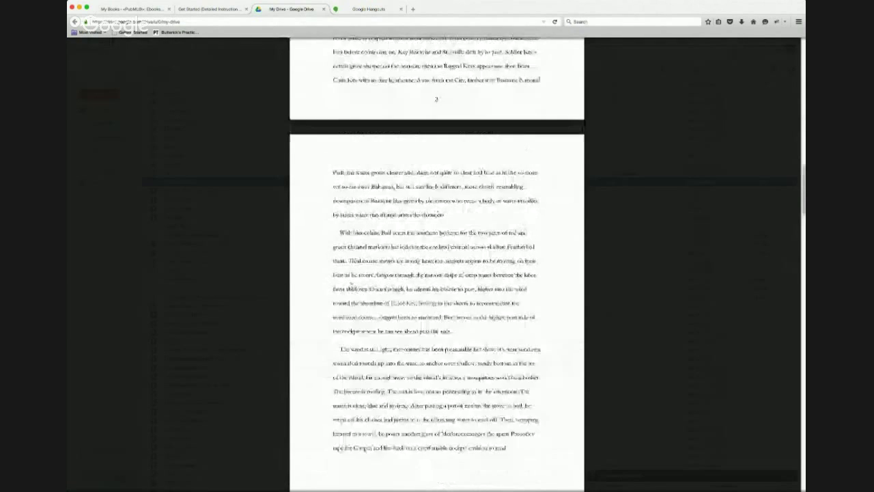
pyautogui.scroll(-4, 350, 286)
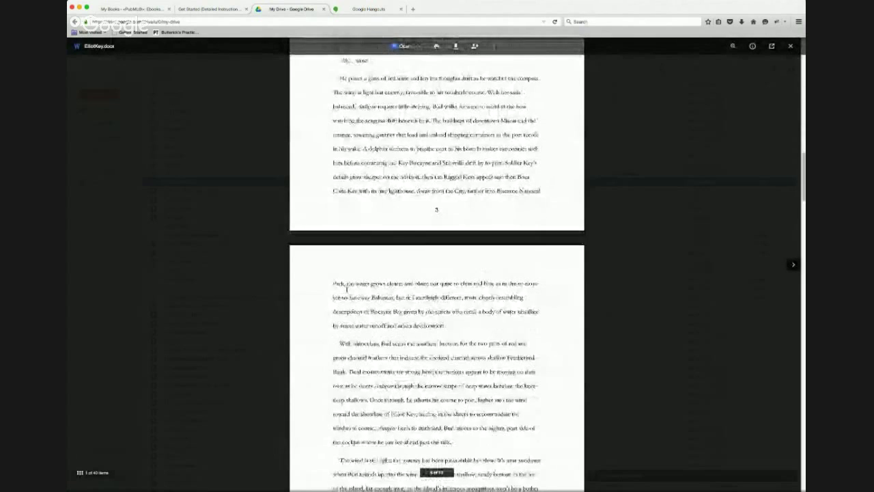
pyautogui.scroll(-14, 347, 290)
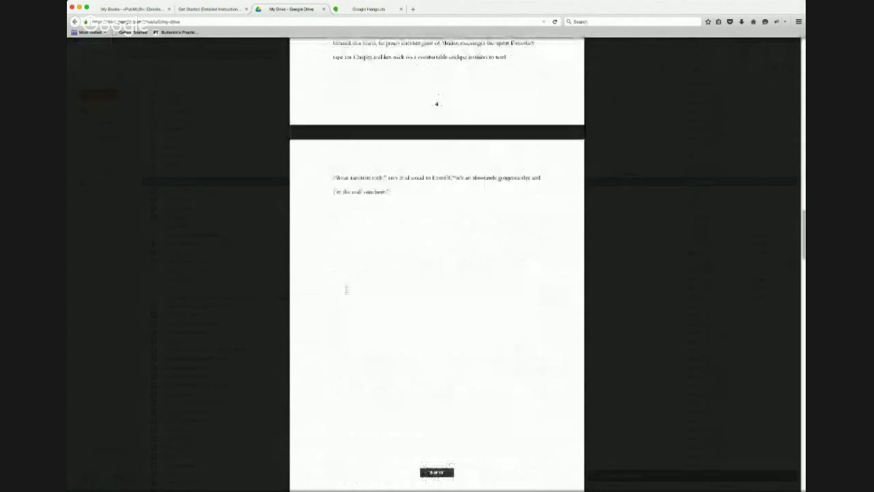
# Examine the document's footnotes, media links, copyright page, reader instructions and closing page about web-based books.
pyautogui.scroll(-8, 346, 289)
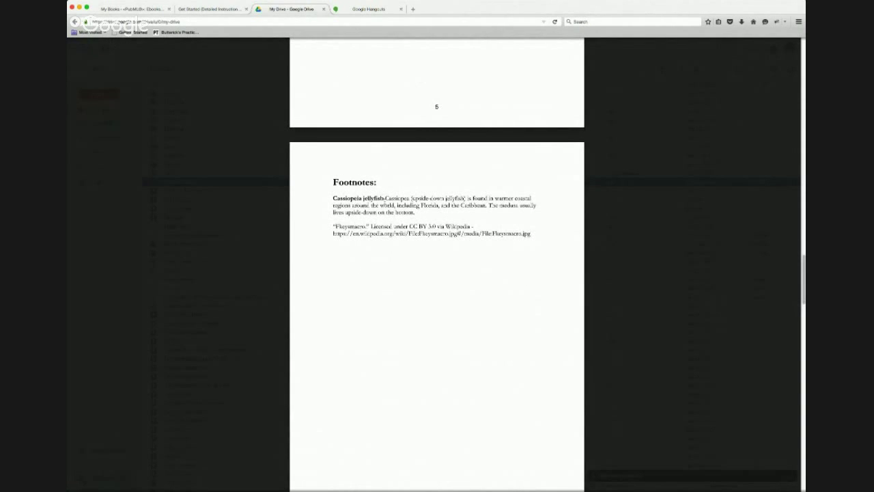
pyautogui.scroll(-5, 476, 258)
pyautogui.scroll(-3, 469, 261)
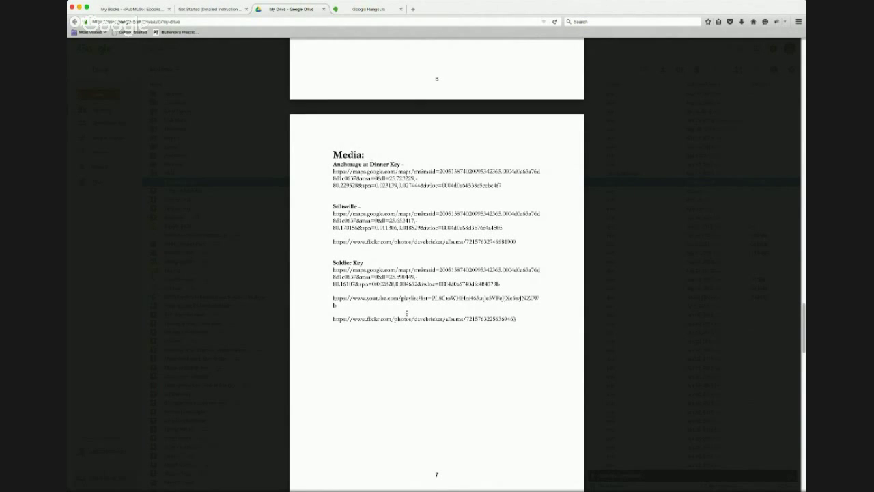
pyautogui.scroll(-5, 406, 313)
pyautogui.scroll(-1, 405, 312)
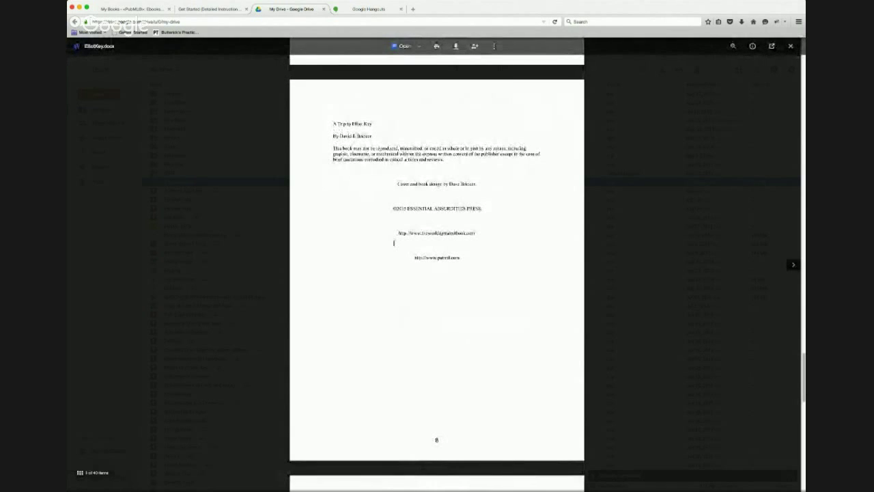
pyautogui.scroll(-6, 394, 246)
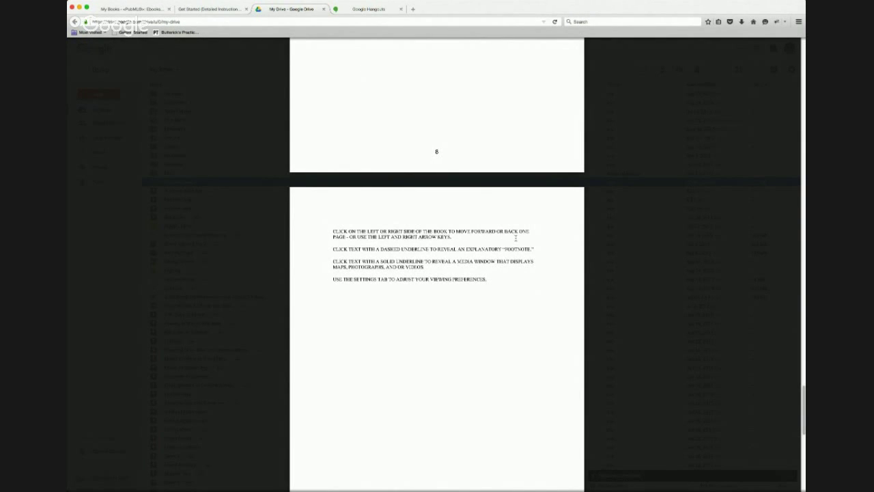
pyautogui.scroll(-10, 515, 237)
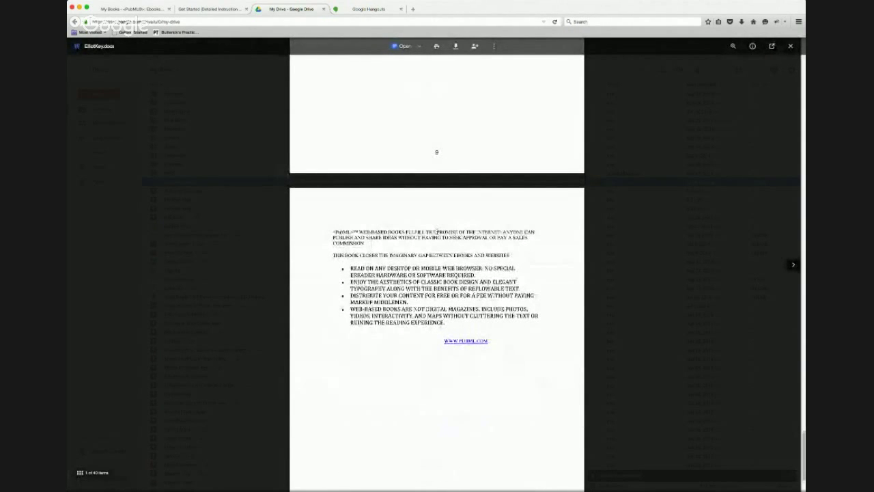
pyautogui.scroll(-2, 422, 321)
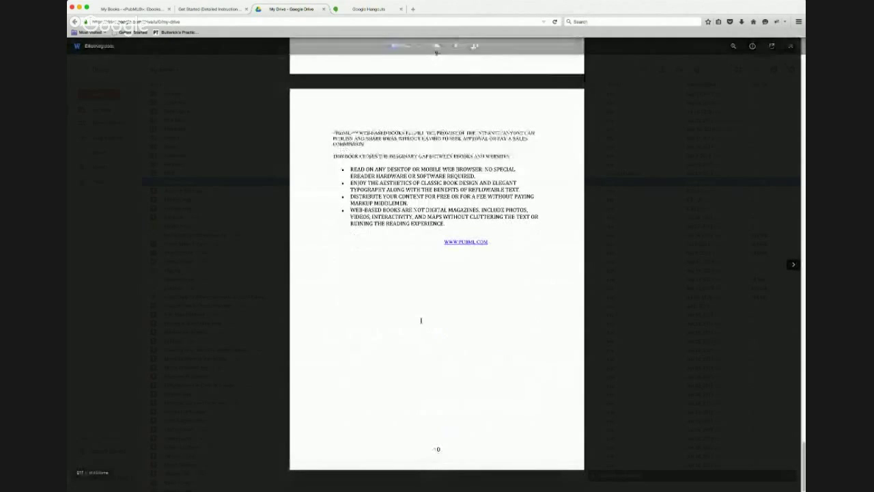
# Recheck the document's media links and opening page, and return to the My Books list in WordPress.
pyautogui.scroll(10, 421, 322)
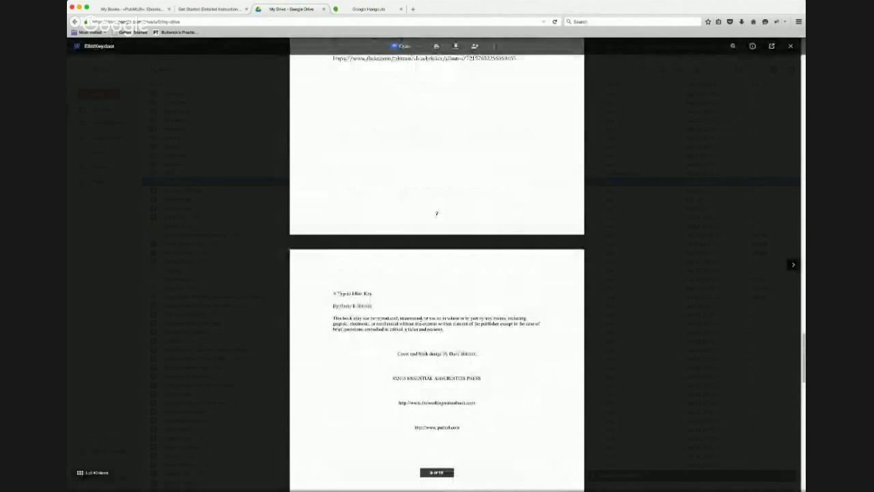
pyautogui.scroll(8, 420, 321)
pyautogui.scroll(3, 421, 321)
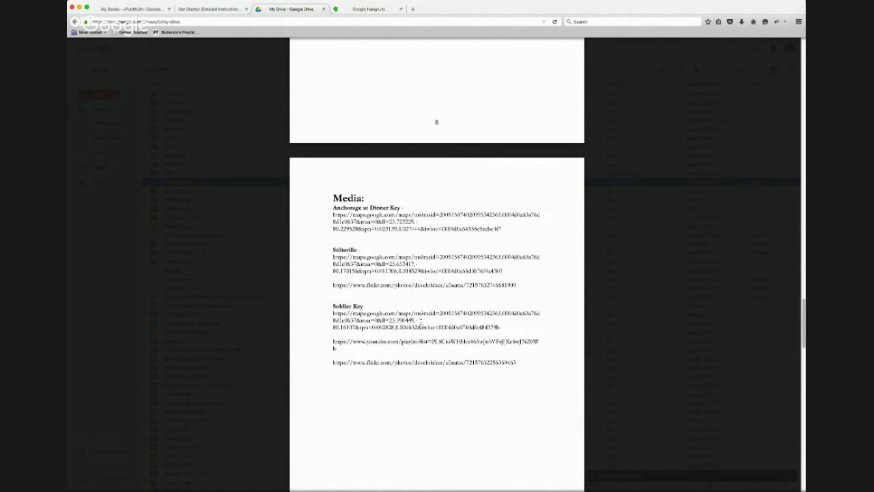
pyautogui.scroll(15, 437, 273)
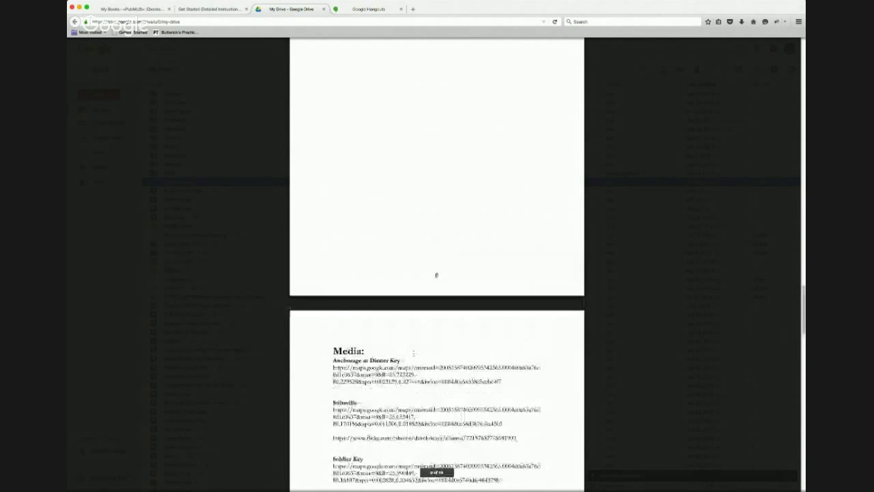
pyautogui.scroll(20, 437, 274)
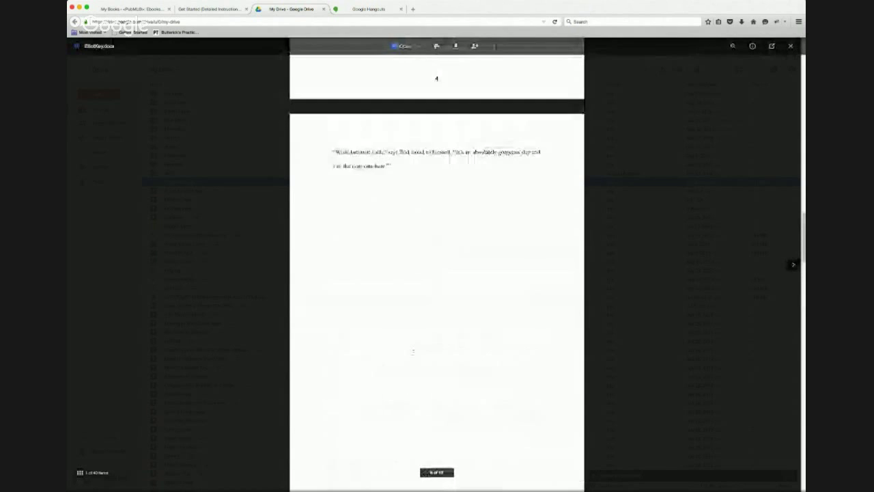
pyautogui.scroll(20, 437, 273)
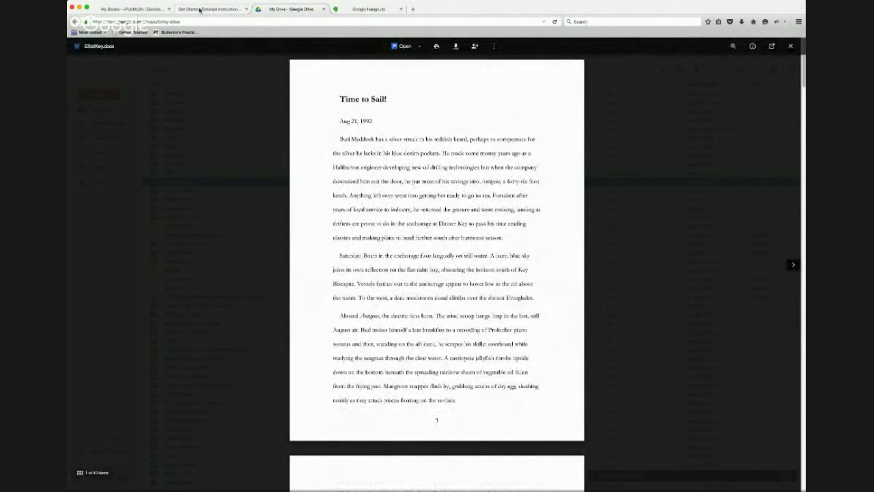
pyautogui.click(133, 8)
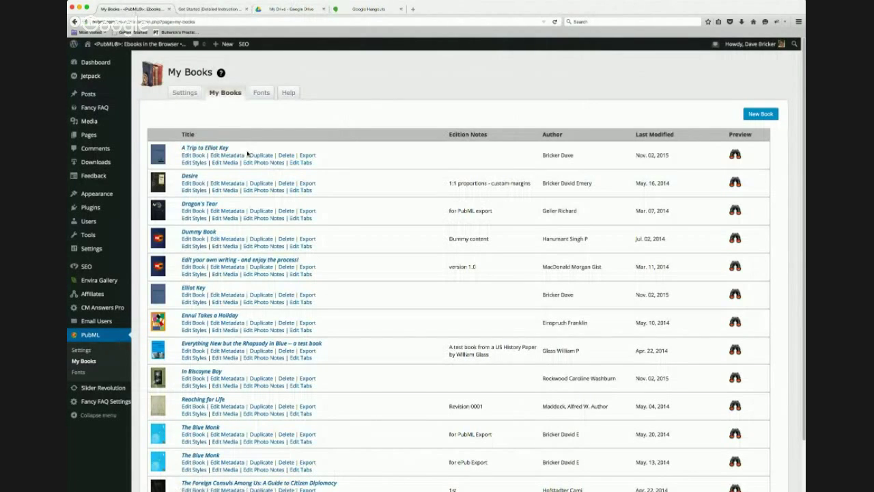
# Open the contents of "A Trip to Elliot Key" for editing and start a new text section titled "Title Page".
pyautogui.click(193, 155)
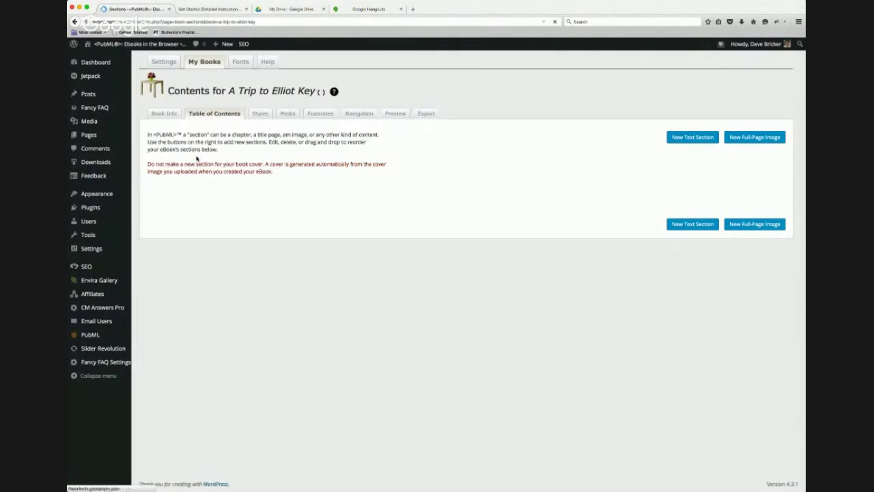
pyautogui.click(710, 139)
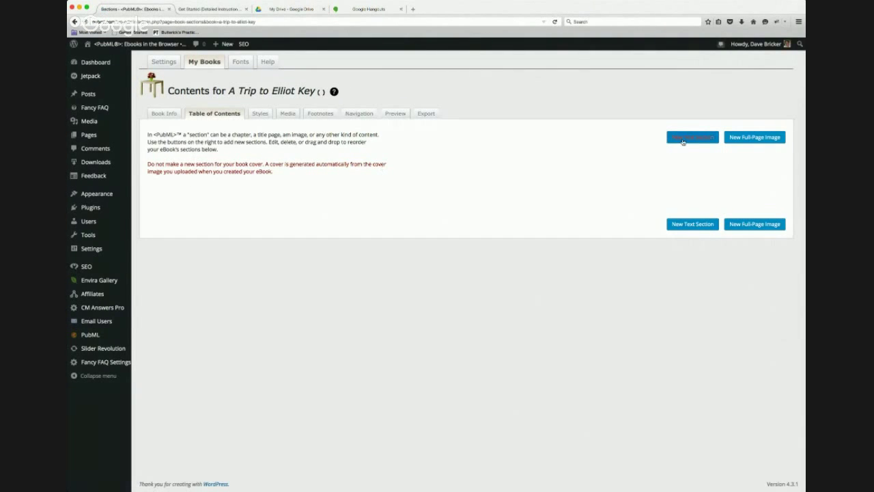
pyautogui.click(751, 140)
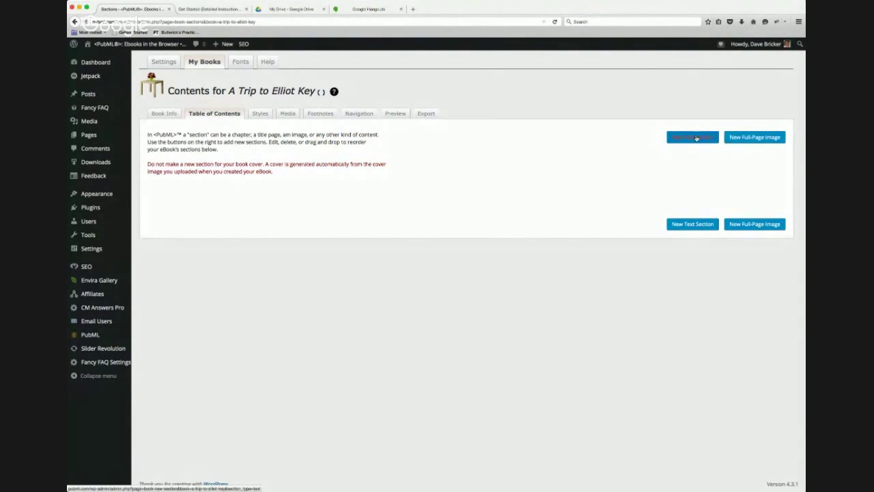
pyautogui.click(695, 138)
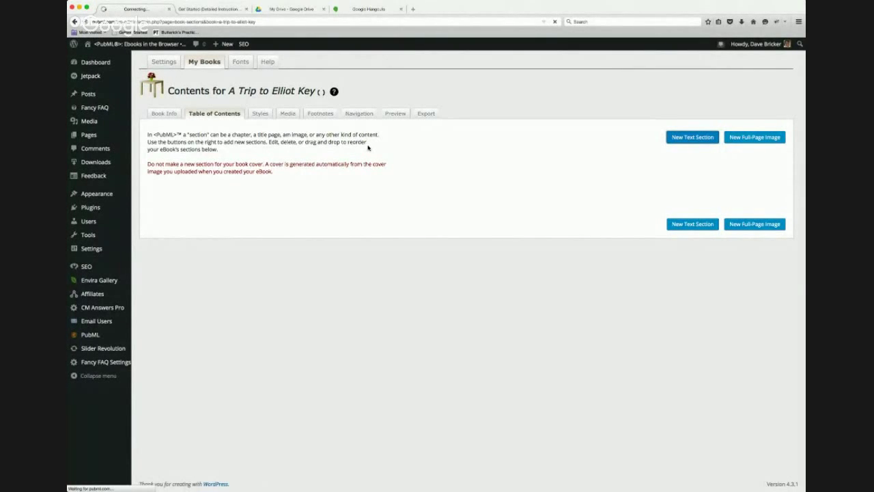
pyautogui.moveTo(316, 91); pyautogui.dragTo(244, 90)
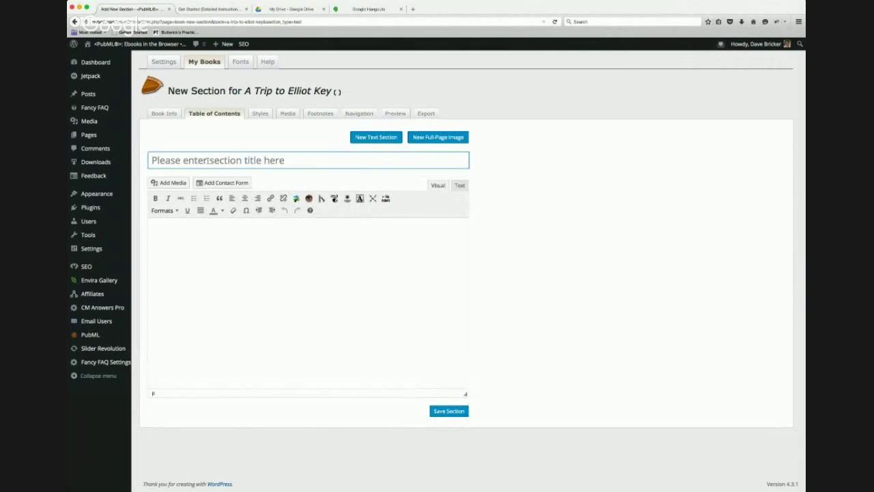
pyautogui.write('T')
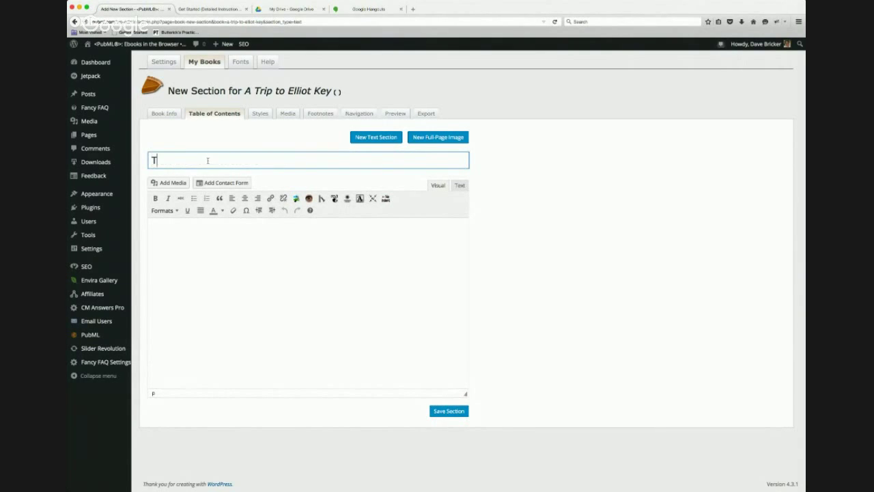
pyautogui.write('itle Page')
# Enter "A Trip to Elliot Key" as the body text of the Title Page section.
pyautogui.click(275, 258)
pyautogui.write('A trip to')
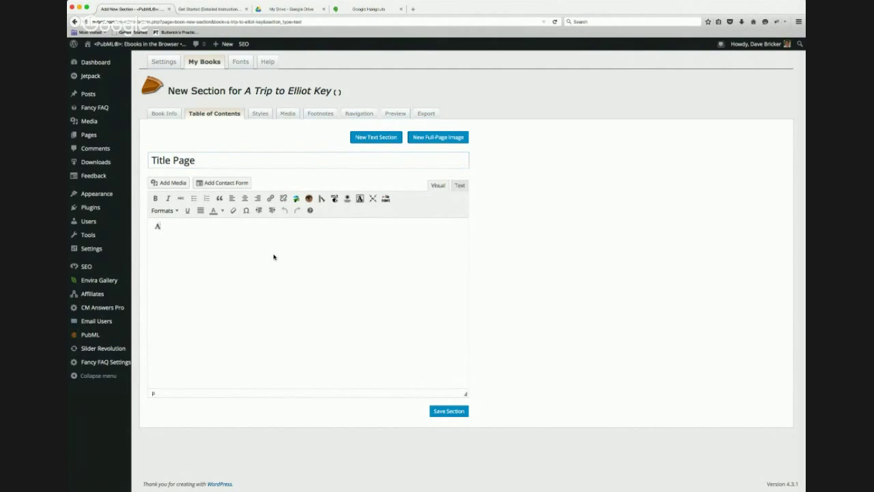
pyautogui.write(' Elliot Key')
pyautogui.click(162, 226)
pyautogui.press('Delete')
pyautogui.write('T')
# Format the title line as Headline (Title), add two blank lines above it, and save the section.
pyautogui.moveTo(236, 226); pyautogui.dragTo(145, 225)
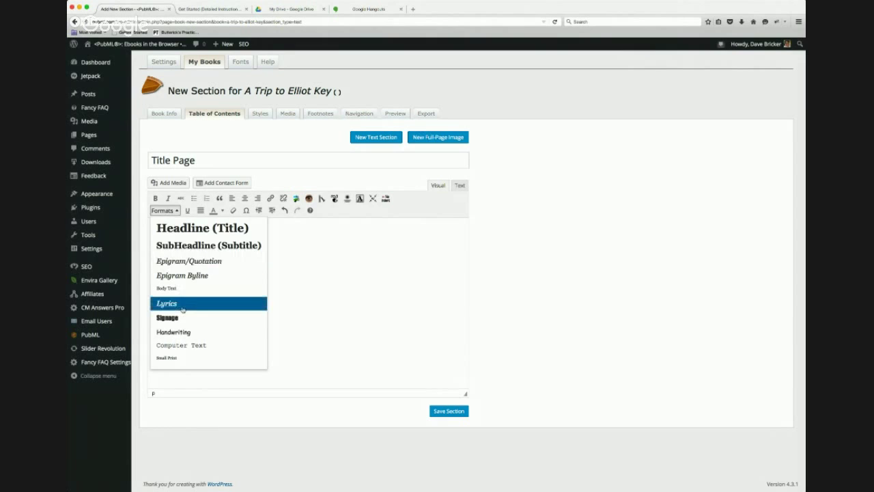
pyautogui.click(209, 231)
pyautogui.click(246, 233)
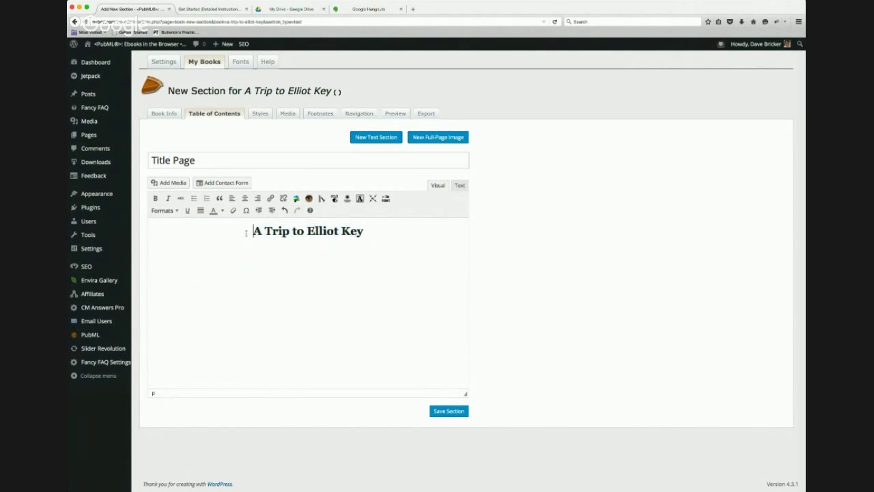
pyautogui.press('Return')
pyautogui.press('Return')
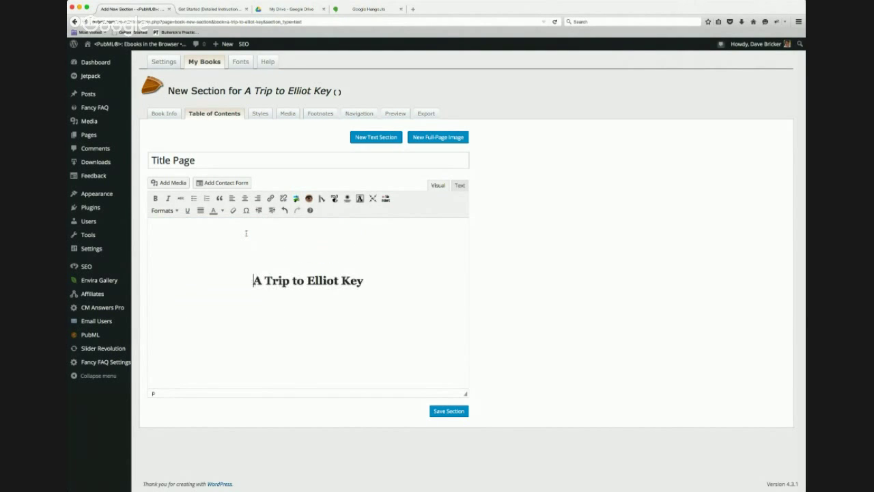
pyautogui.click(450, 411)
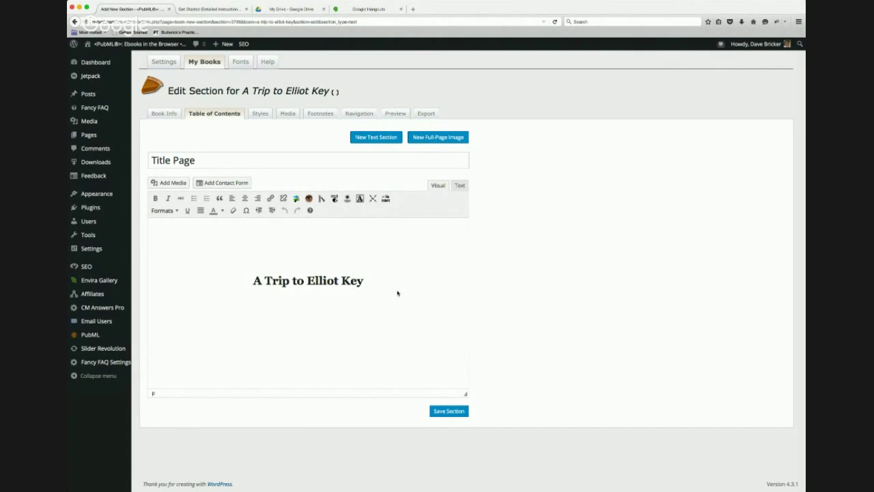
# Return to the table of contents and start a second text section titled "Publisher Information".
pyautogui.click(224, 115)
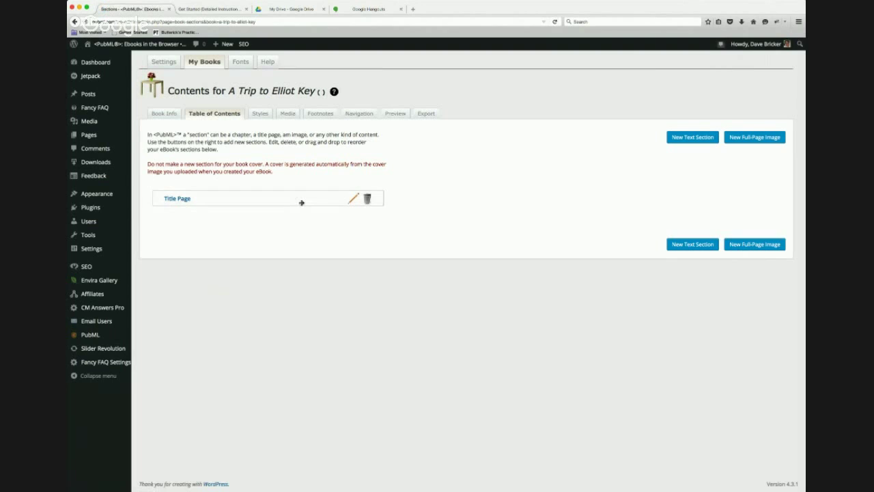
pyautogui.click(695, 138)
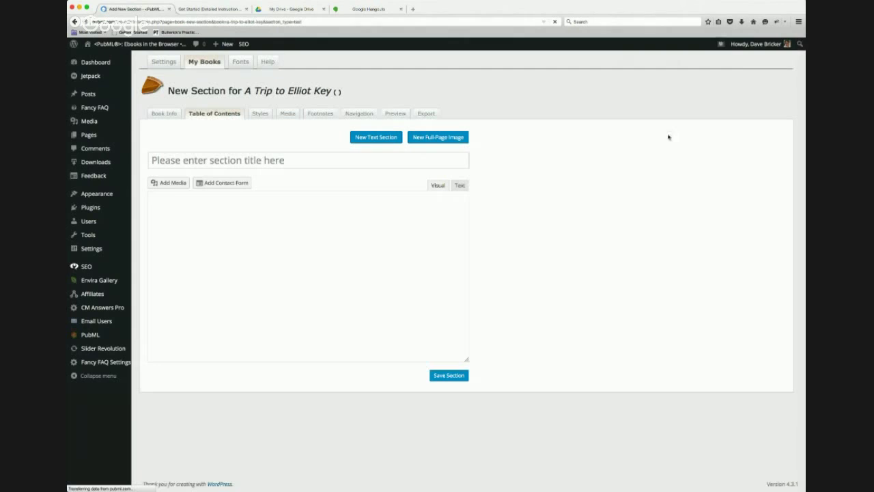
pyautogui.click(188, 159)
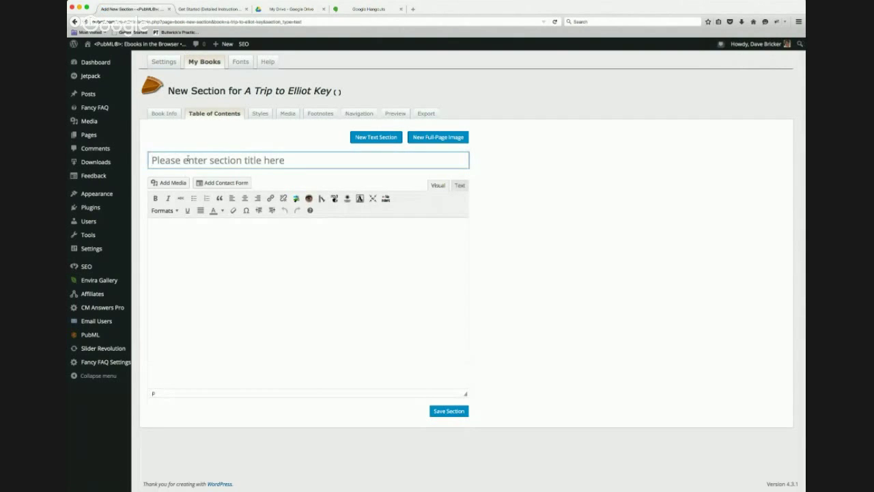
pyautogui.write('Publisher')
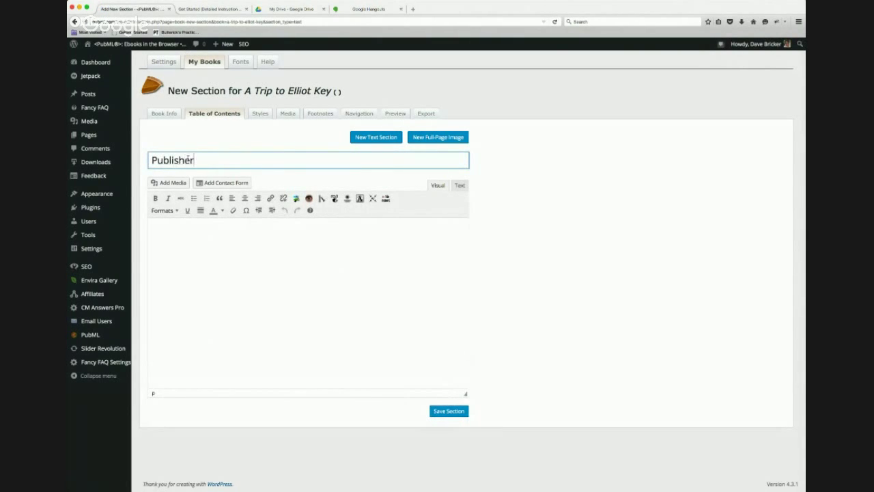
pyautogui.write(' Information')
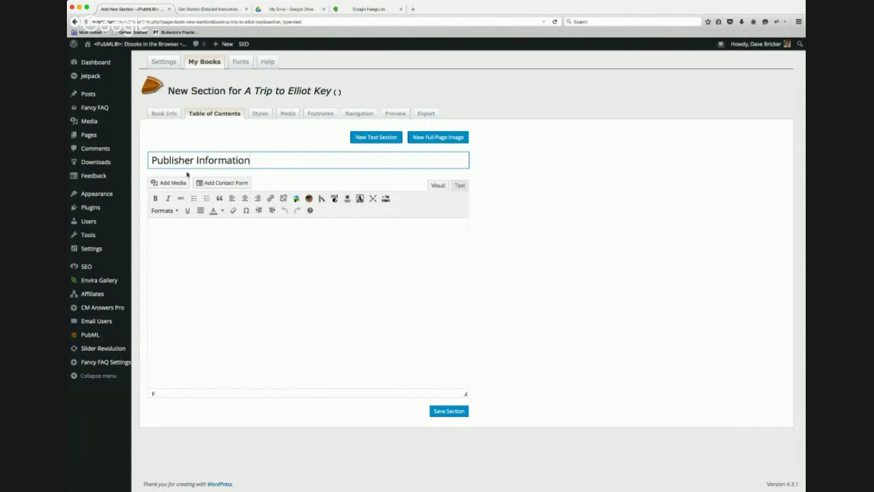
pyautogui.click(548, 296)
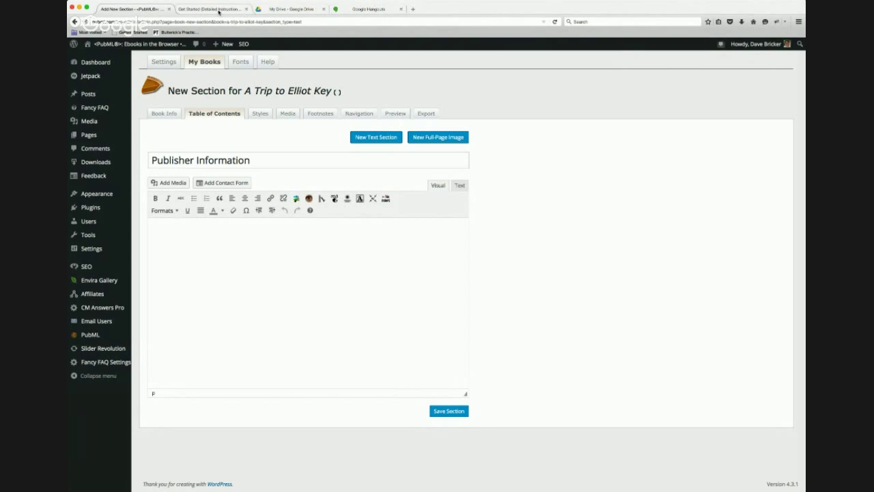
# Copy the copyright page text from ElliotKey.docx in Google Drive and paste it into the Publisher Information section in WordPress.
pyautogui.click(296, 9)
pyautogui.scroll(-15, 424, 276)
pyautogui.scroll(-15, 424, 277)
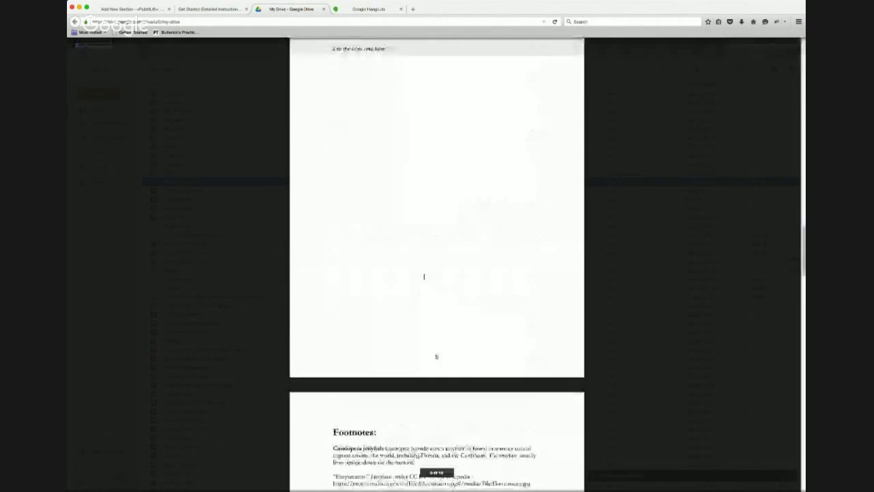
pyautogui.scroll(-5, 419, 276)
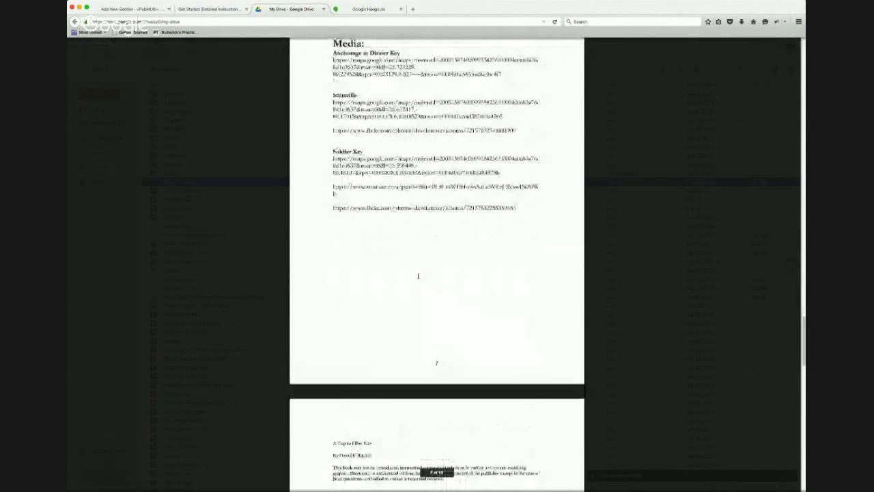
pyautogui.moveTo(460, 316); pyautogui.dragTo(332, 179)
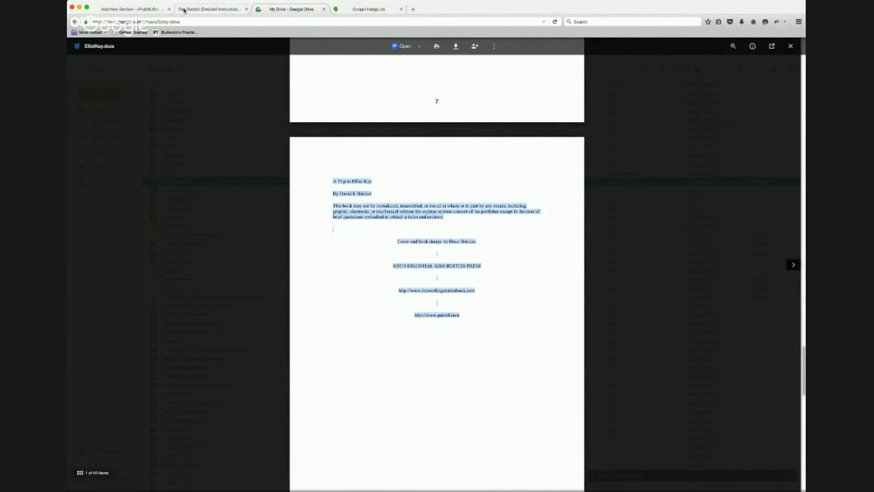
pyautogui.click(144, 9)
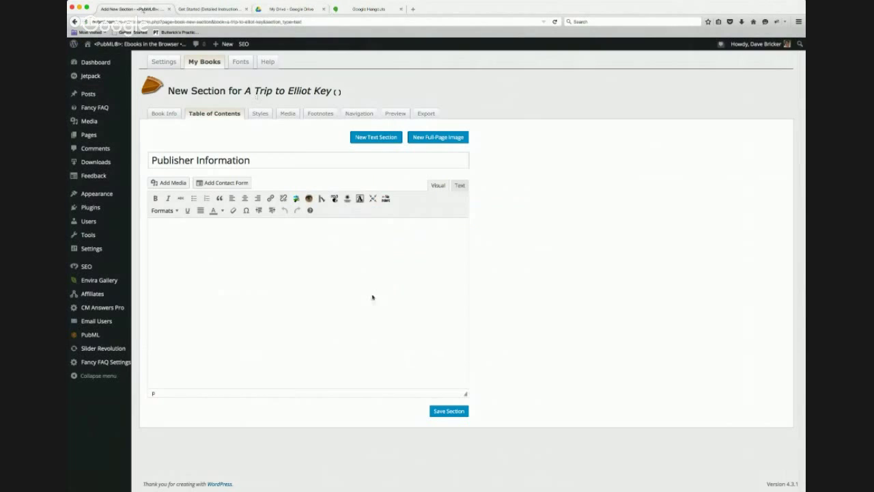
pyautogui.press('super+v')
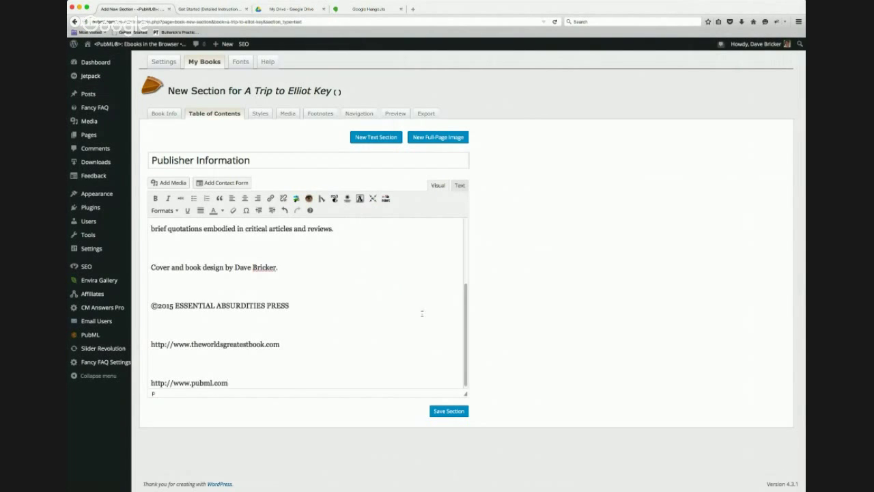
# Try to format only the "A Trip to Elliot Key" line of the pasted text as Headline (Title).
pyautogui.scroll(5, 422, 313)
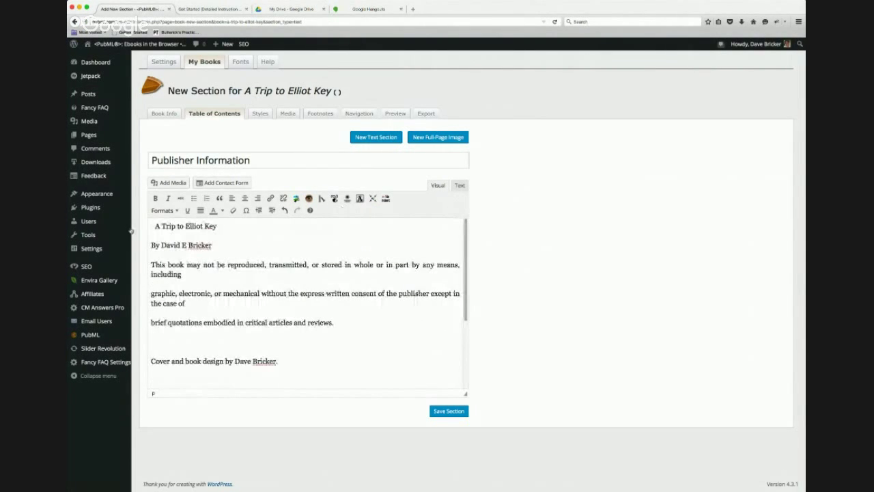
pyautogui.click(156, 226)
pyautogui.moveTo(227, 250); pyautogui.dragTo(139, 219)
pyautogui.click(217, 226)
pyautogui.moveTo(217, 226); pyautogui.dragTo(143, 226)
pyautogui.click(160, 210)
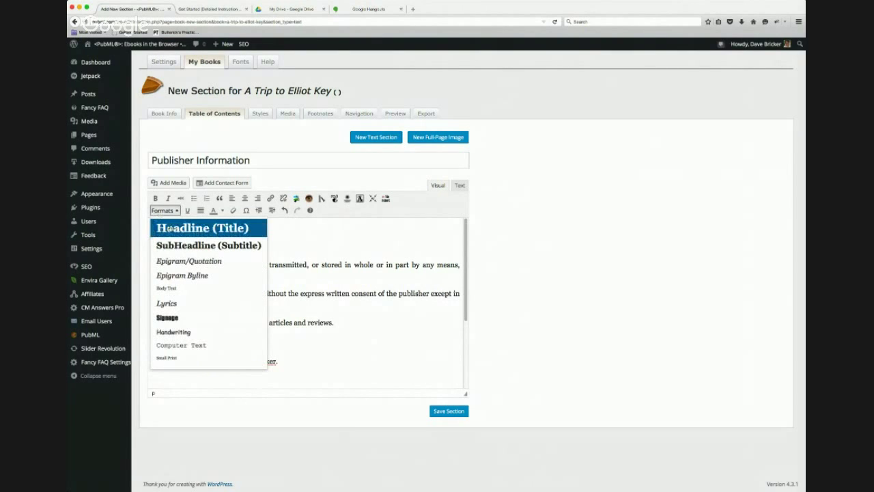
pyautogui.click(171, 229)
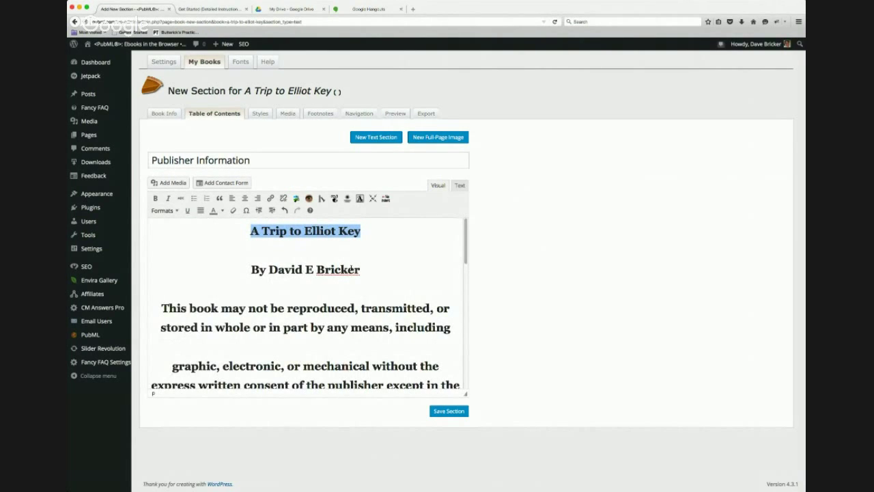
# Replace the whole section body with a fresh copy of the manuscript's copyright text, without line breaks inside the paragraph.
pyautogui.press('super+Tab')
pyautogui.press('BackSpace')
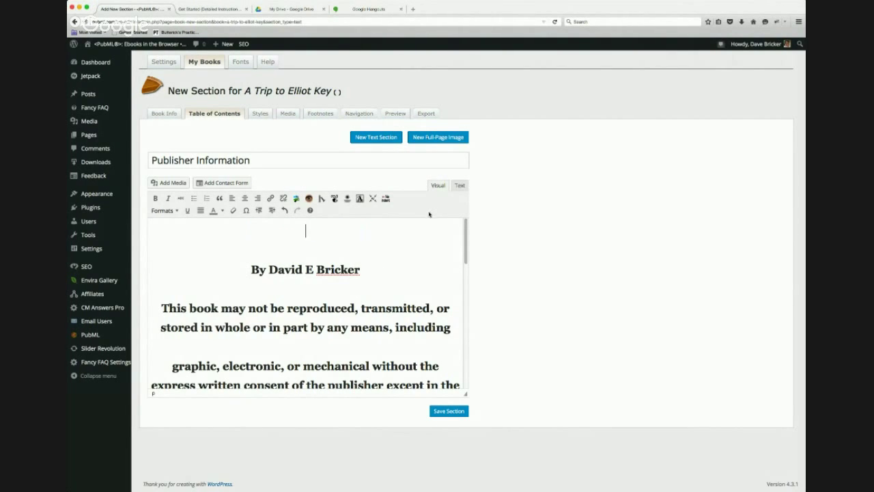
pyautogui.hotkey('ctrl', 'a')
pyautogui.press('BackSpace')
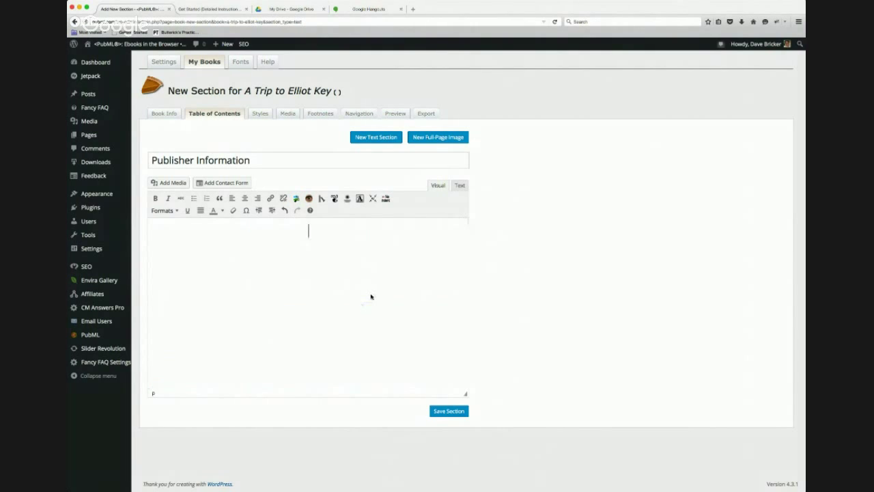
pyautogui.write('A Trip to Elliot Key By David E Bricker This book may not be reproduced, transmitted, or stored in whole or in part by any means, including graphic, electronic, or mechanical without the express written consent of the publisher except in the case of brief quotations embodied in critical articles and reviews.  Cover and book design by Dave Bricker.  ©2015 ESSENTIAL ABSURDITIES PRESS  http://www.theworldsgreatestbook.com  http://www.pubml.com')
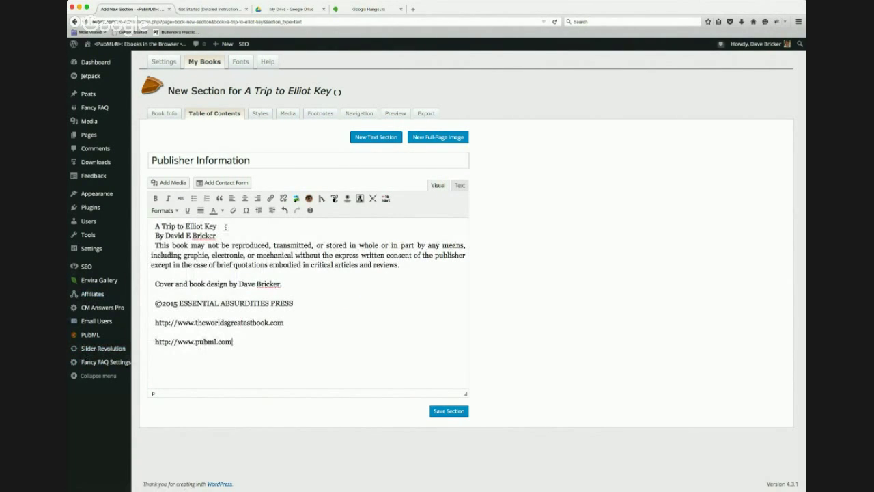
# Format the "A Trip to Elliot Key" line as Headline (Title) and the author byline as SubHeadline (Subtitle).
pyautogui.moveTo(225, 226); pyautogui.dragTo(135, 227)
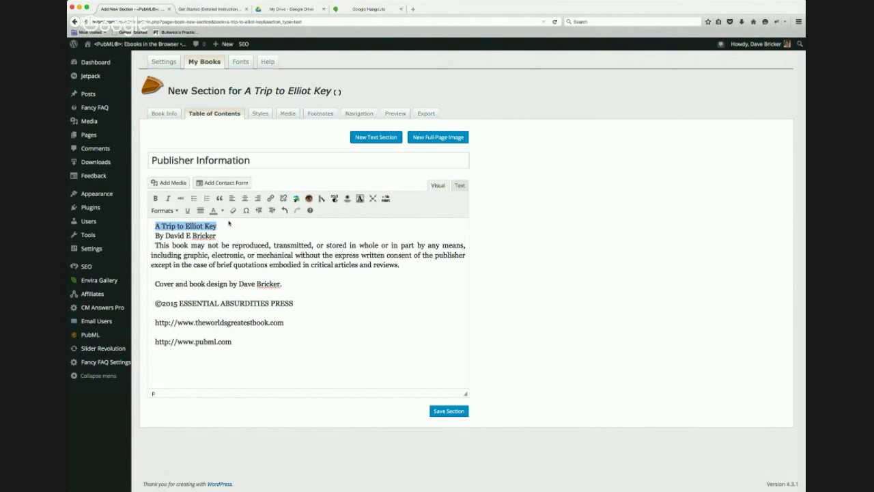
pyautogui.click(164, 210)
pyautogui.click(176, 227)
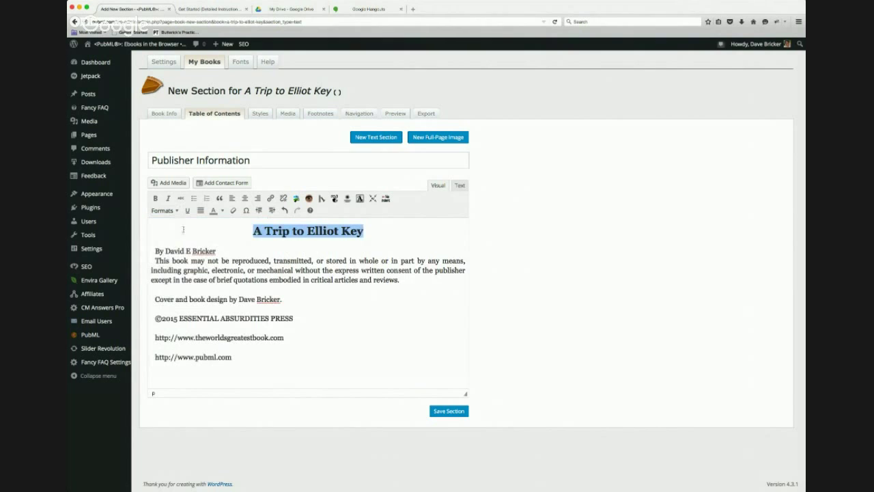
pyautogui.moveTo(225, 251); pyautogui.dragTo(136, 247)
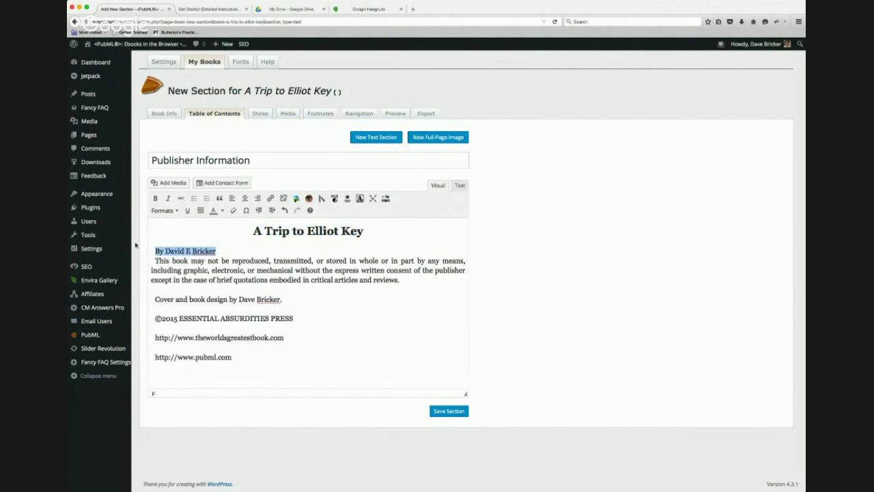
pyautogui.click(162, 210)
pyautogui.click(176, 245)
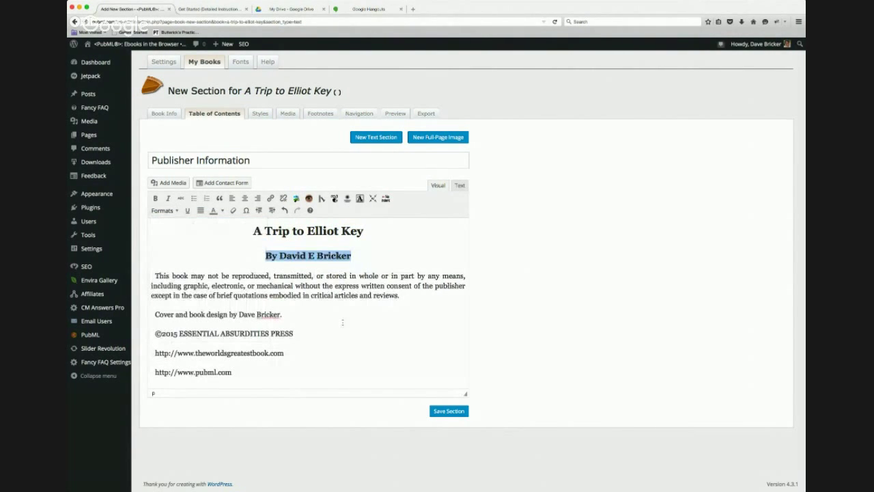
# Format all text below the byline as Small Print and centre the design credit, copyright and two web address lines.
pyautogui.moveTo(234, 371); pyautogui.dragTo(151, 275)
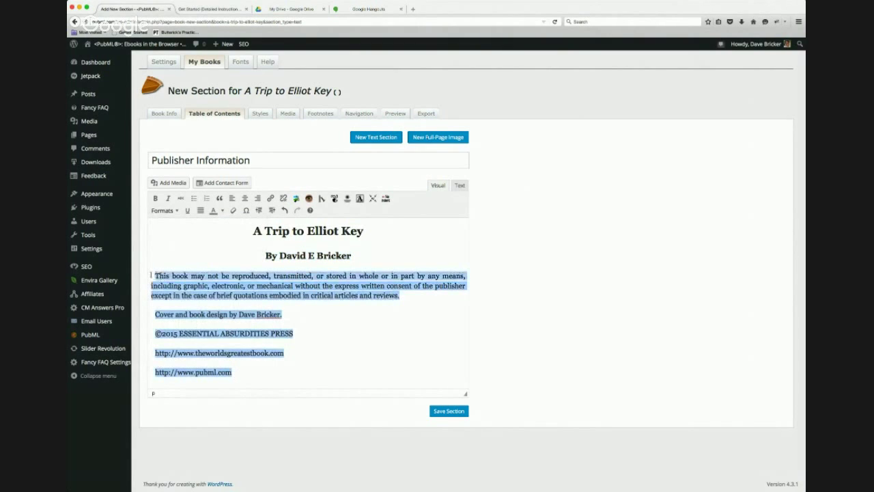
pyautogui.click(170, 211)
pyautogui.click(172, 356)
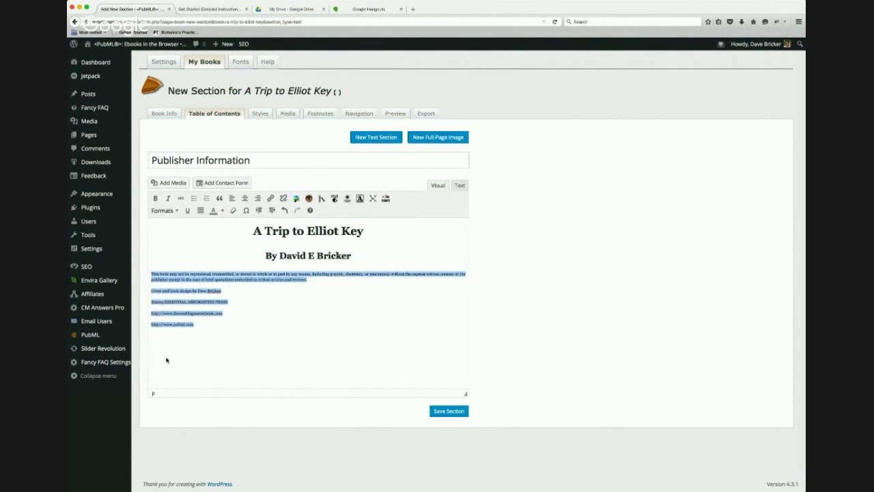
pyautogui.moveTo(203, 325); pyautogui.dragTo(148, 292)
pyautogui.click(244, 200)
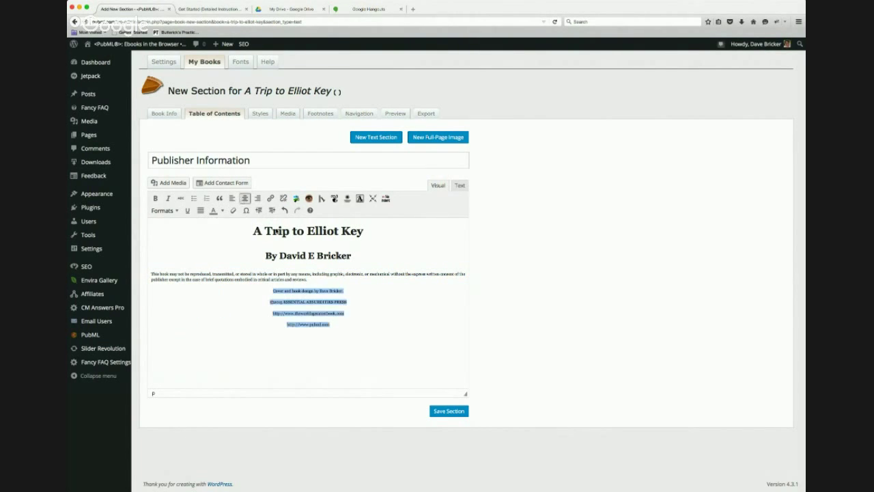
pyautogui.click(350, 332)
pyautogui.click(346, 312)
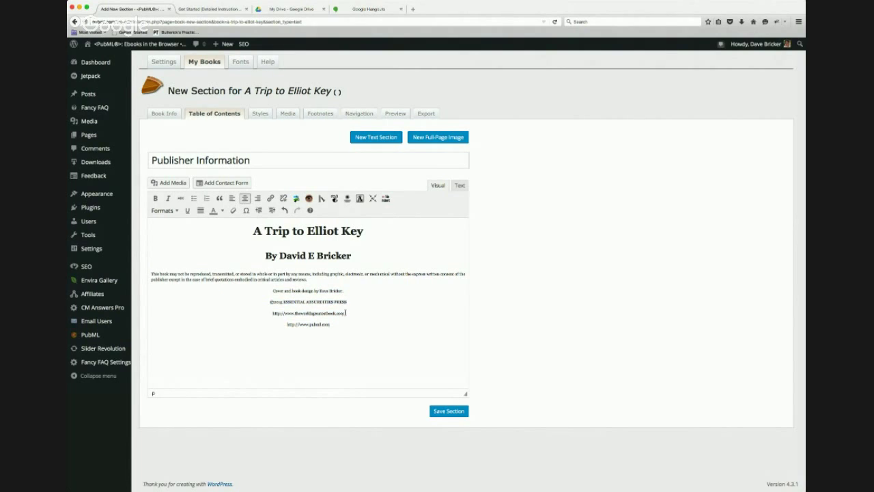
pyautogui.moveTo(346, 312); pyautogui.dragTo(272, 312)
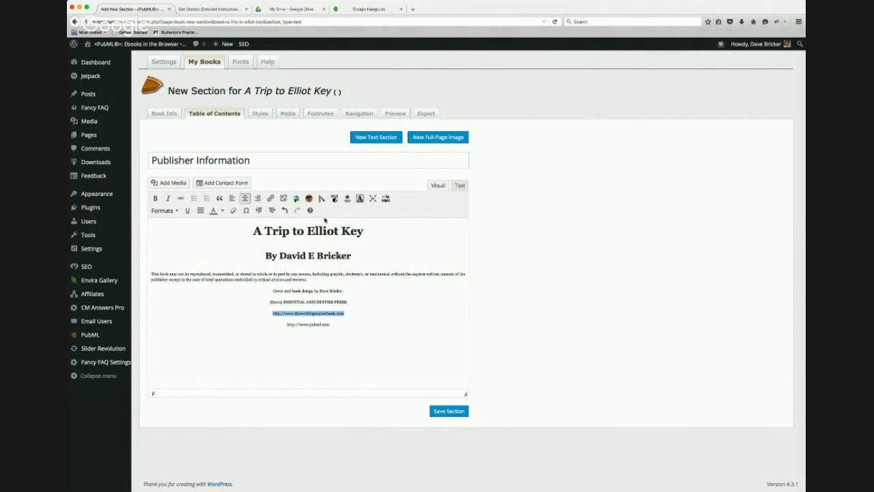
pyautogui.click(271, 198)
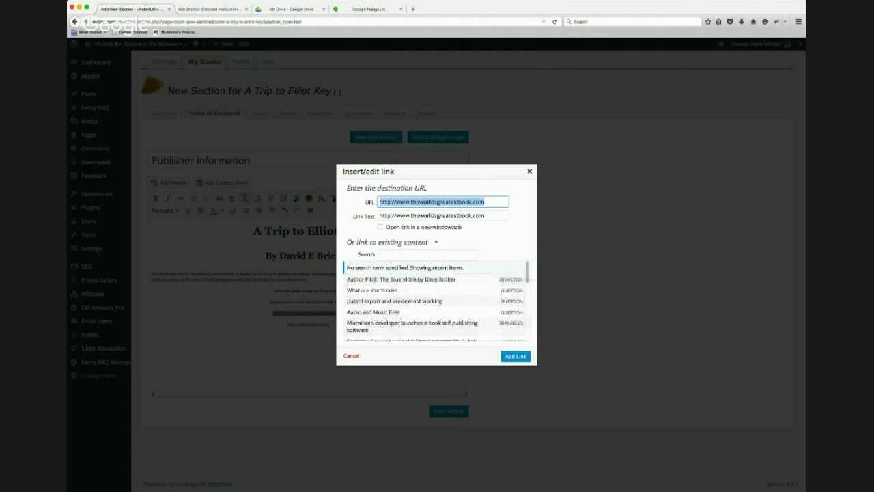
pyautogui.click(433, 227)
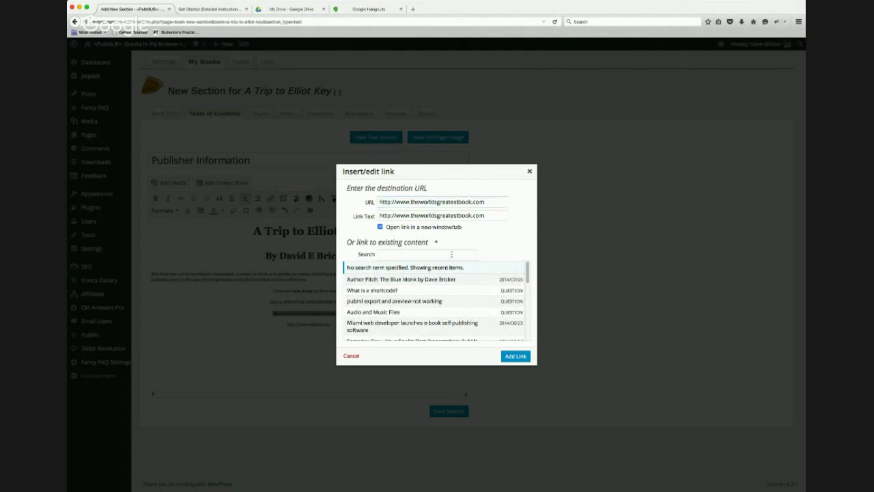
pyautogui.click(515, 356)
pyautogui.moveTo(273, 323); pyautogui.dragTo(273, 324)
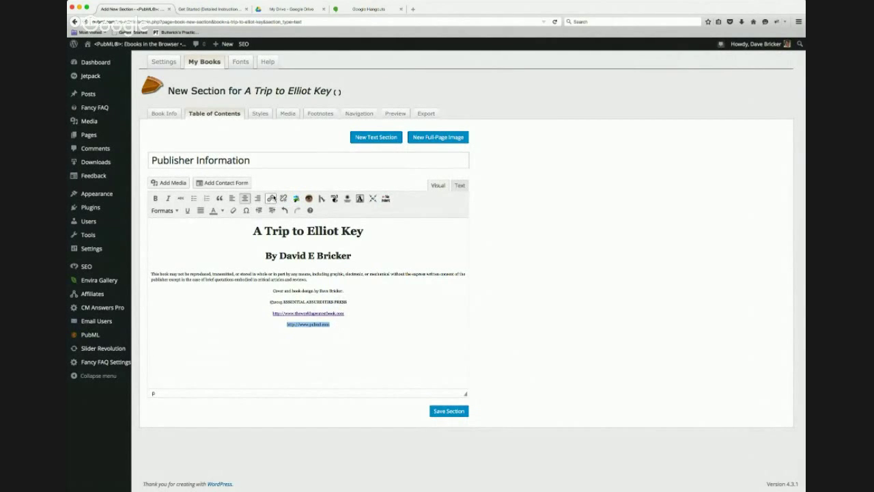
pyautogui.click(271, 199)
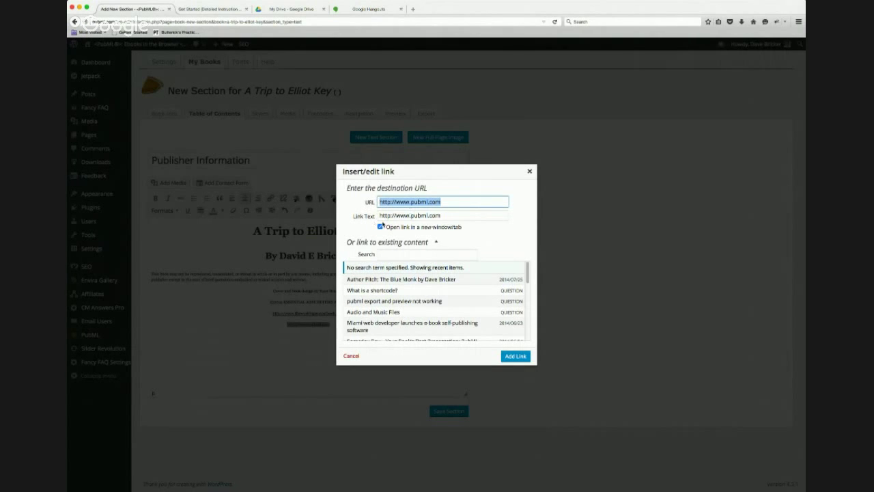
pyautogui.click(521, 357)
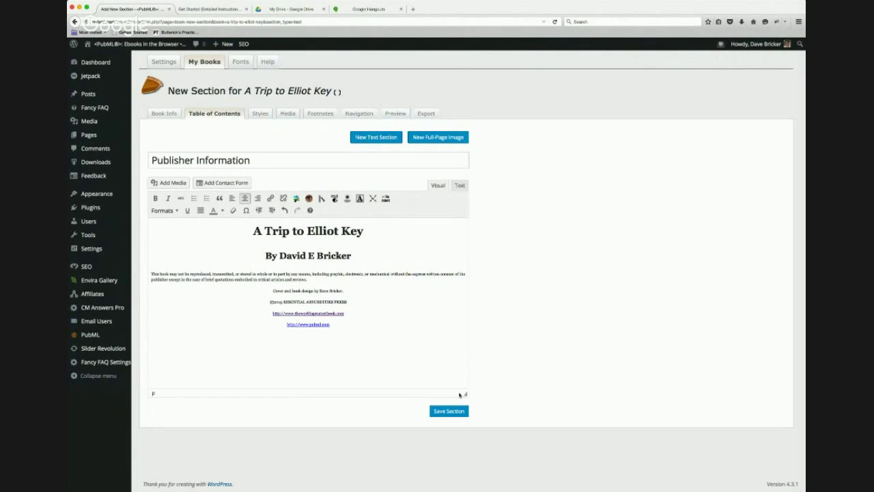
pyautogui.click(450, 412)
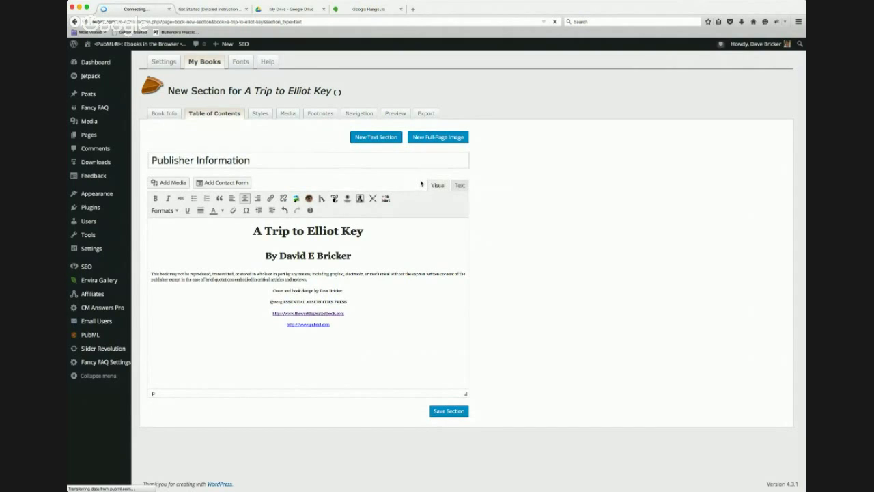
# Start a new full-page image section and title it "Chart: Biscayne Bay".
pyautogui.click(432, 141)
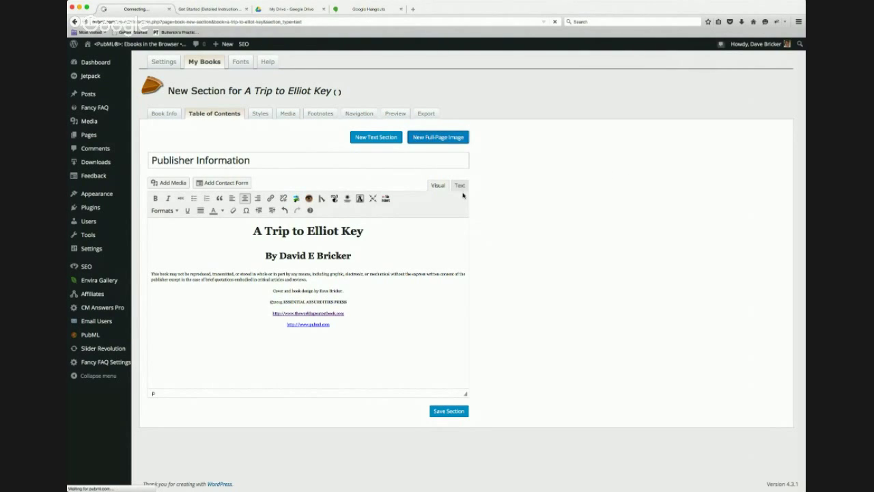
pyautogui.click(394, 143)
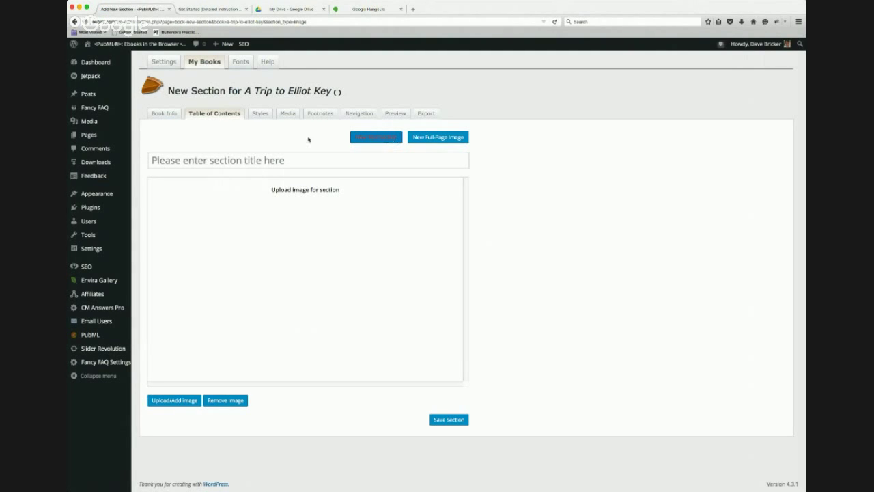
pyautogui.click(265, 160)
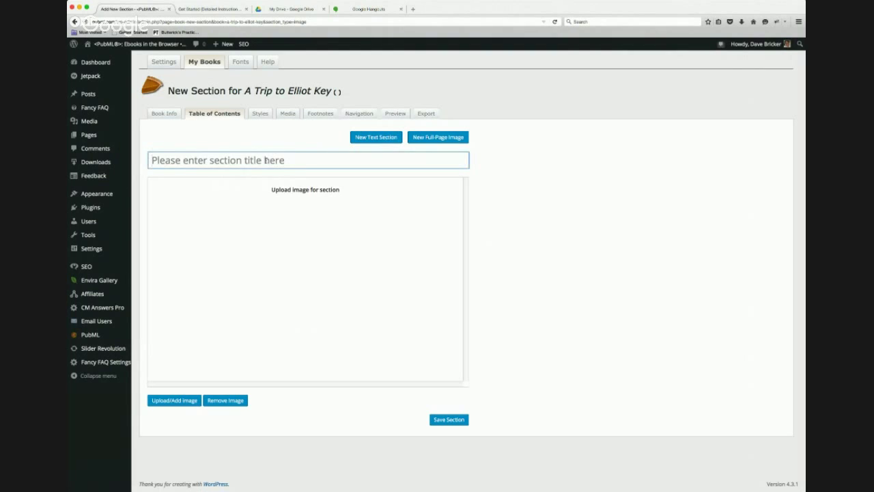
pyautogui.write('Biscayne')
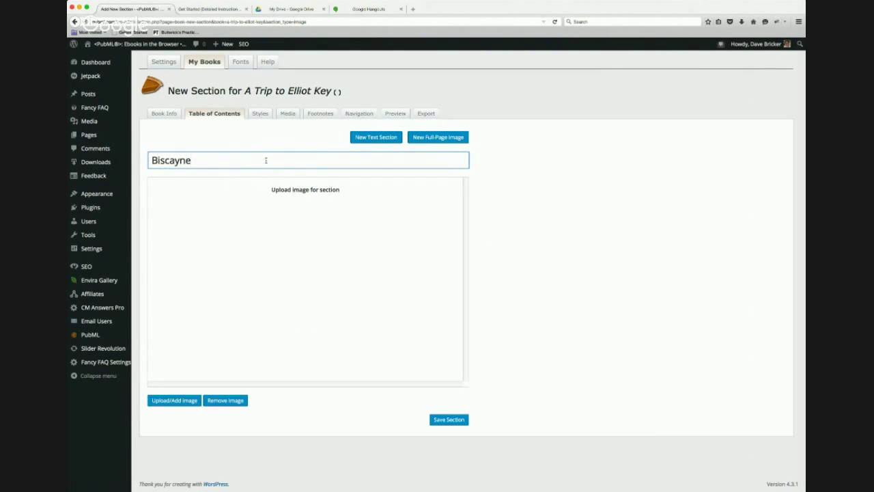
pyautogui.press('super+a')
pyautogui.write('Chart: Biscayne Bay')
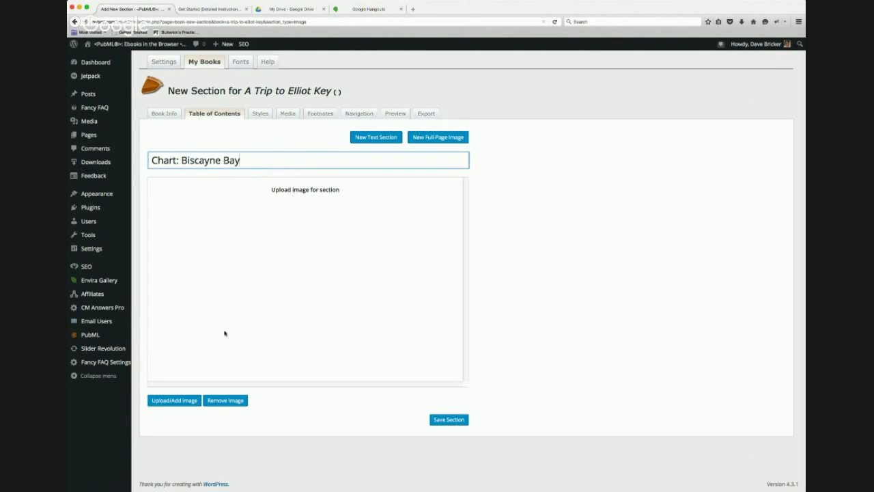
# Upload the Biscayne Bay chart file as the section's full-page image and save the section.
pyautogui.click(175, 402)
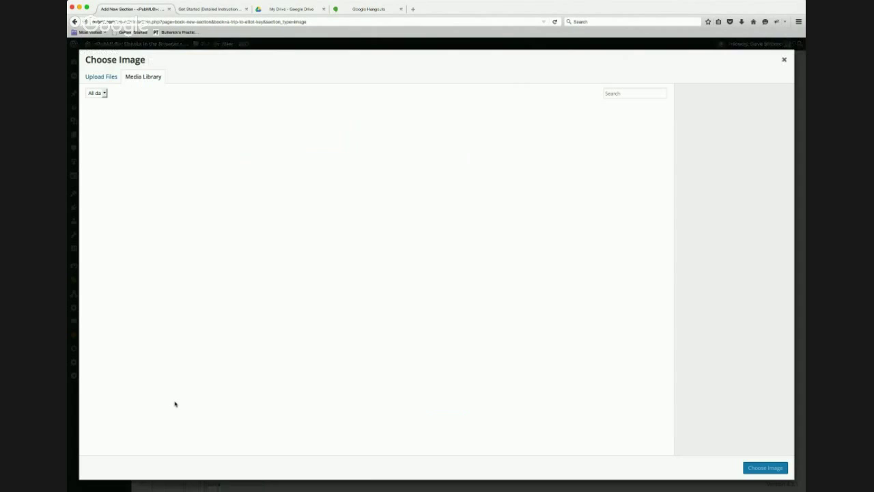
pyautogui.click(103, 77)
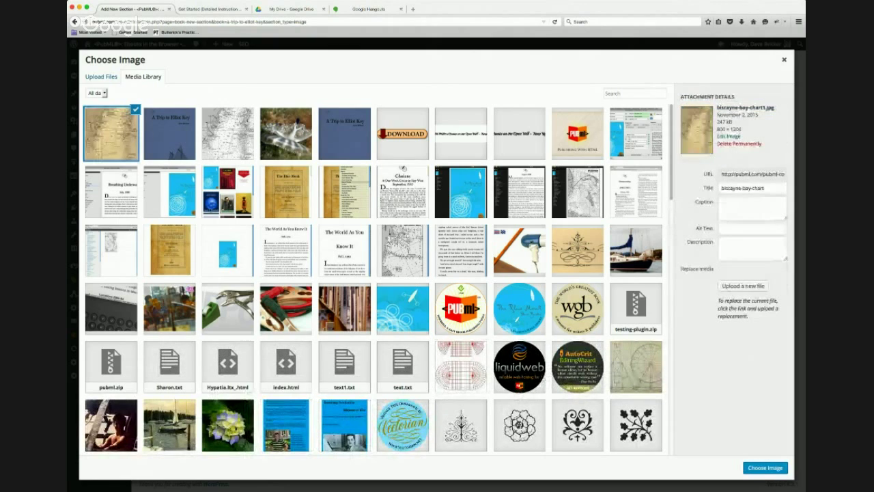
pyautogui.click(765, 469)
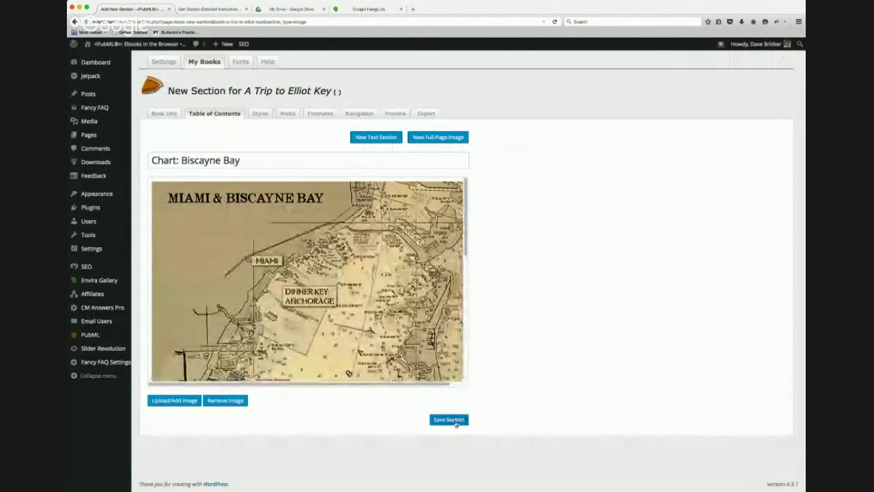
pyautogui.click(451, 421)
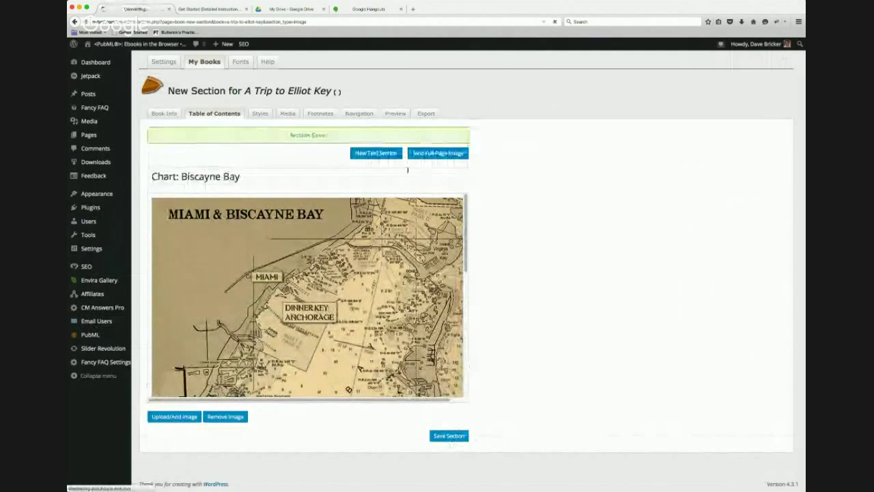
pyautogui.click(394, 154)
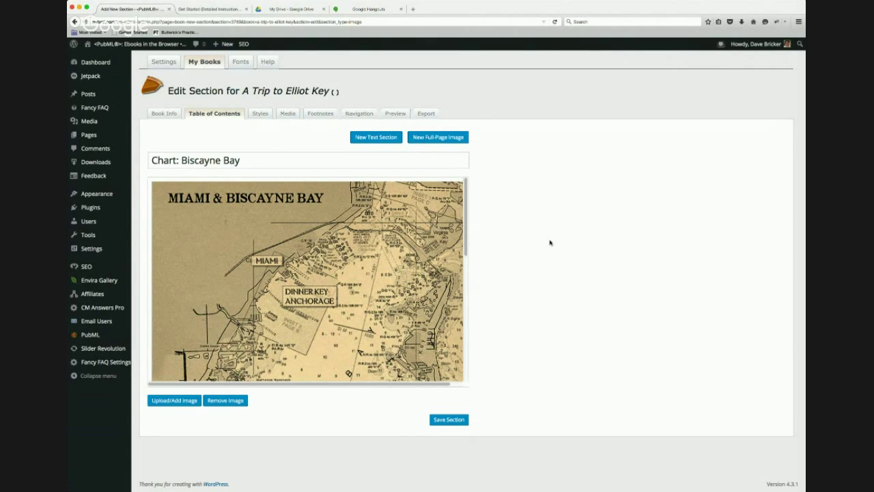
# Preview the book and page through it from the cover to the Biscayne Bay chart.
pyautogui.click(396, 113)
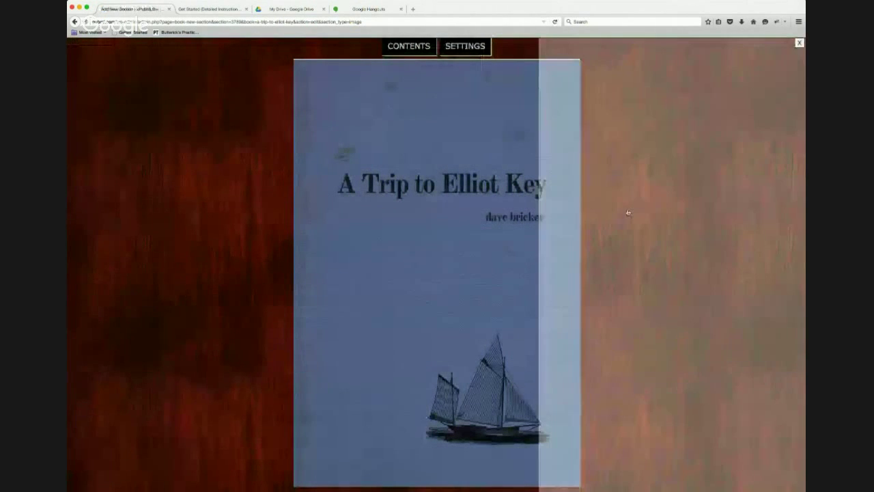
pyautogui.click(629, 213)
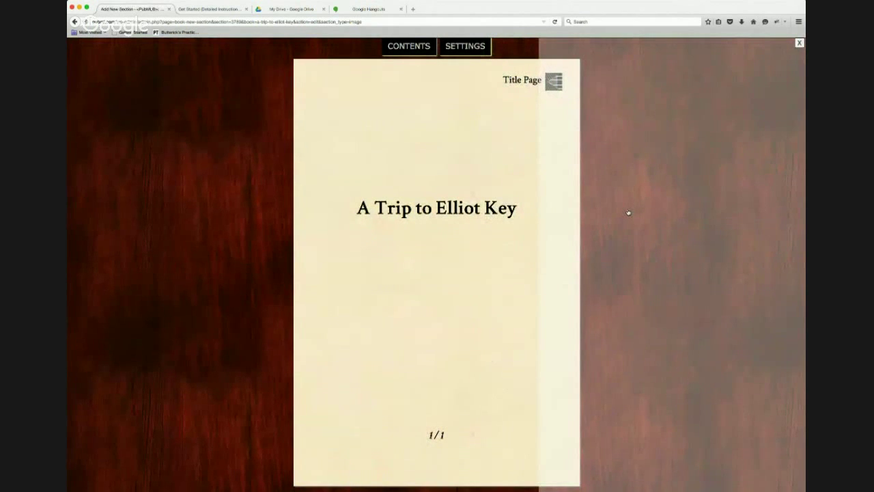
pyautogui.click(628, 213)
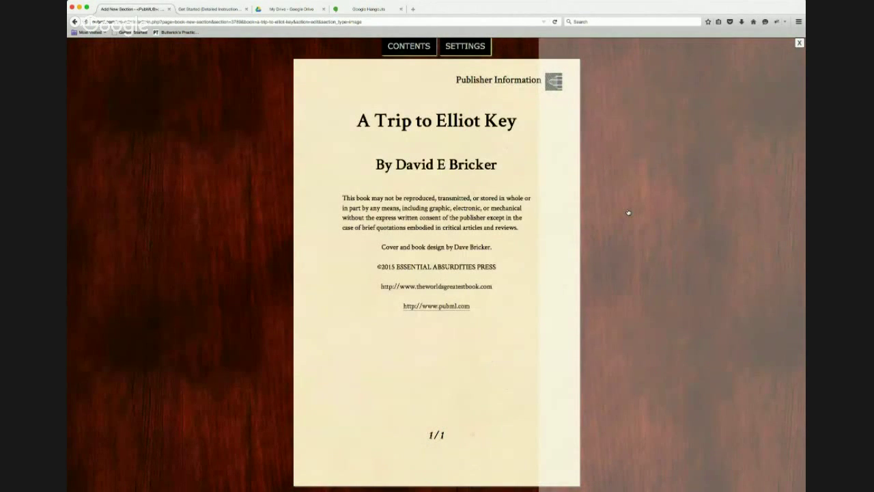
pyautogui.click(628, 213)
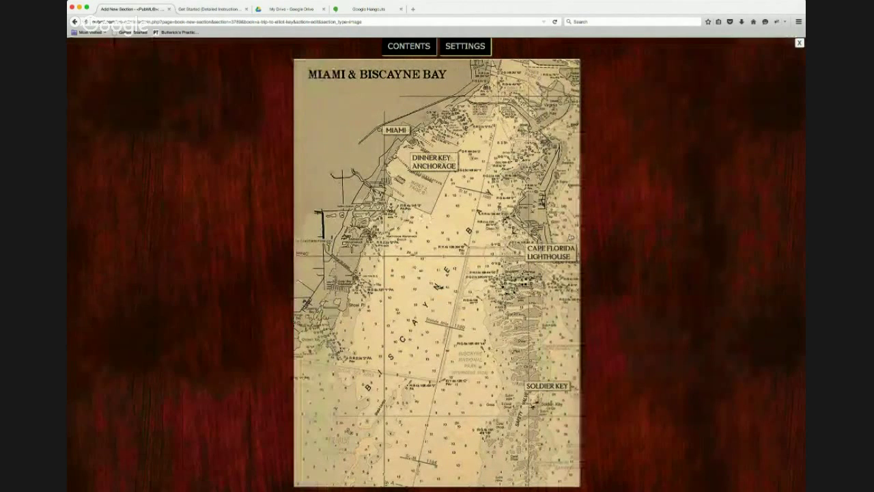
pyautogui.click(644, 244)
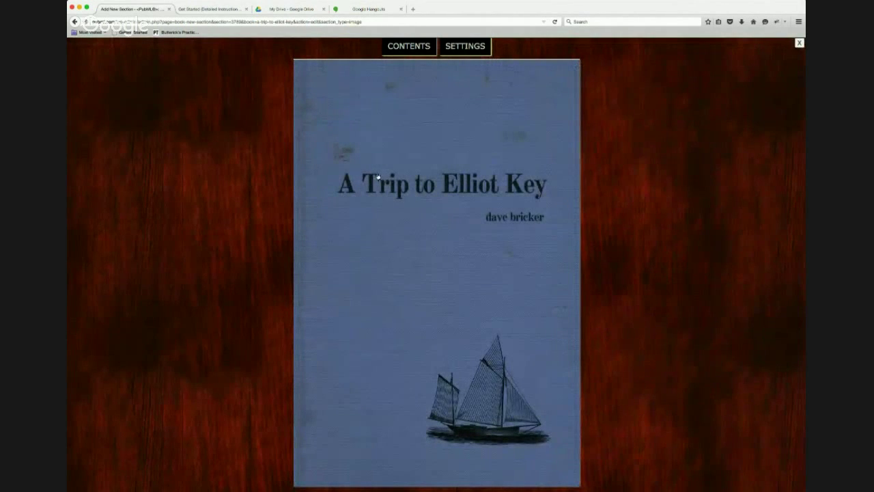
# Review the preview's list of contents and its reader settings, and close the preview.
pyautogui.click(419, 48)
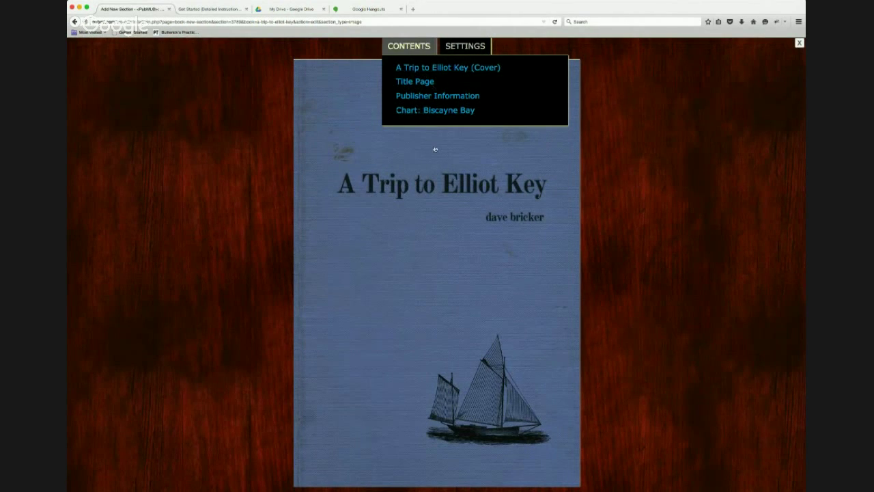
pyautogui.click(468, 47)
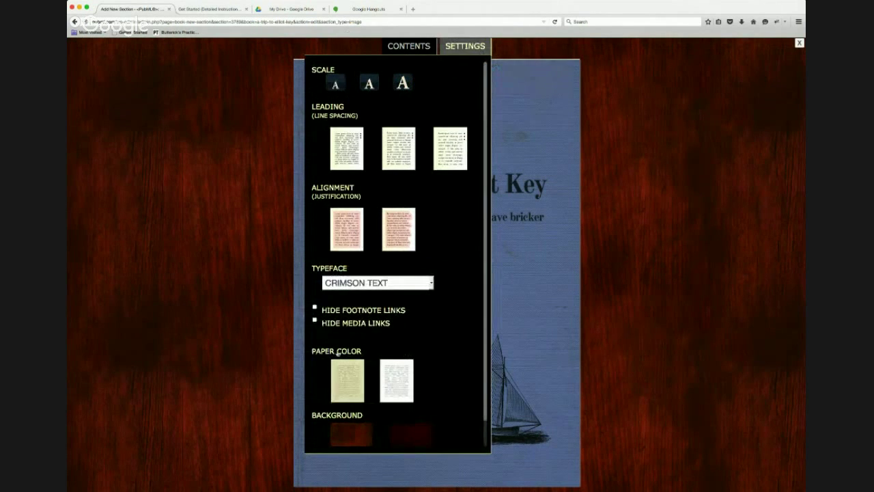
pyautogui.click(799, 43)
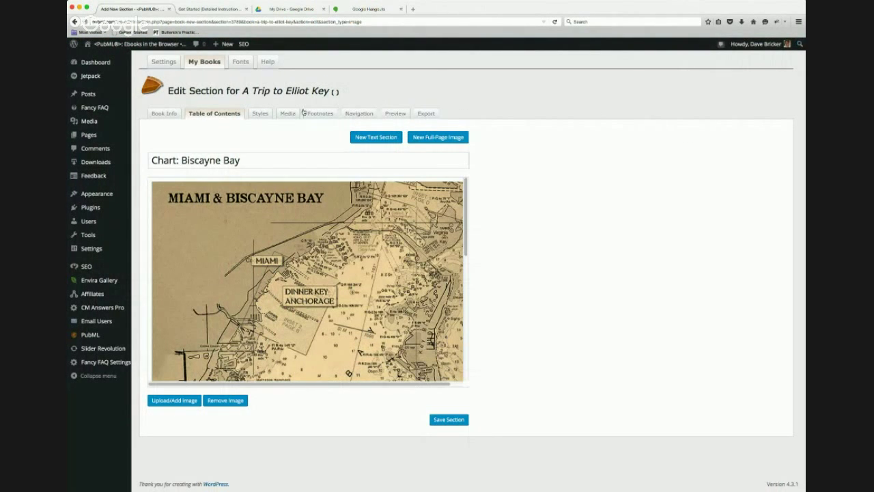
# Set chart_bg.jpg from the media library as the book's custom screen background in the styles.
pyautogui.click(258, 114)
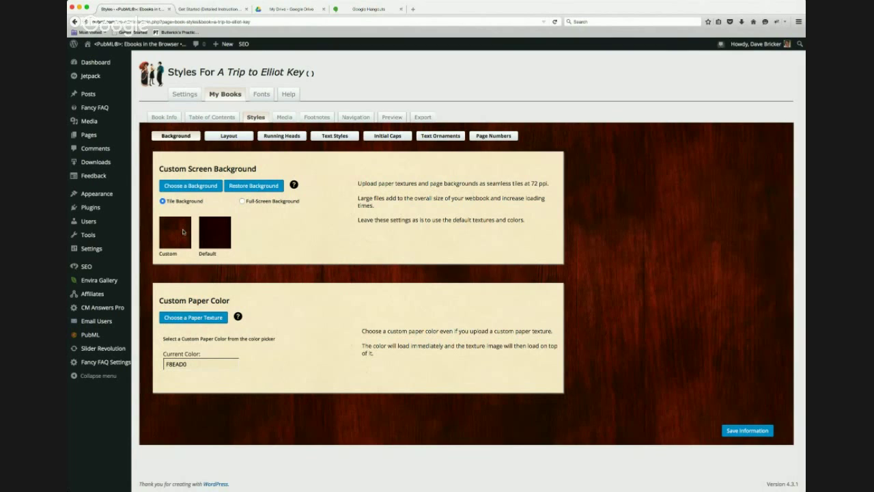
pyautogui.click(194, 188)
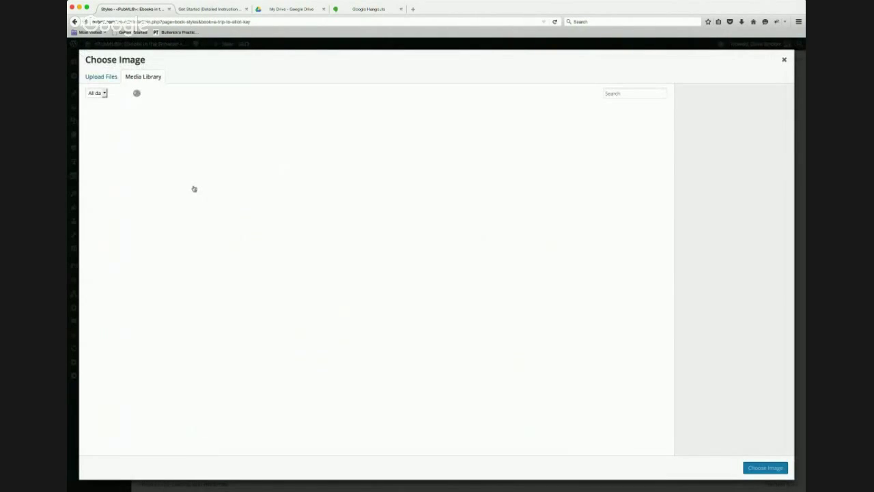
pyautogui.scroll(-5, 550, 303)
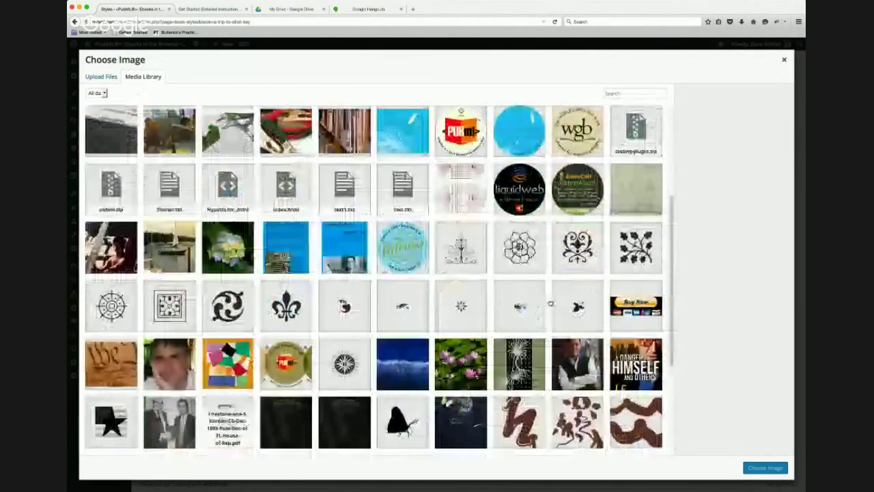
pyautogui.scroll(-10, 550, 303)
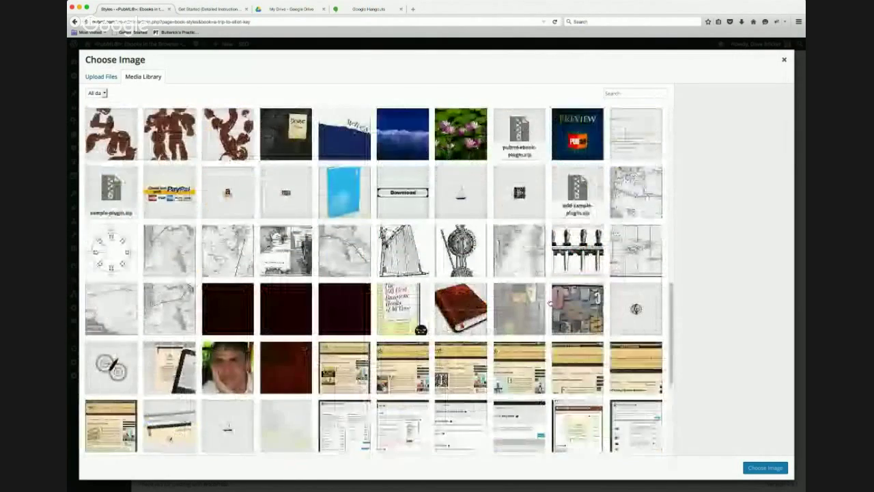
pyautogui.scroll(-8, 400, 267)
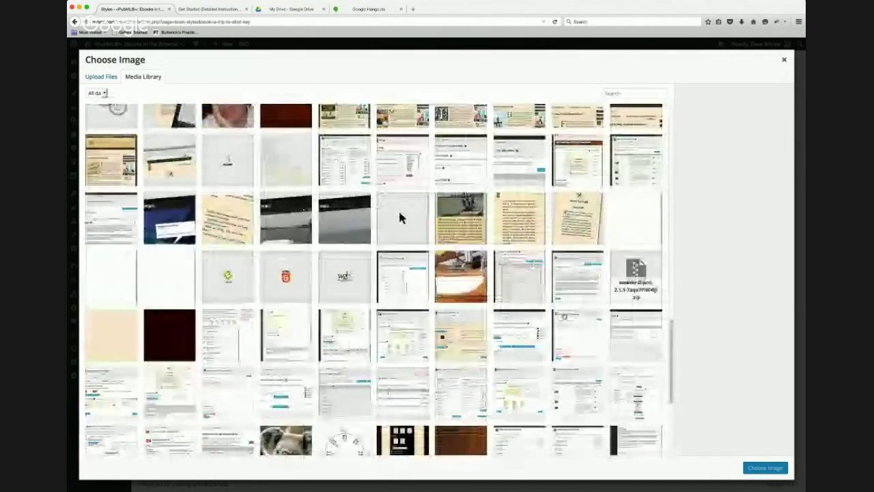
pyautogui.scroll(-10, 400, 217)
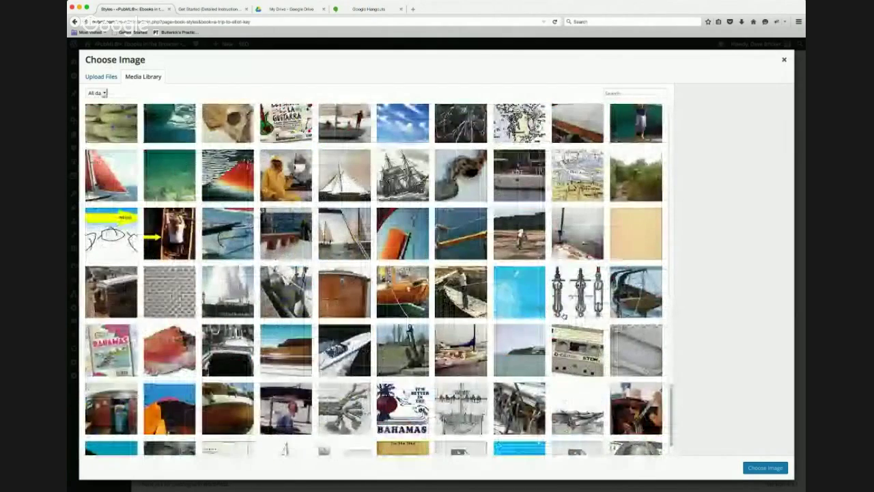
pyautogui.scroll(-8, 376, 274)
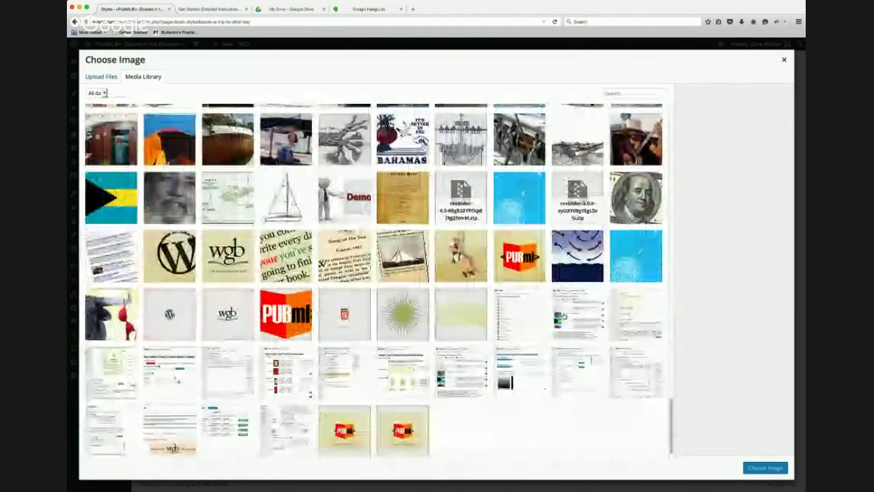
pyautogui.scroll(10, 375, 280)
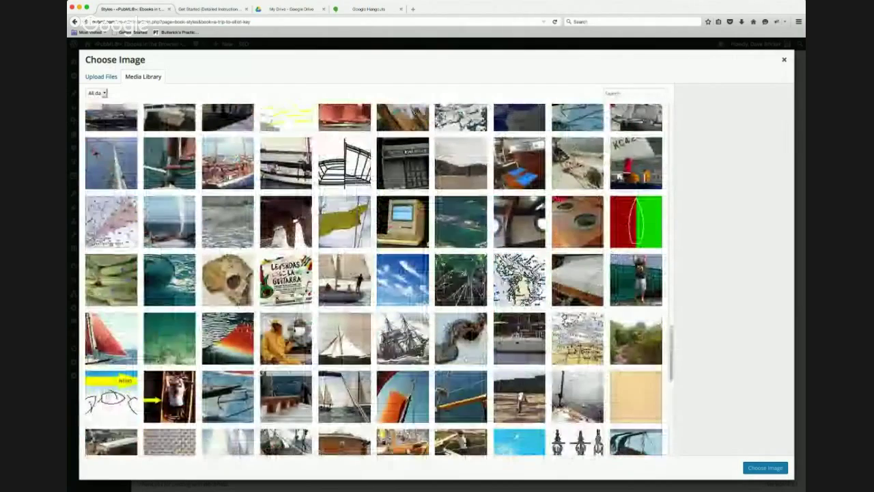
pyautogui.scroll(10, 400, 171)
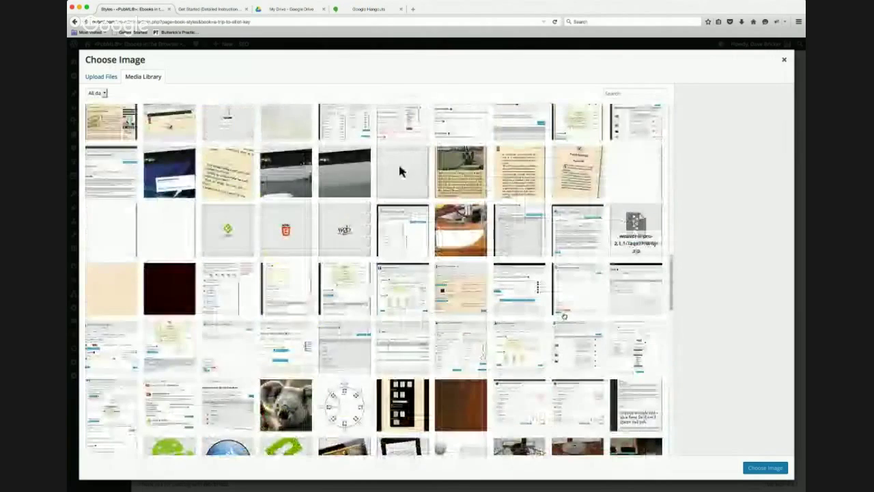
pyautogui.scroll(5, 276, 288)
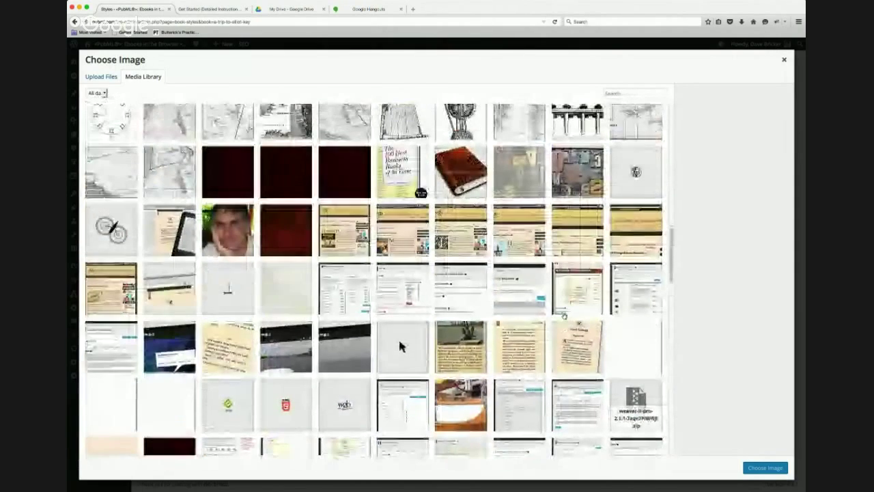
pyautogui.click(276, 288)
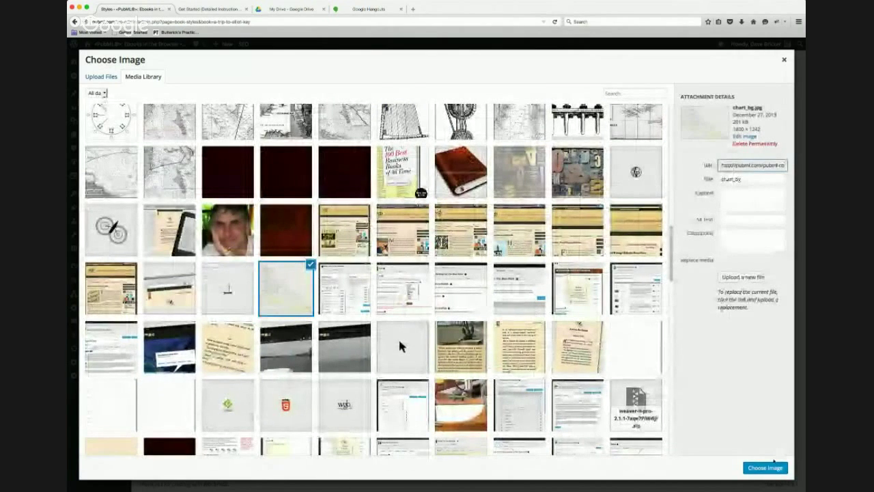
pyautogui.click(771, 467)
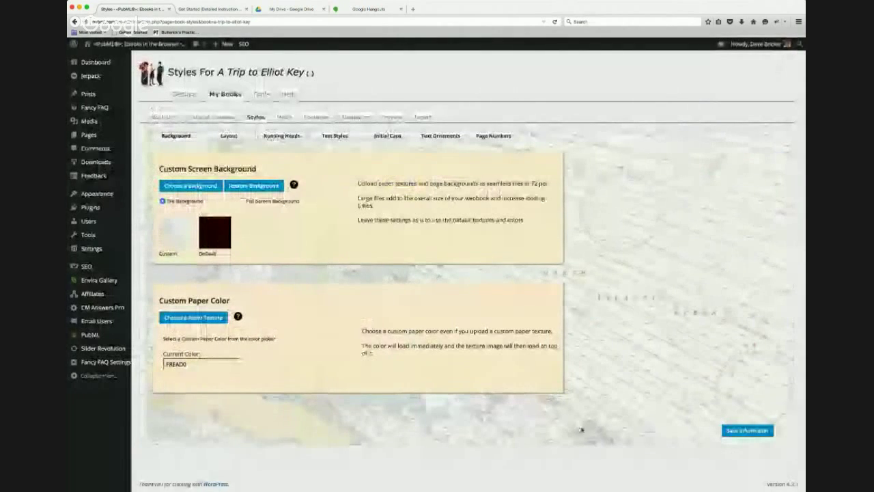
# Try the chart background as full-screen, compare it with the default background, and return to the custom one.
pyautogui.click(242, 201)
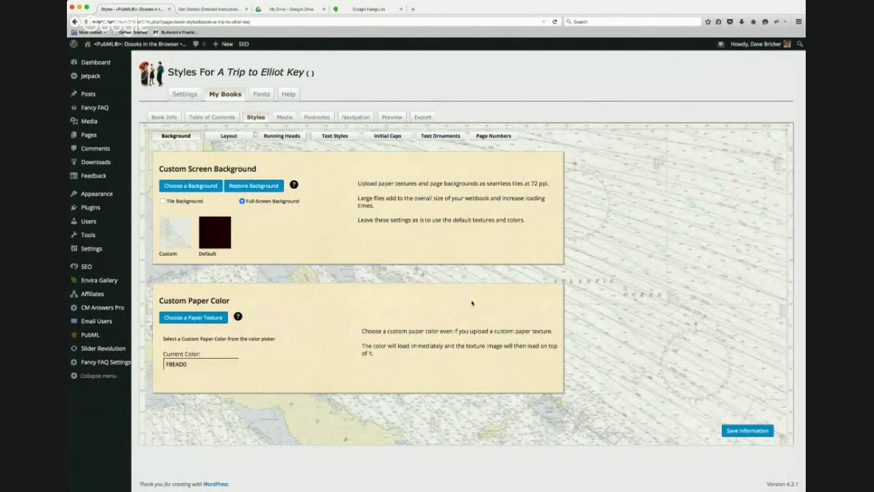
pyautogui.click(193, 364)
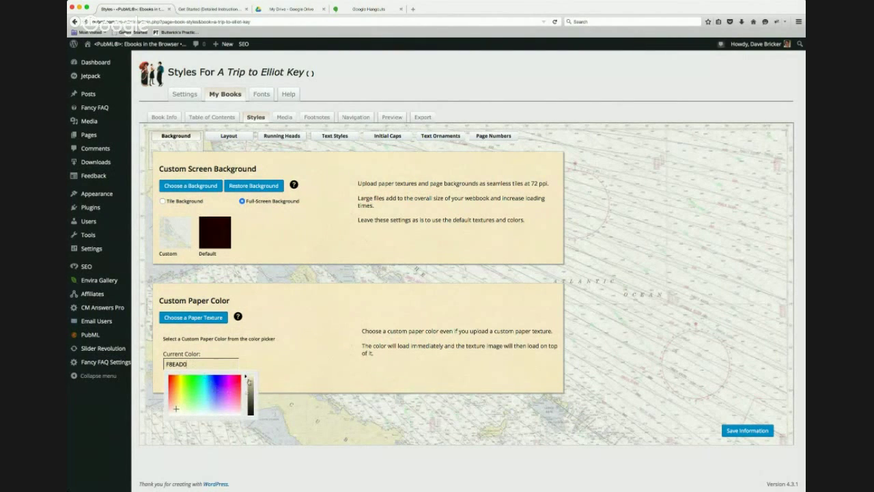
pyautogui.click(270, 360)
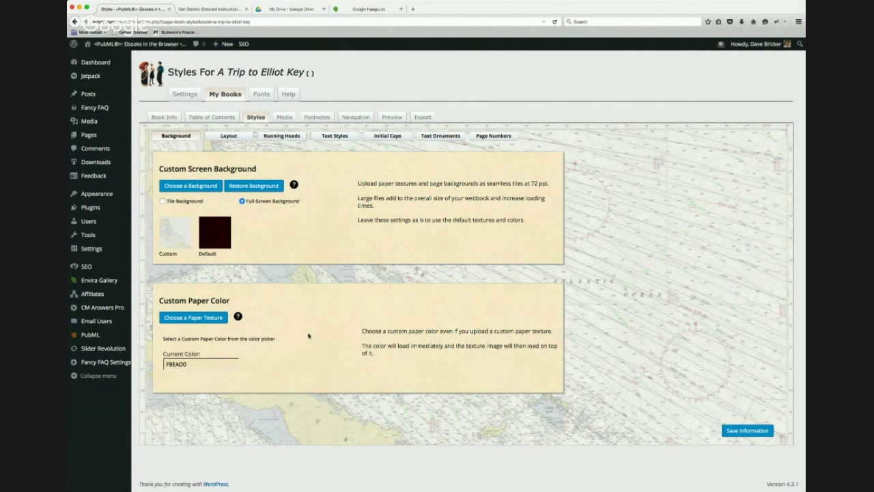
pyautogui.click(212, 229)
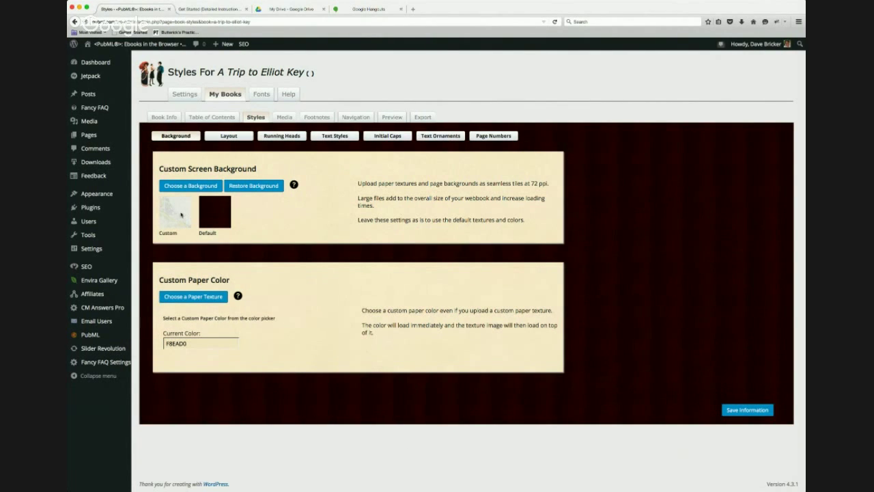
pyautogui.click(180, 215)
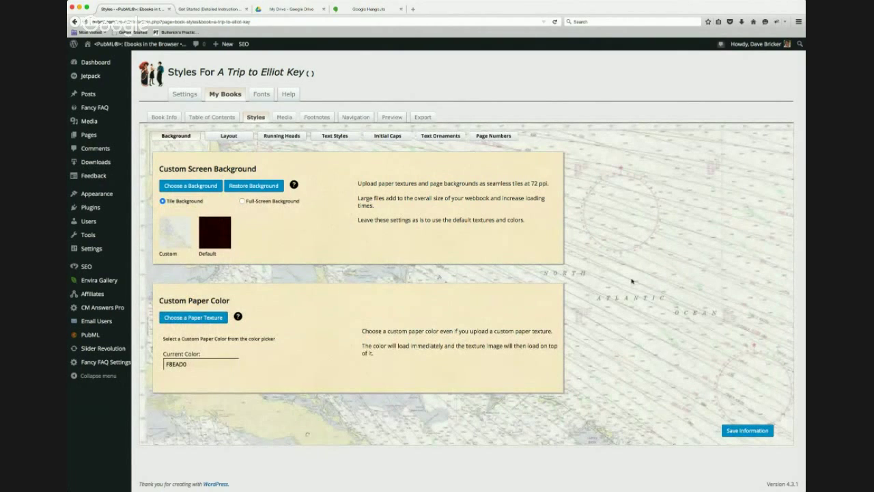
# Try the custom options for page proportions and margins in the layout, returning to 6:9 and the Classic Book Van de Graaf Canon.
pyautogui.click(229, 136)
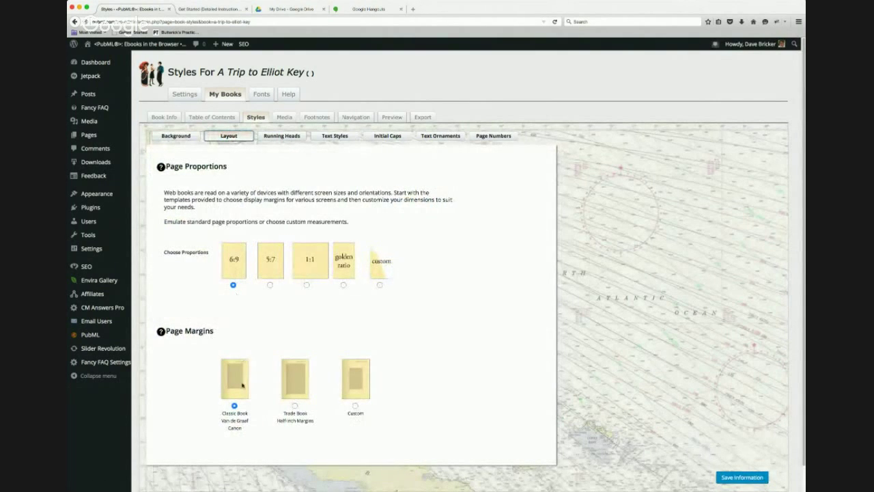
pyautogui.click(380, 285)
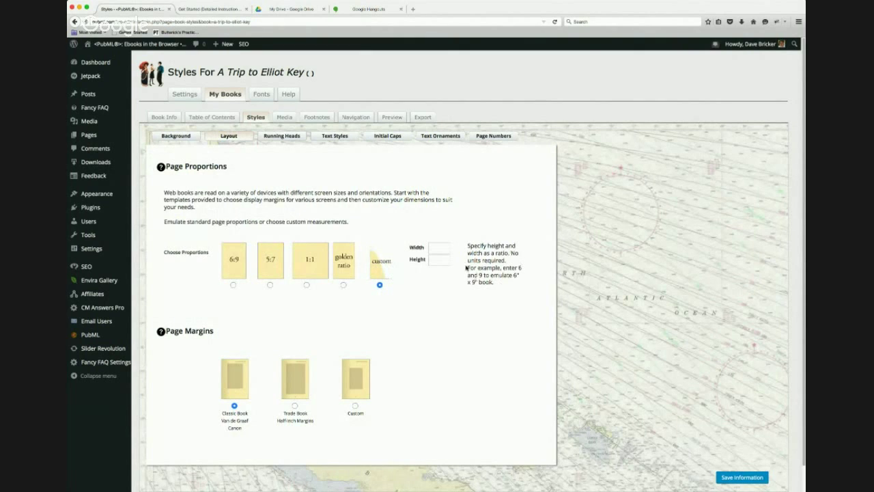
pyautogui.click(233, 285)
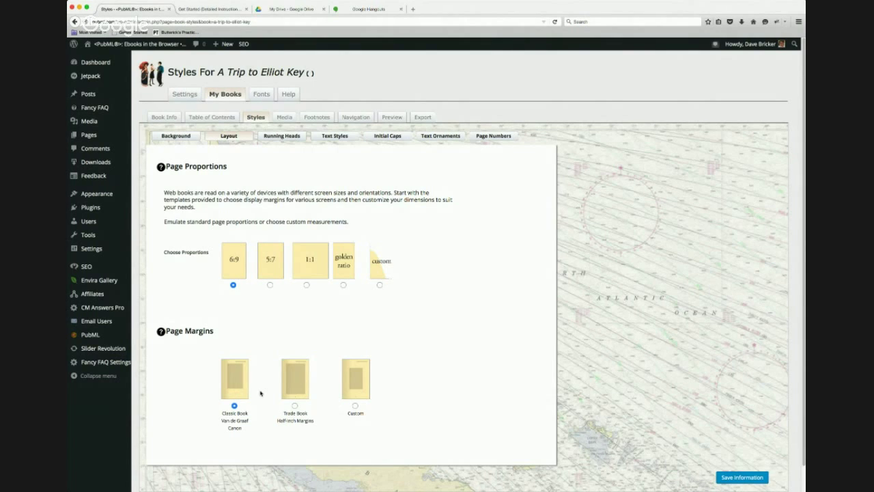
pyautogui.click(355, 407)
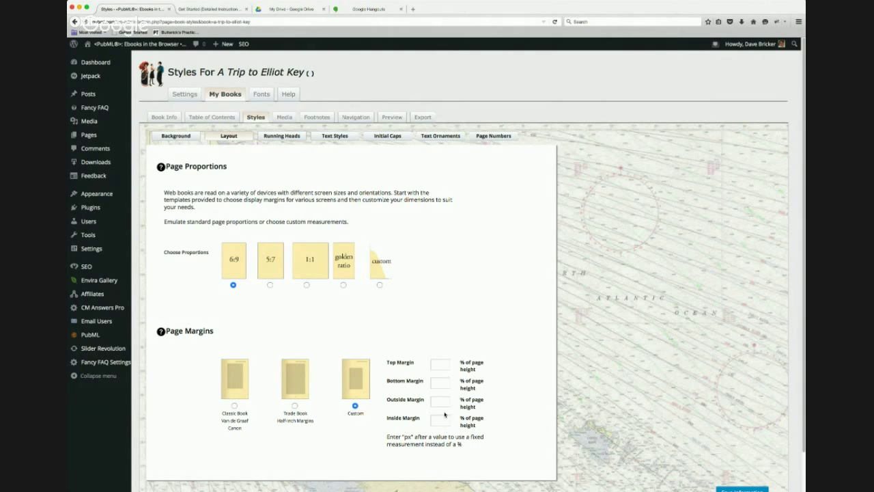
pyautogui.click(234, 405)
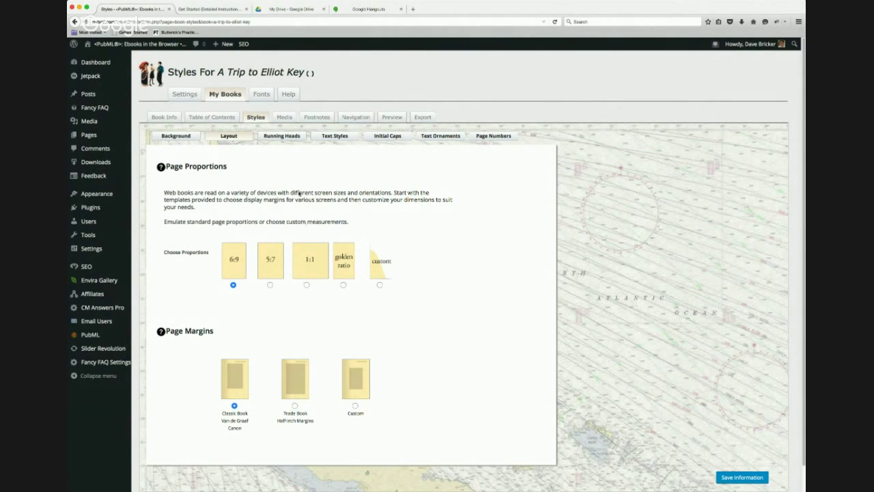
# Set paragraph_orn_03.png from the media library as the running head ornament and save the style information.
pyautogui.click(285, 136)
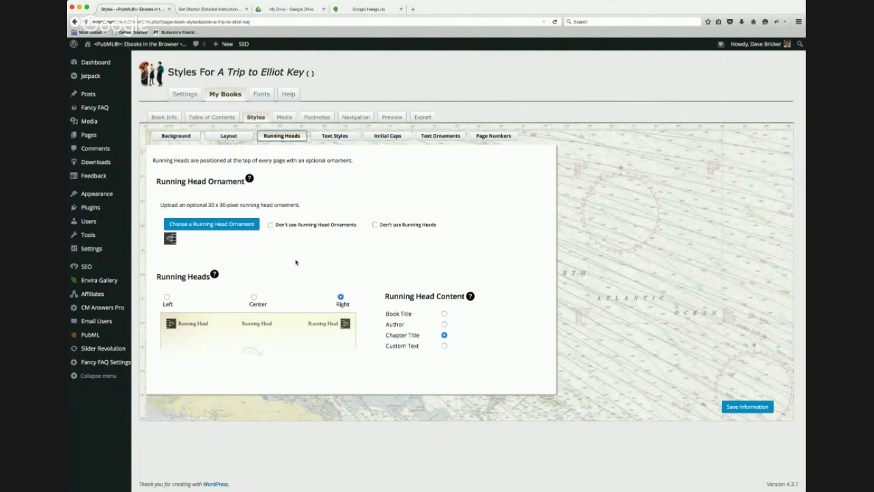
pyautogui.click(236, 225)
pyautogui.click(219, 226)
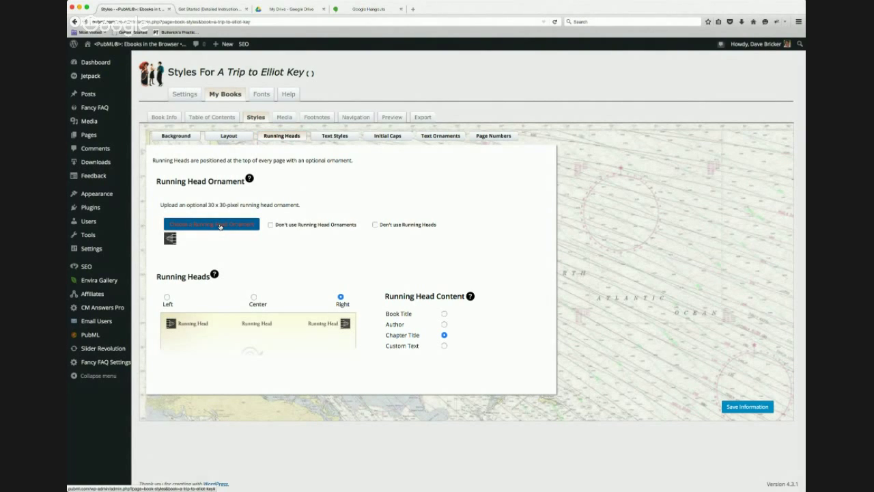
pyautogui.scroll(-5, 412, 292)
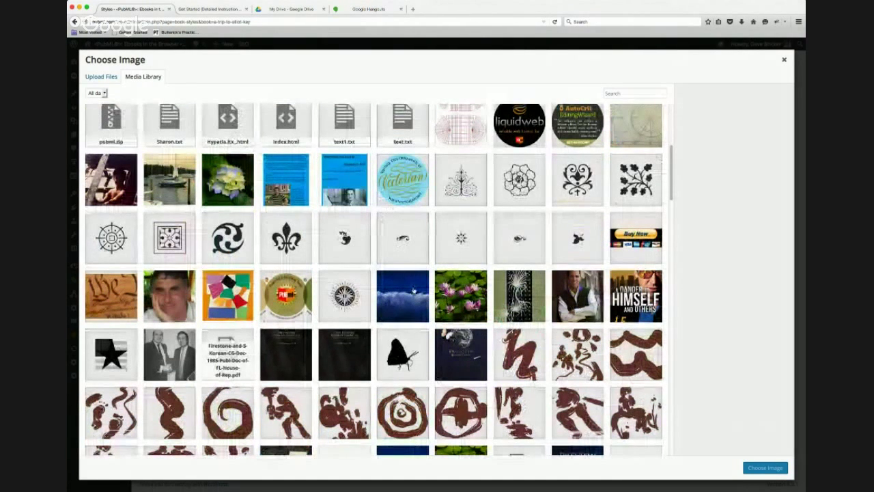
pyautogui.click(462, 242)
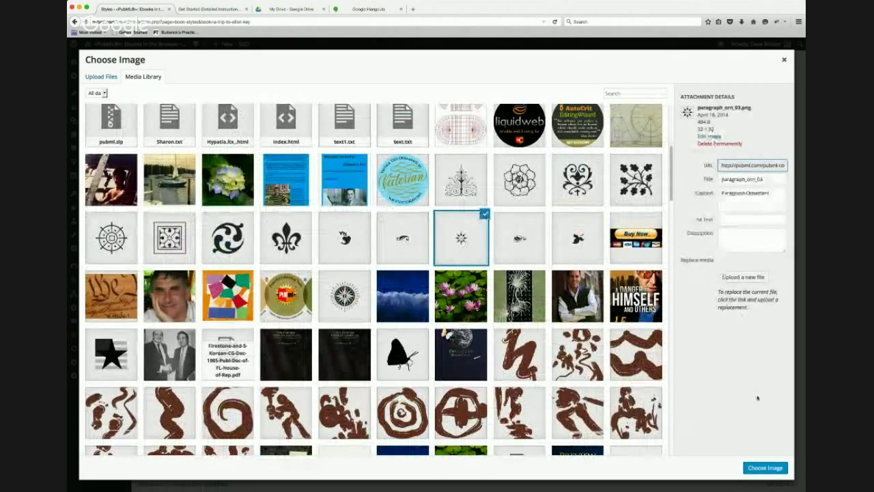
pyautogui.click(765, 468)
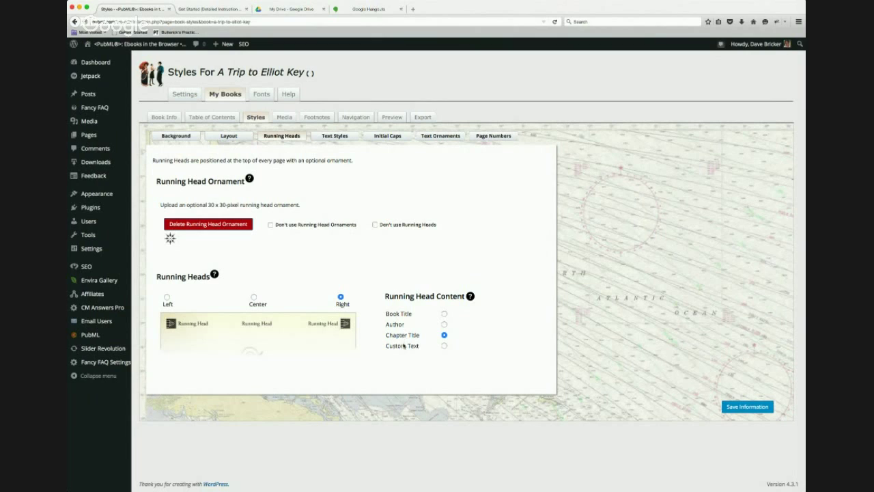
pyautogui.click(749, 408)
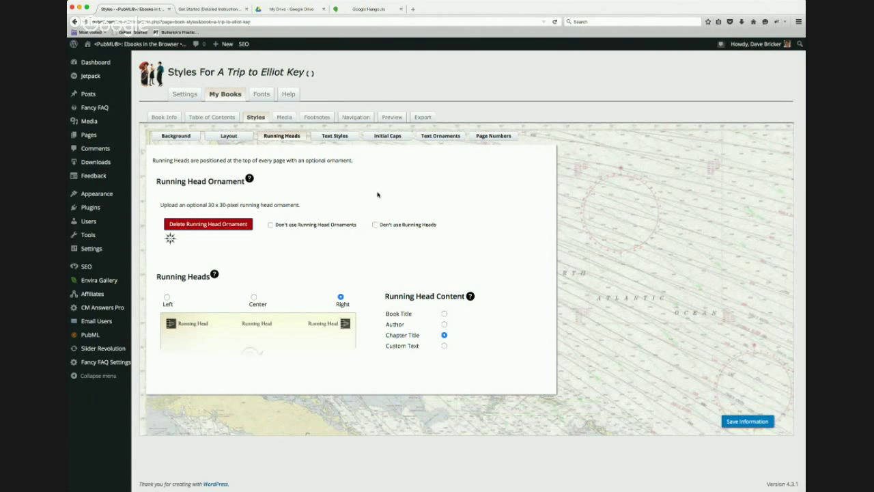
pyautogui.click(759, 409)
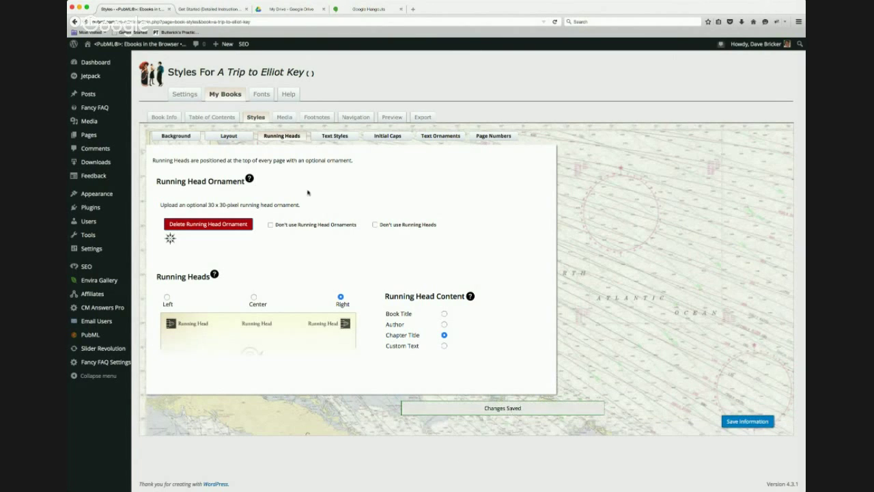
# Add section_orn_02.png from the media library as the custom chapter ornament in the text styles.
pyautogui.click(345, 137)
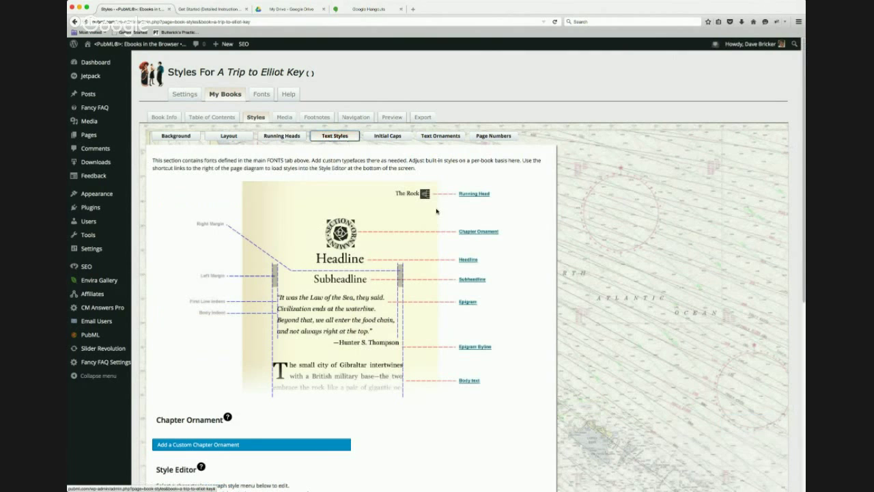
pyautogui.scroll(-3, 578, 260)
pyautogui.scroll(3, 578, 260)
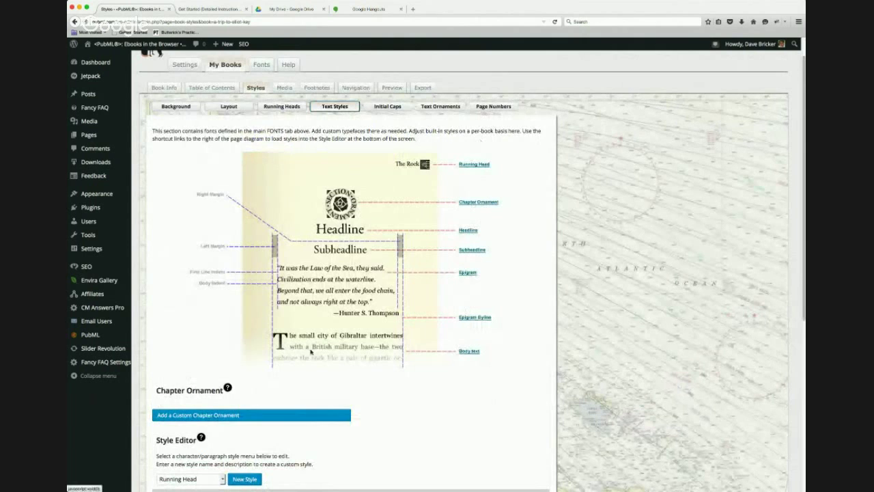
pyautogui.click(202, 416)
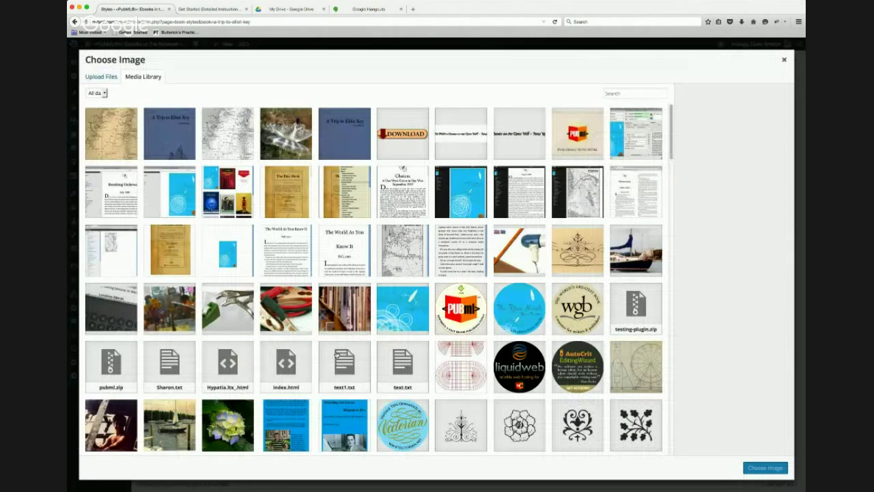
pyautogui.scroll(-5, 336, 353)
pyautogui.scroll(-2, 337, 353)
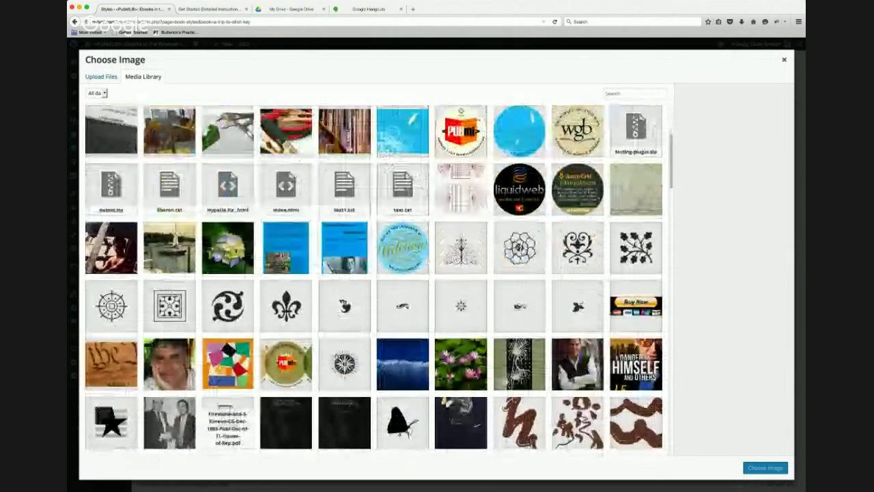
pyautogui.click(243, 314)
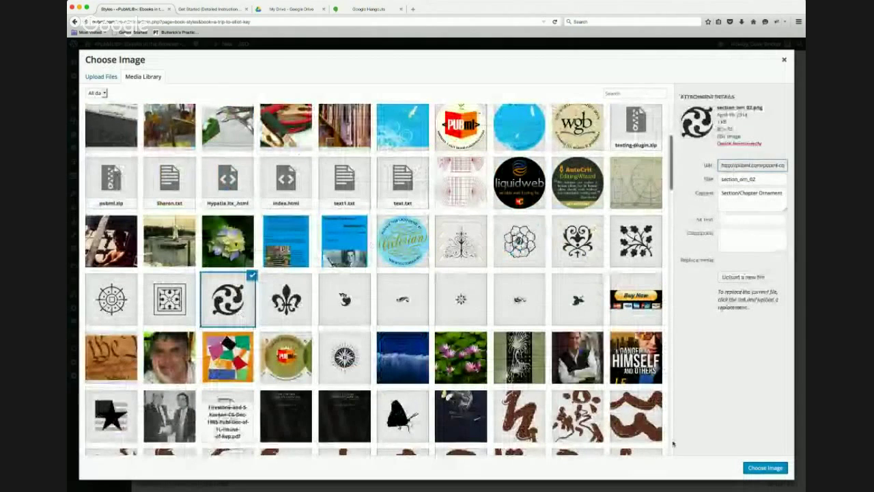
pyautogui.click(765, 467)
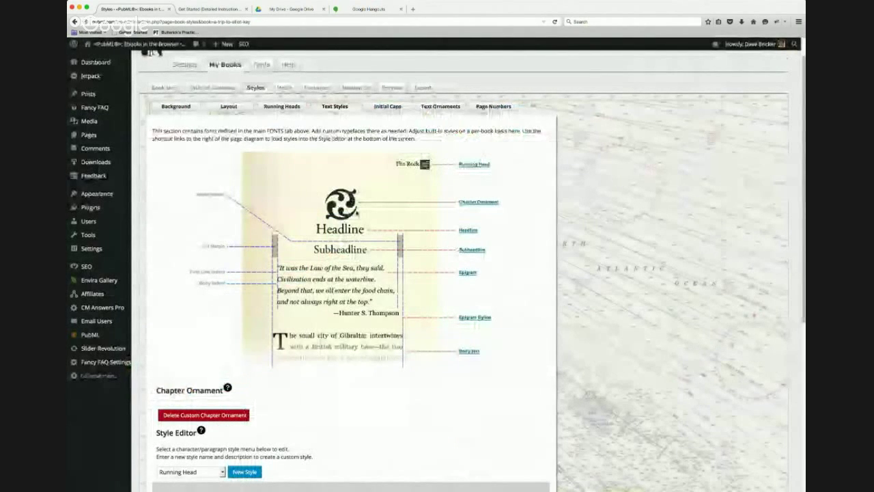
# Load the Headline (Title) style in the Style Editor, check its font choices, and load the Signage style for comparison.
pyautogui.scroll(-2, 529, 376)
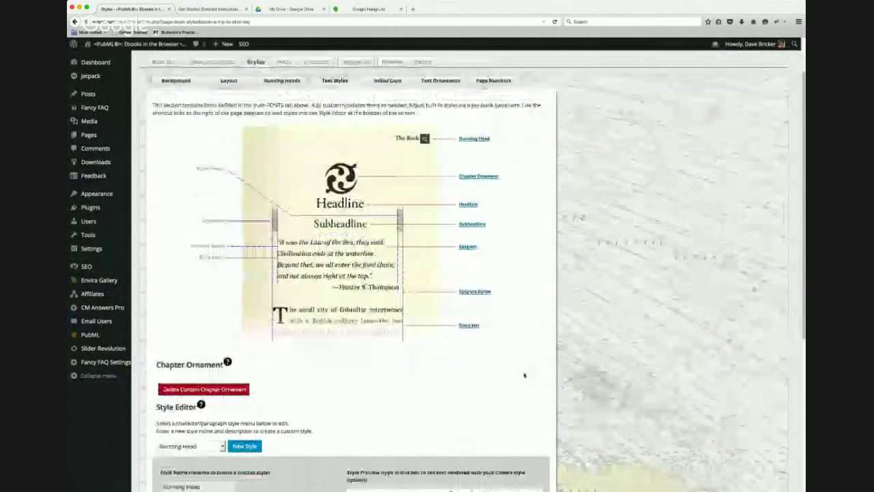
pyautogui.scroll(-5, 523, 376)
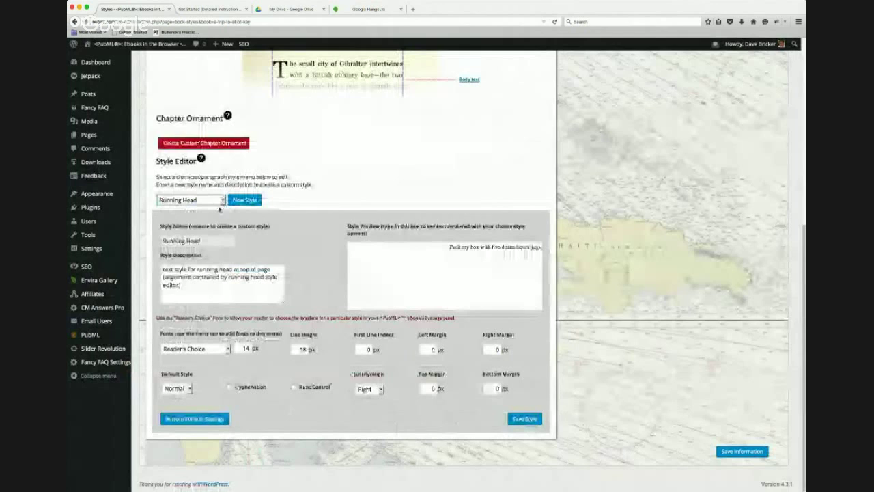
pyautogui.click(196, 216)
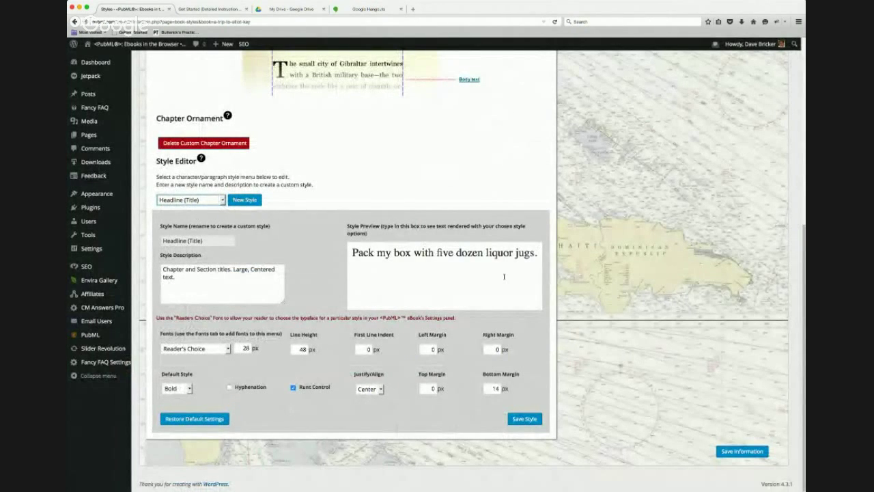
pyautogui.click(228, 349)
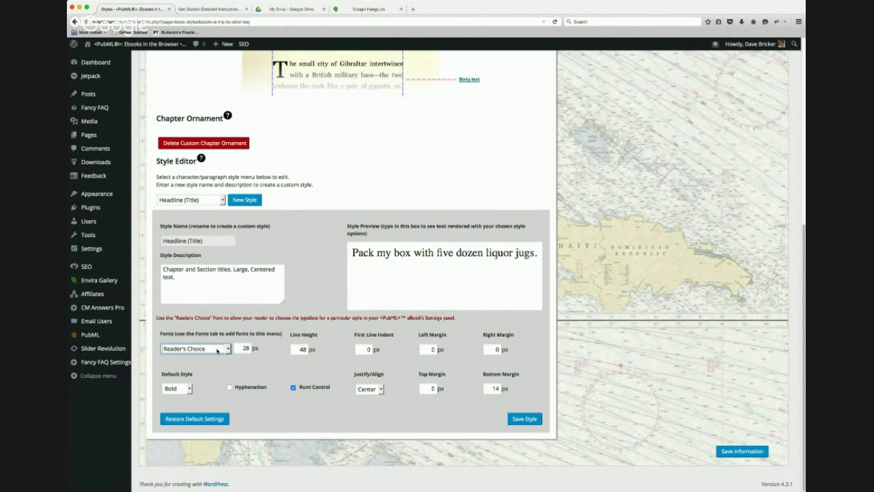
pyautogui.click(222, 200)
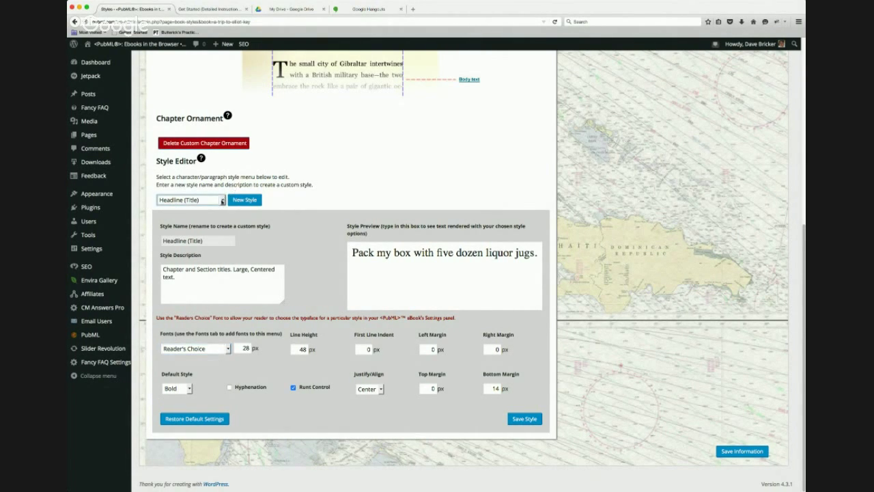
pyautogui.press('Down')
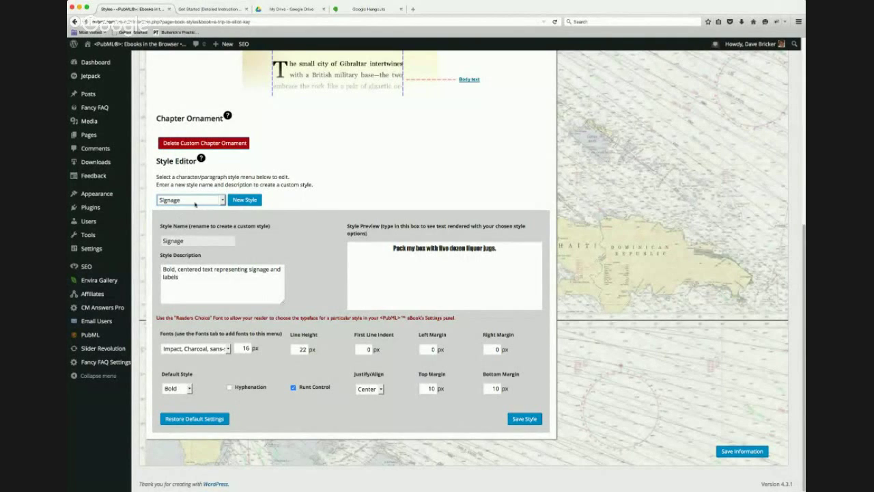
# Return to the Headline (Title) style and review its alignment options, the page diagram and the remaining style settings.
pyautogui.click(188, 220)
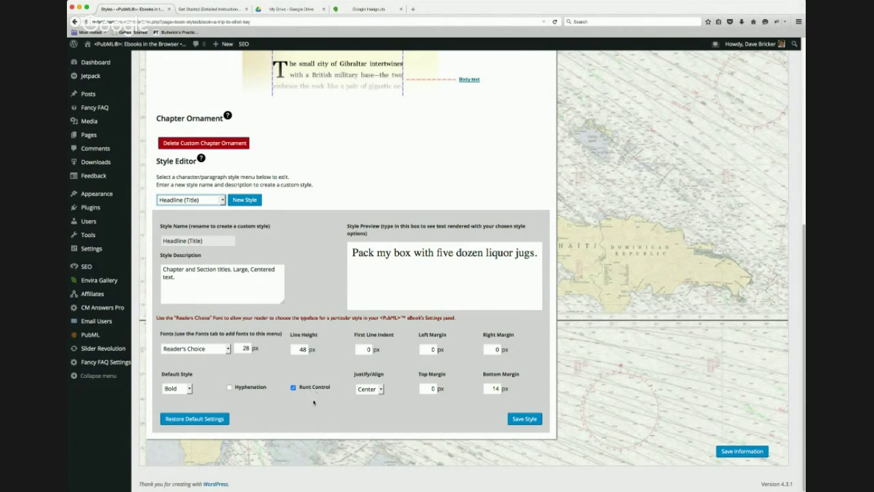
pyautogui.click(381, 390)
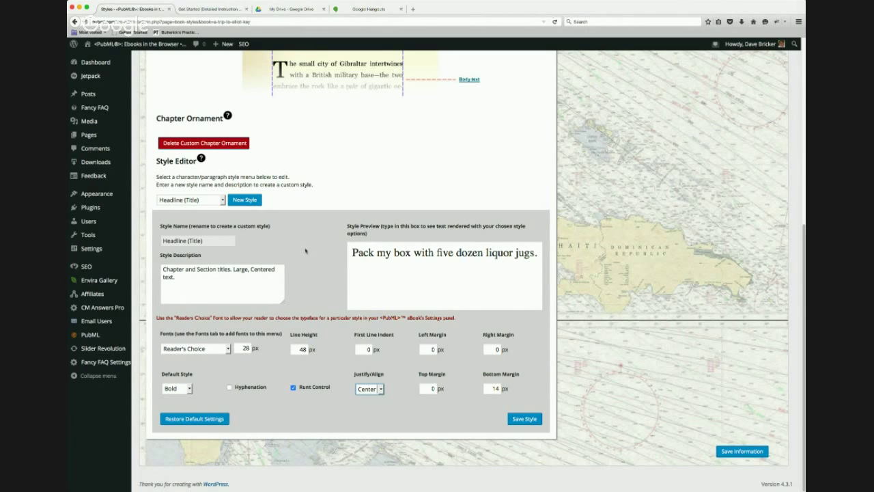
pyautogui.scroll(1, 376, 167)
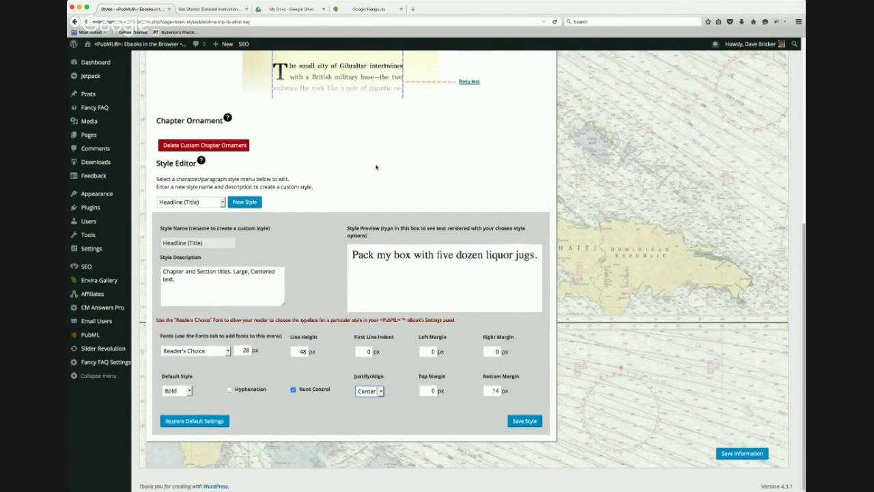
pyautogui.scroll(5, 376, 167)
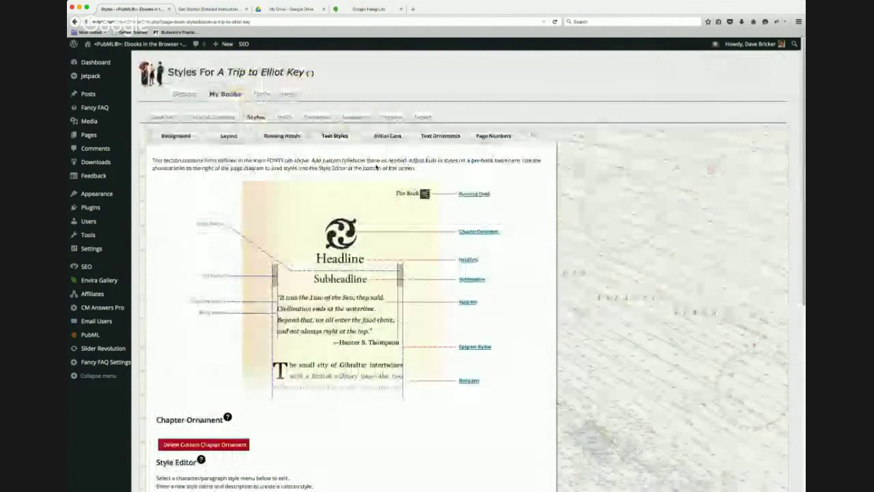
pyautogui.scroll(-4, 428, 245)
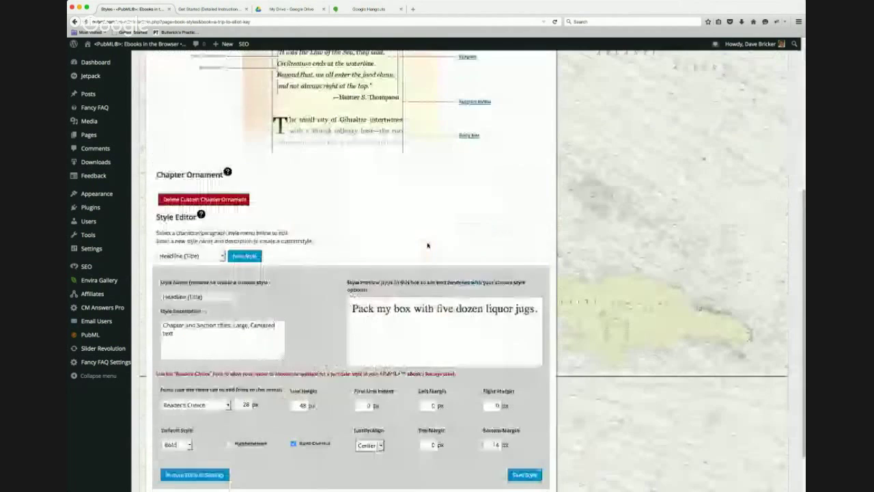
pyautogui.scroll(-1, 235, 197)
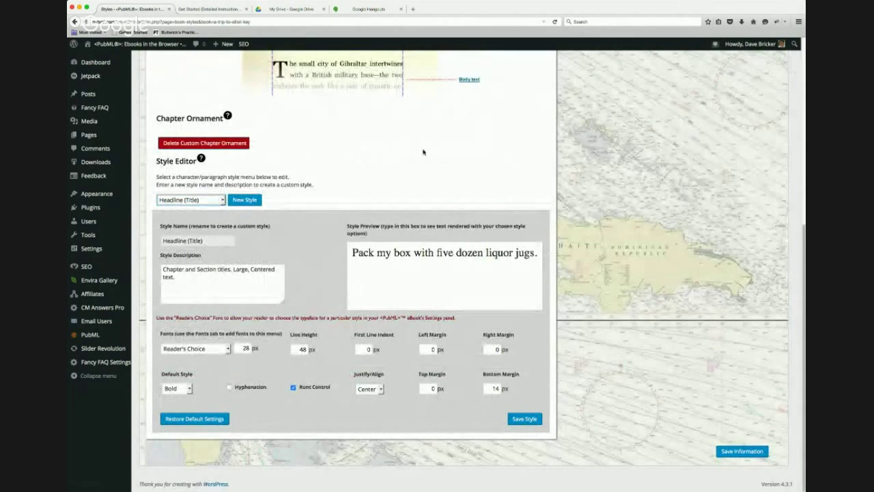
# Try the second initial capital design, choose the fourth, light ornamental one for the book, and save the style information.
pyautogui.scroll(5, 423, 151)
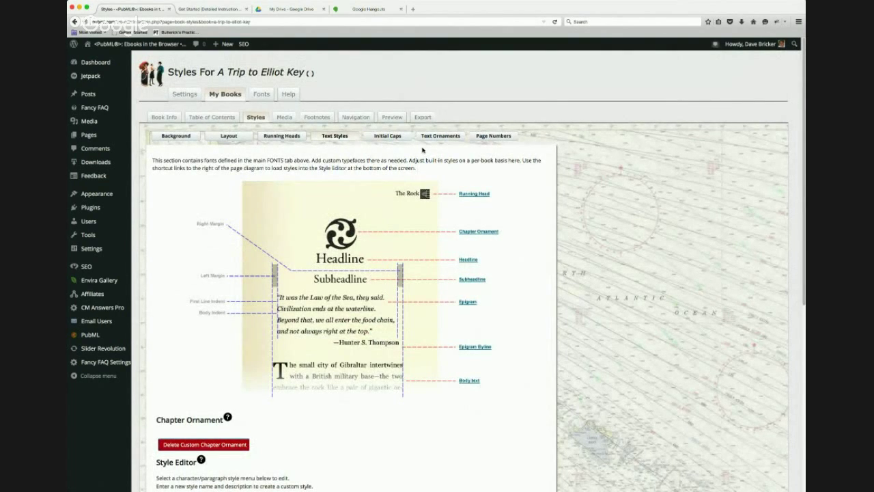
pyautogui.click(388, 136)
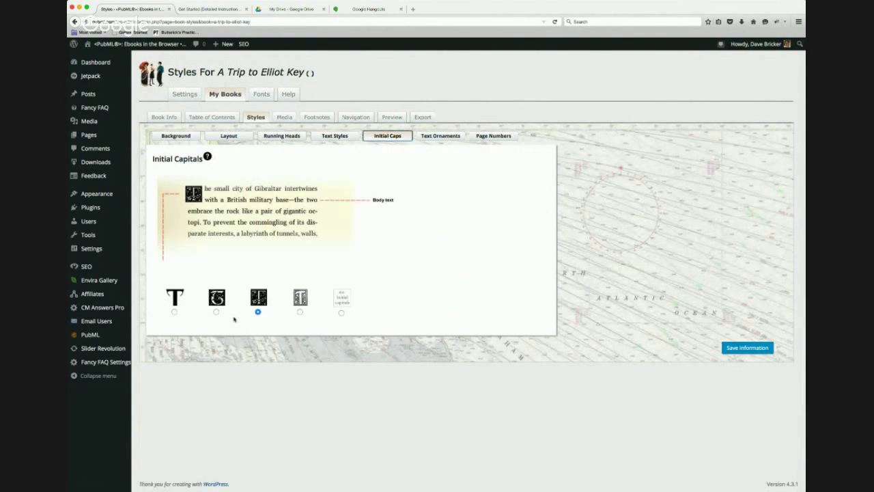
pyautogui.click(216, 312)
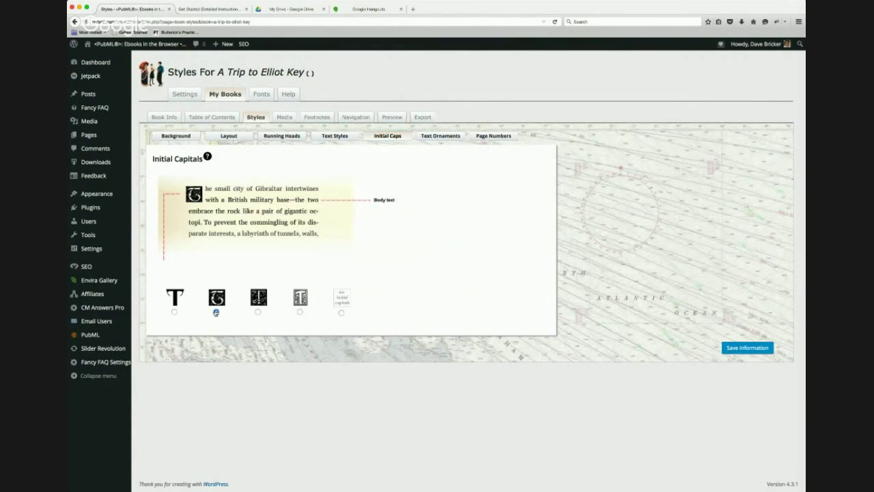
pyautogui.click(300, 312)
pyautogui.click(738, 348)
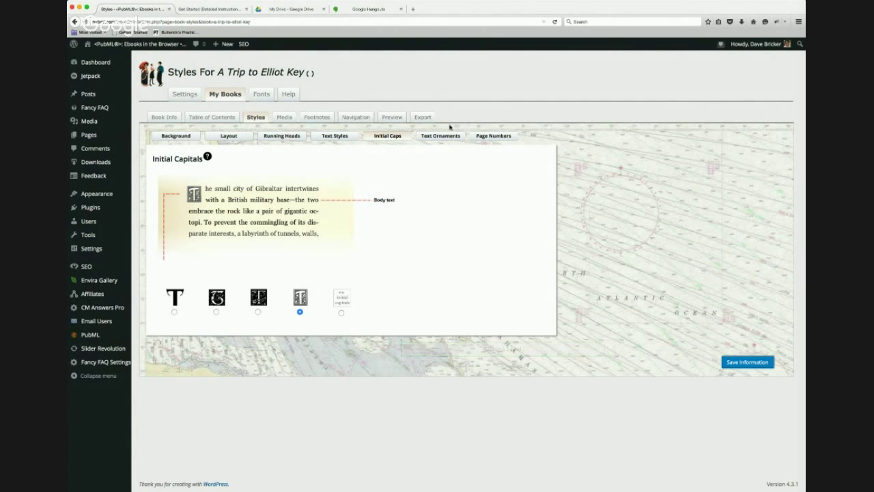
# Compare the third and fifth separator ornaments in the text ornaments and choose the third one.
pyautogui.click(442, 136)
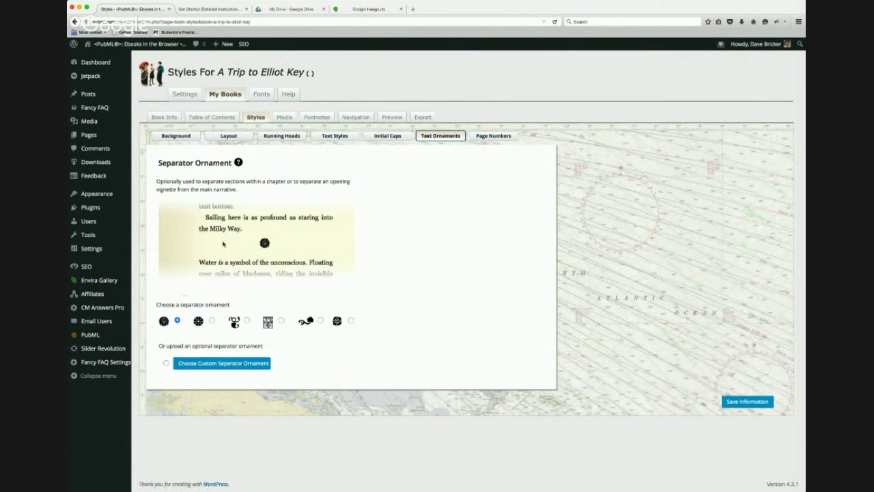
pyautogui.click(246, 321)
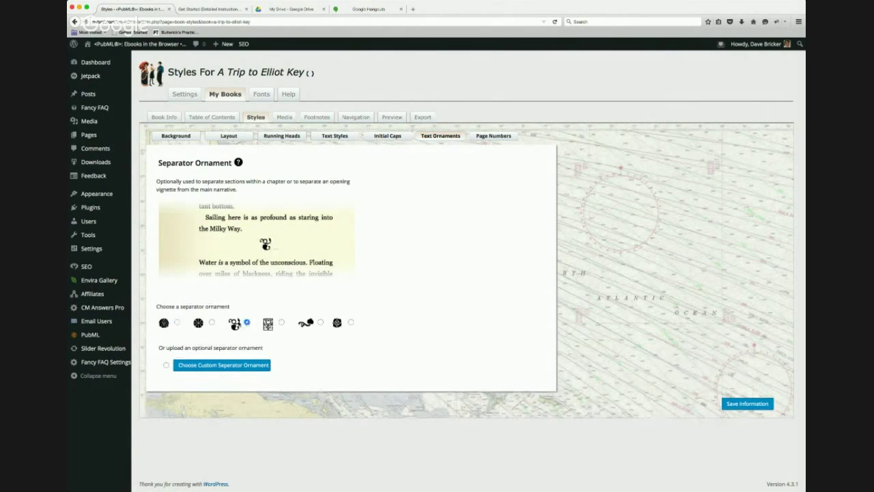
pyautogui.click(320, 322)
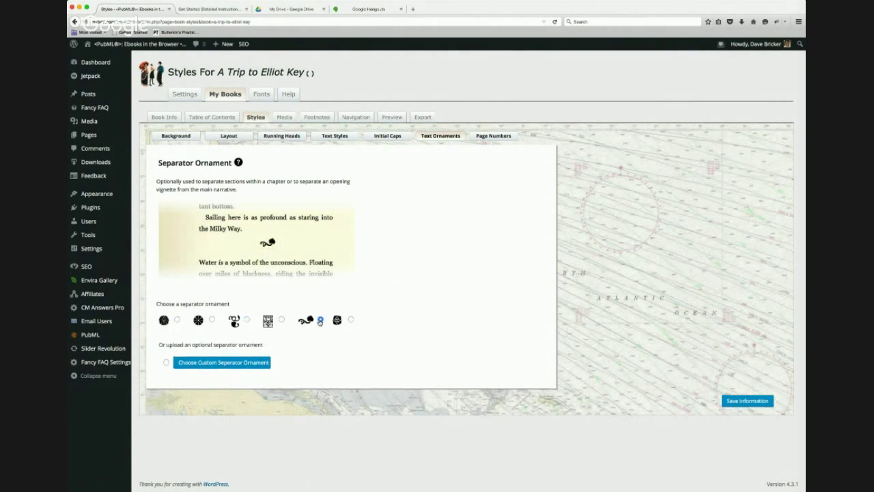
pyautogui.click(247, 320)
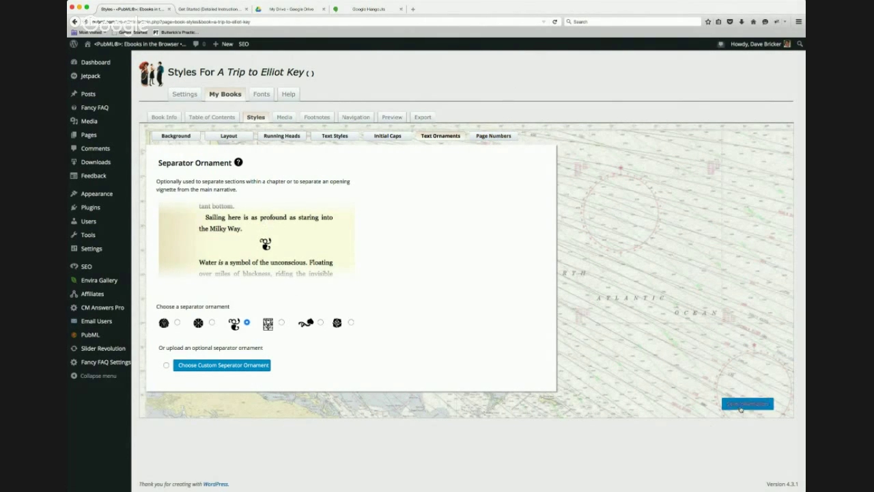
# Add an em dash before and after the page numbers and save the style information.
pyautogui.click(493, 136)
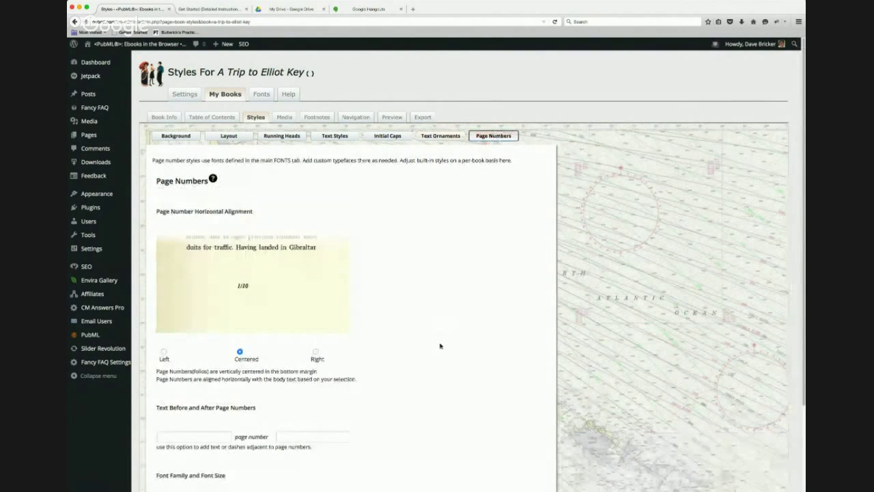
pyautogui.scroll(-3, 439, 345)
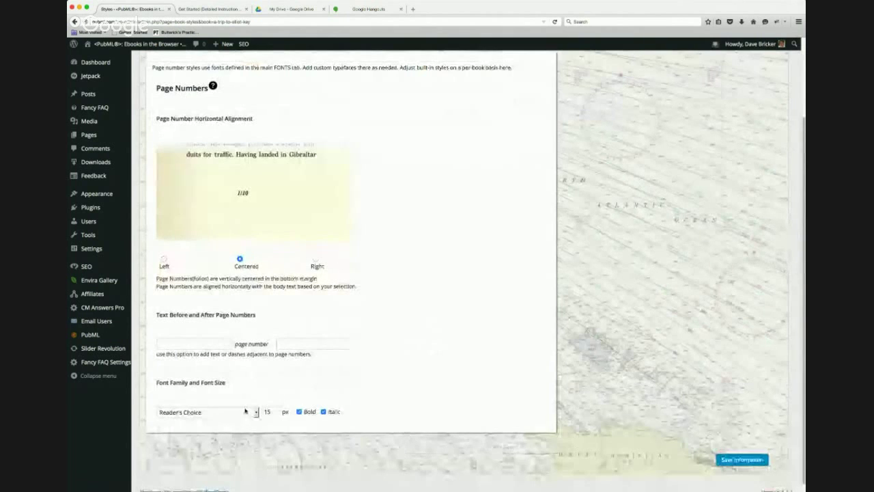
pyautogui.scroll(1, 253, 413)
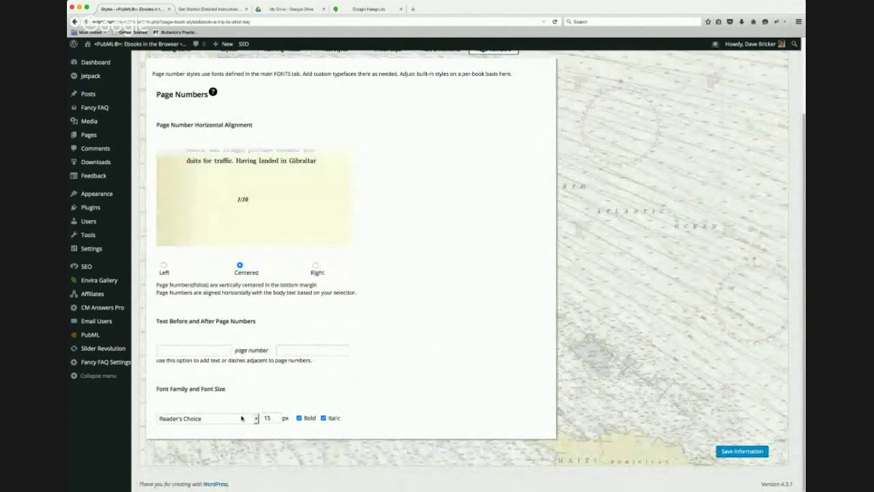
pyautogui.click(214, 351)
pyautogui.write('—')
pyautogui.click(284, 350)
pyautogui.write('—')
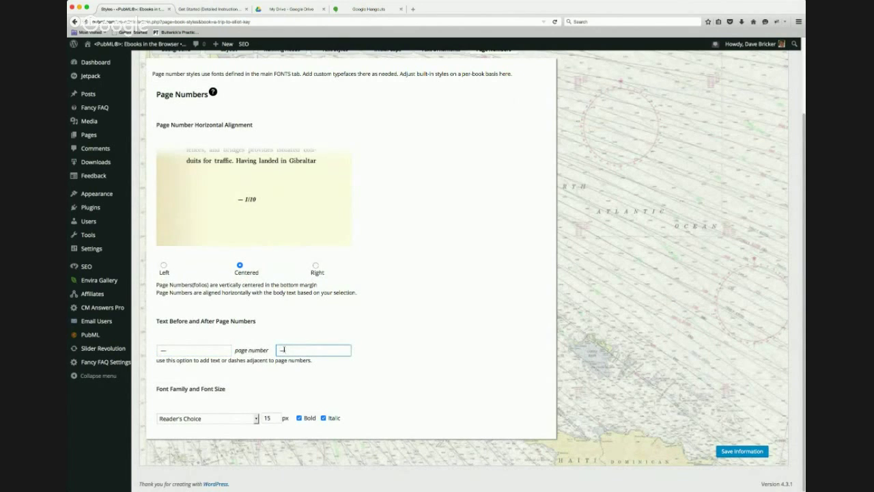
pyautogui.click(268, 394)
pyautogui.scroll(3, 475, 292)
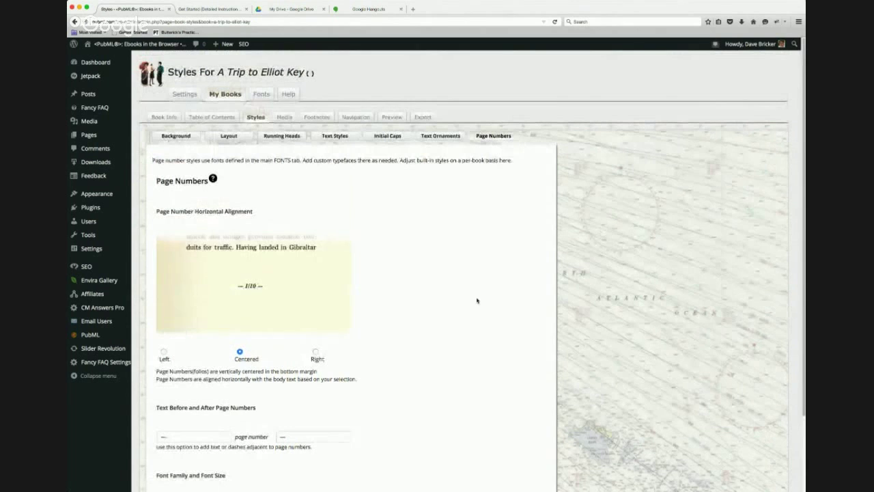
pyautogui.scroll(-2, 468, 353)
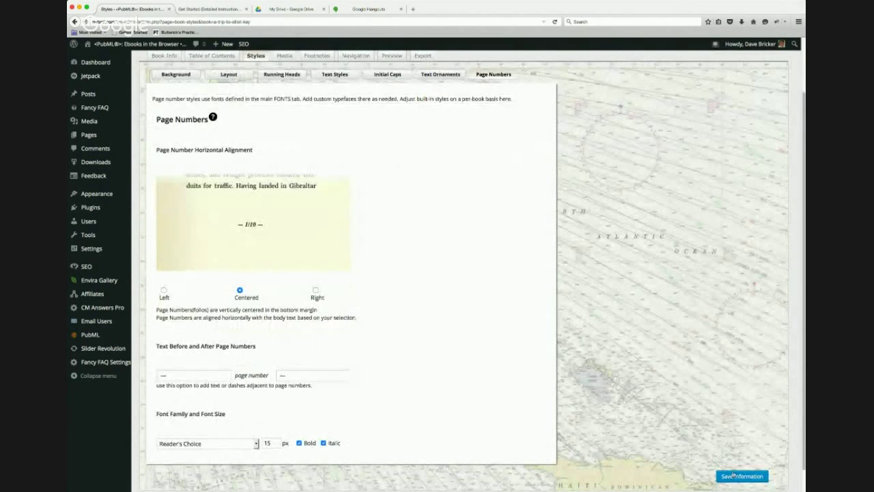
pyautogui.click(733, 476)
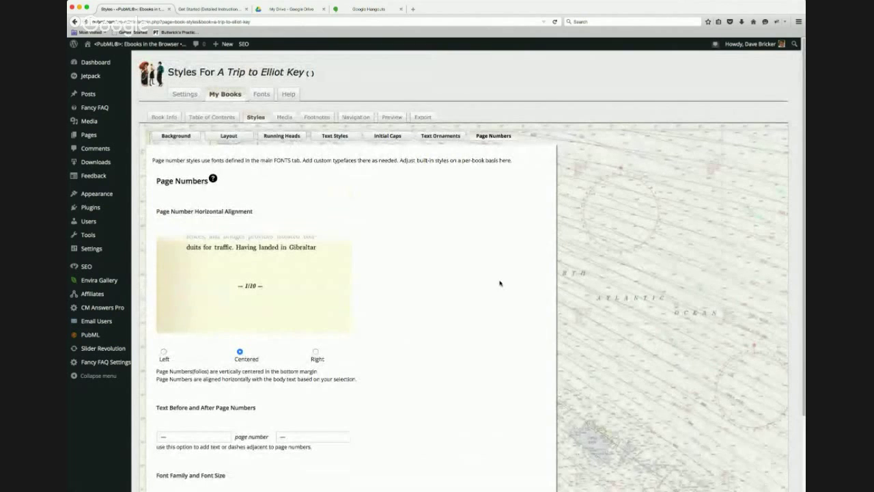
# Preview the book with the dark wood background from the reader settings, trying white paper before returning to cream.
pyautogui.click(398, 117)
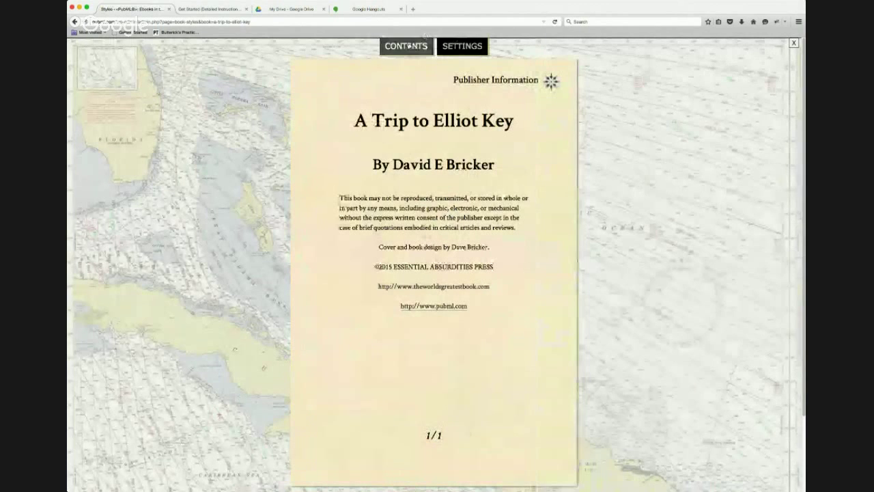
pyautogui.click(459, 45)
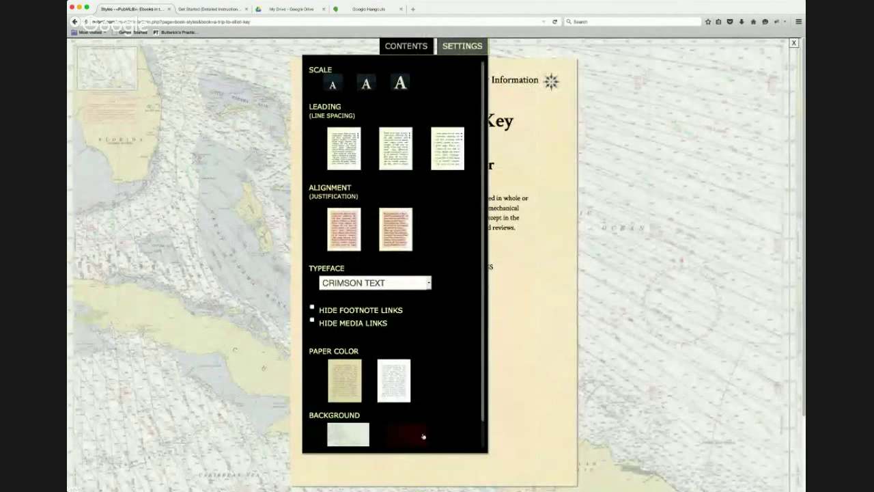
pyautogui.click(421, 436)
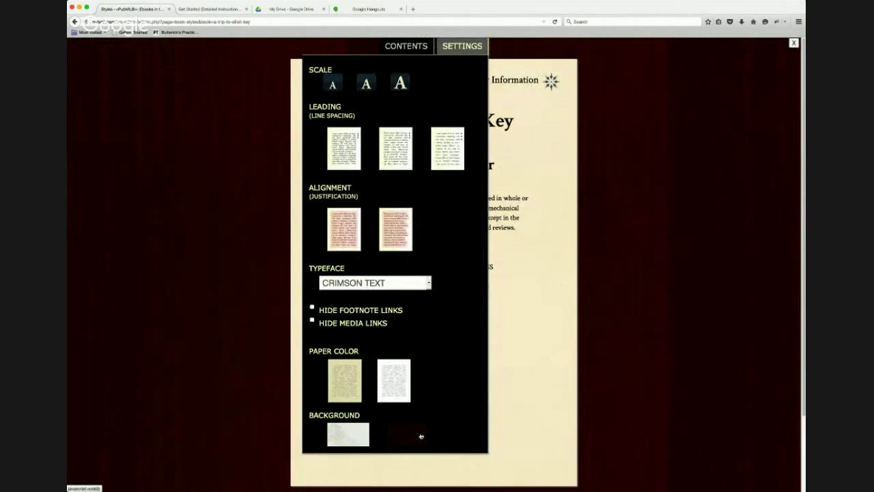
pyautogui.click(402, 394)
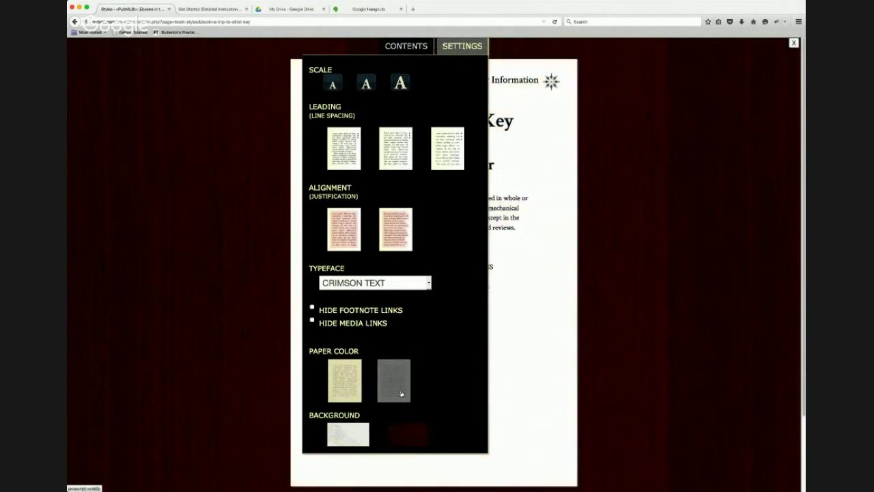
pyautogui.click(348, 386)
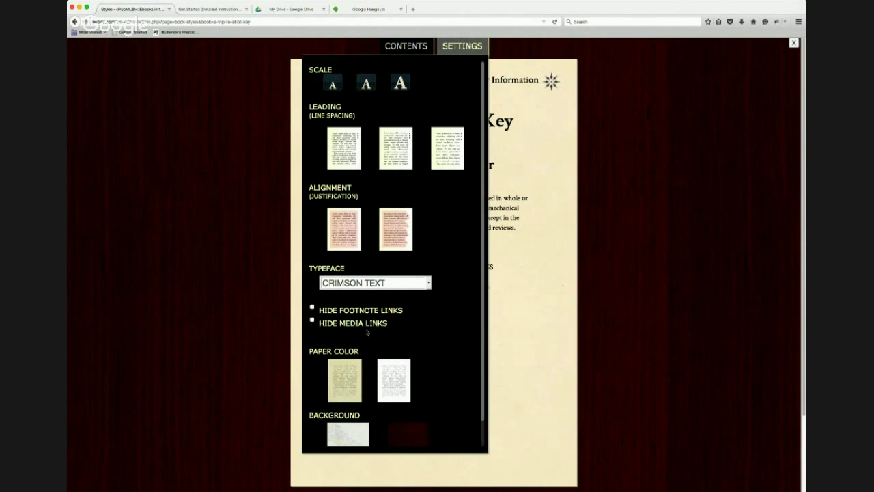
# Switch the preview's typeface to OLD STANDARD, check the publisher information page and close the preview.
pyautogui.press('Down')
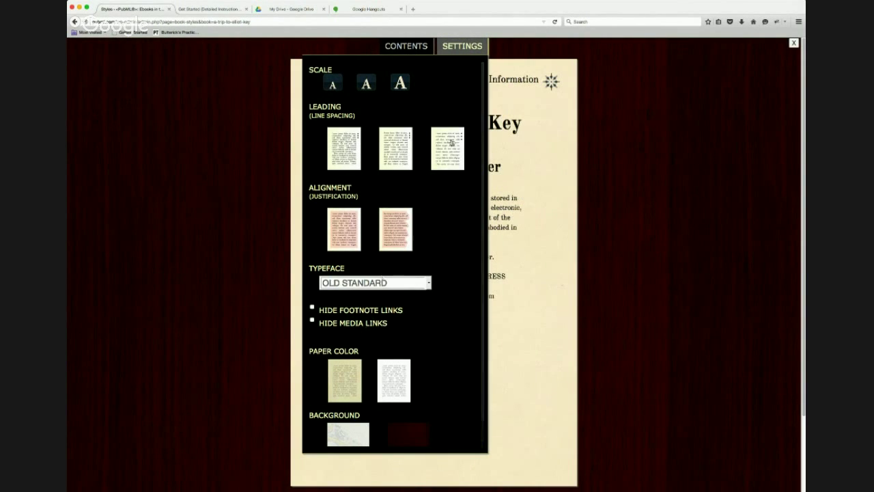
pyautogui.click(480, 48)
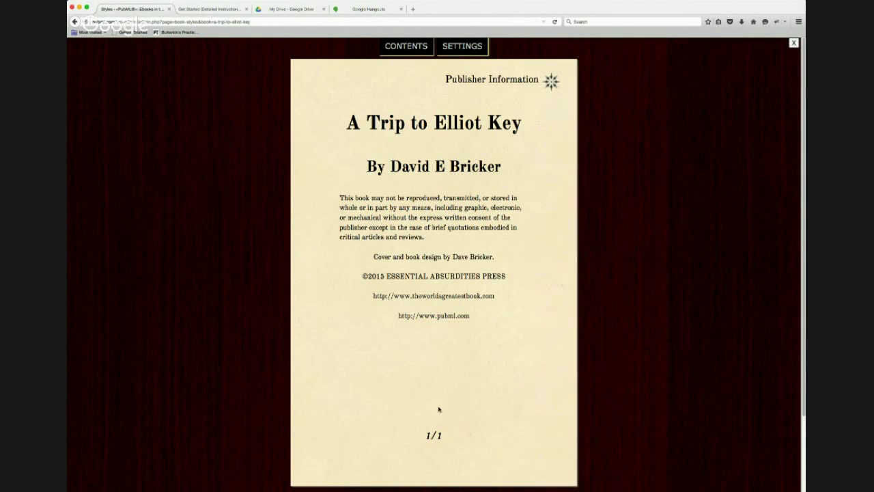
pyautogui.click(794, 44)
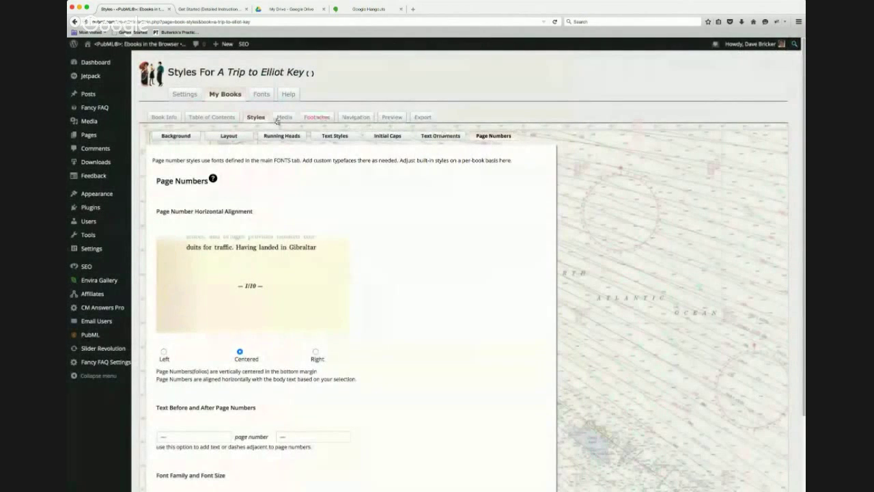
# Add a new text section to the book's table of contents and paste the copied chapter text into its body.
pyautogui.click(211, 118)
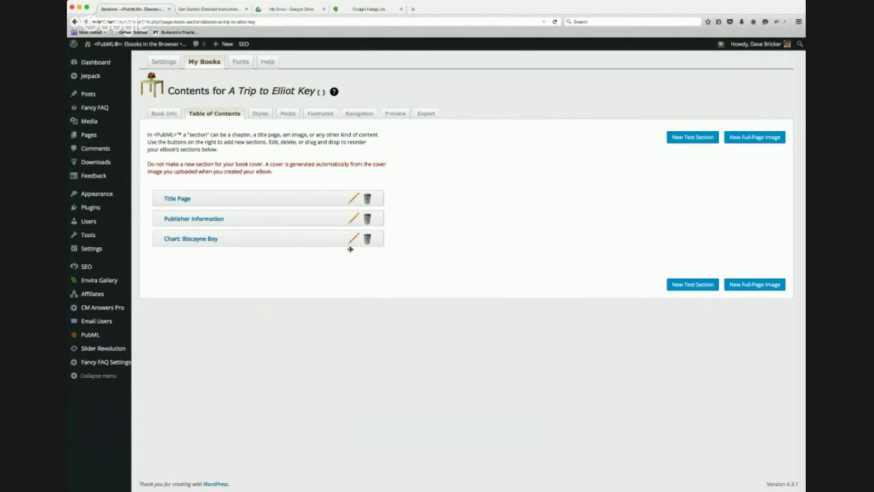
pyautogui.click(696, 139)
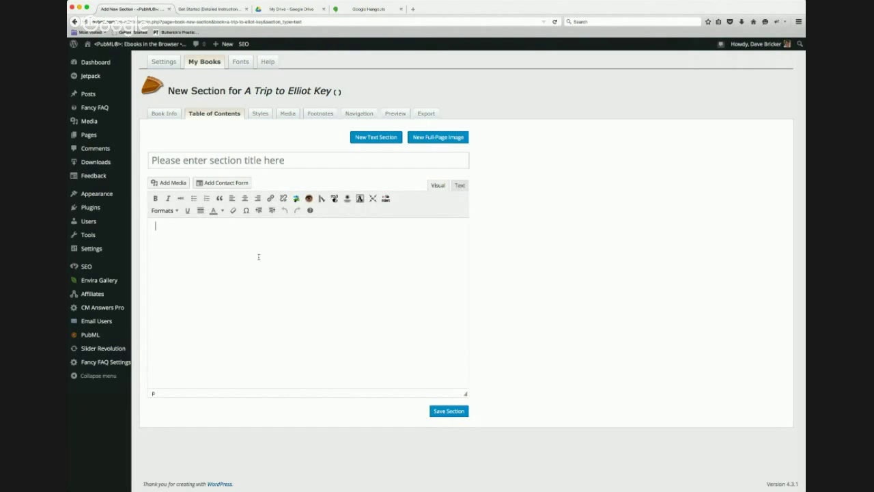
pyautogui.press('super+v')
pyautogui.moveTo(467, 372); pyautogui.dragTo(467, 216)
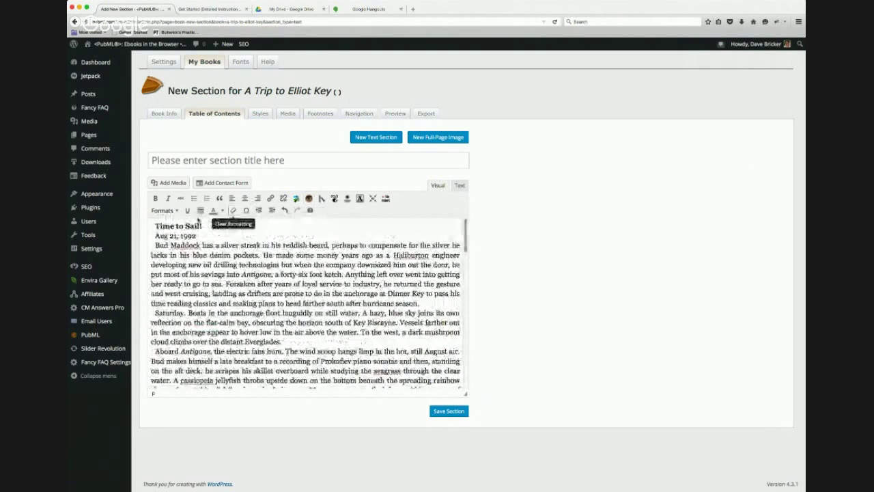
# Title the new section "Time to Sail!" by copying the chapter heading from the body text.
pyautogui.moveTo(203, 226); pyautogui.dragTo(154, 226)
pyautogui.press('super+c')
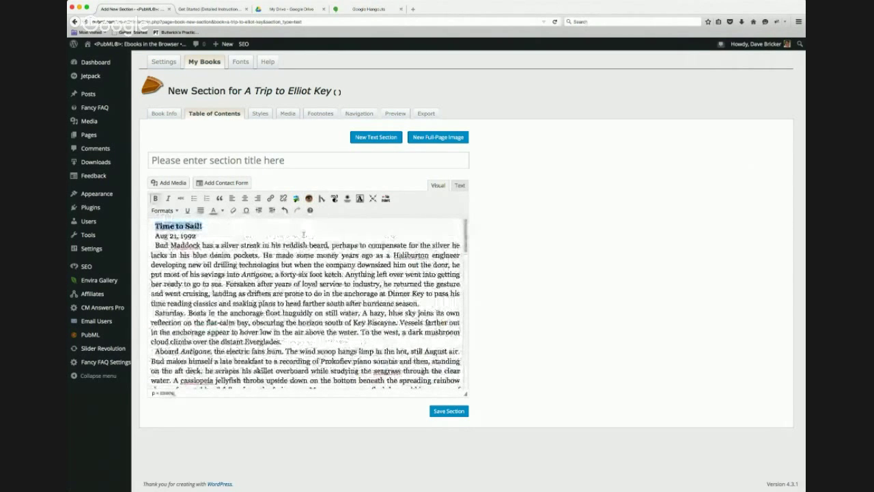
pyautogui.click(287, 158)
pyautogui.press('super+v')
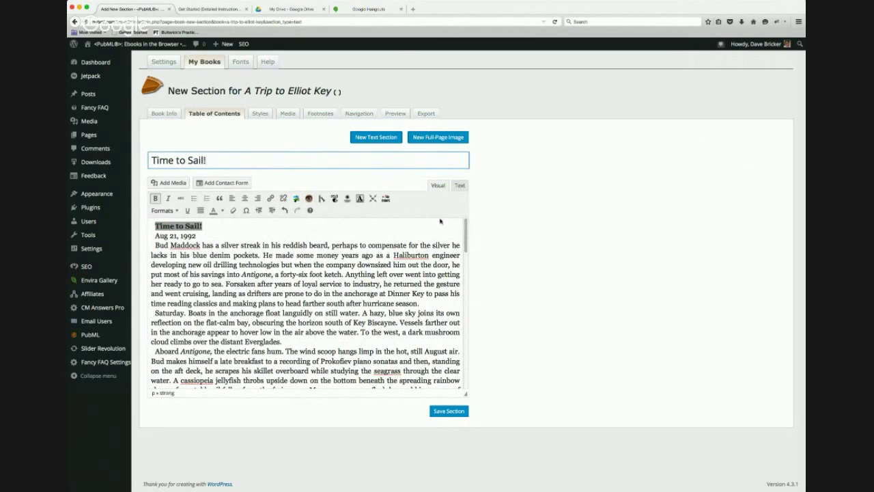
# Apply the Headline (Title) format to "Time to Sail!" and the SubHeadline (Subtitle) format to "Aug 21, 1992".
pyautogui.click(249, 229)
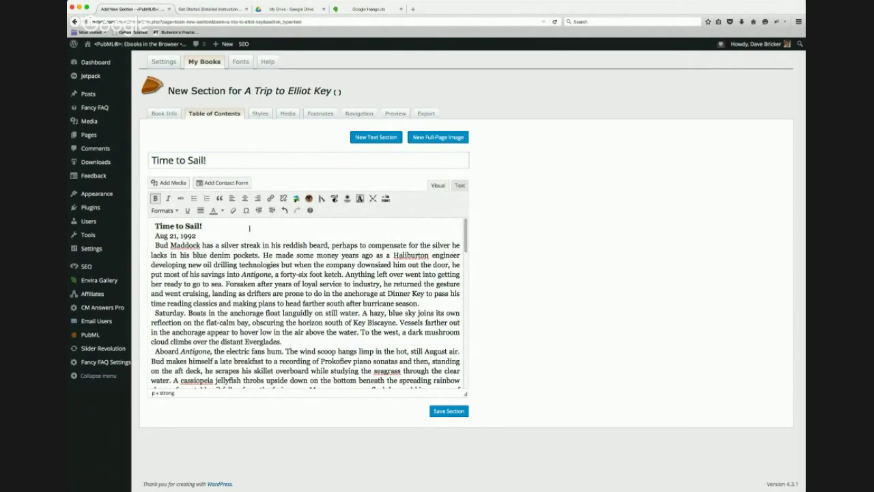
pyautogui.moveTo(208, 227); pyautogui.dragTo(149, 225)
pyautogui.click(170, 212)
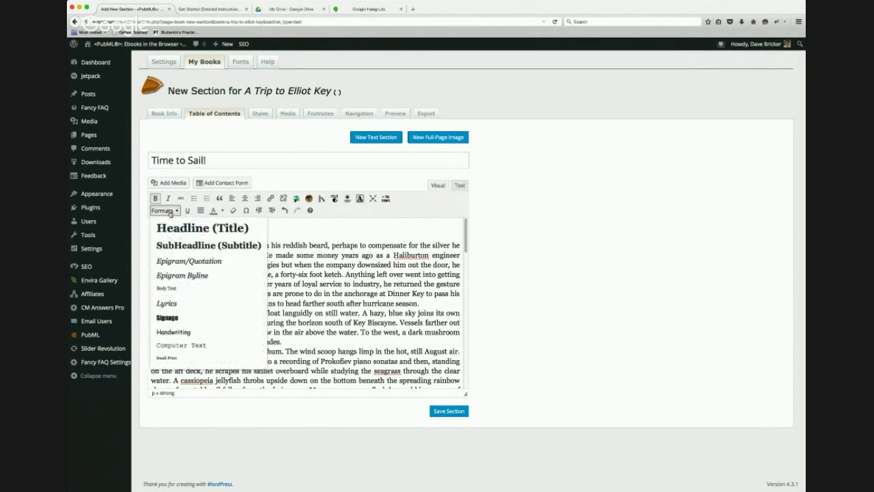
pyautogui.click(197, 228)
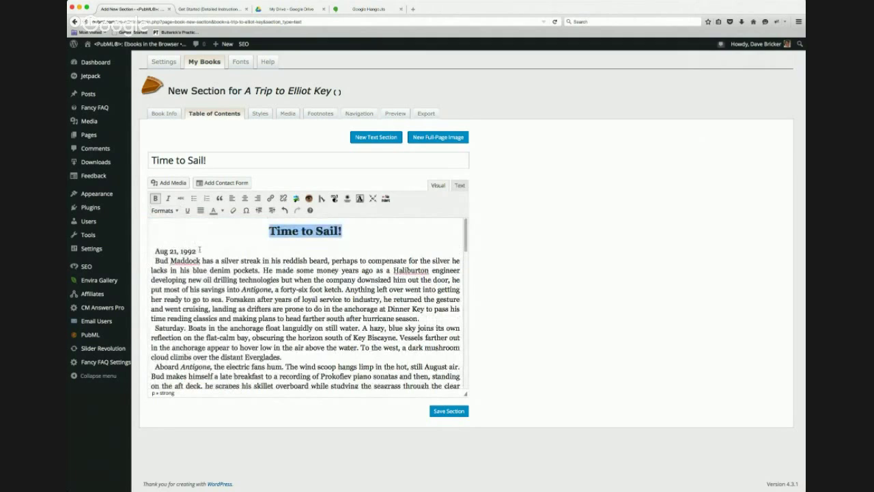
pyautogui.moveTo(199, 249); pyautogui.dragTo(148, 251)
pyautogui.click(163, 211)
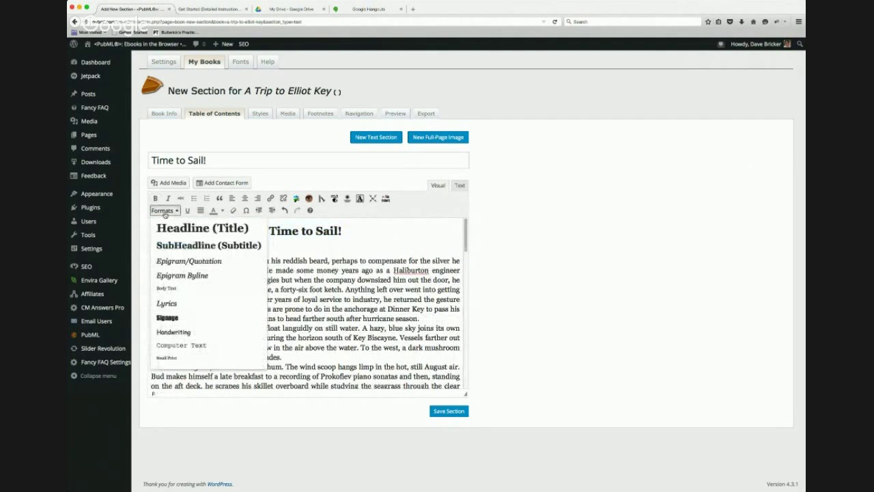
pyautogui.click(187, 246)
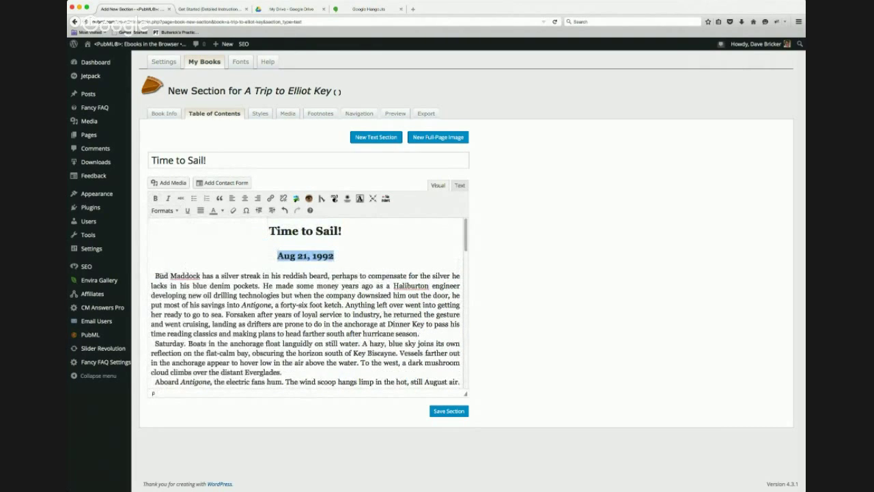
# Style the first paragraph's opening with no indent, an initial cap on the first letter and small caps on the rest of the name.
pyautogui.click(157, 275)
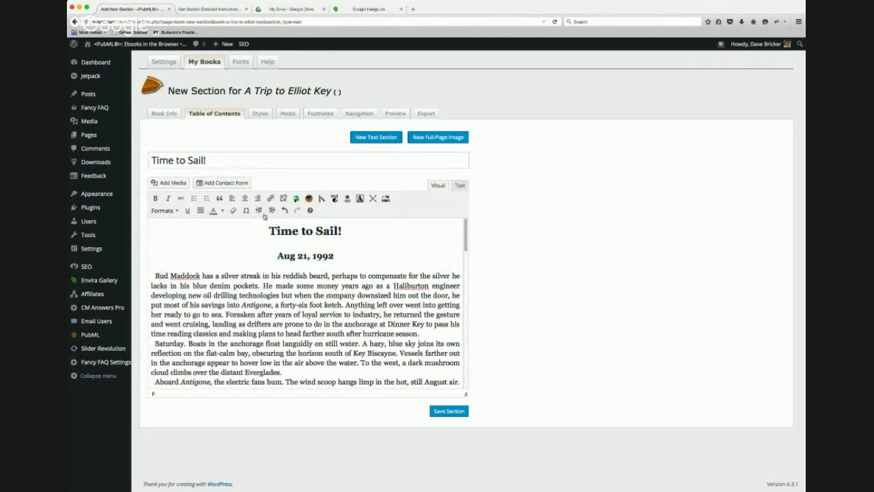
pyautogui.click(387, 199)
pyautogui.moveTo(154, 273); pyautogui.dragTo(144, 277)
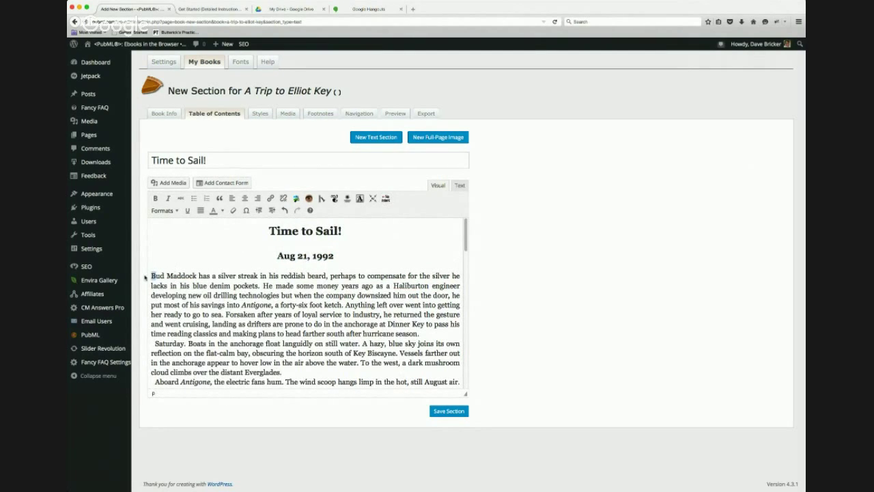
pyautogui.click(360, 199)
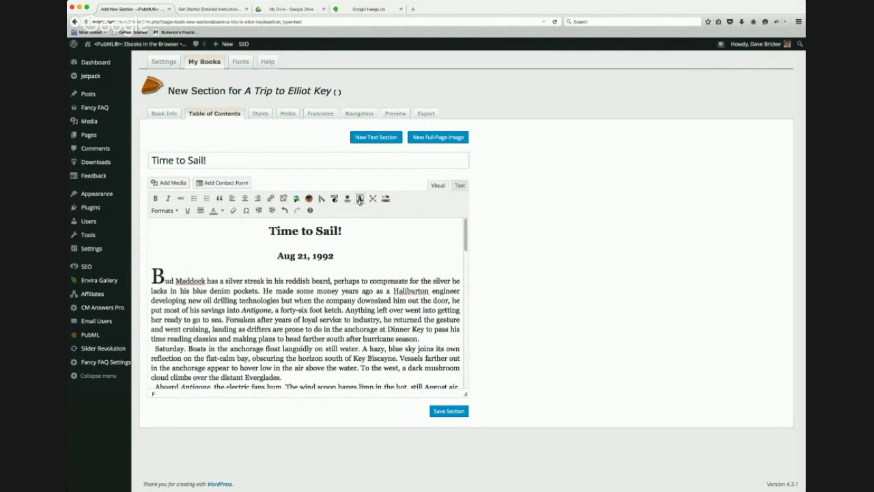
pyautogui.moveTo(165, 281); pyautogui.dragTo(206, 281)
pyautogui.click(386, 198)
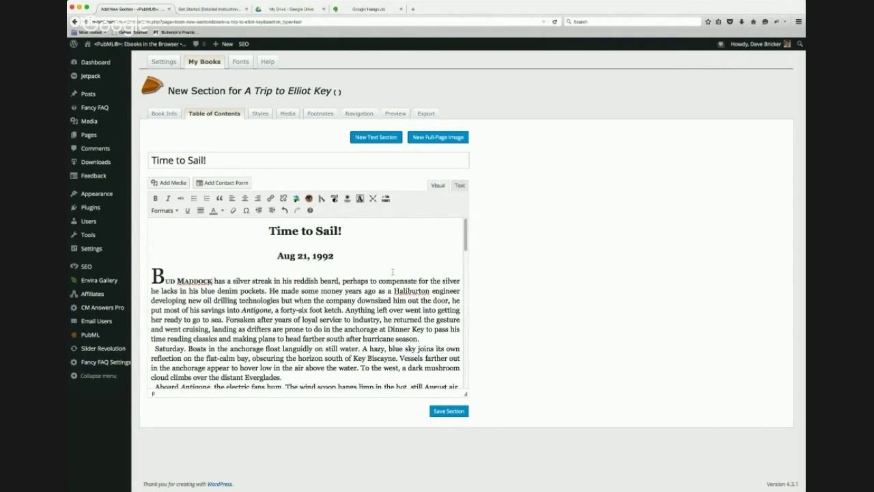
# Insert a section ornament above the "Time to Sail!" headline without a blank line between them, and save the section.
pyautogui.click(270, 230)
pyautogui.press('Return')
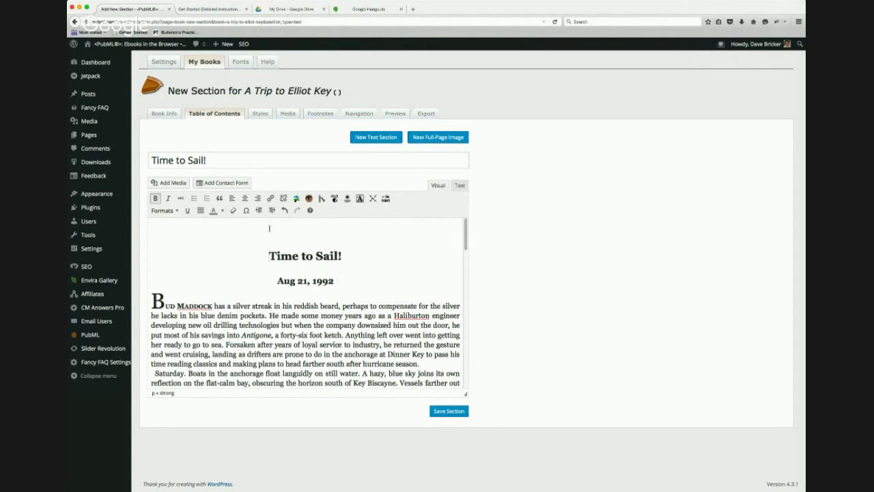
pyautogui.click(269, 228)
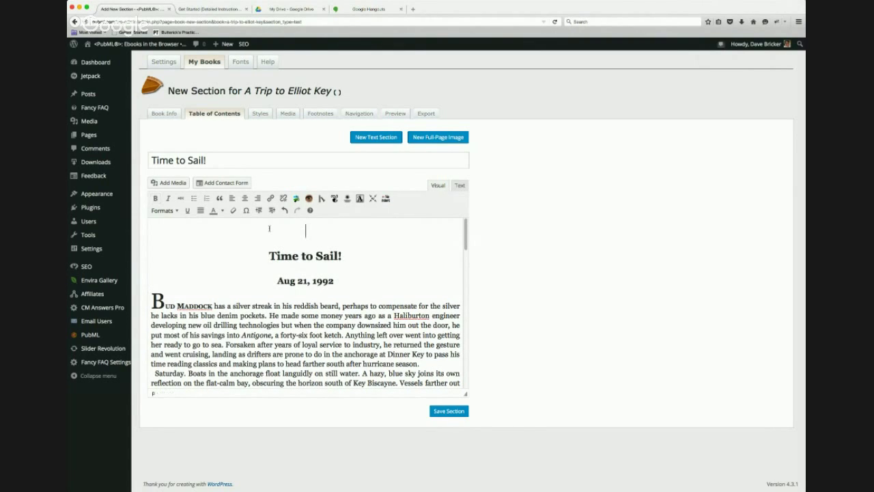
pyautogui.click(346, 199)
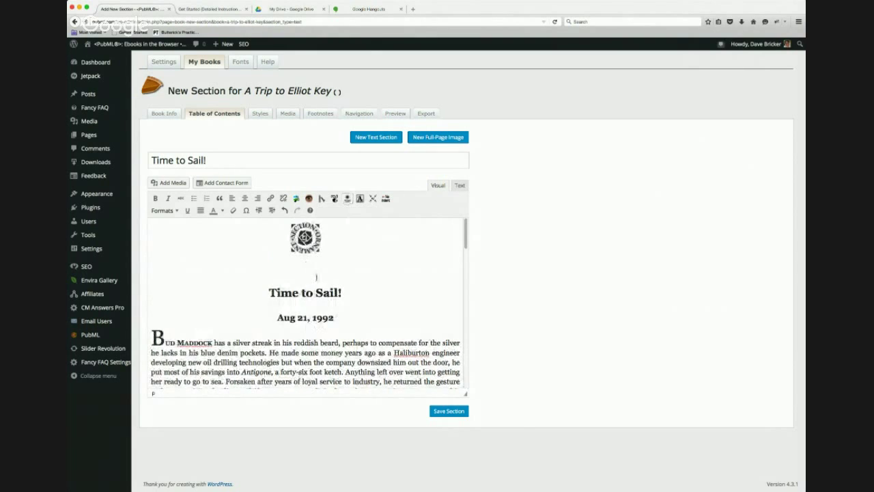
pyautogui.press('BackSpace')
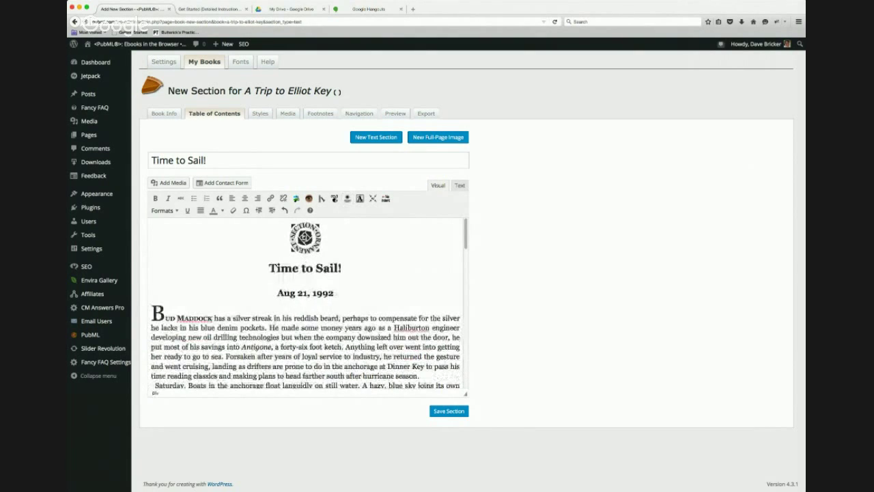
pyautogui.click(450, 410)
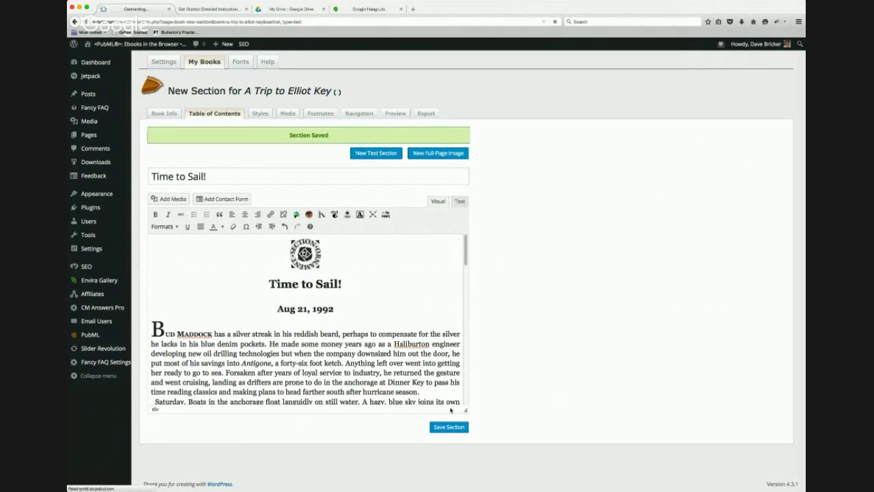
# Open the book preview and go to the "Time to Sail!" section from its contents.
pyautogui.click(425, 114)
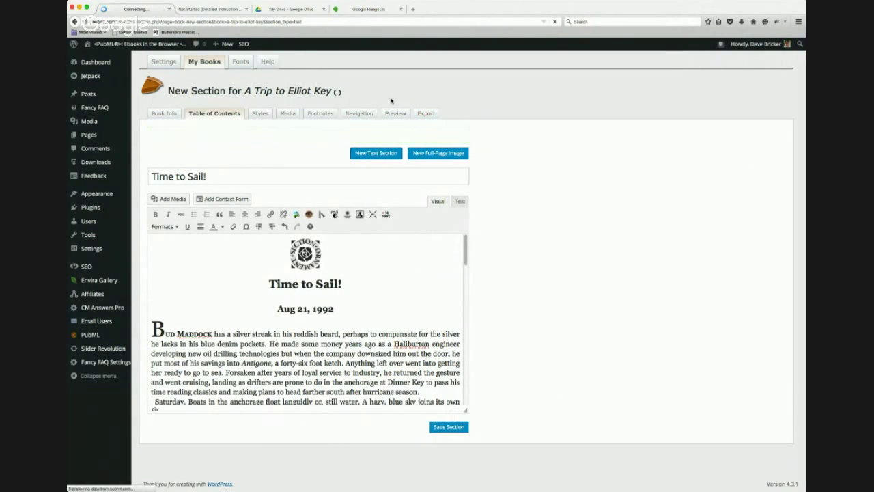
pyautogui.click(396, 113)
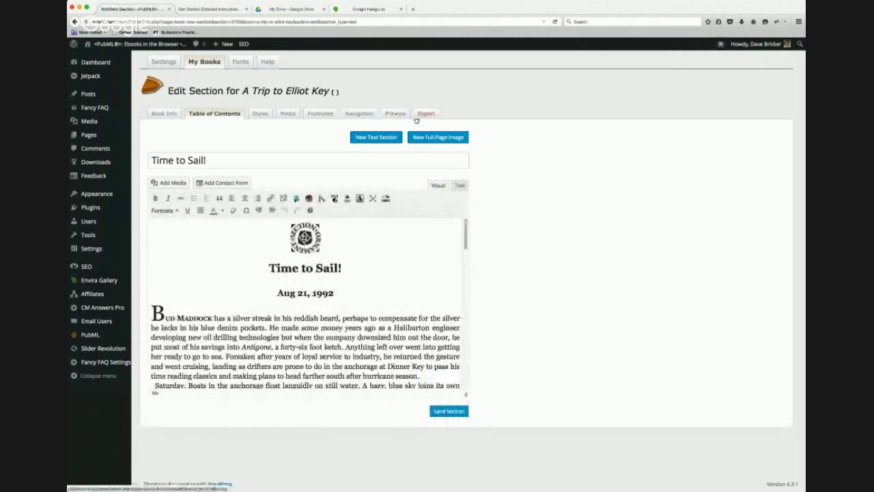
pyautogui.click(396, 114)
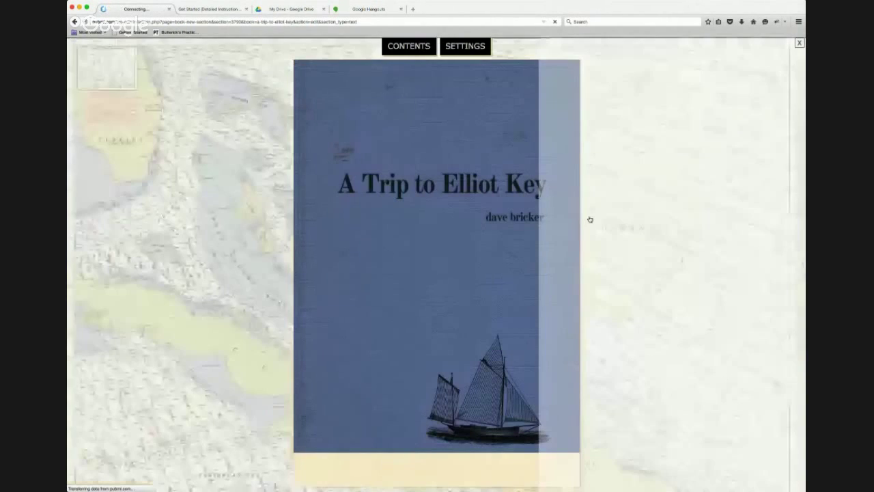
pyautogui.click(427, 46)
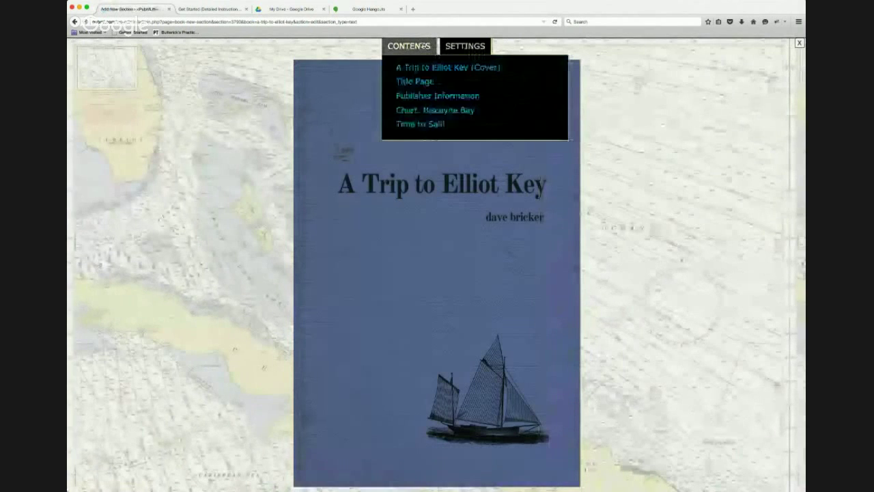
pyautogui.click(423, 125)
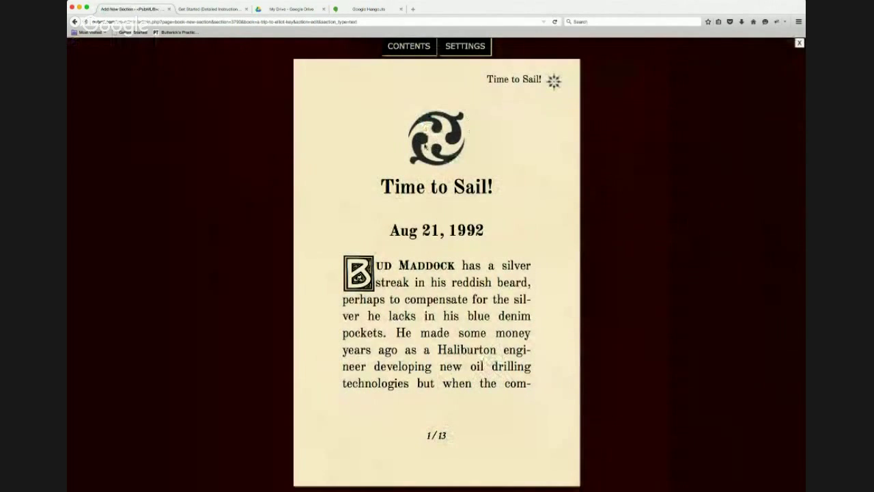
# Page forward and back through the "Time to Sail!" chapter to examine its text layout, running head and page numbers.
pyautogui.click(662, 263)
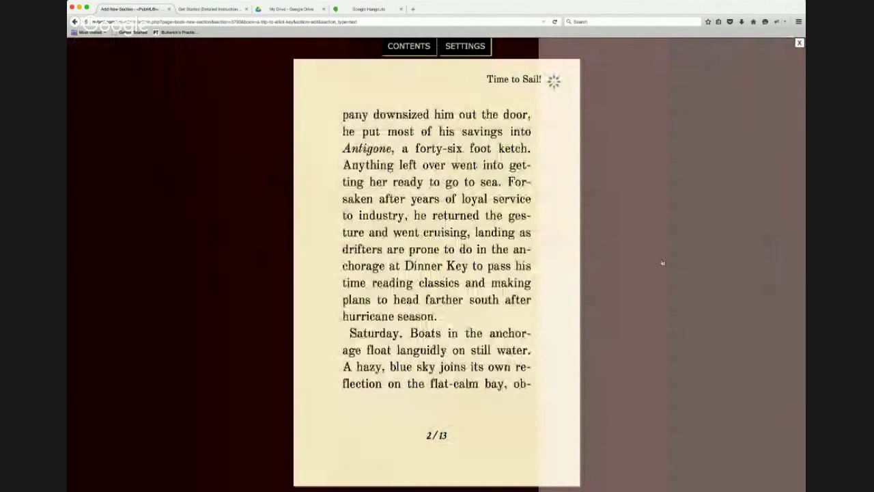
pyautogui.click(662, 263)
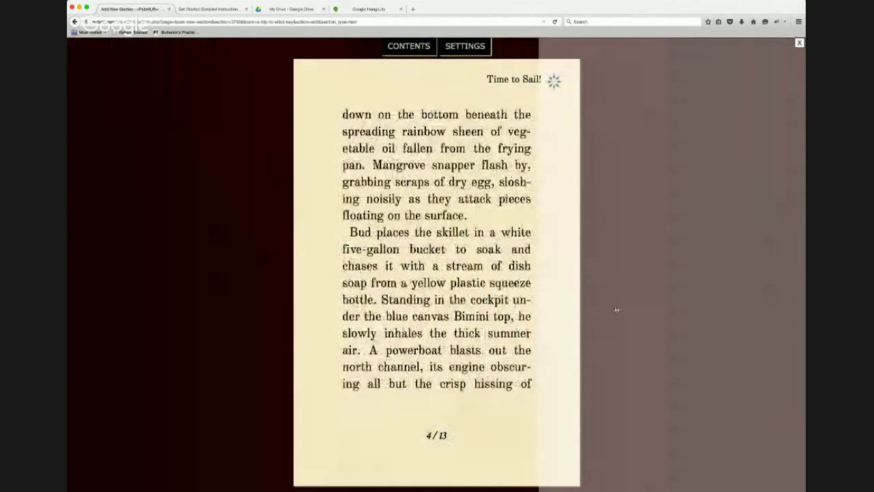
pyautogui.click(616, 309)
pyautogui.click(616, 309)
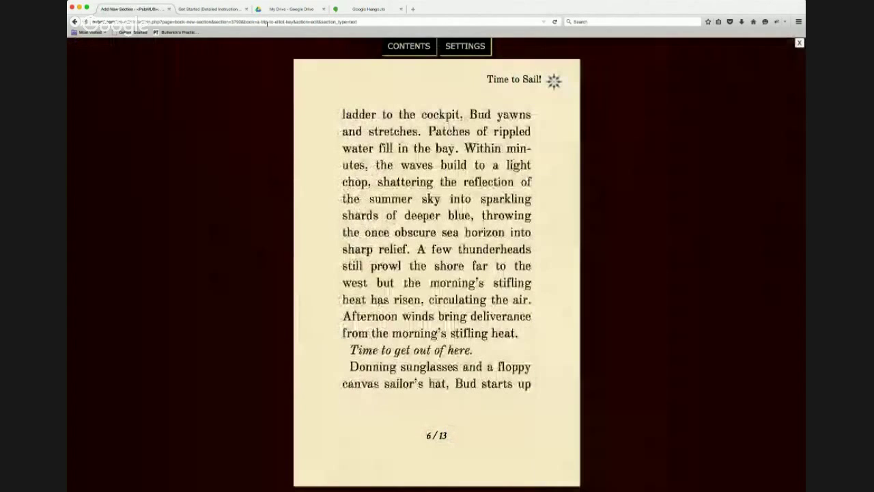
pyautogui.click(670, 153)
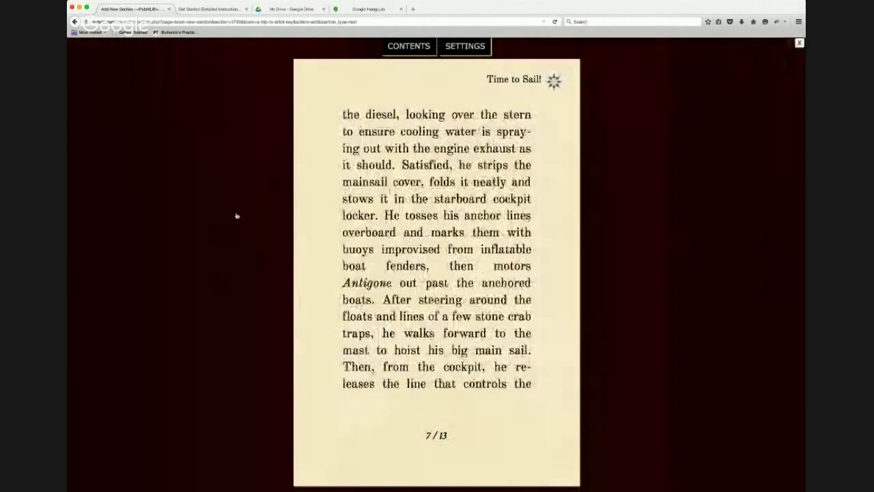
pyautogui.click(209, 217)
pyautogui.click(208, 218)
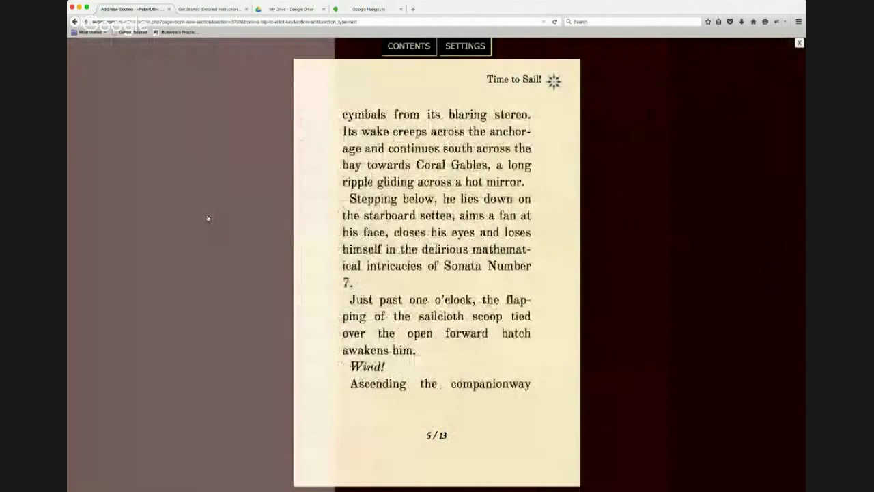
pyautogui.click(208, 218)
pyautogui.click(208, 218)
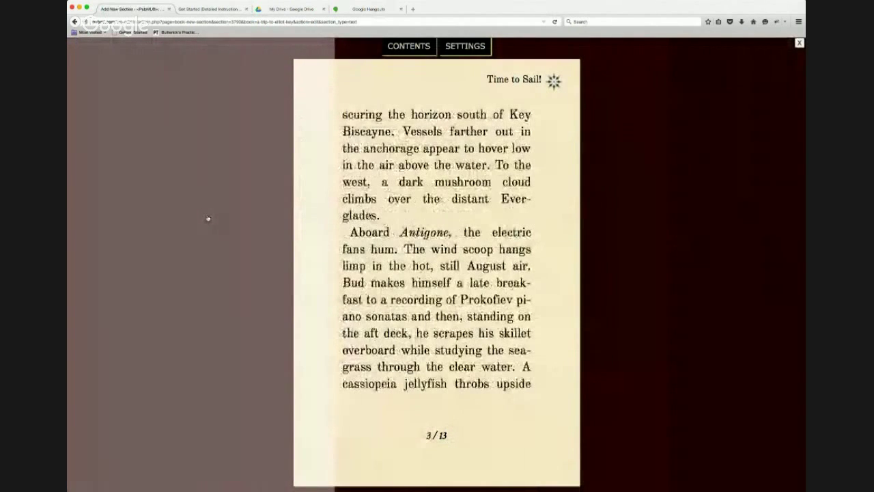
pyautogui.click(208, 218)
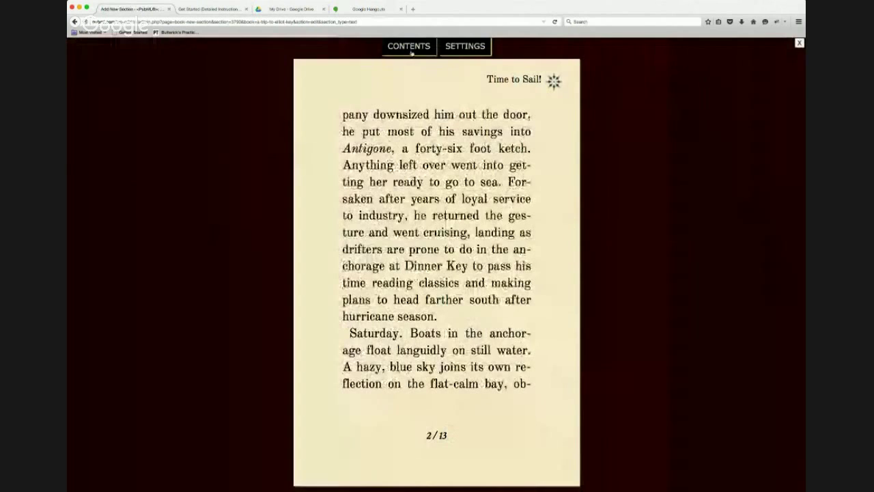
# Change the preview's typeface to CRIMSON TEXT and enlarge its text with the largest scale option.
pyautogui.click(412, 52)
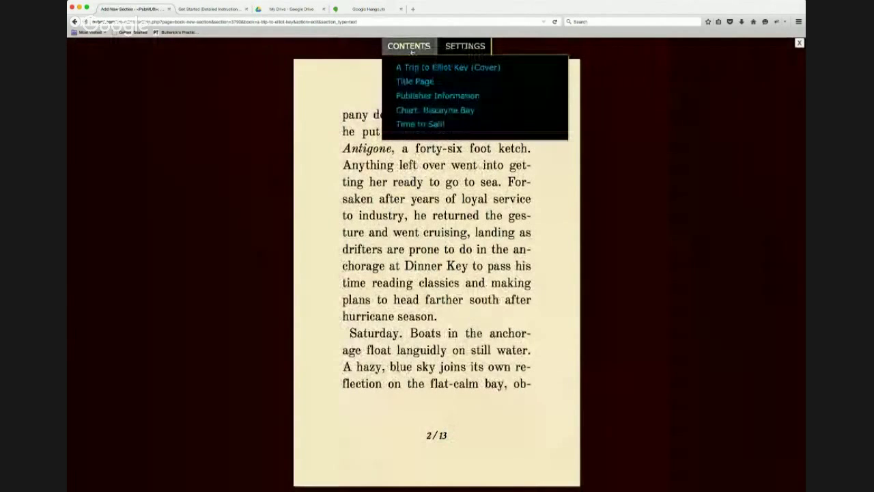
pyautogui.click(474, 47)
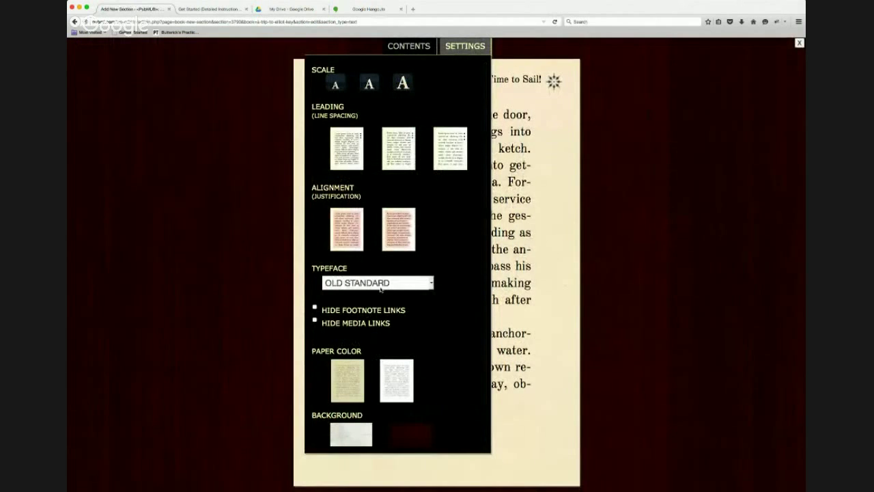
pyautogui.click(380, 285)
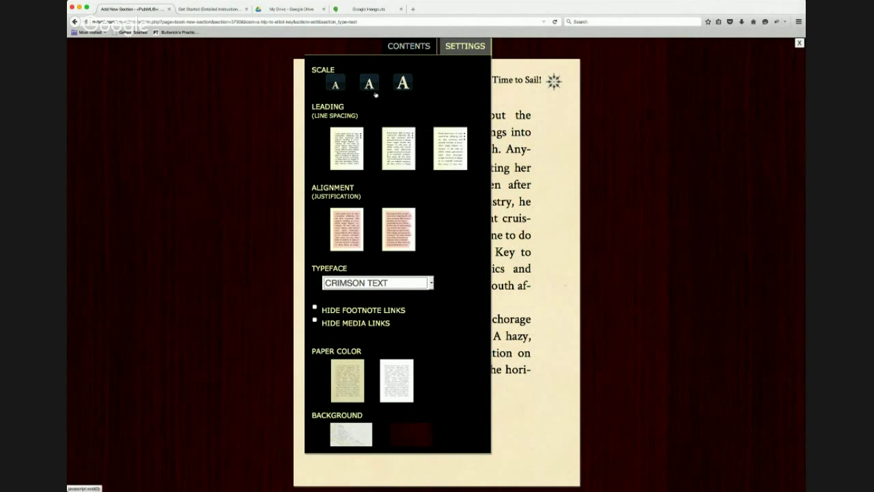
pyautogui.click(403, 83)
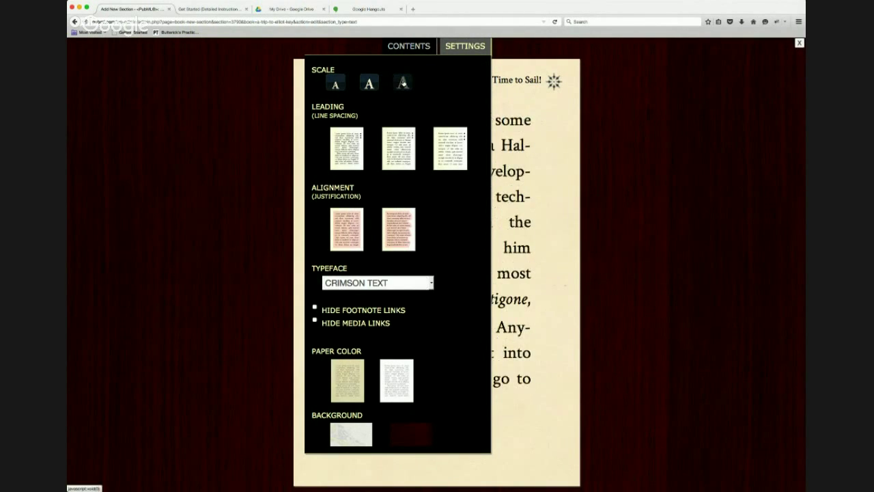
# Try the preview's medium and smallest text scales, along with the medium, wide and tight line spacing options.
pyautogui.click(368, 82)
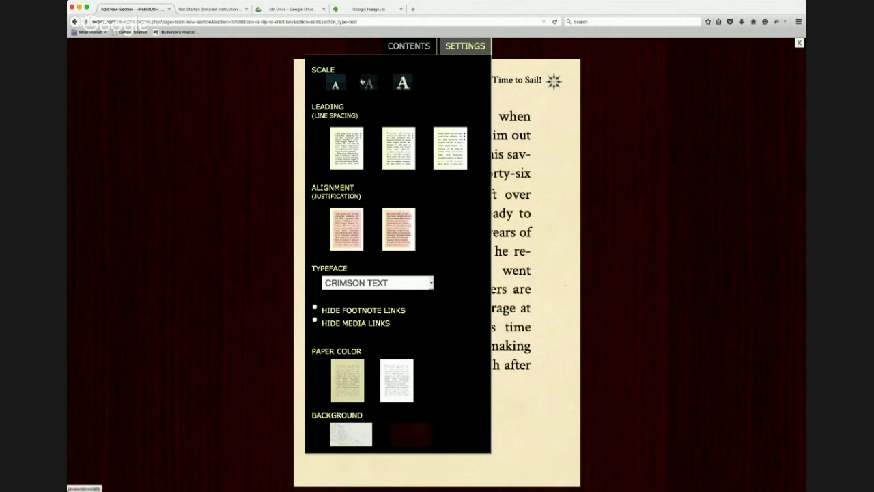
pyautogui.click(335, 84)
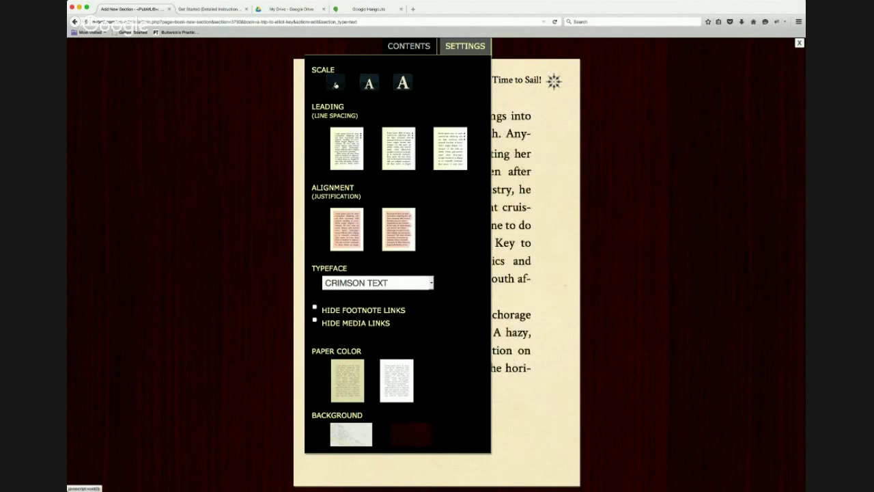
pyautogui.click(395, 151)
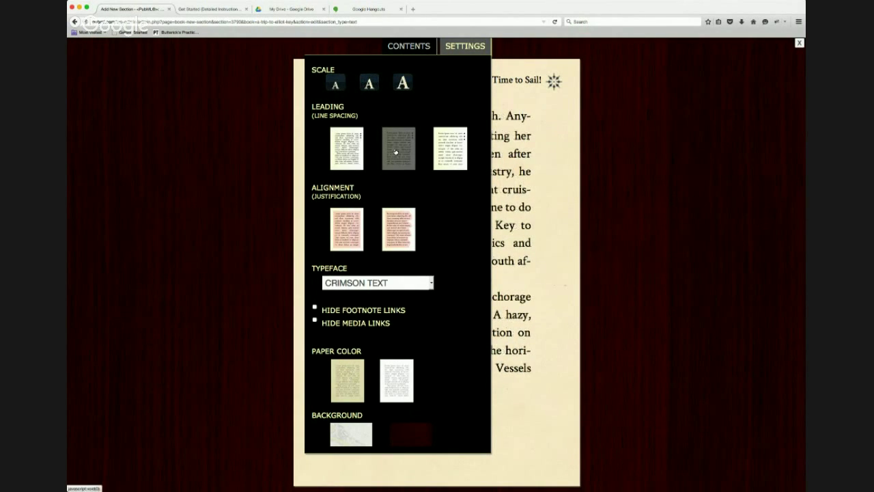
pyautogui.click(453, 158)
pyautogui.click(350, 153)
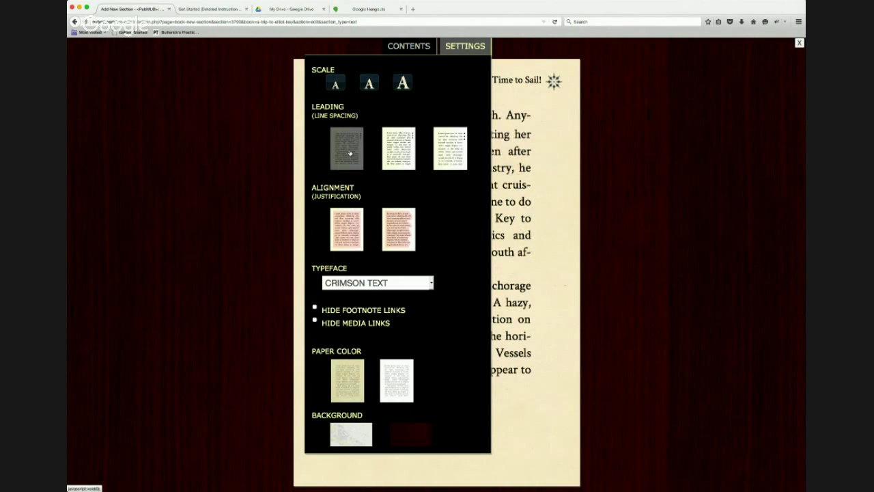
# Set the preview text to the smallest scale with ragged-right alignment, and close the reader settings.
pyautogui.click(356, 84)
pyautogui.click(336, 83)
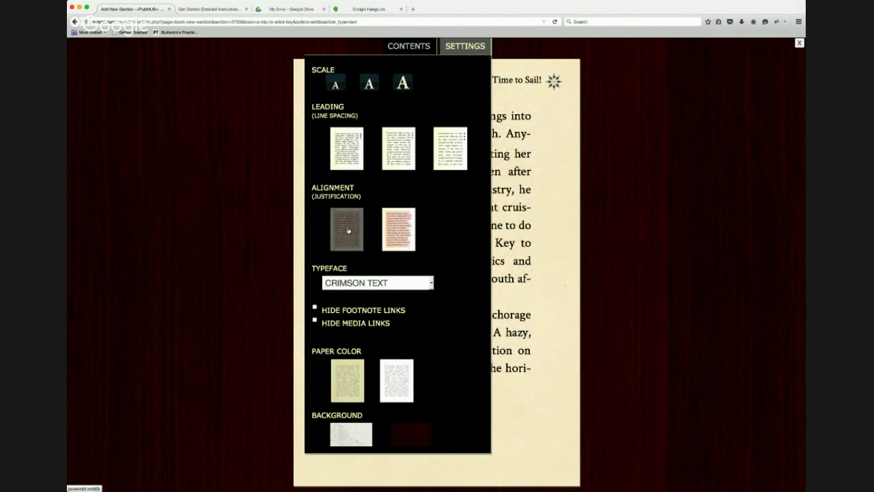
pyautogui.click(393, 229)
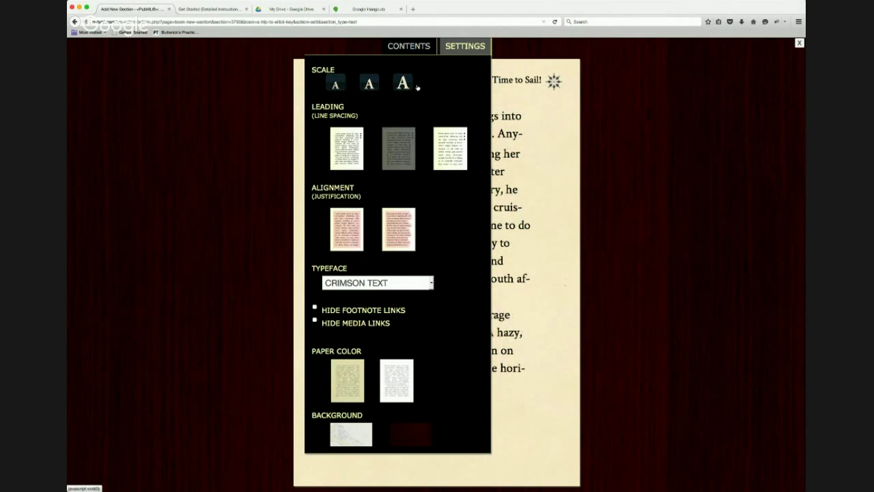
pyautogui.click(459, 48)
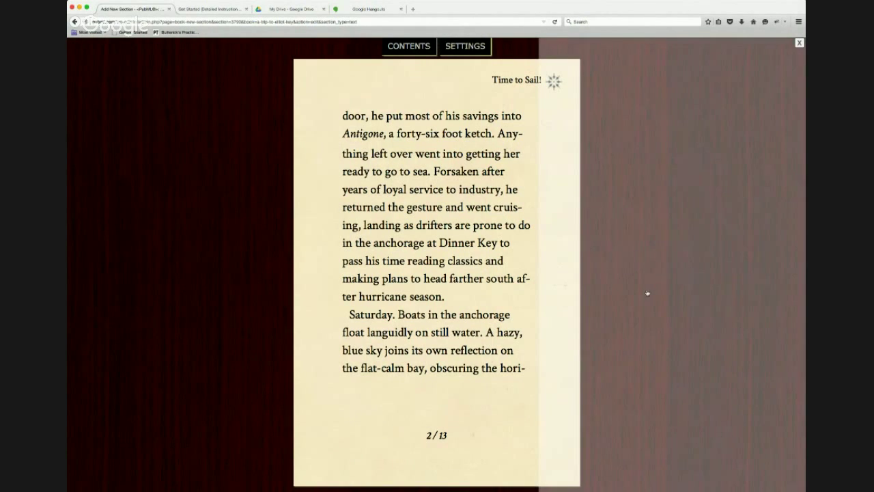
# Page forward and back through the "Time to Sail!" chapter to examine the ragged-right text, and close the preview.
pyautogui.click(648, 293)
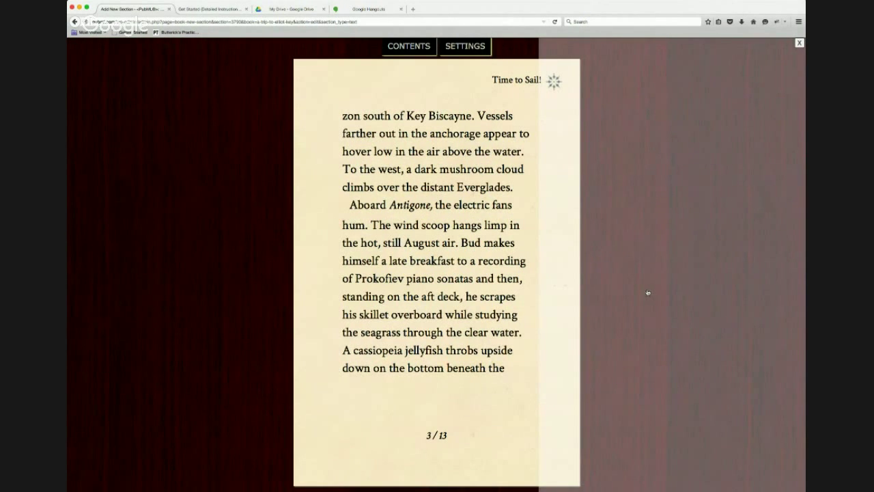
pyautogui.click(645, 293)
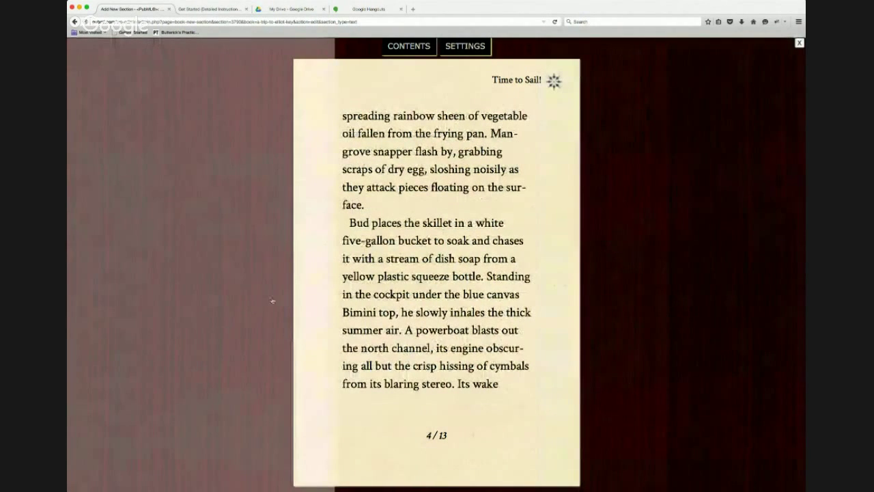
pyautogui.click(273, 302)
pyautogui.click(272, 301)
pyautogui.click(272, 301)
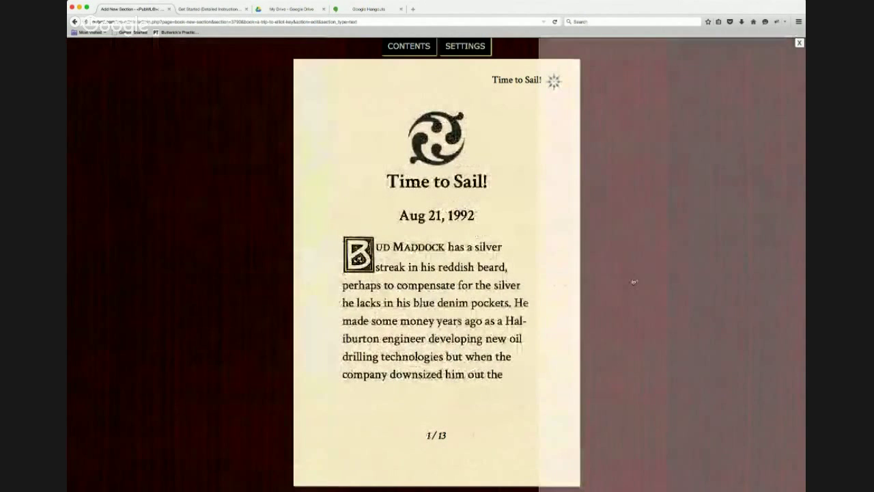
pyautogui.click(634, 281)
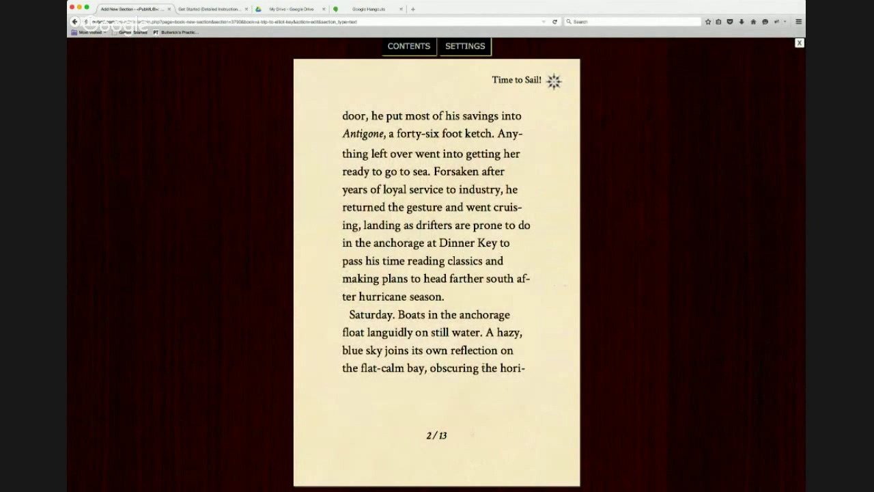
pyautogui.click(799, 44)
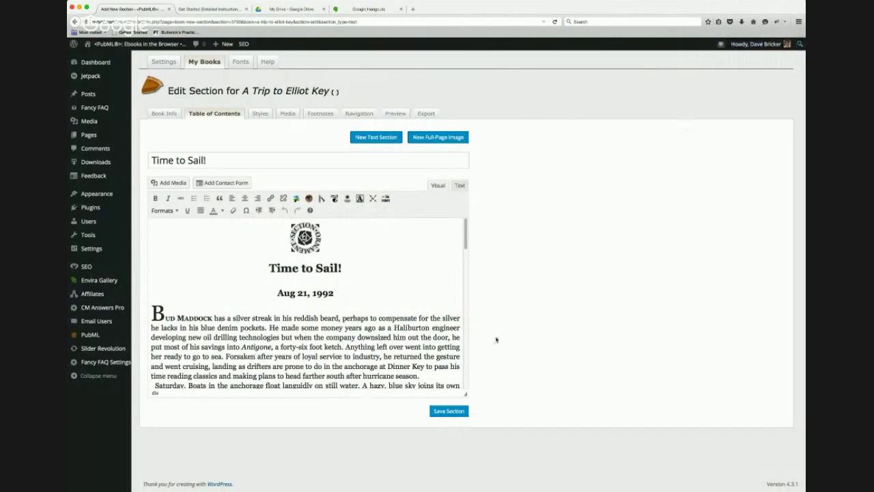
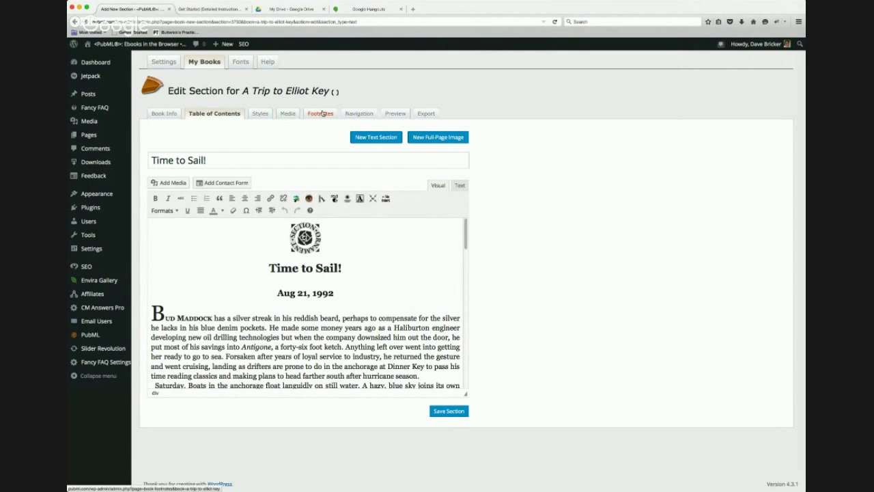
# Save the "Time to Sail!" section and start a new footnote titled "Cassiopea Jellyfish".
pyautogui.click(443, 414)
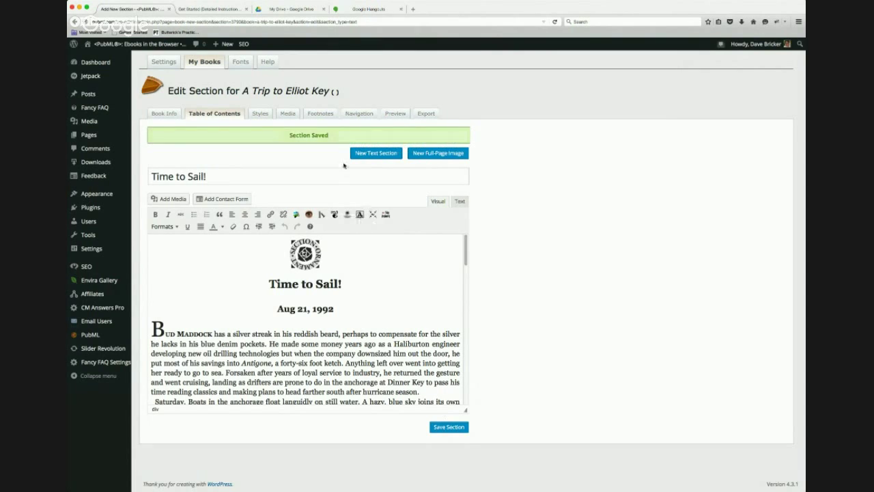
pyautogui.click(317, 115)
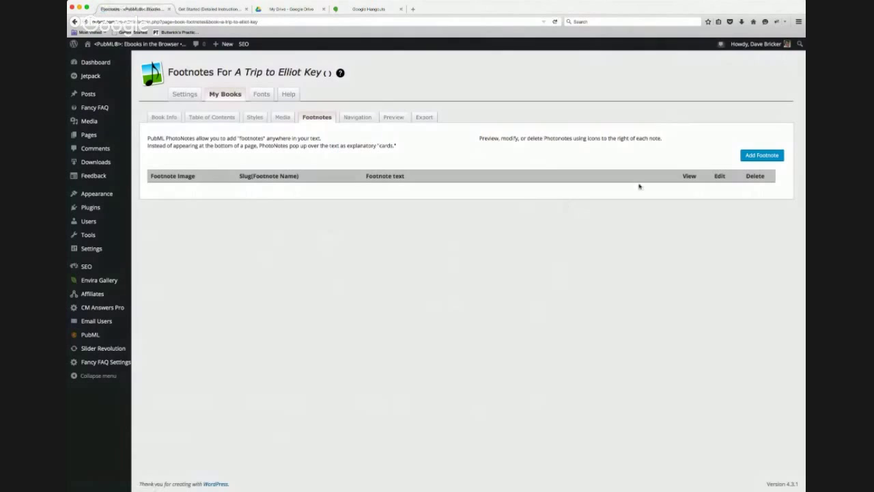
pyautogui.click(760, 156)
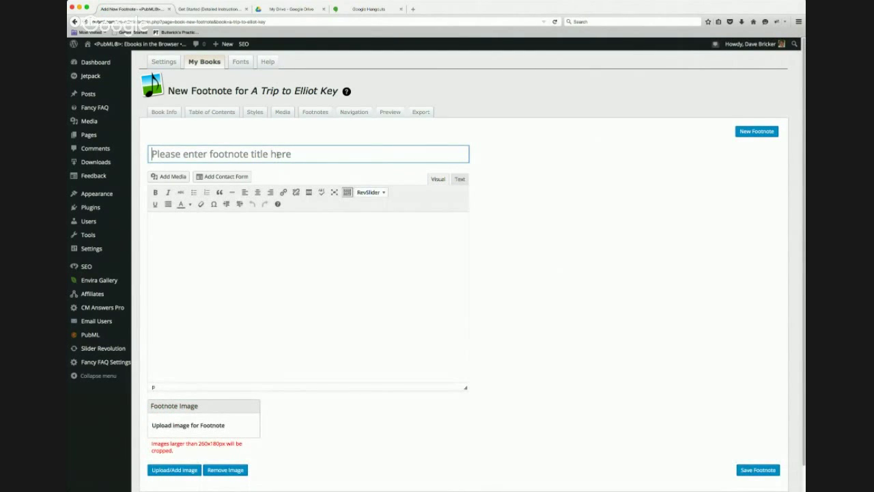
pyautogui.write('Cas')
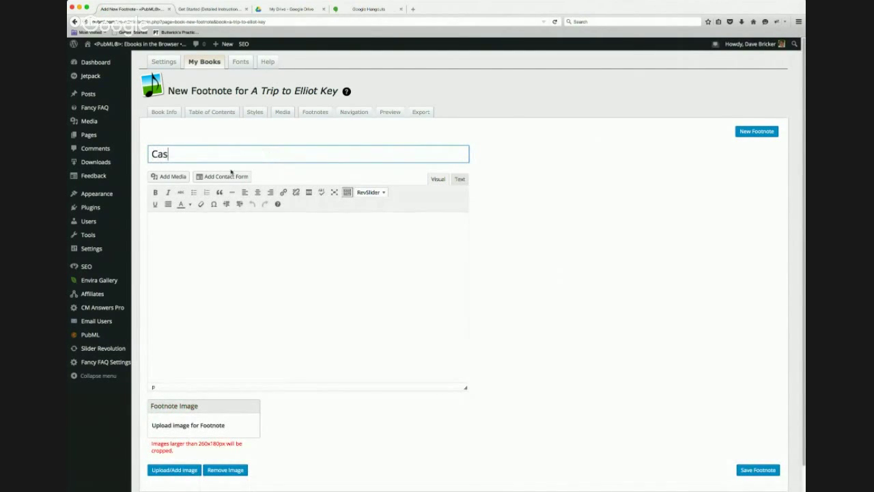
pyautogui.write('siopea Jellyfish')
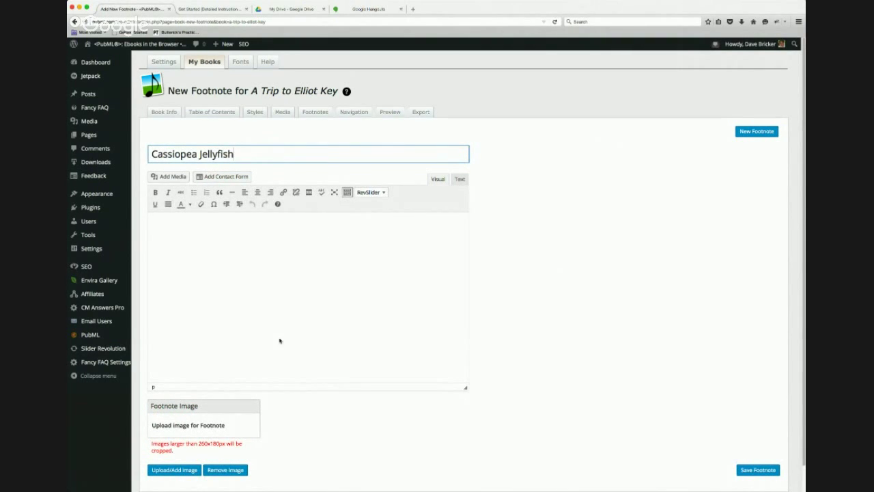
# Assign the jellyfish footnote picture from the media library as the footnote's image.
pyautogui.click(170, 471)
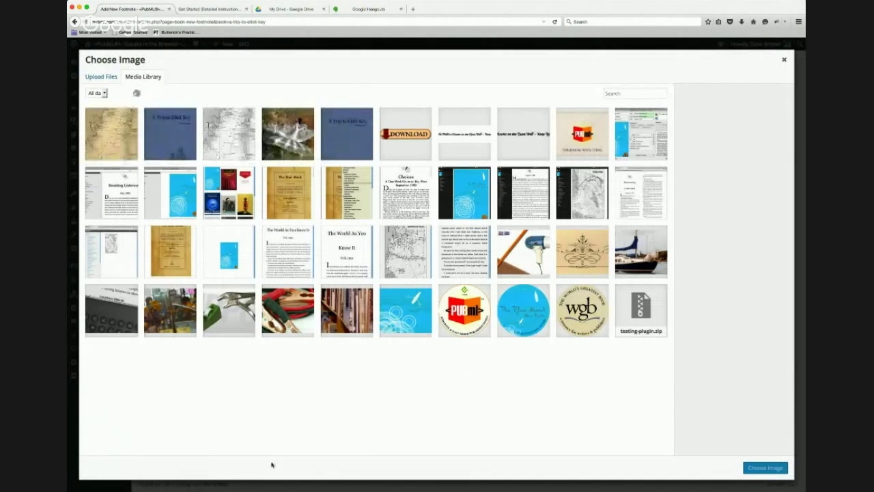
pyautogui.click(301, 140)
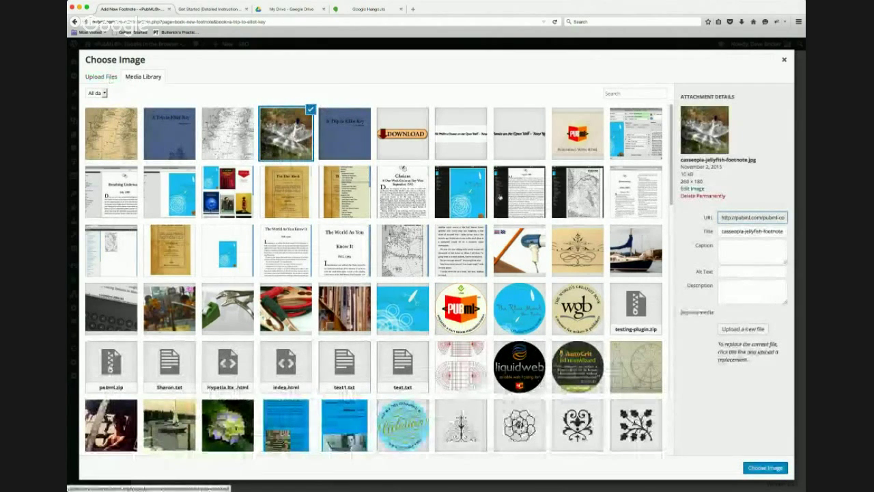
pyautogui.click(775, 470)
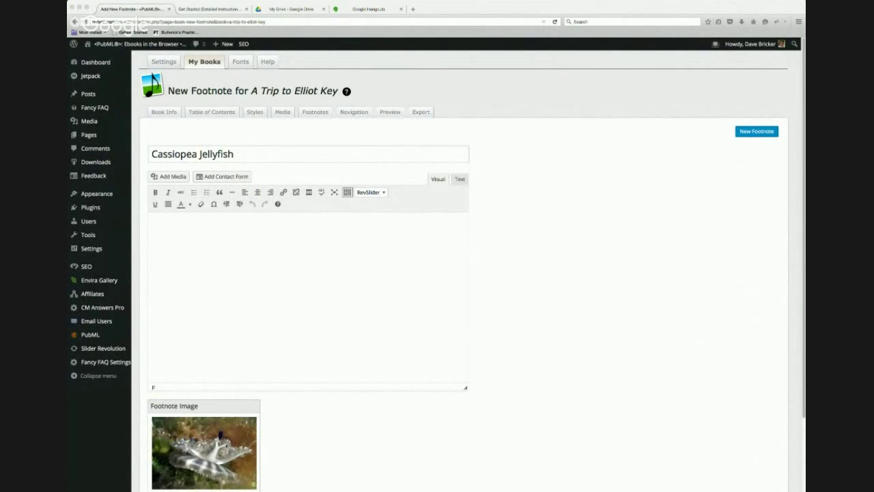
# Copy the Cassiopeia jellyfish text and its Wikipedia image credit from the Footnotes page of the manuscript into the footnote's body.
pyautogui.click(345, 268)
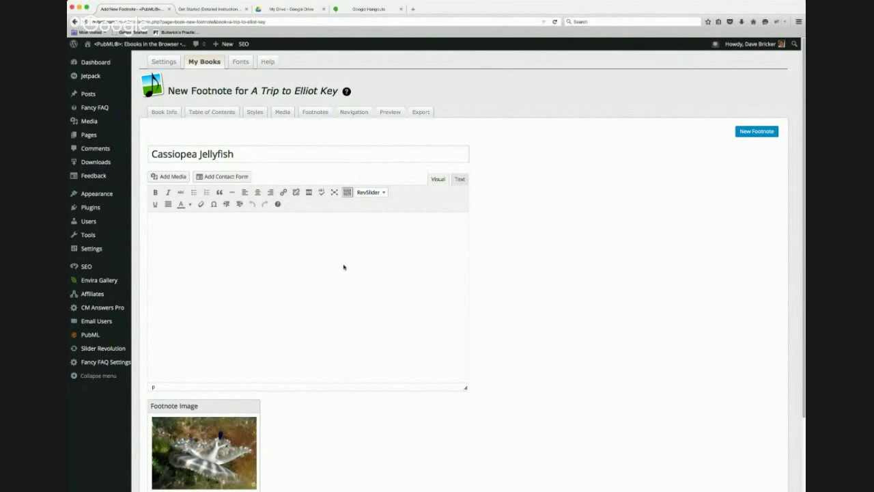
pyautogui.click(224, 11)
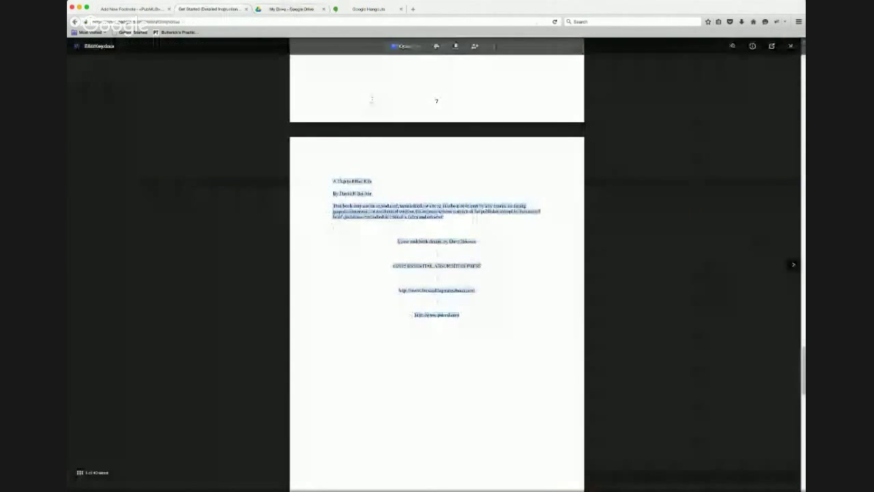
pyautogui.scroll(10, 426, 215)
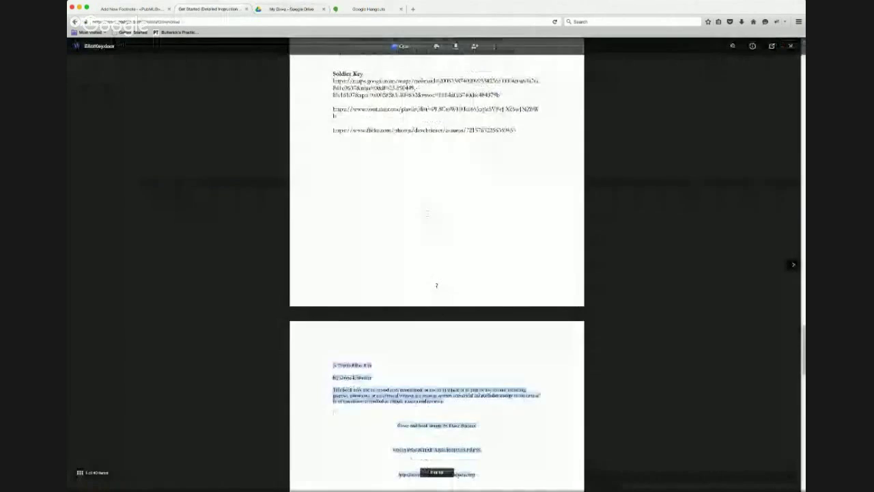
pyautogui.scroll(3, 426, 216)
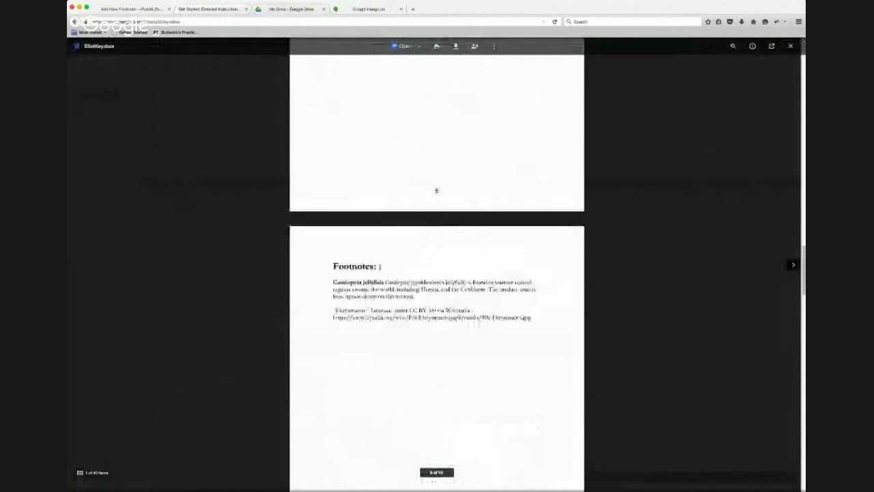
pyautogui.moveTo(333, 280); pyautogui.dragTo(529, 318)
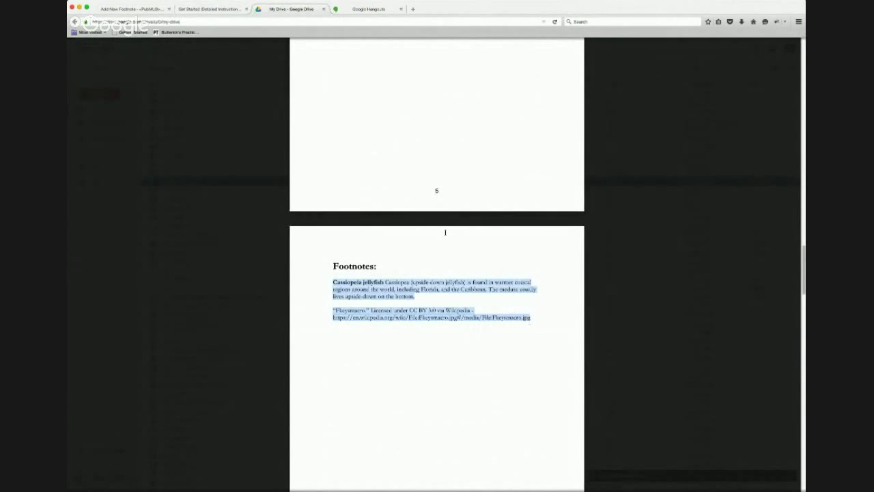
pyautogui.click(204, 8)
pyautogui.click(129, 10)
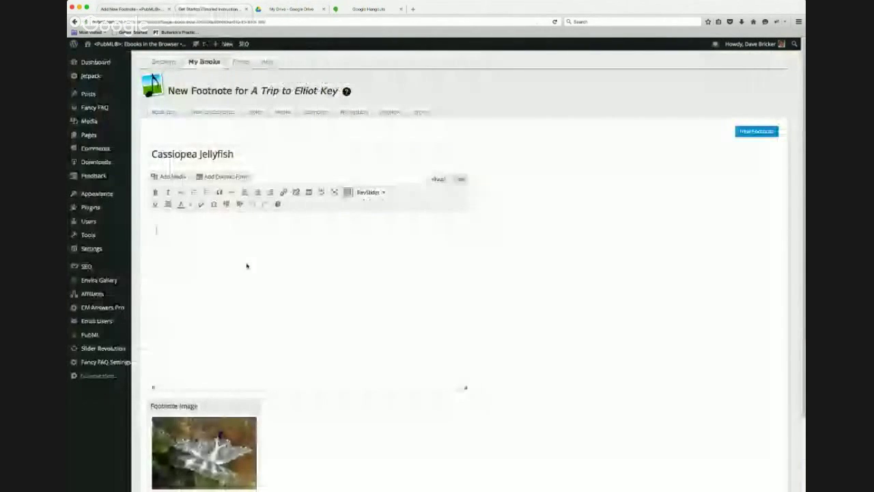
pyautogui.press('super+v')
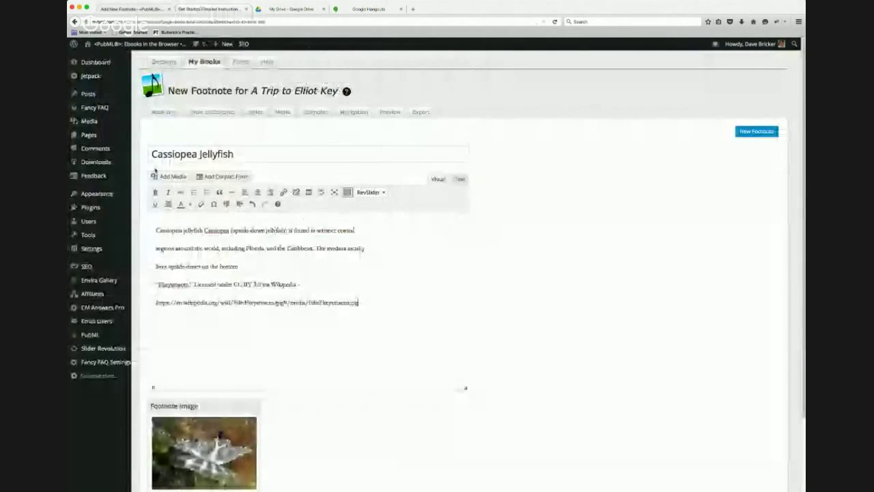
# Remove the stray paragraph break before "regions around the world" in the footnote text.
pyautogui.click(155, 249)
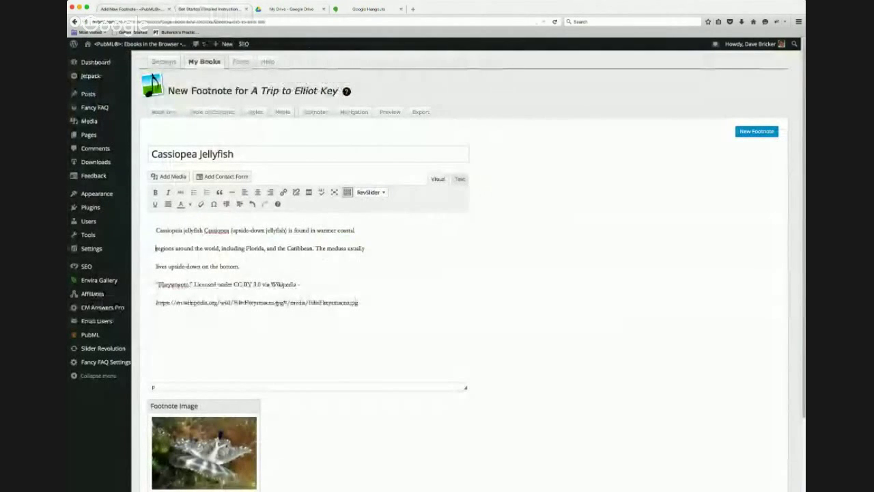
pyautogui.press('BackSpace')
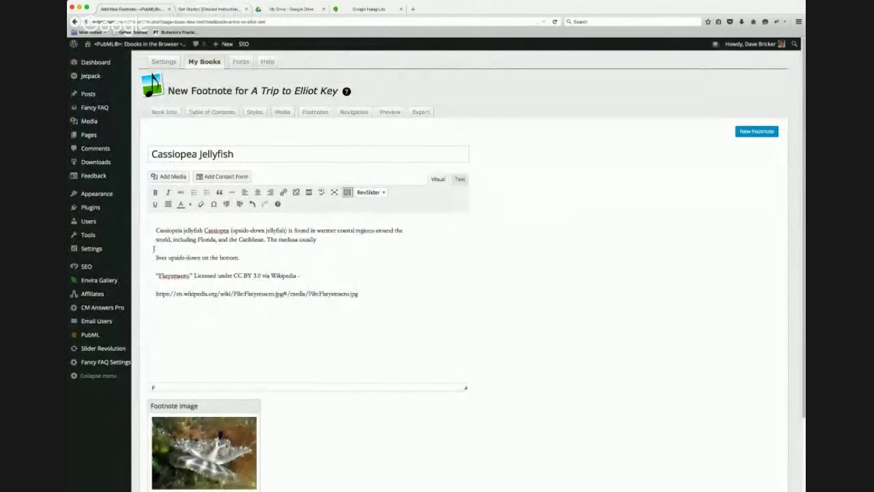
# Remove the stray line breaks in the footnote text so the description, licence credit and web address run as one paragraph.
pyautogui.press('BackSpace')
pyautogui.press('BackSpace')
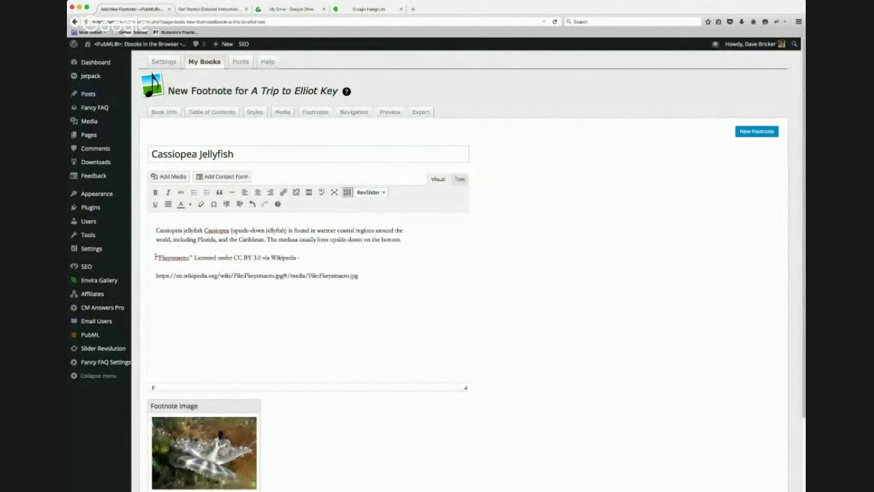
pyautogui.click(154, 257)
pyautogui.press('BackSpace')
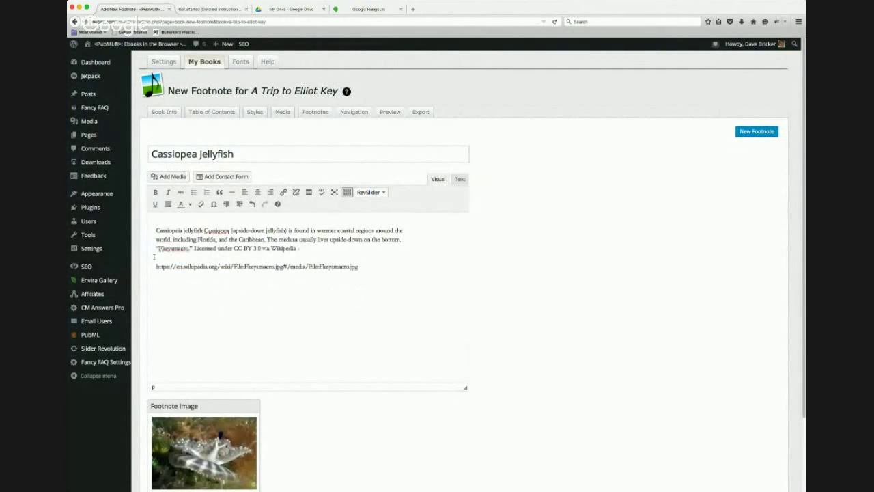
pyautogui.click(154, 266)
pyautogui.press('BackSpace')
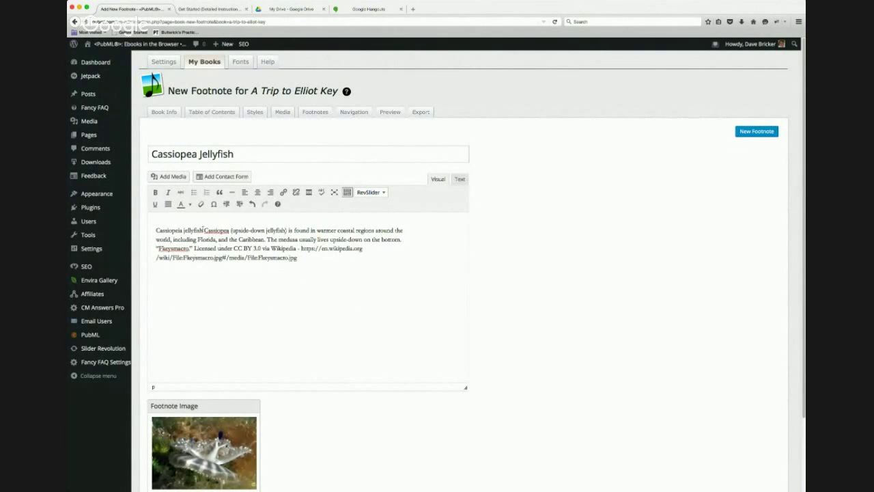
# Delete the repeated word "Cassiopea" from the footnote's first sentence and begin that sentence with "The".
pyautogui.moveTo(230, 230); pyautogui.dragTo(204, 231)
pyautogui.press('BackSpace')
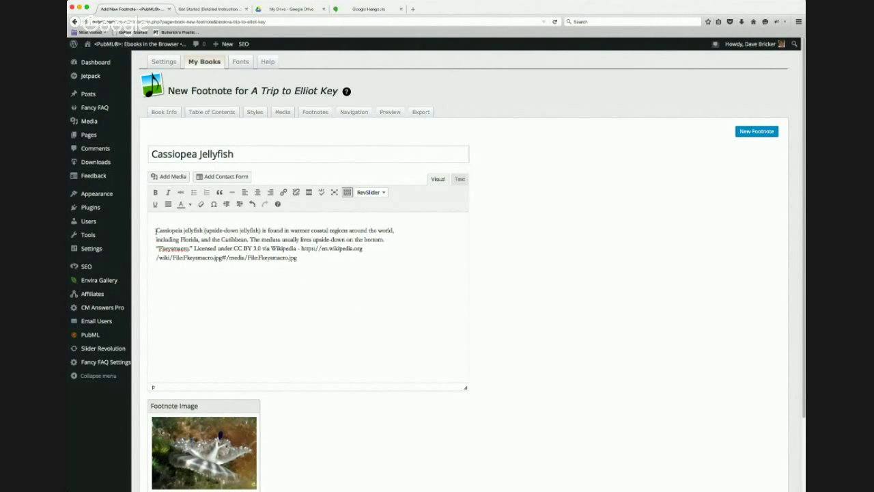
pyautogui.write('"')
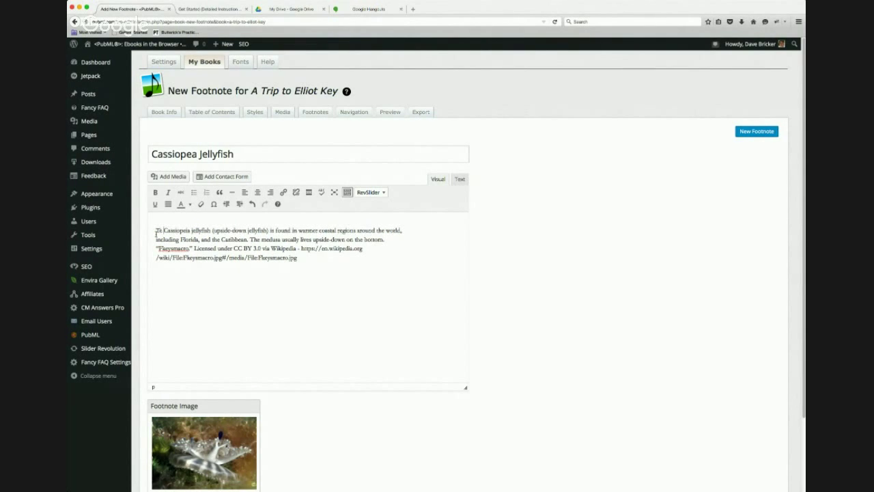
pyautogui.write('he')
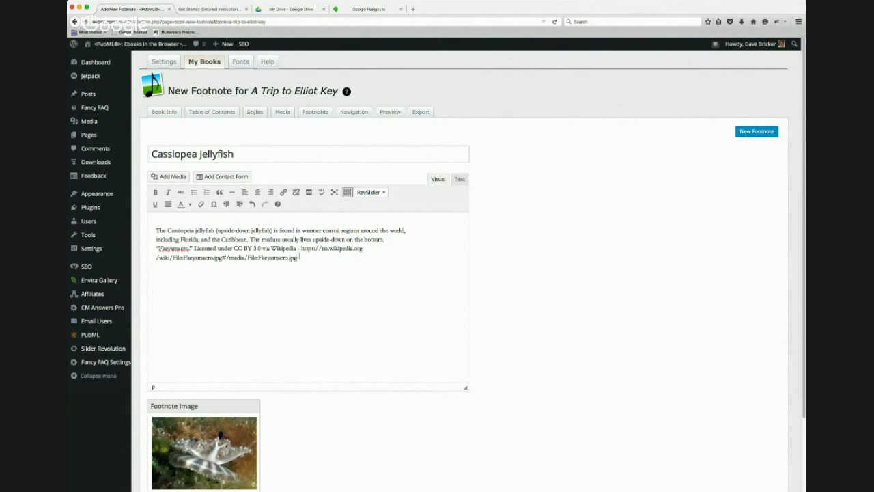
# Delete the raw web address and link "Wikipedia" to the existing "pubml export and preview not working" item, opening in a new window.
pyautogui.moveTo(299, 258); pyautogui.dragTo(301, 249)
pyautogui.press('BackSpace')
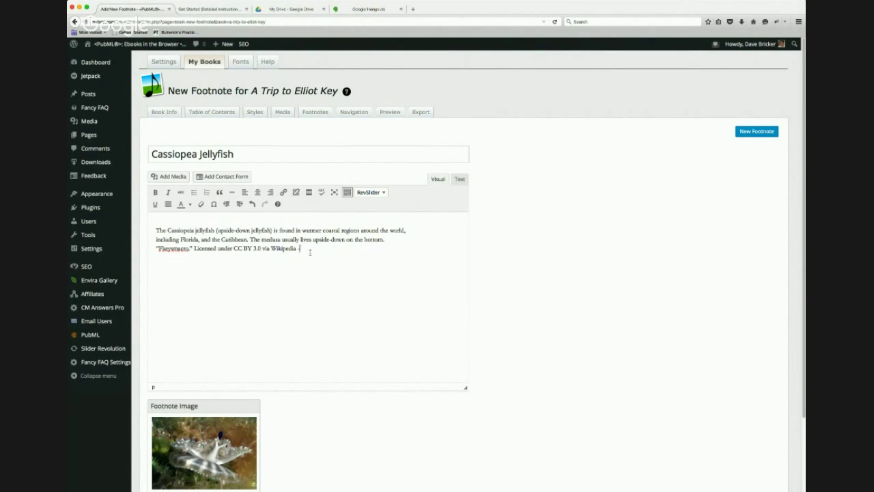
pyautogui.moveTo(298, 249); pyautogui.dragTo(271, 249)
pyautogui.click(284, 192)
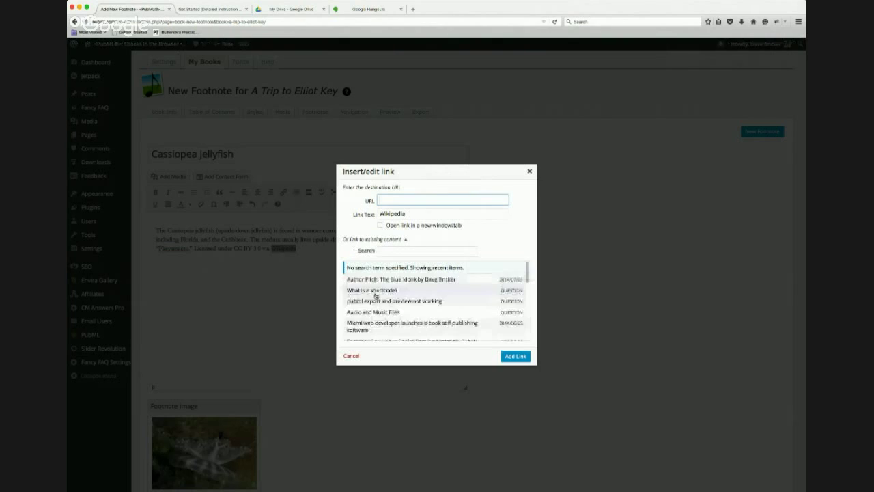
pyautogui.click(380, 300)
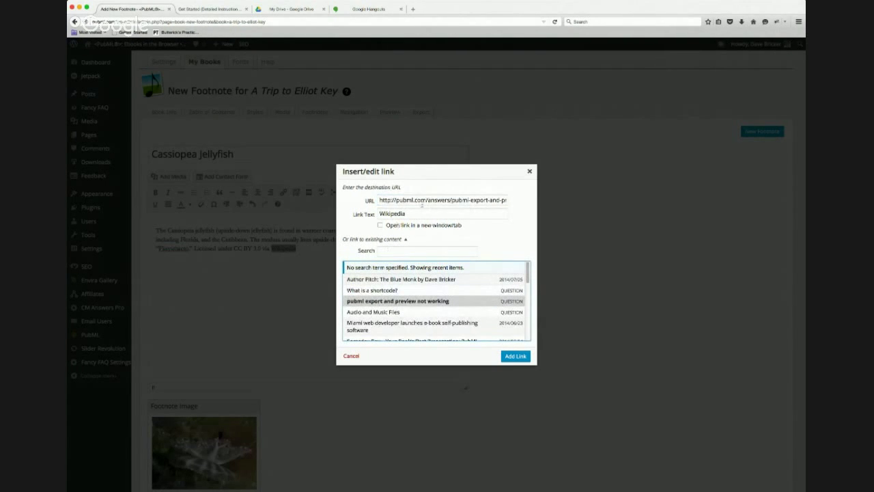
pyautogui.click(381, 226)
pyautogui.click(515, 356)
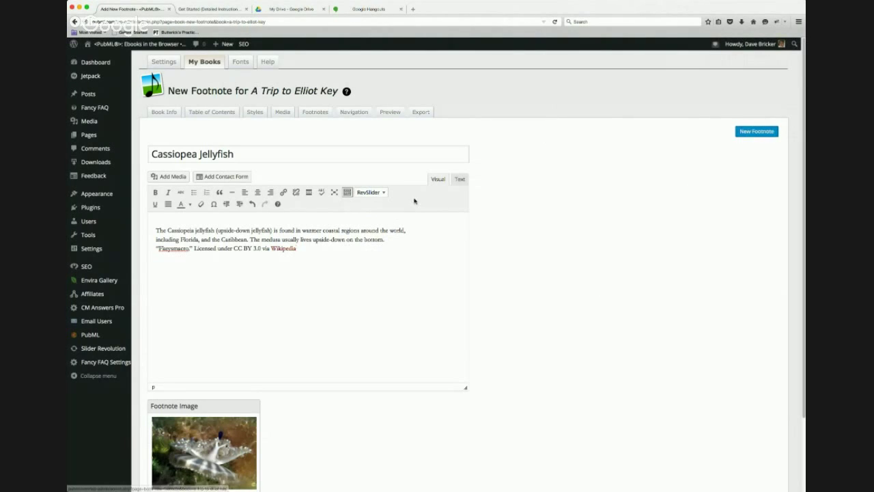
# Save the footnote and preview the Cassiopea Jellyfish card from the book's footnote list.
pyautogui.scroll(-3, 333, 339)
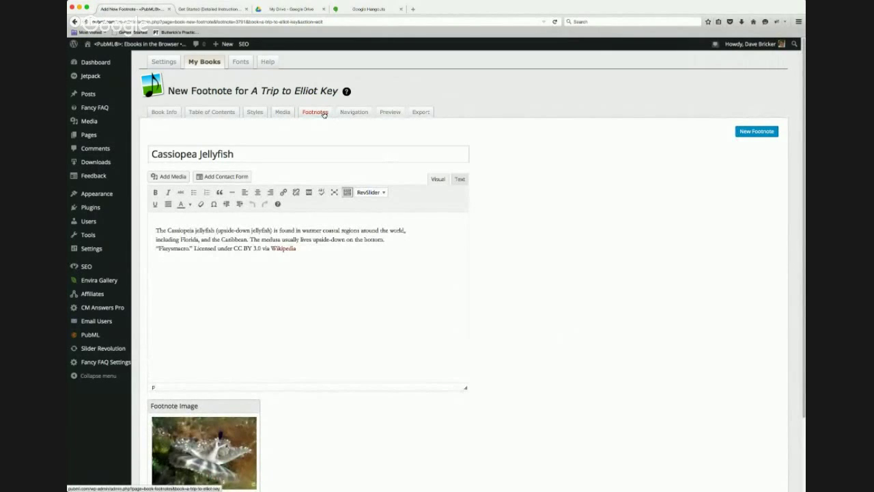
pyautogui.click(324, 114)
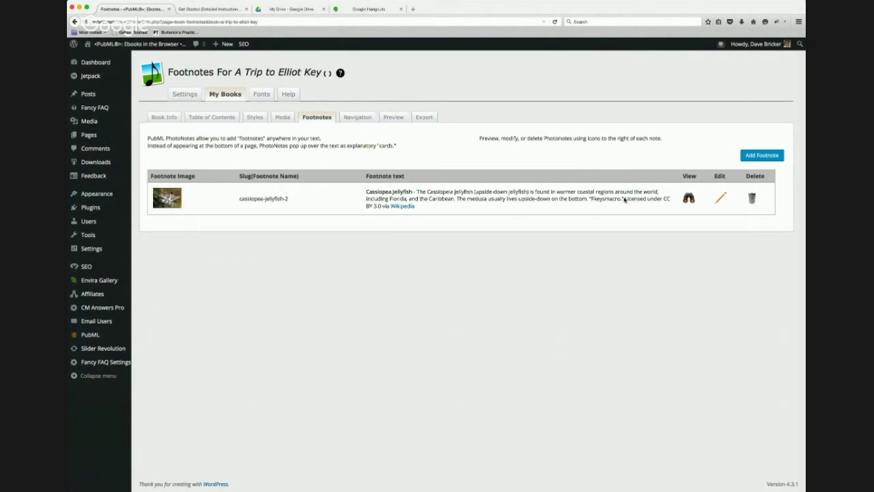
pyautogui.click(689, 197)
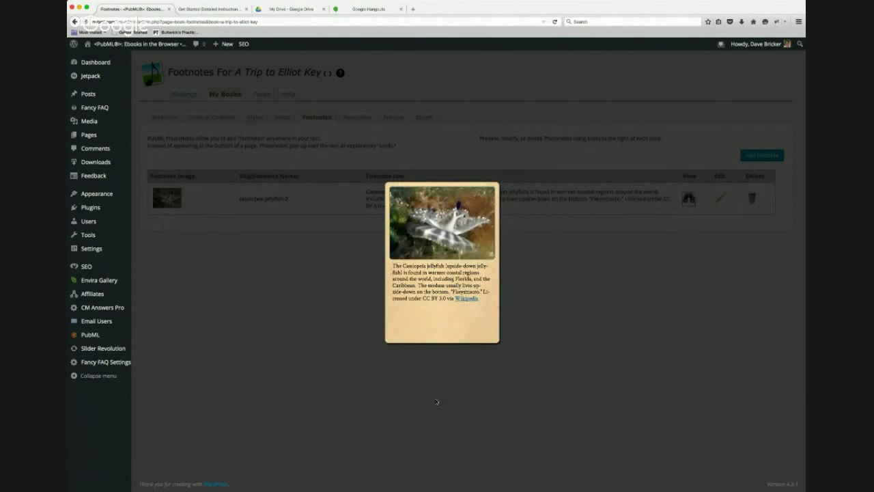
pyautogui.click(565, 273)
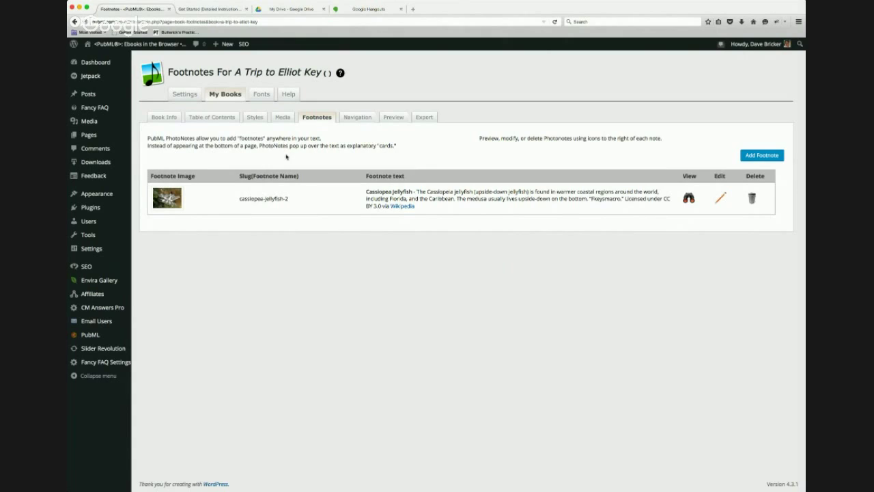
# In the "Time to Sail!" section, attach the Cassiopea Jellyfish footnote to the word "cassiopeia" and save the section.
pyautogui.click(228, 119)
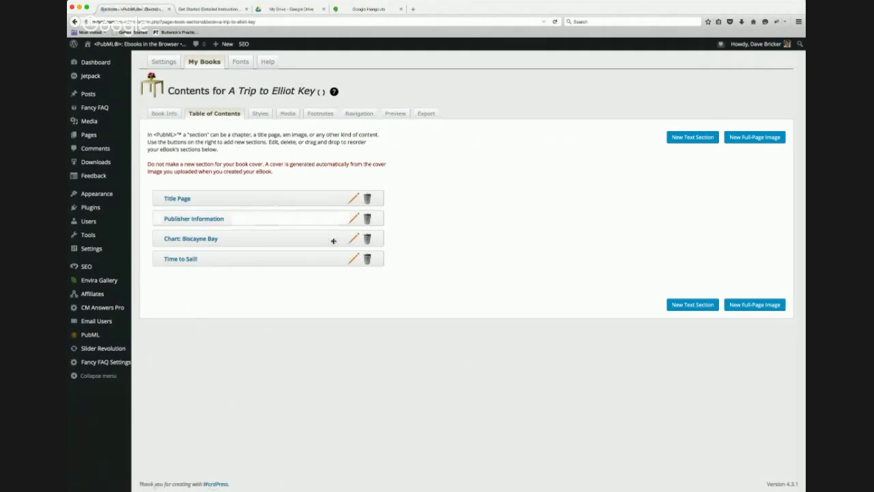
pyautogui.click(352, 260)
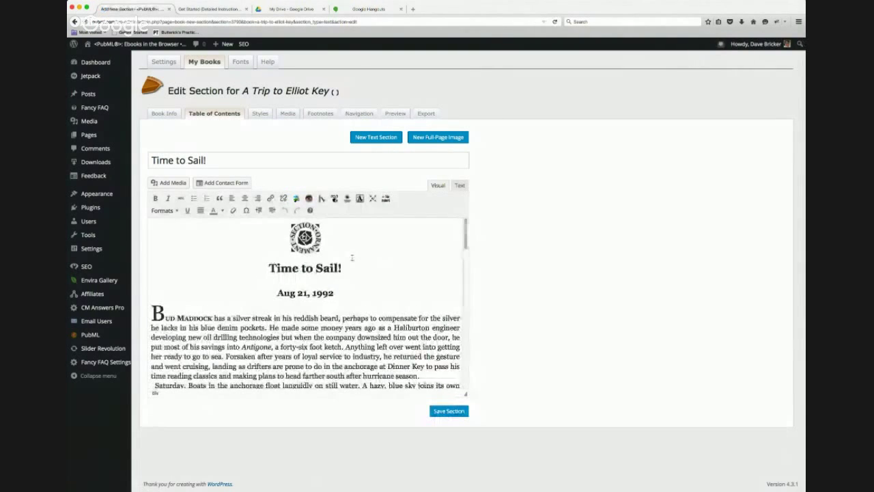
pyautogui.scroll(-3, 314, 283)
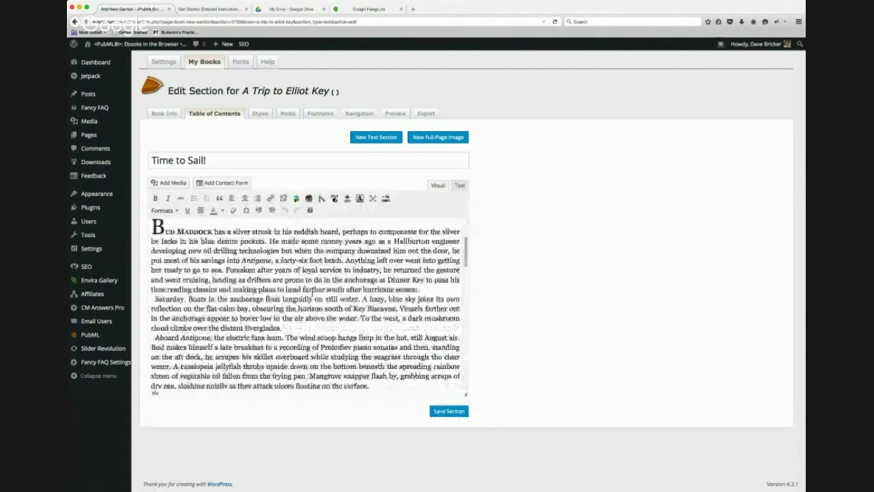
pyautogui.scroll(-2, 313, 290)
pyautogui.doubleClick(197, 322)
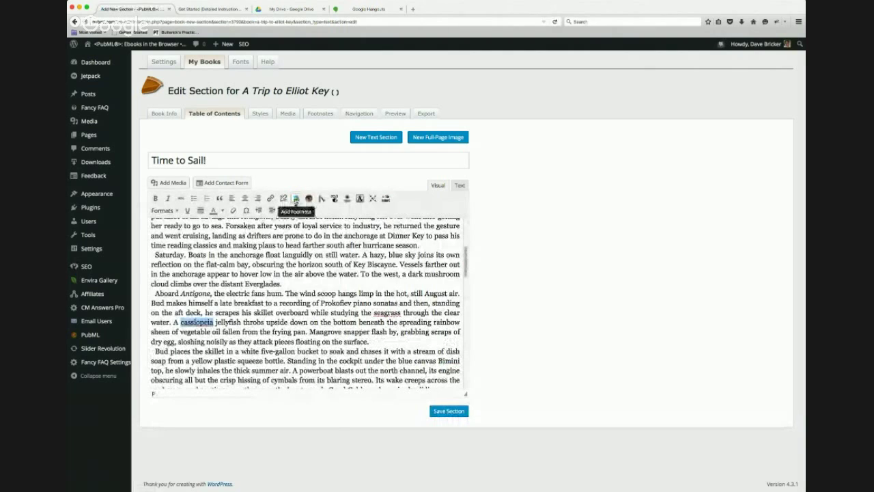
pyautogui.click(296, 199)
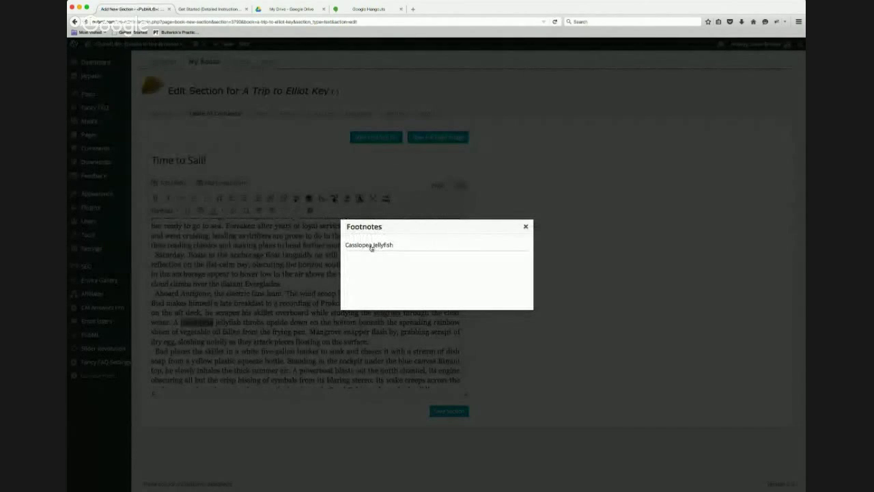
pyautogui.press('Return')
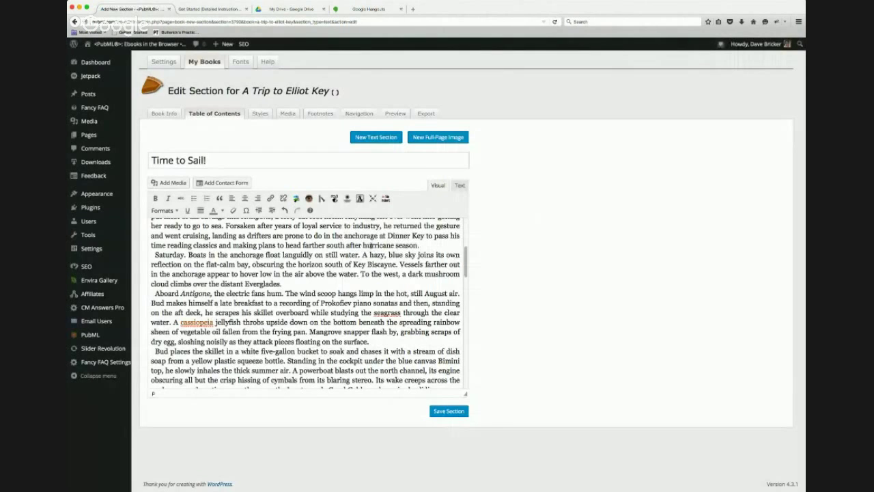
pyautogui.click(458, 411)
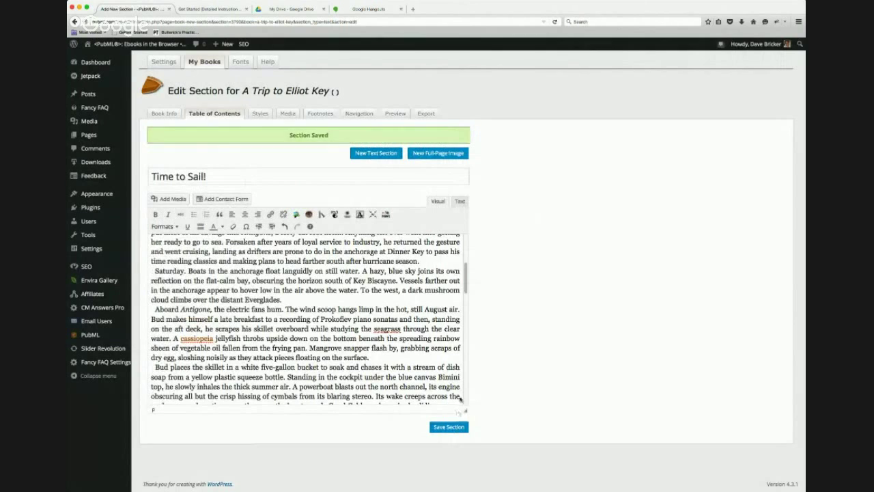
# Preview the ebook's "Time to Sail!" chapter, check the word "cassiopeia" on page 3, and close the preview.
pyautogui.click(396, 114)
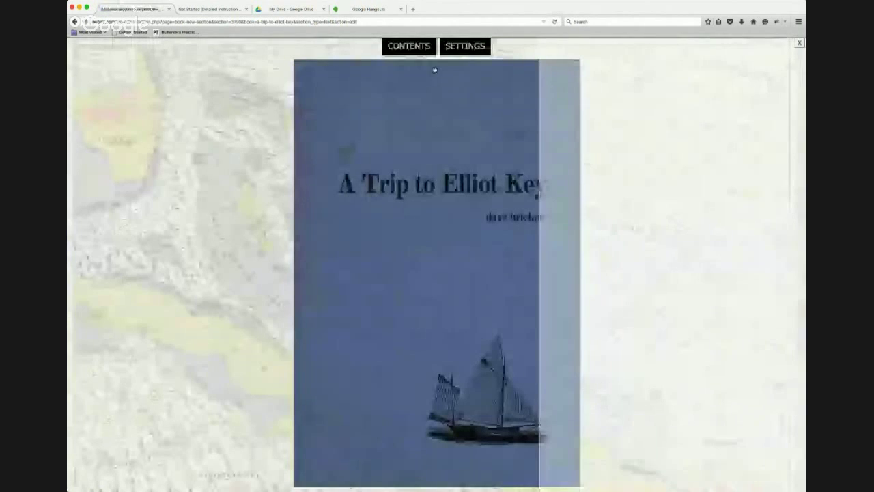
pyautogui.click(408, 45)
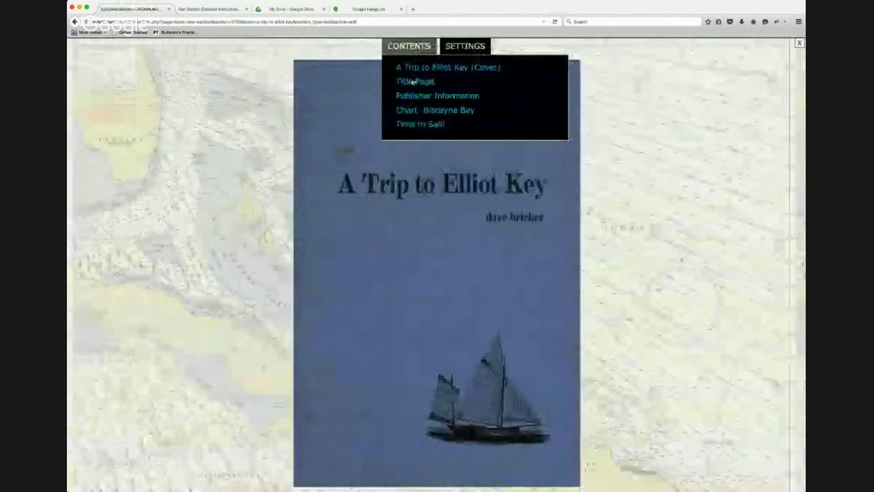
pyautogui.click(413, 127)
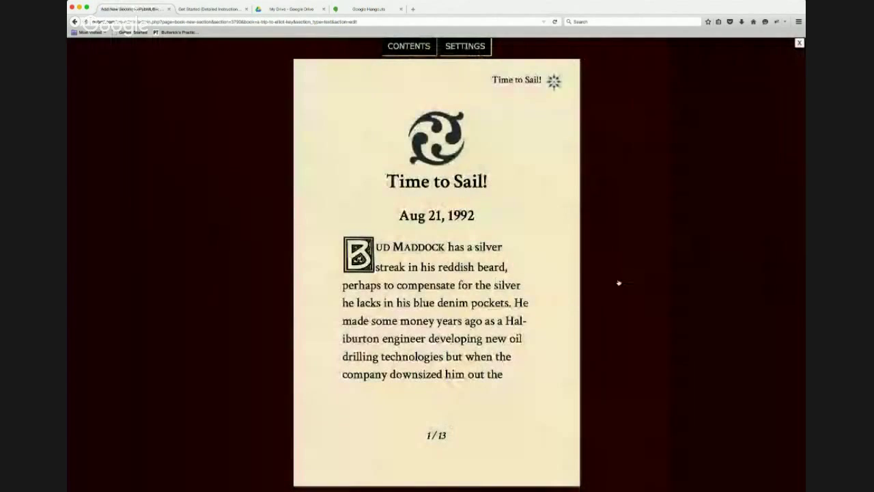
pyautogui.click(626, 279)
pyautogui.click(627, 279)
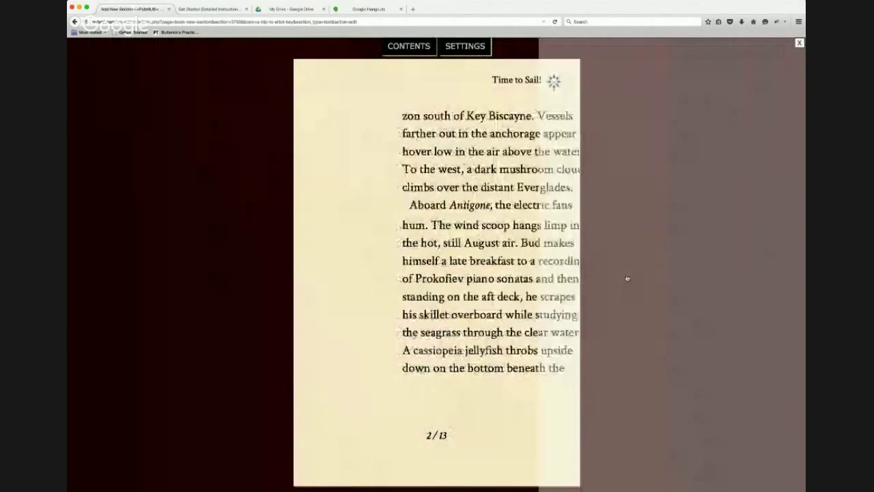
pyautogui.click(568, 279)
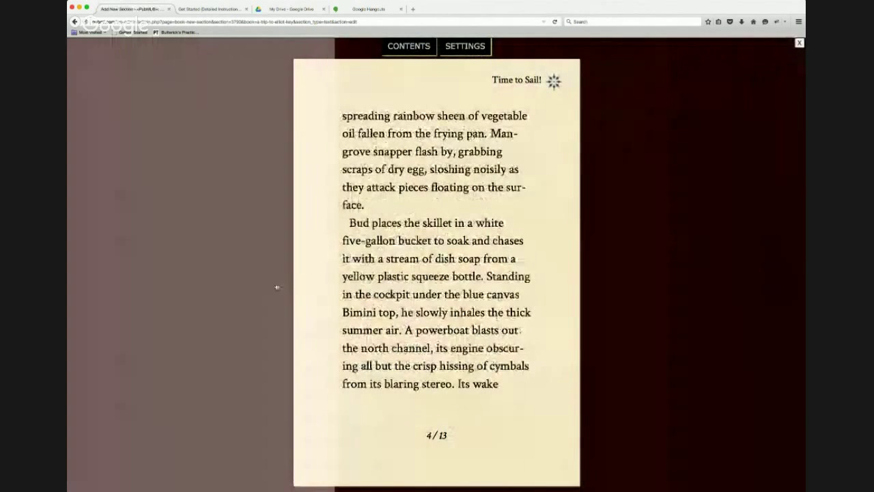
pyautogui.click(276, 287)
pyautogui.click(276, 287)
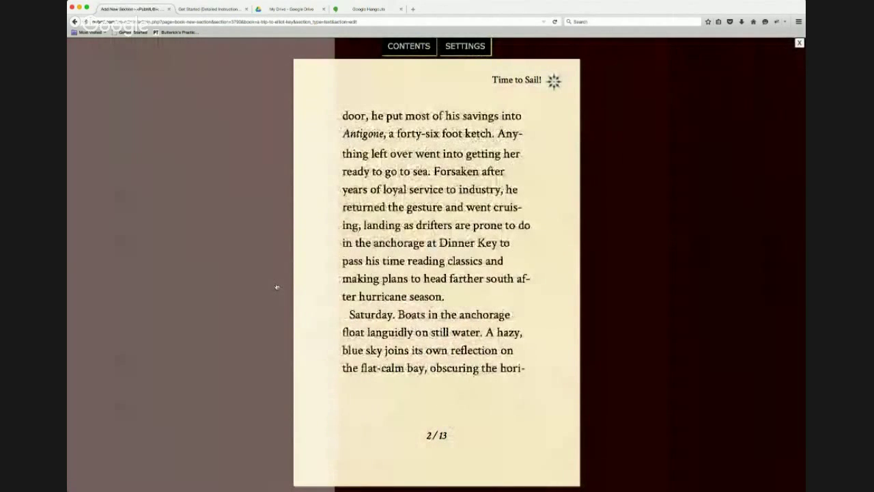
pyautogui.click(276, 288)
pyautogui.click(596, 305)
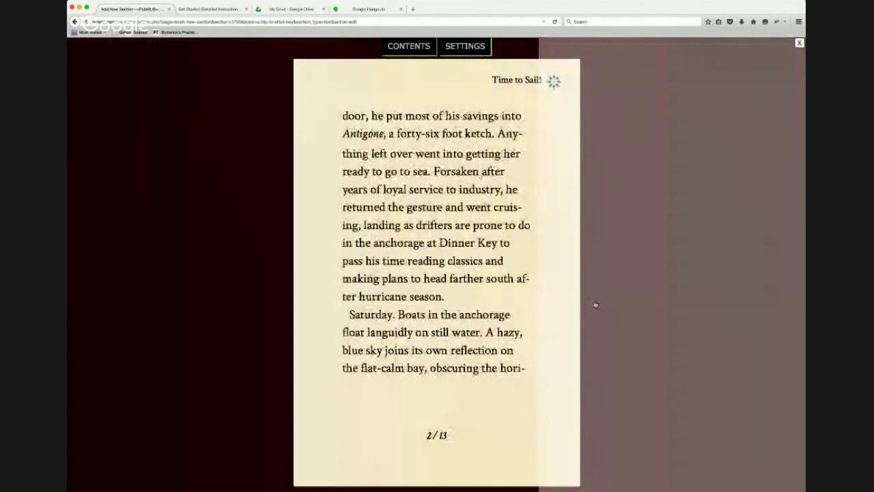
pyautogui.click(596, 304)
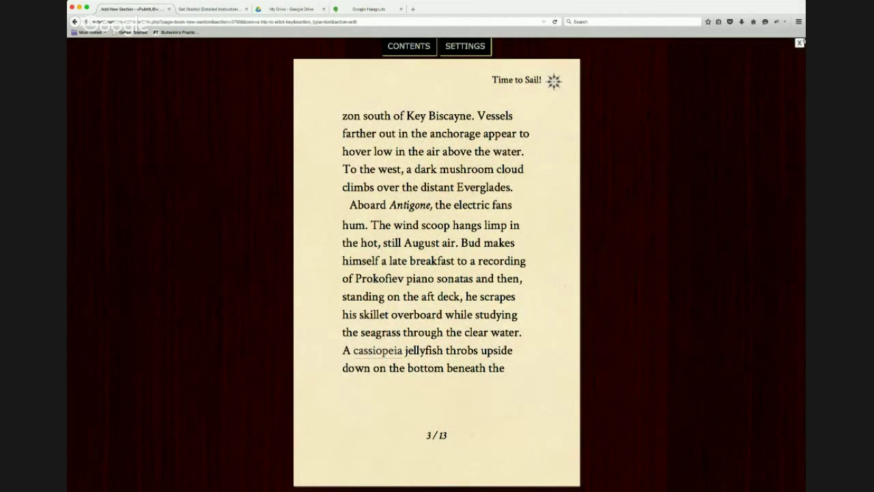
pyautogui.click(799, 43)
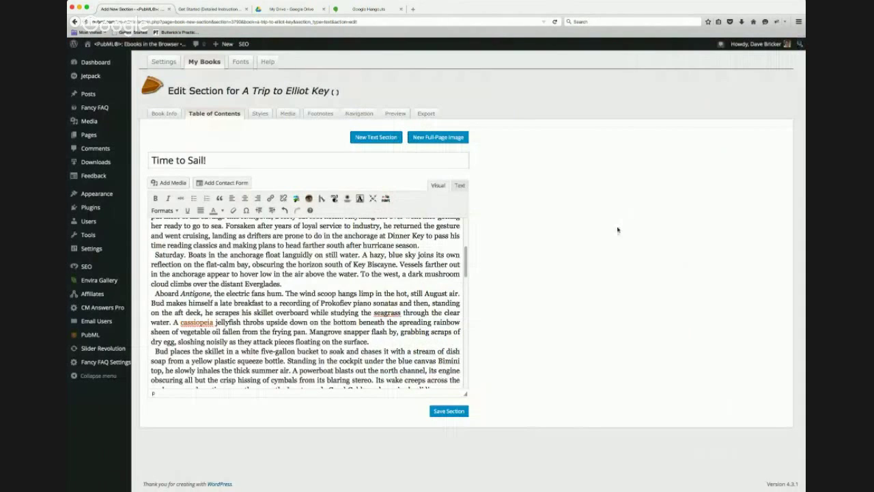
# Save the "Time to Sail!" section again and recheck the word "cassiopeia" on page 3 of the ebook preview.
pyautogui.click(449, 413)
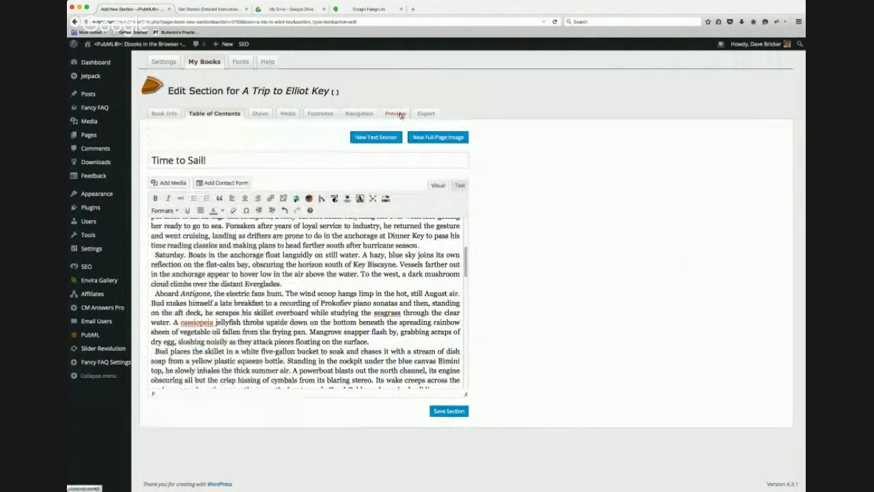
pyautogui.click(401, 115)
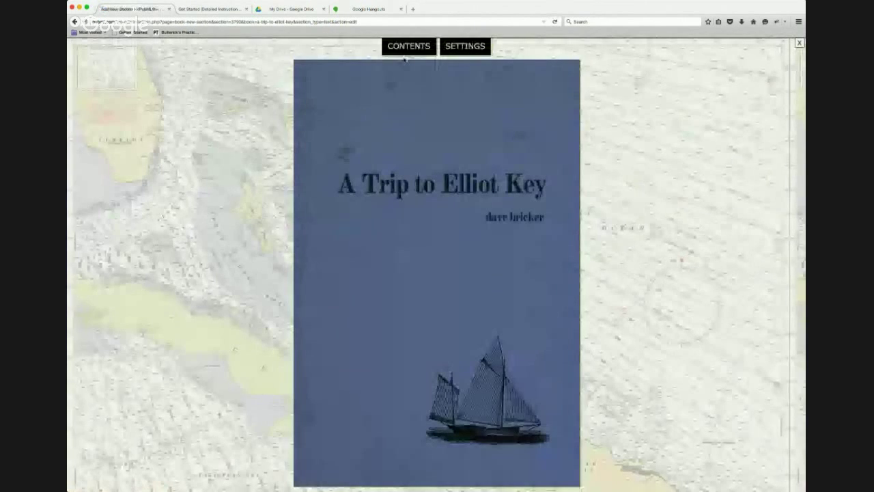
pyautogui.click(408, 48)
pyautogui.click(419, 124)
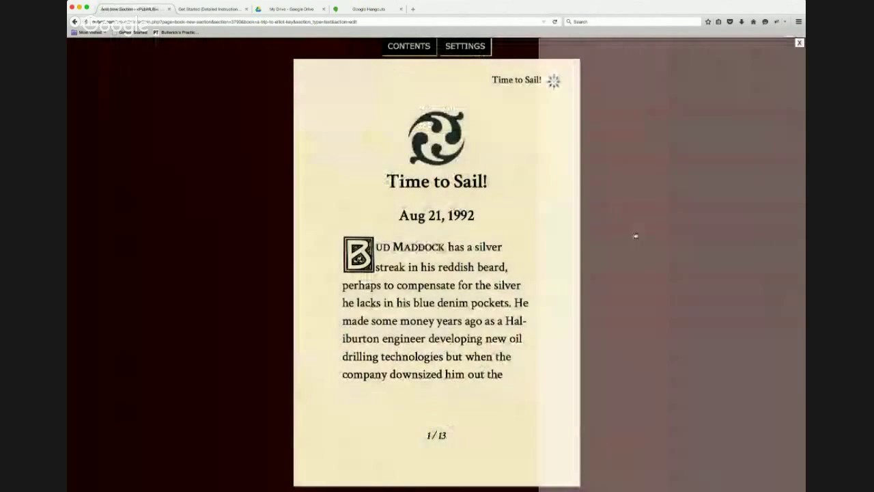
pyautogui.click(635, 236)
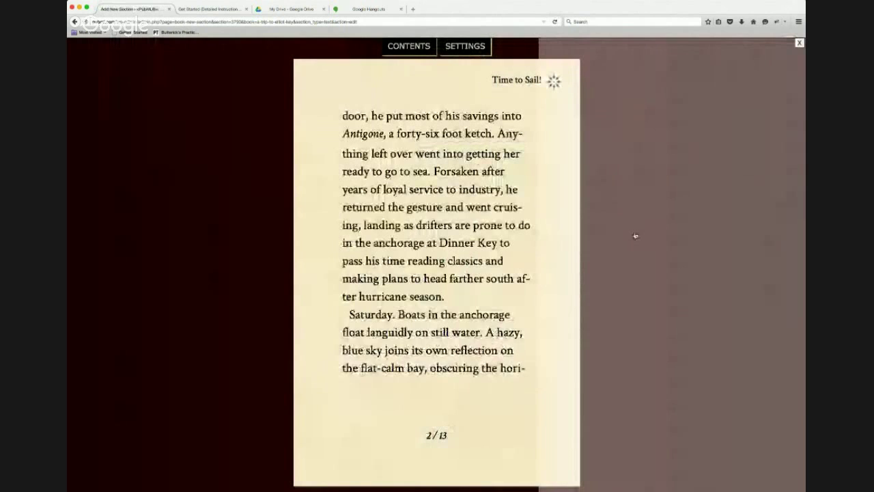
pyautogui.click(635, 236)
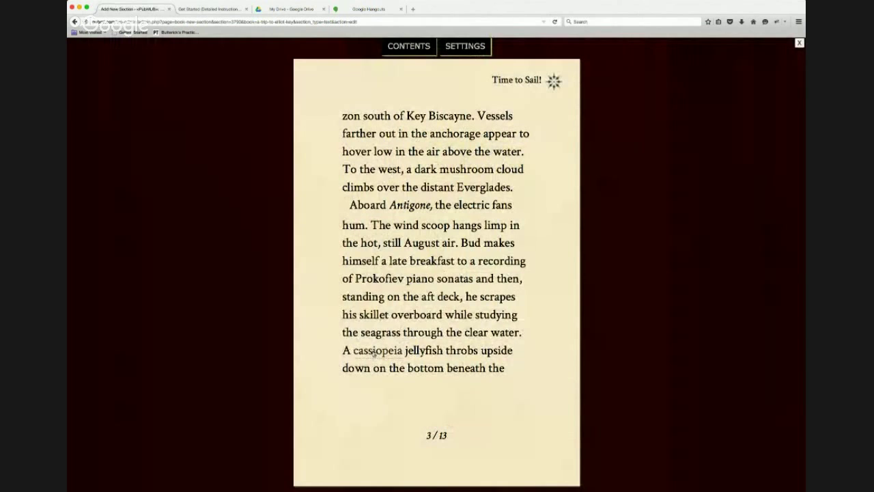
pyautogui.click(799, 43)
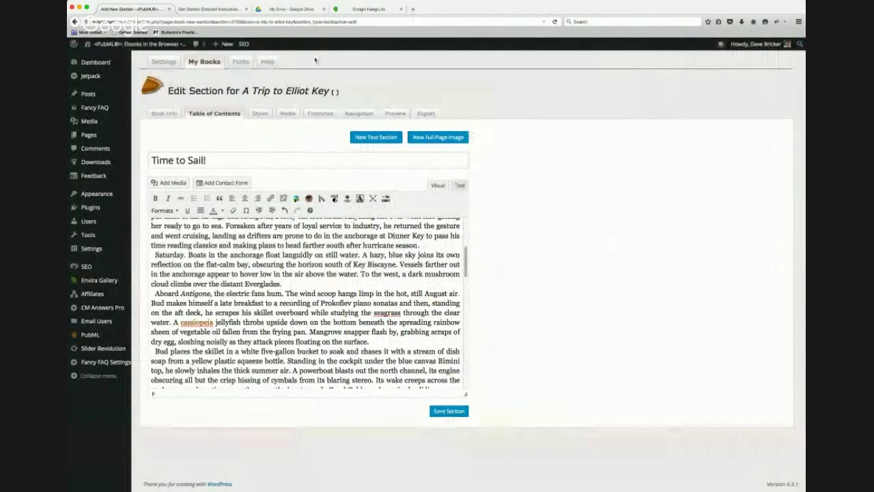
# Add a media group titled "Dinner Key Anchorage" to the book's media library.
pyautogui.click(287, 114)
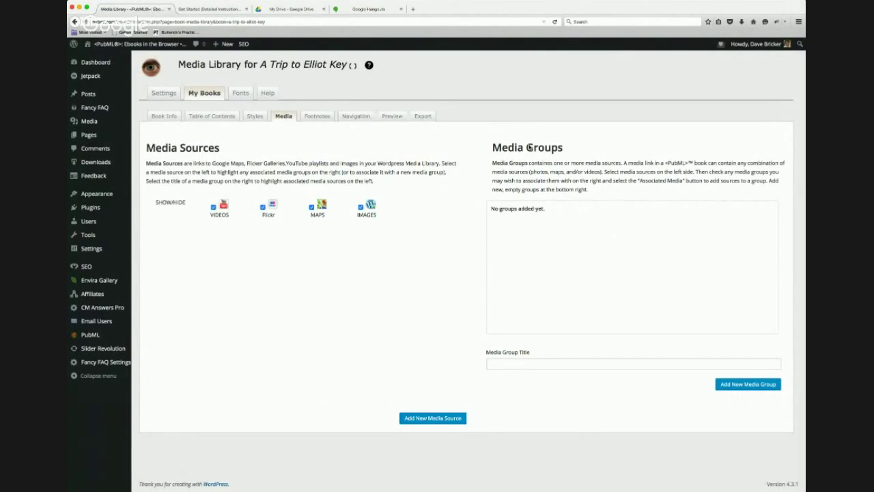
pyautogui.click(500, 365)
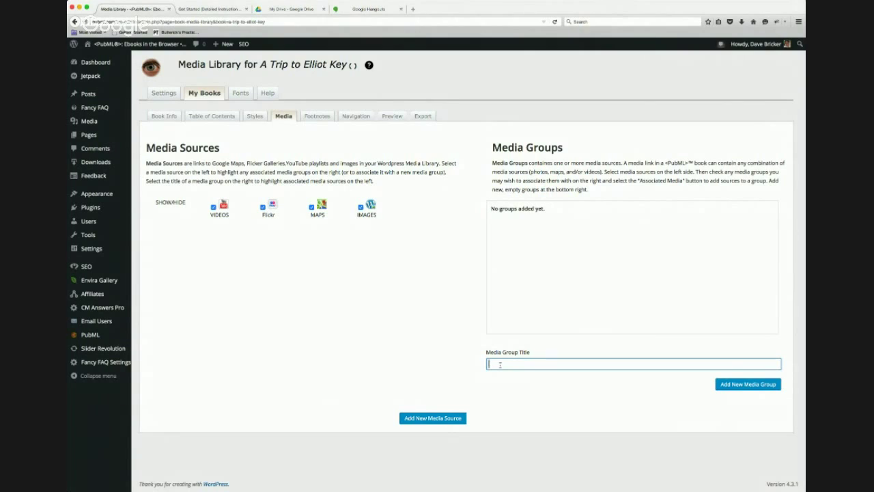
pyautogui.write('Dinner Key Anchor')
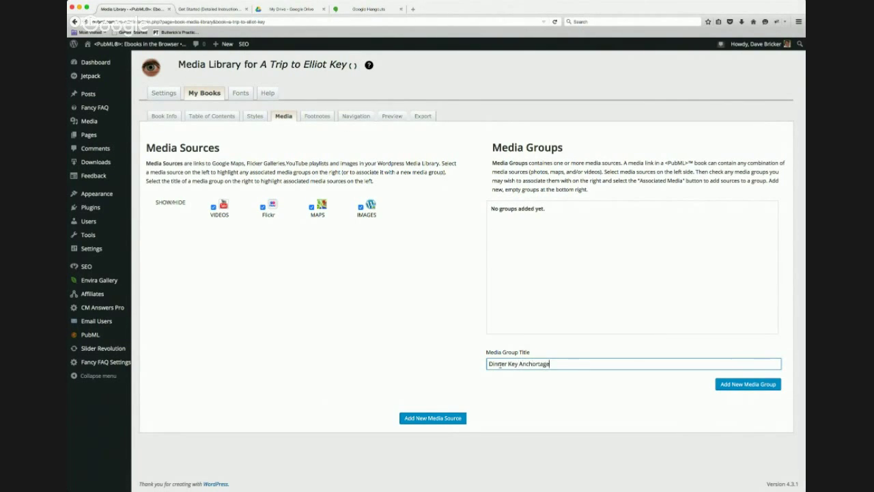
pyautogui.write('age')
pyautogui.click(745, 387)
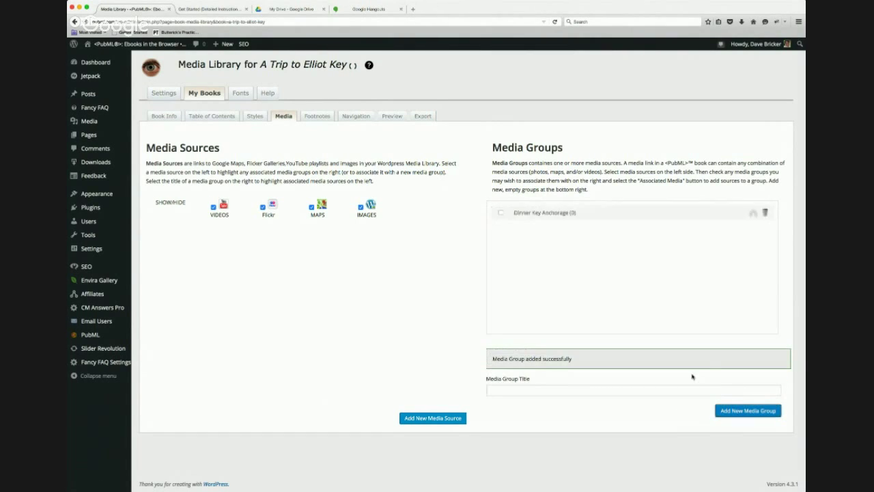
# Add two more media groups titled "Soldier Key" and "Stiltsville".
pyautogui.click(519, 391)
pyautogui.write('Soldier Key')
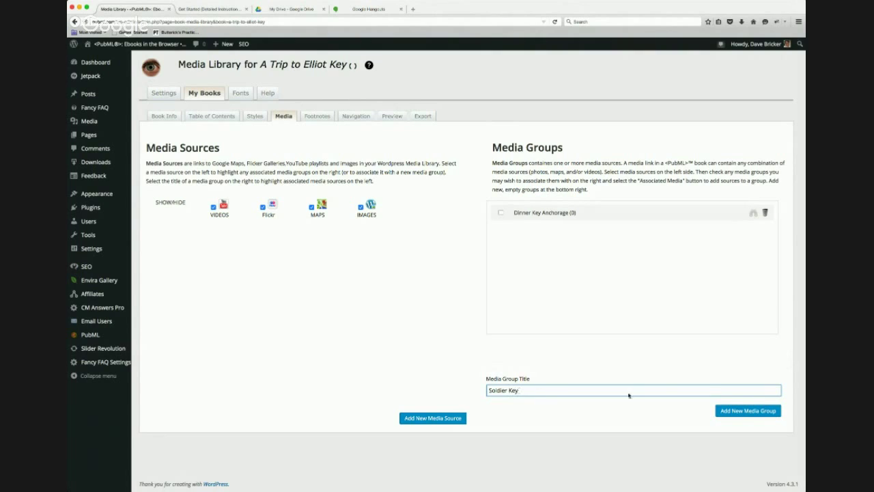
pyautogui.click(747, 384)
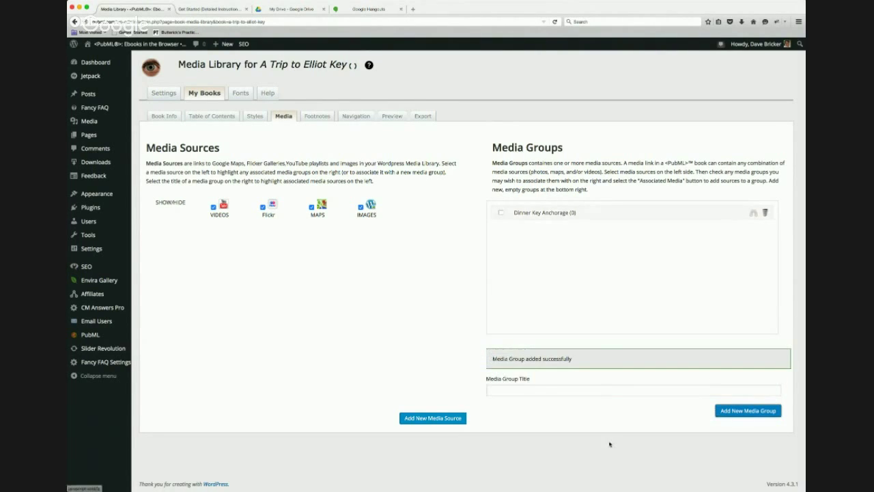
pyautogui.click(514, 391)
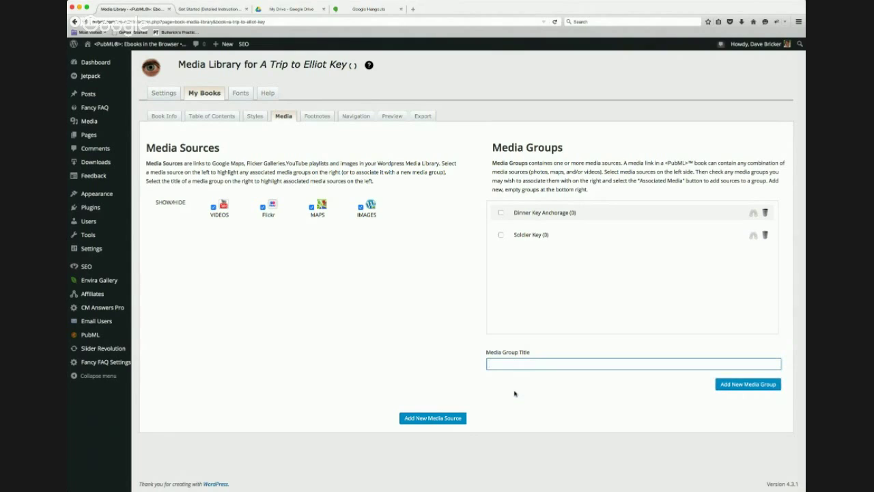
pyautogui.write('Stillsville')
pyautogui.click(730, 387)
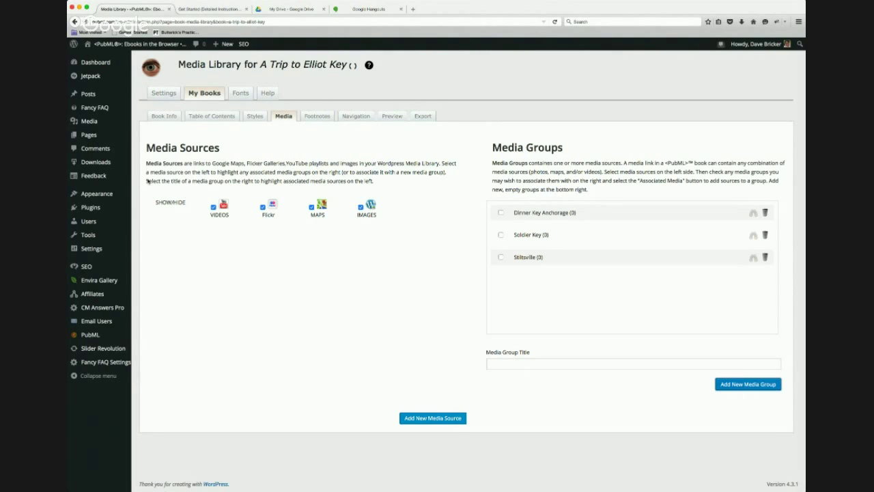
# Start a new media source and get the Anchorage at Dinner Key map link from ElliotKey.docx in Google Drive.
pyautogui.click(422, 419)
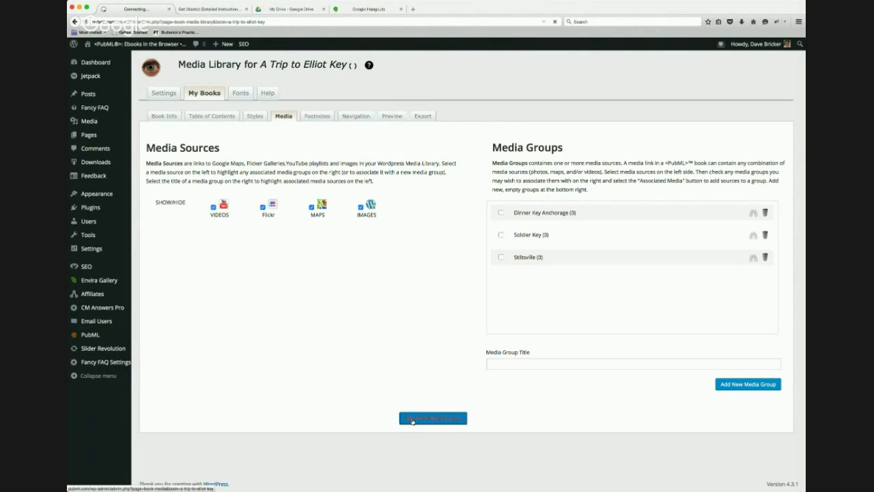
pyautogui.click(292, 10)
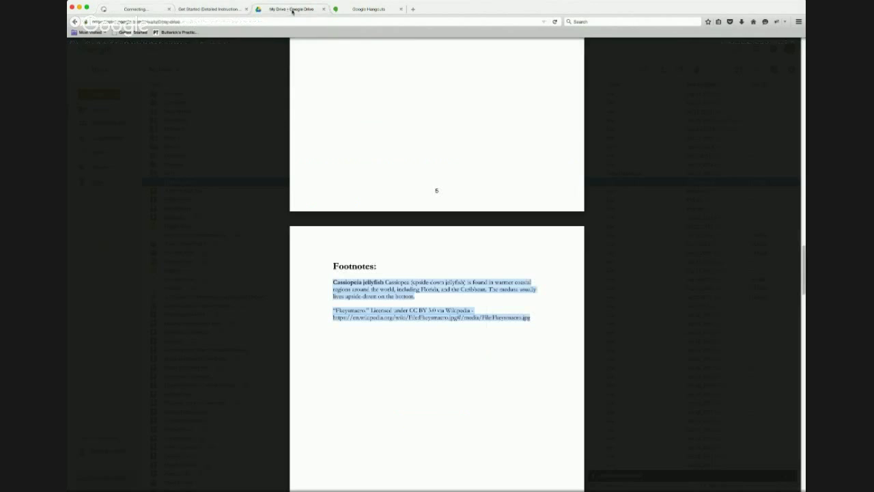
pyautogui.scroll(-3, 456, 274)
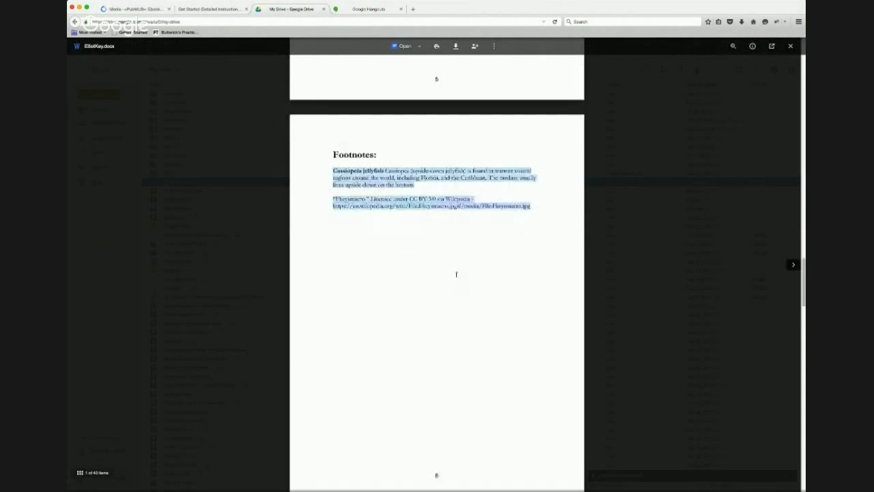
pyautogui.scroll(-5, 457, 273)
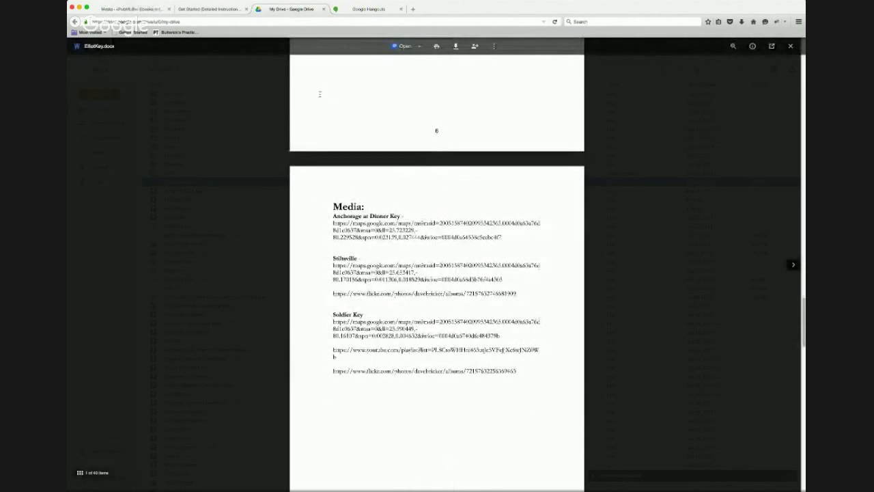
pyautogui.click(149, 10)
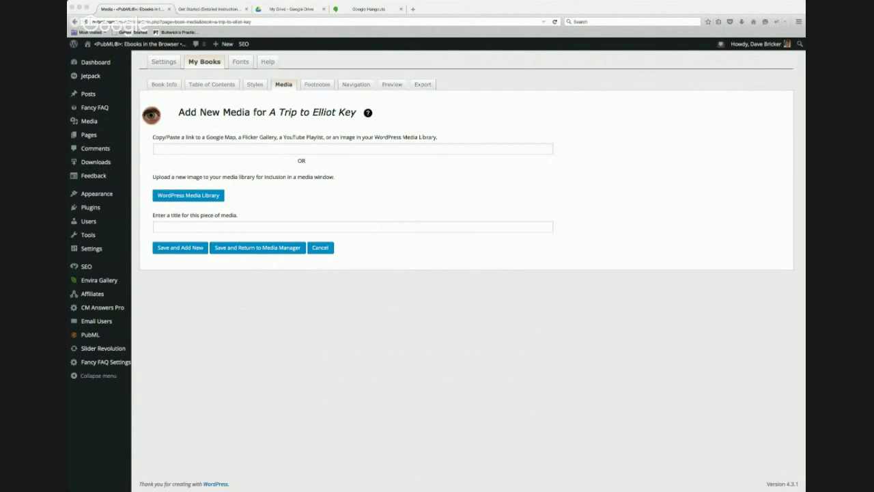
# Add the Google Maps link as a media source titled "Dinner Key Anchorage", saving it and continuing with a new source.
pyautogui.click(252, 148)
pyautogui.press('super+v')
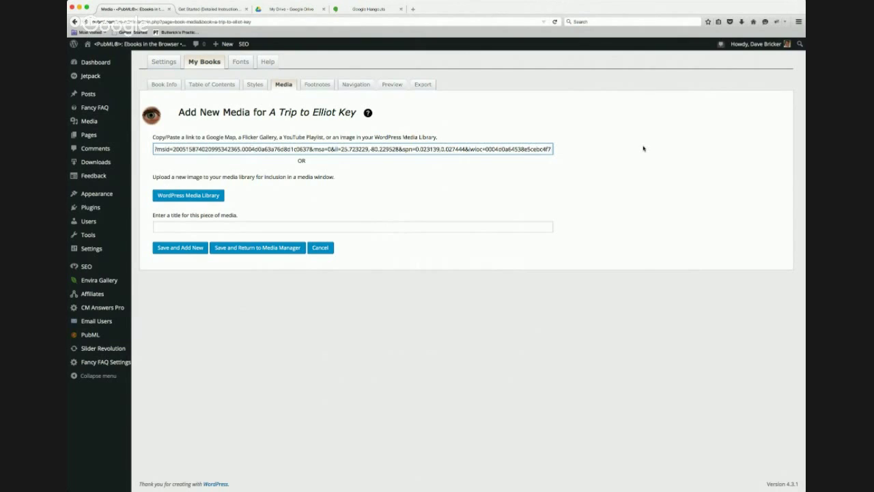
pyautogui.click(207, 223)
pyautogui.write('D')
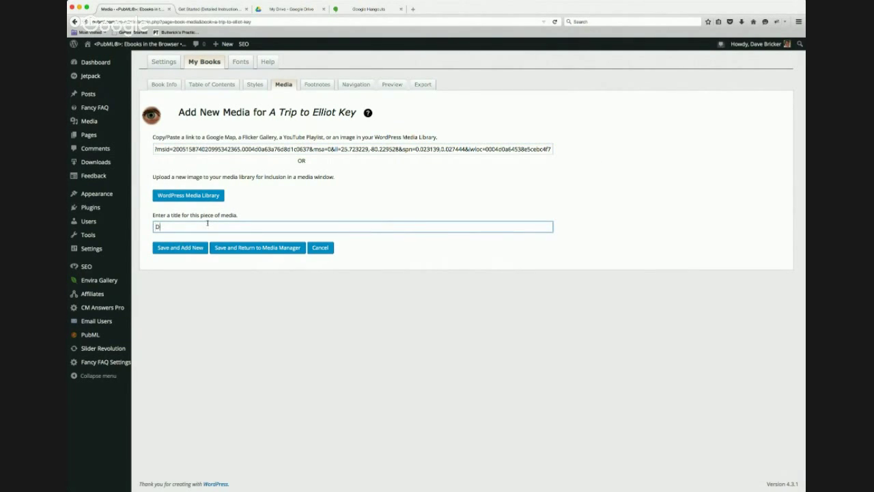
pyautogui.write('inner Key Anchorage')
pyautogui.click(196, 249)
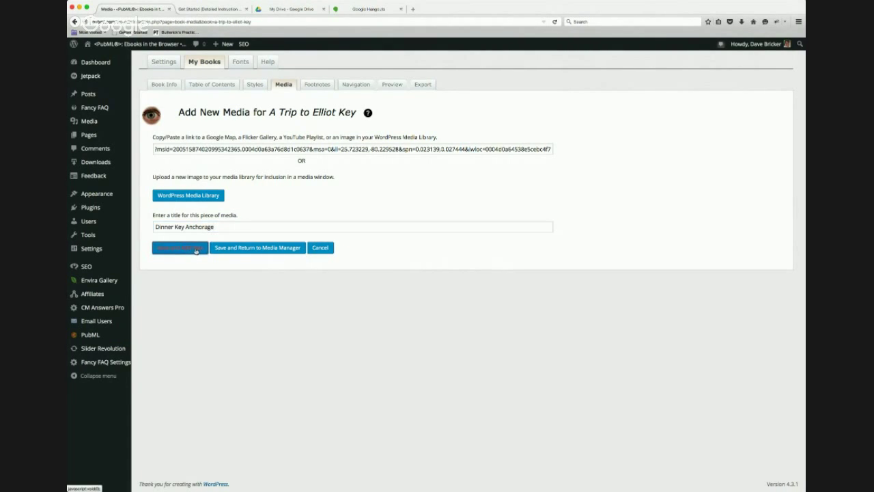
pyautogui.click(194, 280)
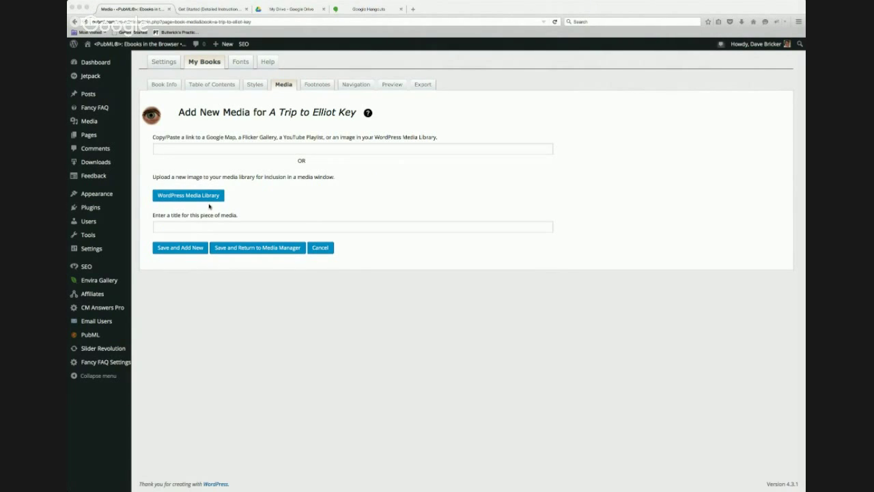
# Add the document's Stiltsville Google Maps link as a media source titled "Stiltsville" and continue with a new source.
pyautogui.click(188, 149)
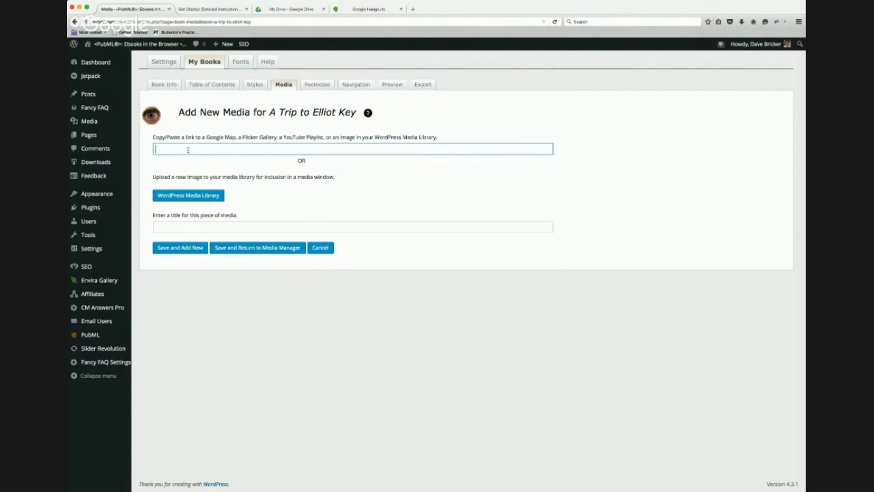
pyautogui.press('super+v')
pyautogui.click(589, 160)
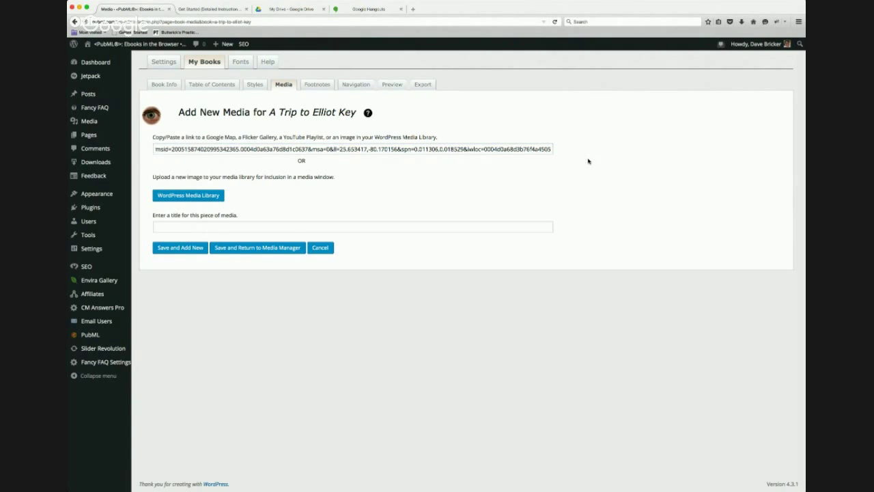
pyautogui.click(234, 225)
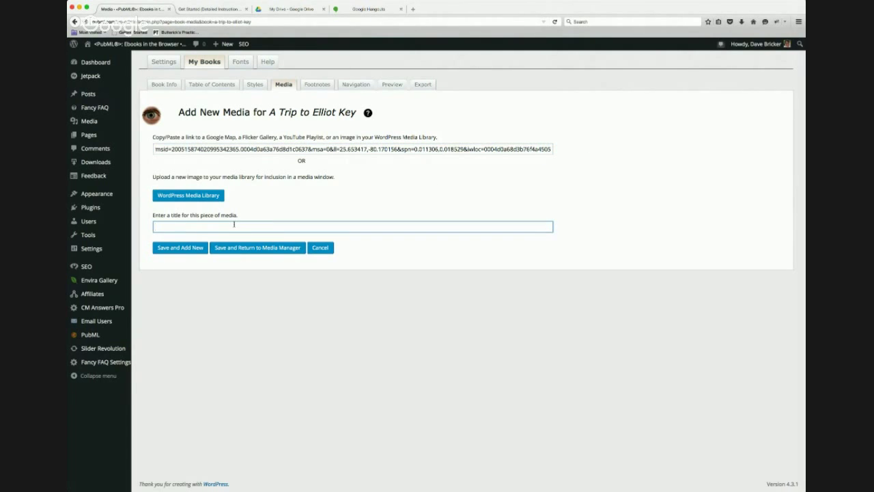
pyautogui.write('Stiltsville')
pyautogui.click(180, 247)
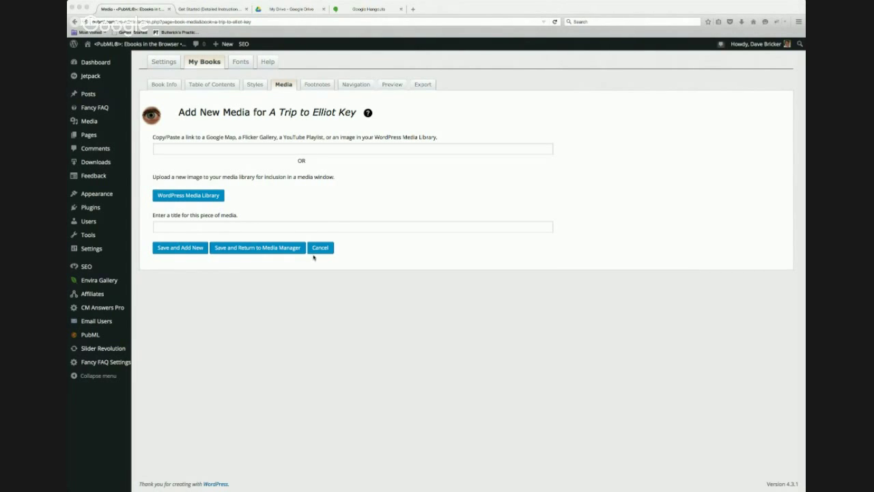
# Add the document's Stiltsville Flickr album link as a media source titled "Stiltsville" and continue with a new source.
pyautogui.click(261, 148)
pyautogui.press('super+v')
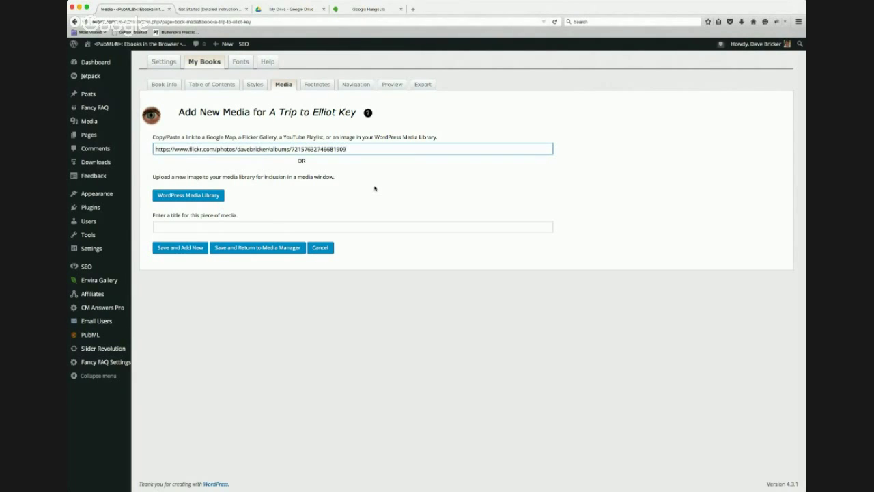
pyautogui.click(368, 225)
pyautogui.write('S')
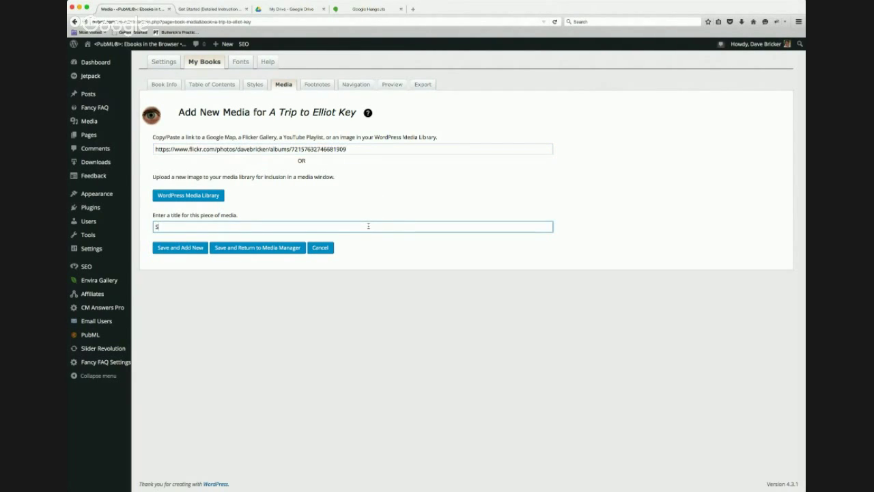
pyautogui.write('tiltsville')
pyautogui.click(185, 249)
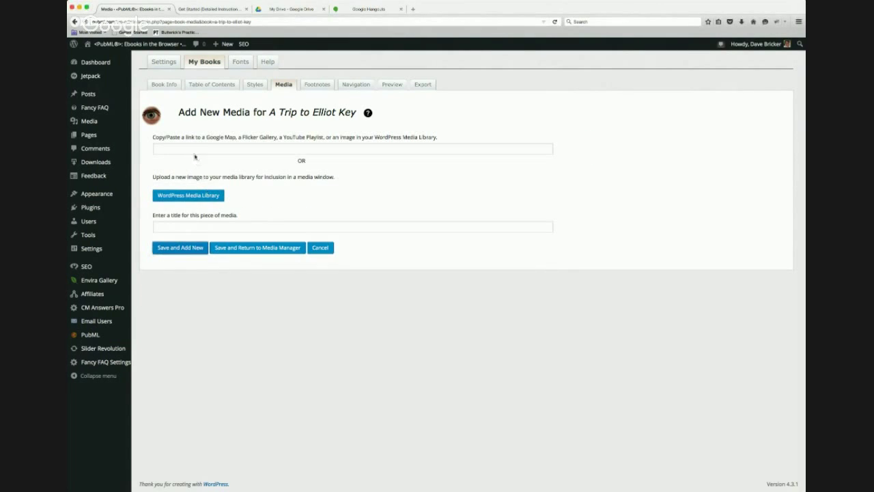
# Add the document's Soldier Key Google Maps link as a media source titled "Soldier Key" and continue with a new source.
pyautogui.click(194, 150)
pyautogui.hotkey('ctrl', 'v')
pyautogui.click(180, 225)
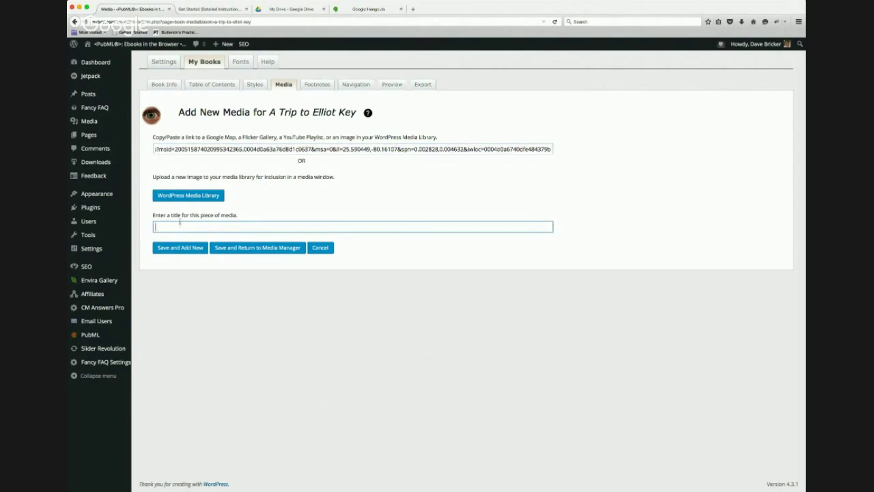
pyautogui.write('Soldier Key')
pyautogui.click(182, 247)
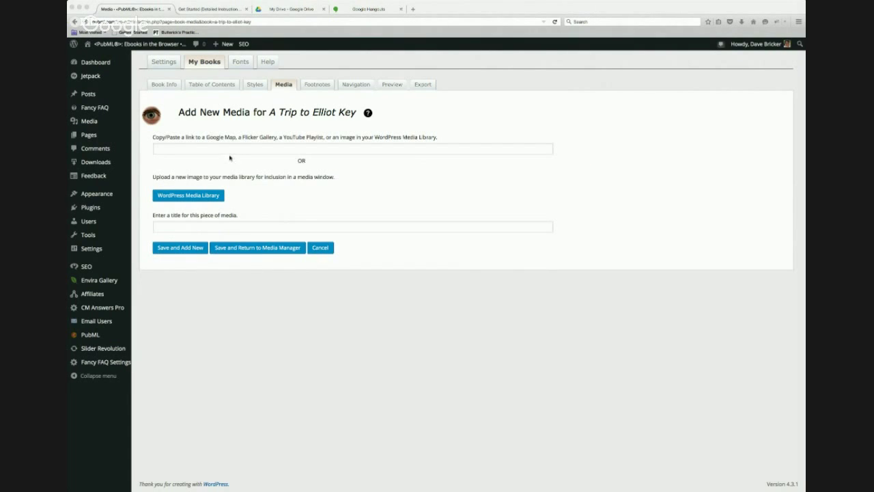
# Add the Soldier Key YouTube playlist link as a media source titled "Soldier Key" and continue with a new source.
pyautogui.click(227, 151)
pyautogui.write('https://www.youtube.com/playlist?list=PL8CtoWHHni463utJcSVFejJXc6wjNZ0Wb')
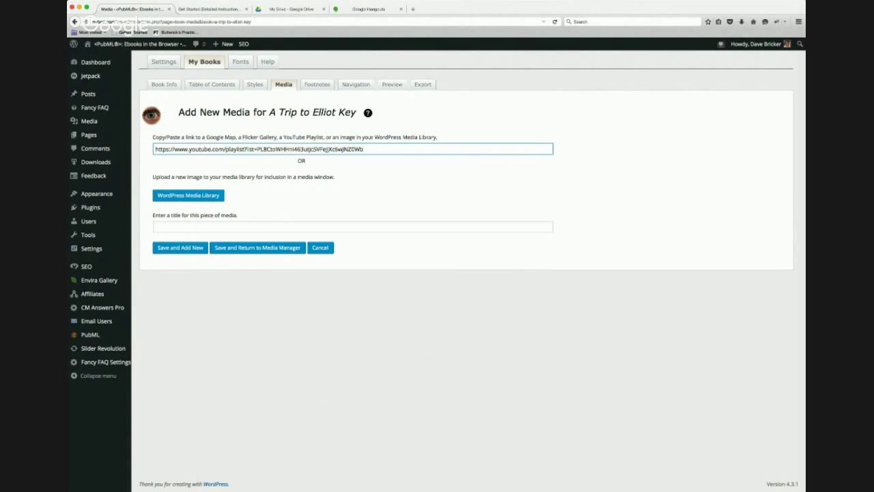
pyautogui.write('oldier')
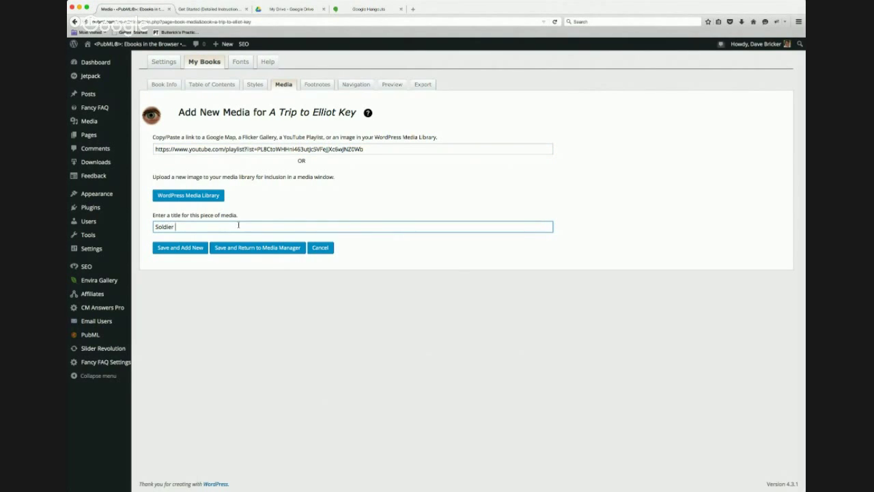
pyautogui.write(' Key')
pyautogui.click(829, 280)
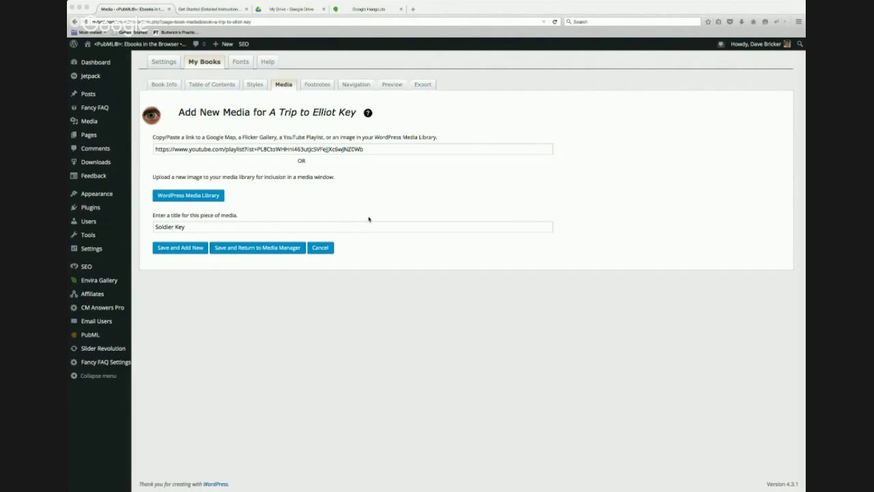
pyautogui.click(174, 247)
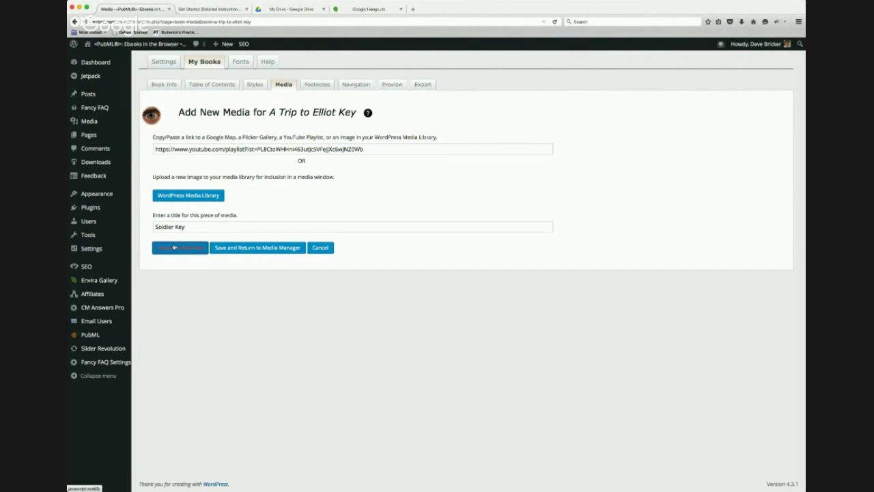
# Add the document's Soldier Key Flickr album link as a media source titled "Soldier Key", saving it and returning to the media manager.
pyautogui.click(189, 183)
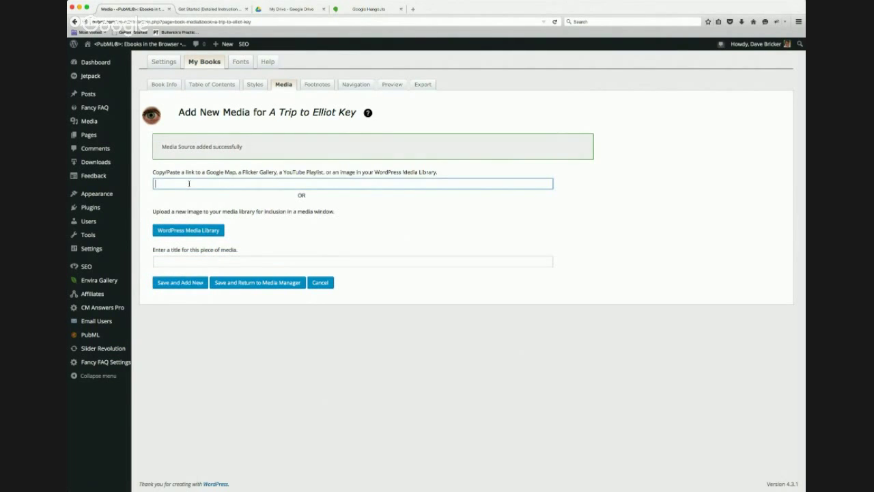
pyautogui.press('super+v')
pyautogui.click(241, 350)
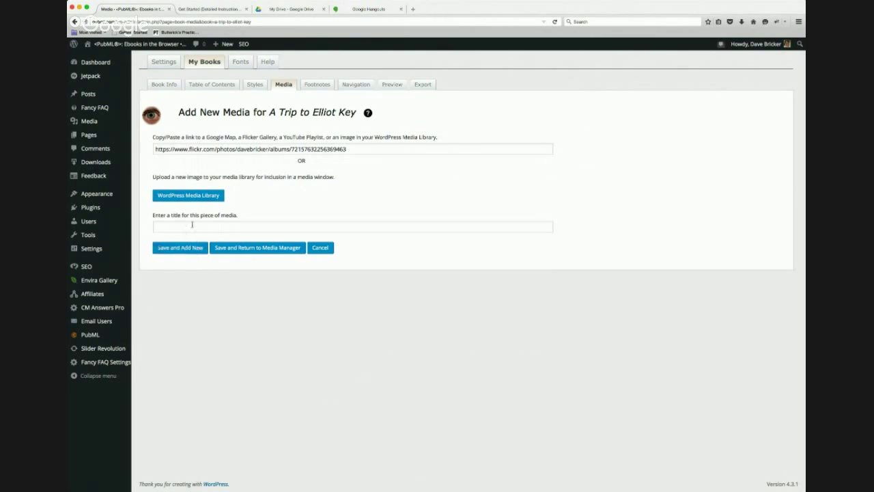
pyautogui.click(192, 223)
pyautogui.write('Soldie')
pyautogui.write('r KLey')
pyautogui.press('BackSpace')
pyautogui.press('BackSpace')
pyautogui.press('BackSpace')
pyautogui.write('e')
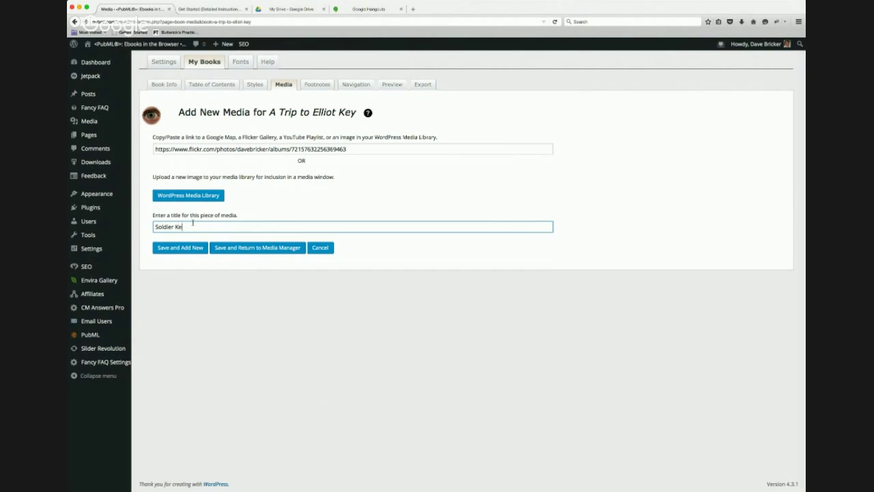
pyautogui.write('y')
pyautogui.click(266, 248)
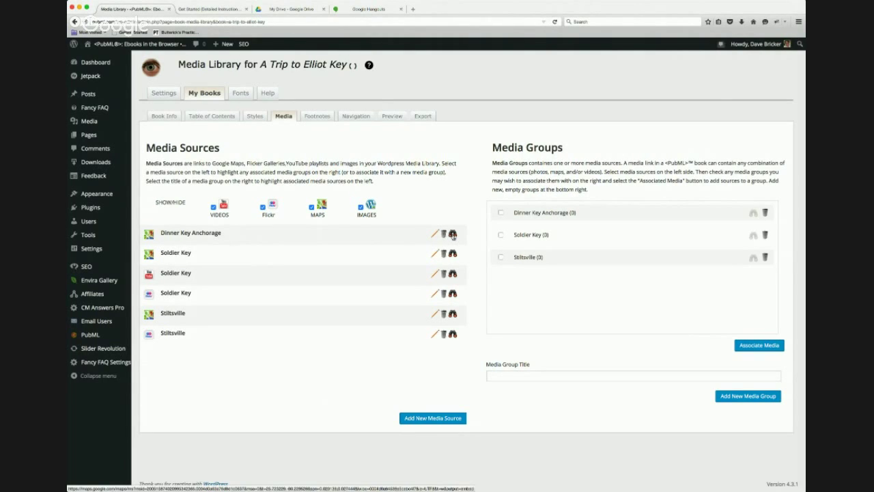
# Preview the Dinner Key Anchorage and Soldier Key map sources, closing each one after checking it.
pyautogui.click(452, 235)
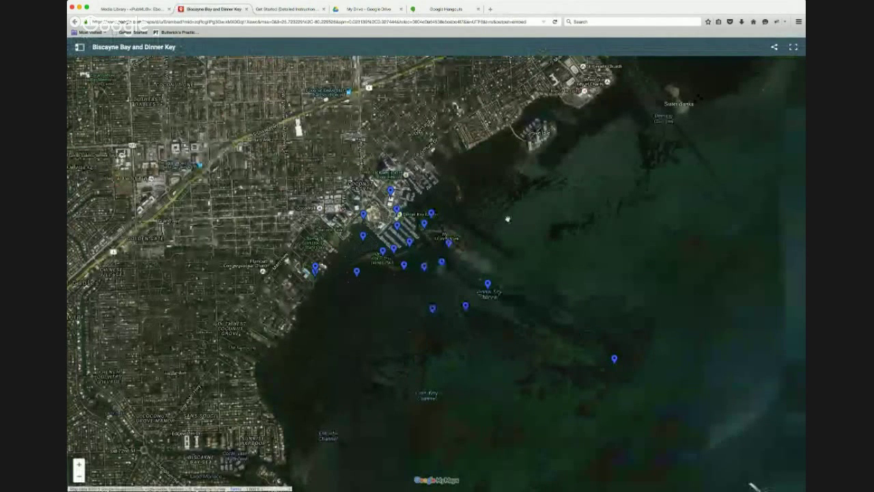
pyautogui.click(246, 9)
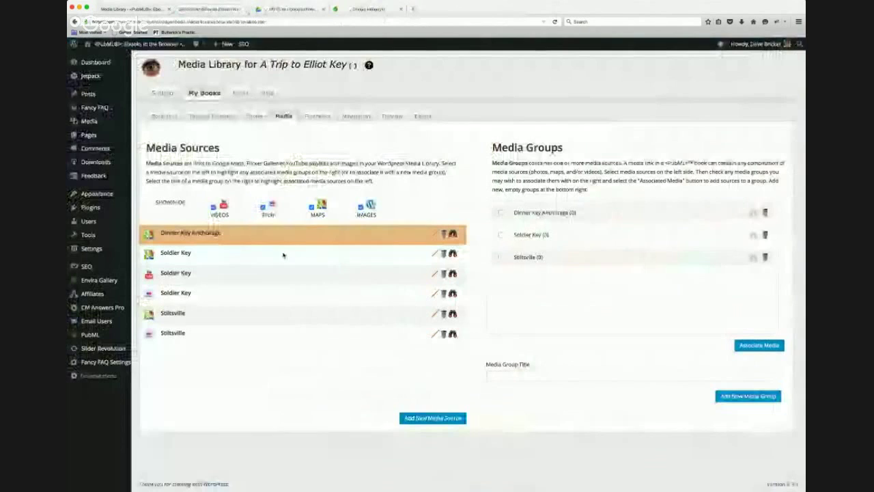
pyautogui.click(453, 254)
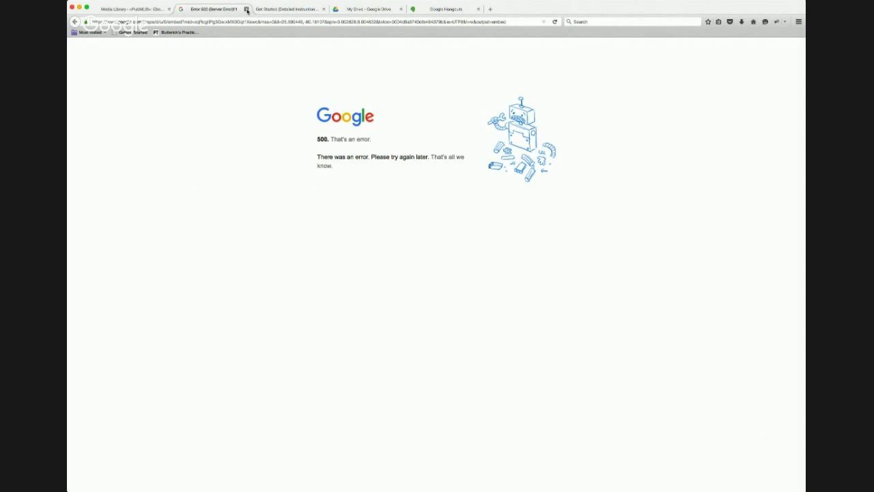
pyautogui.click(247, 9)
# Preview the Soldier Key map source again, view the island marker's details, and close the map.
pyautogui.click(453, 254)
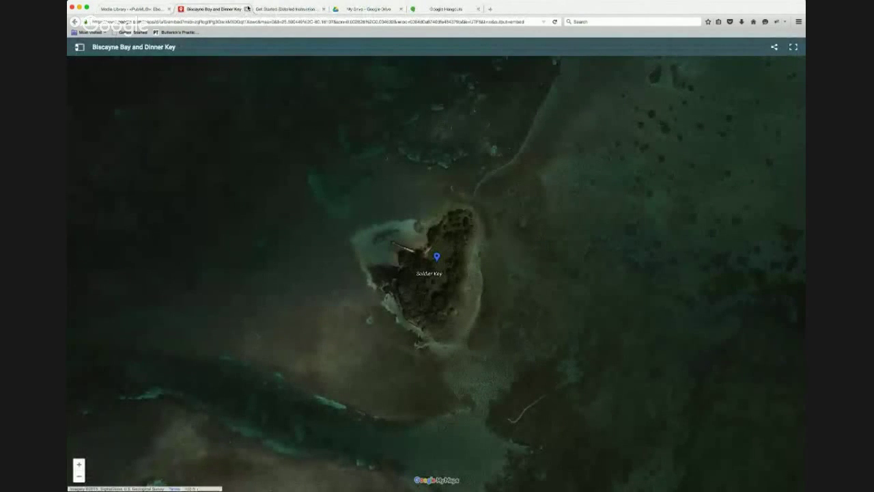
pyautogui.moveTo(390, 246); pyautogui.dragTo(430, 268)
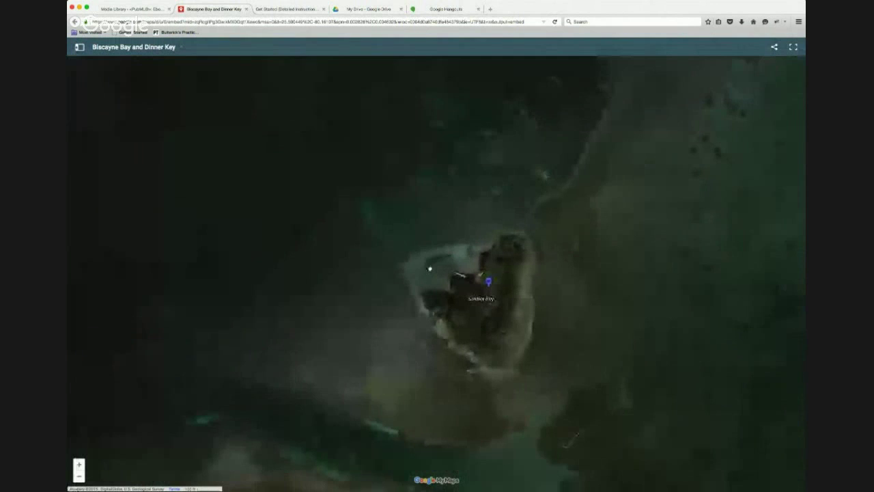
pyautogui.click(79, 476)
pyautogui.click(79, 476)
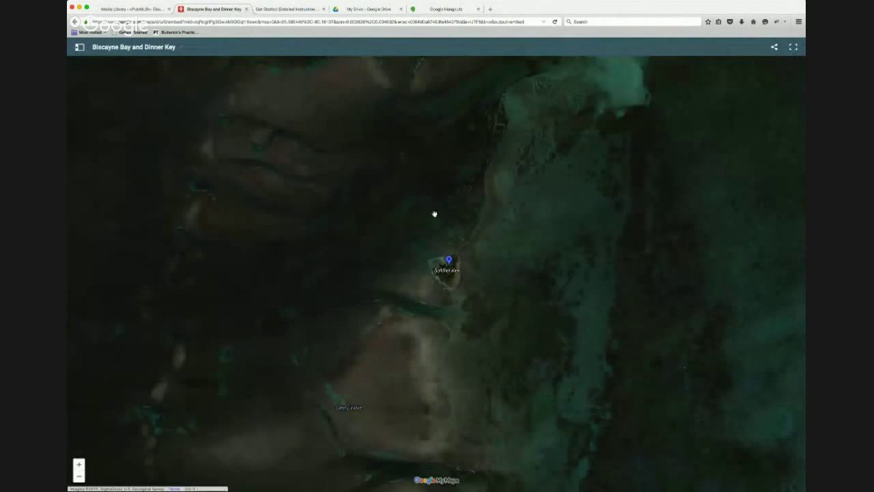
pyautogui.click(449, 263)
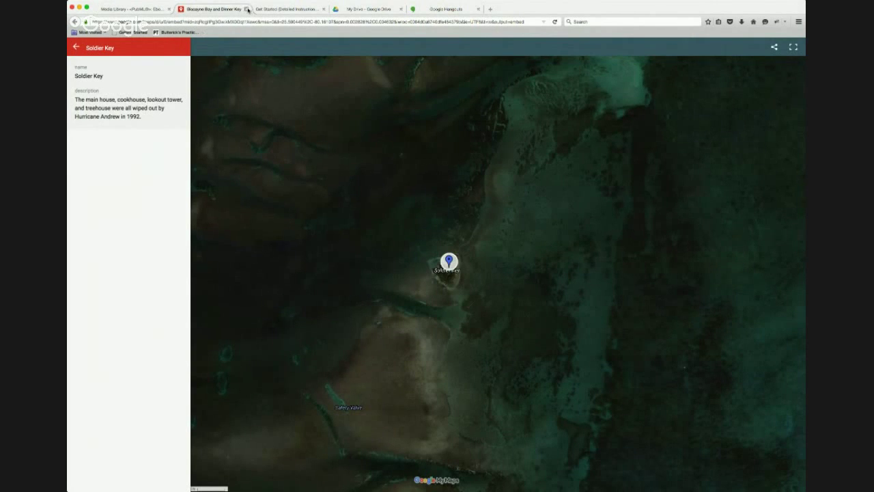
pyautogui.click(247, 9)
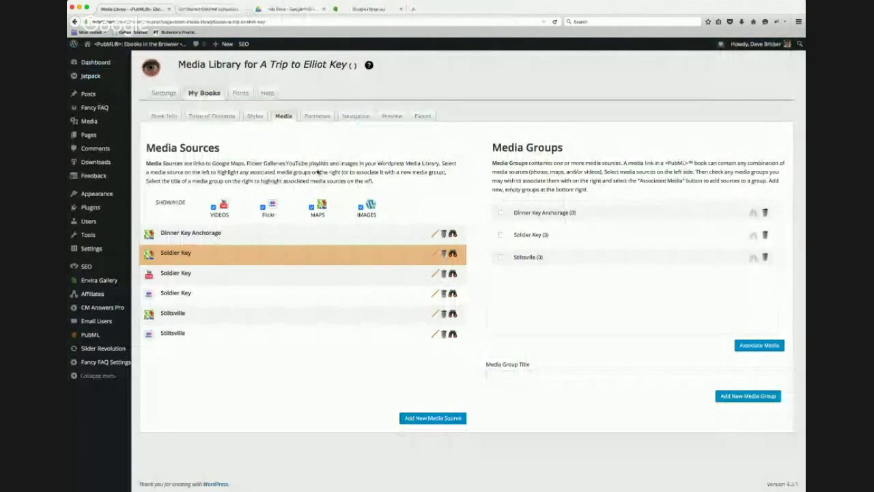
# Preview the Soldier Key YouTube playlist and Flickr album sources and return to the media library.
pyautogui.click(452, 275)
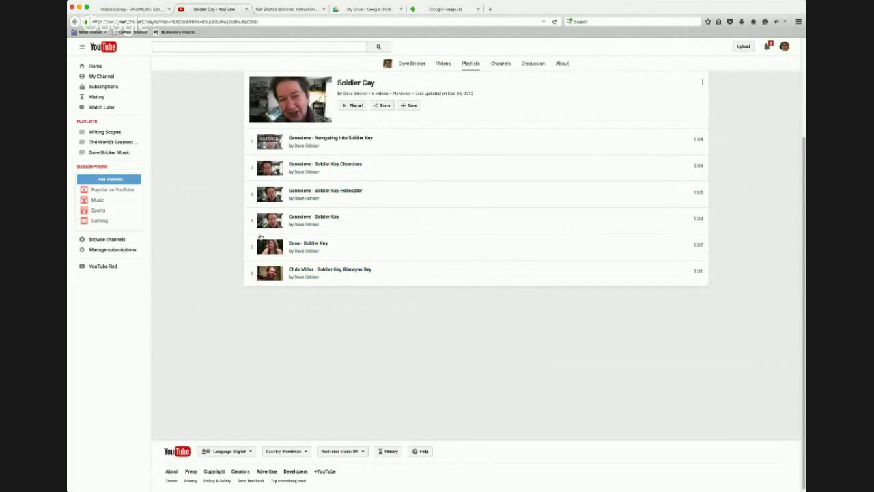
pyautogui.click(246, 8)
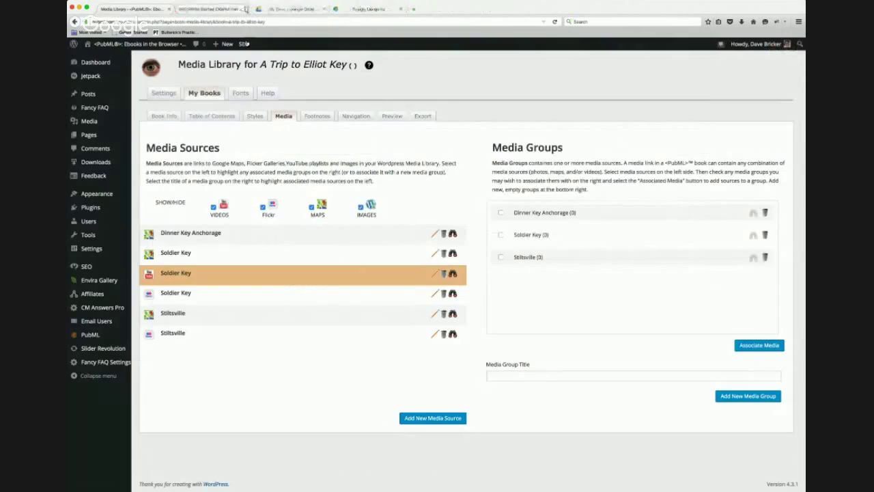
pyautogui.click(452, 294)
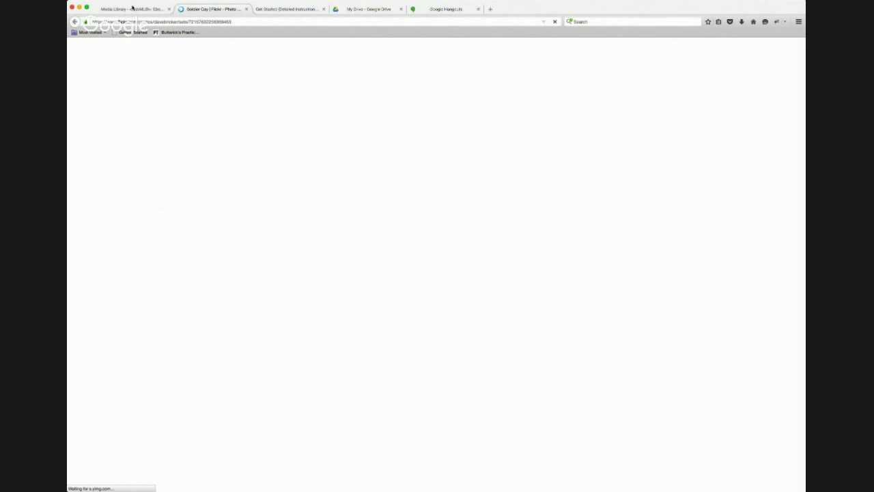
pyautogui.click(132, 8)
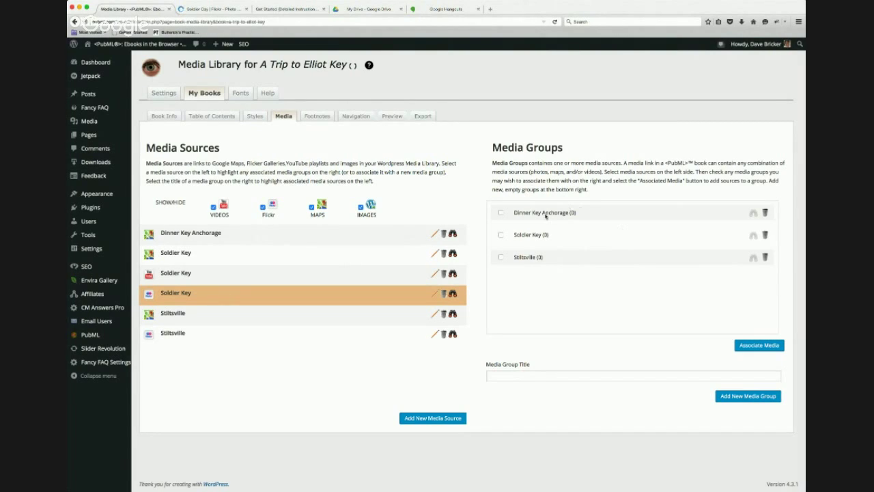
# Associate the Dinner Key Anchorage map source with the Dinner Key Anchorage media group.
pyautogui.click(197, 233)
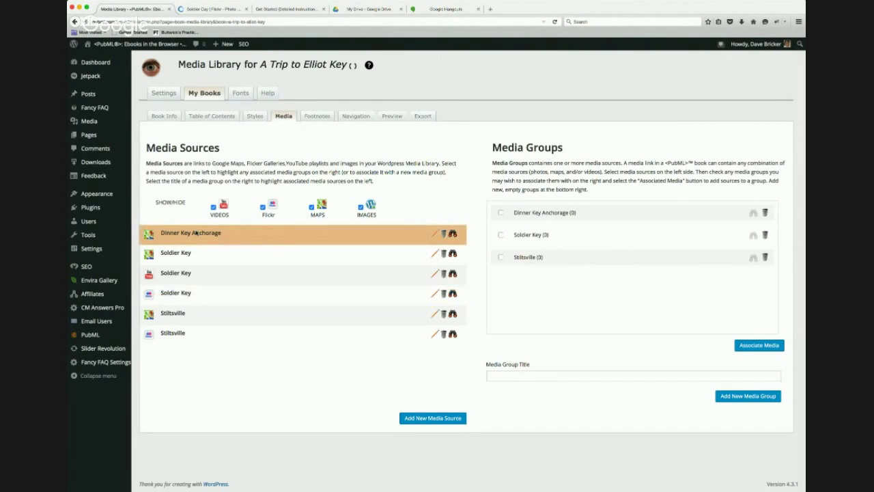
pyautogui.click(500, 213)
pyautogui.click(763, 346)
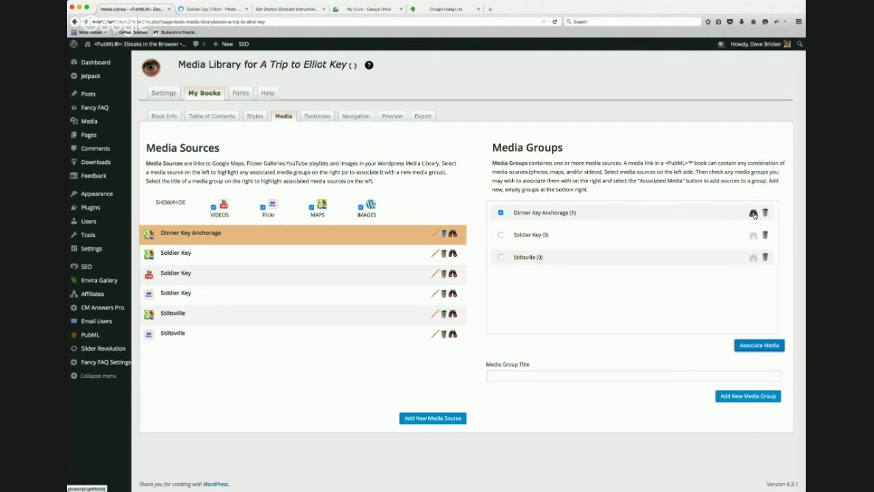
# Try to preview the Dinner Key Anchorage group, reload the media library, and highlight the group's associated sources.
pyautogui.click(754, 213)
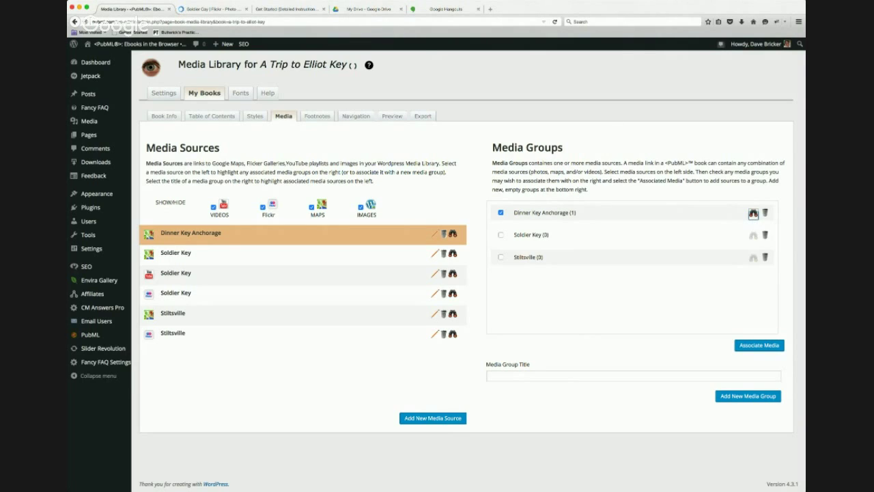
pyautogui.click(555, 22)
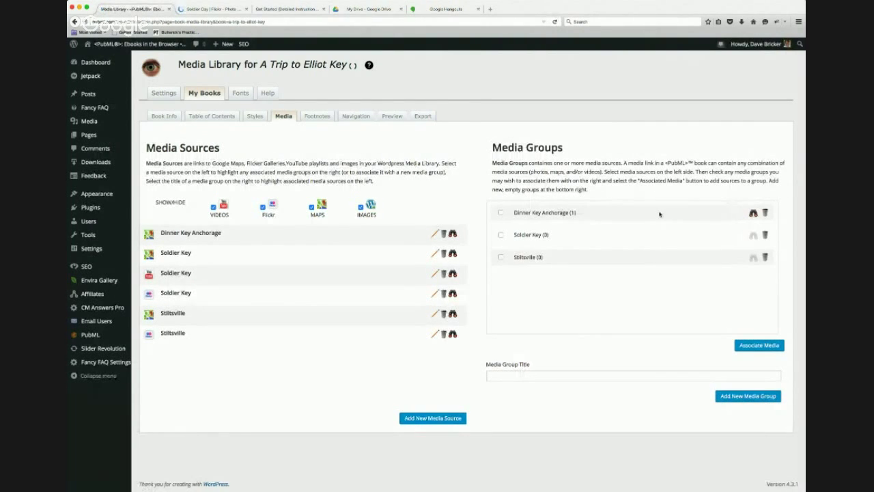
pyautogui.click(558, 213)
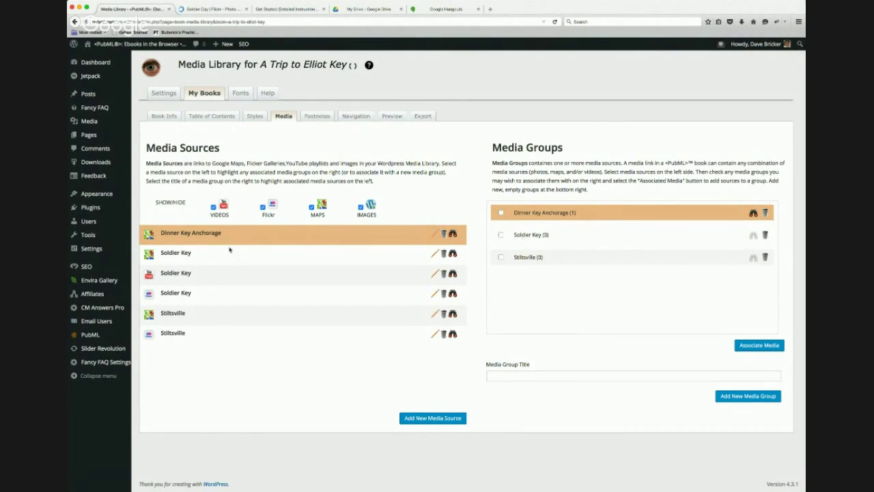
# Associate the Soldier Key map source with the Soldier Key media group.
pyautogui.click(190, 257)
pyautogui.click(501, 235)
pyautogui.click(764, 345)
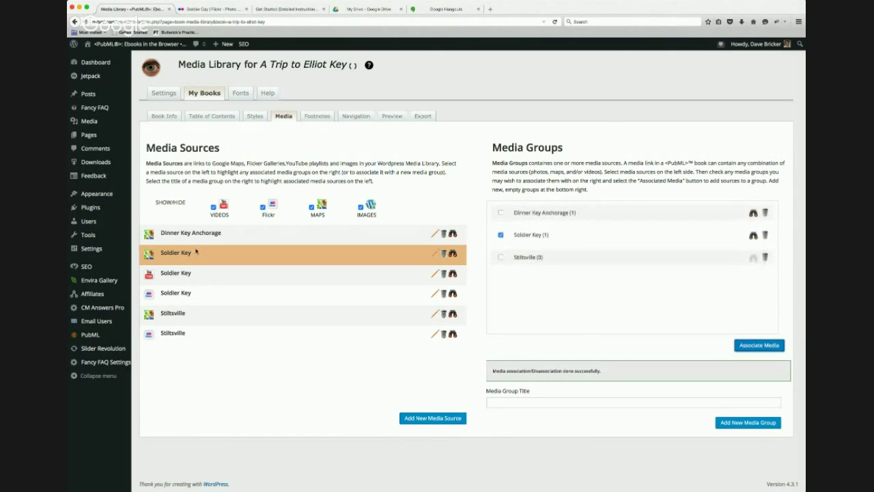
# Associate the Soldier Key YouTube playlist and Flickr album sources with the Soldier Key media group.
pyautogui.click(180, 275)
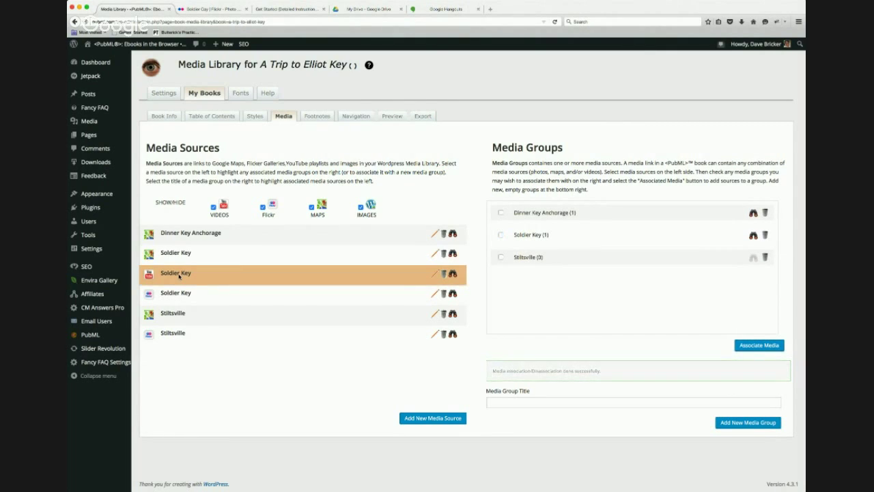
pyautogui.click(501, 235)
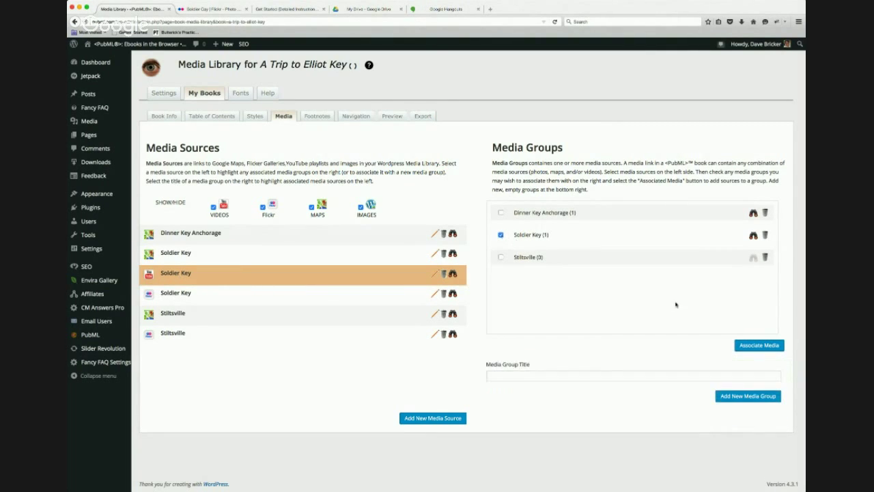
pyautogui.click(764, 347)
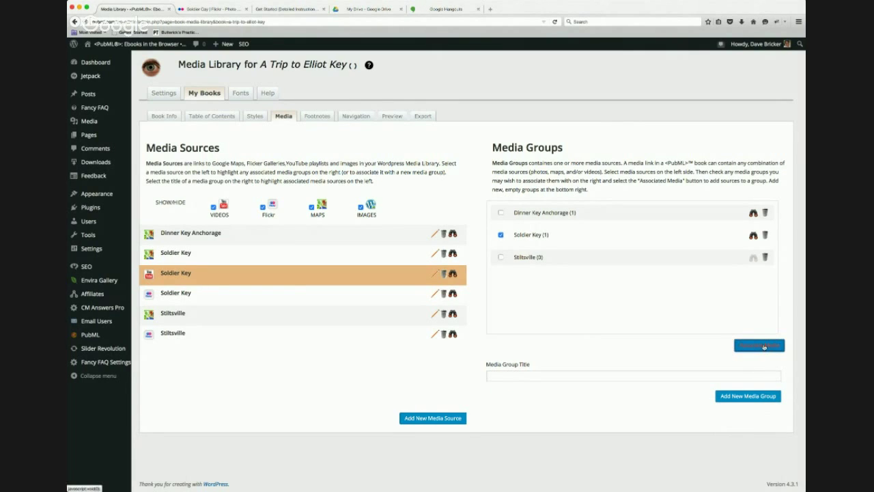
pyautogui.click(176, 294)
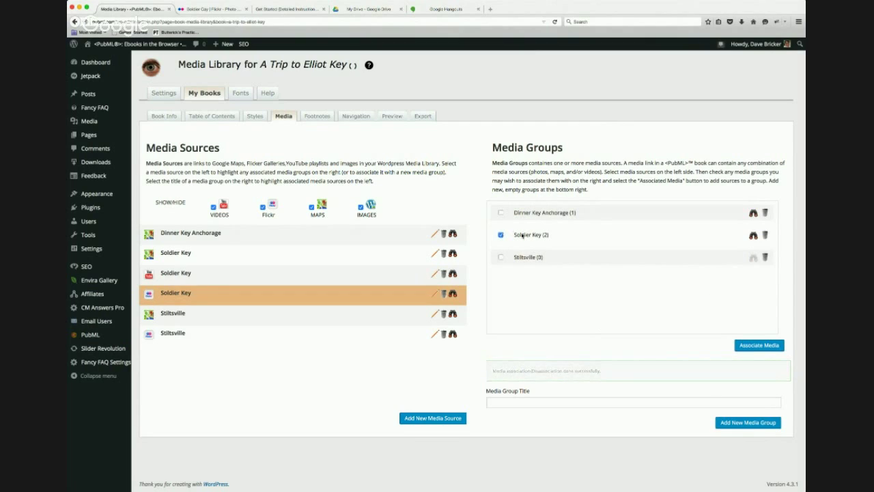
pyautogui.click(774, 347)
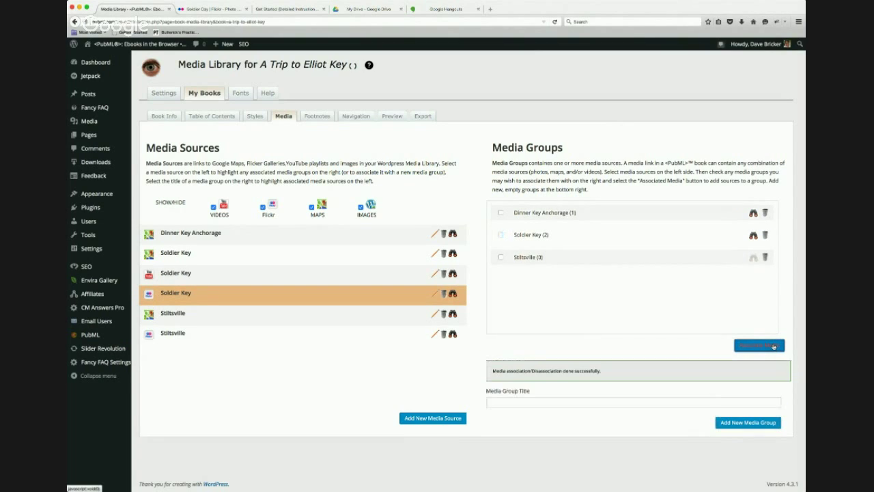
# View the loaded Soldier Key Flickr album, close it and the Get Started page, and return to the media library.
pyautogui.click(204, 11)
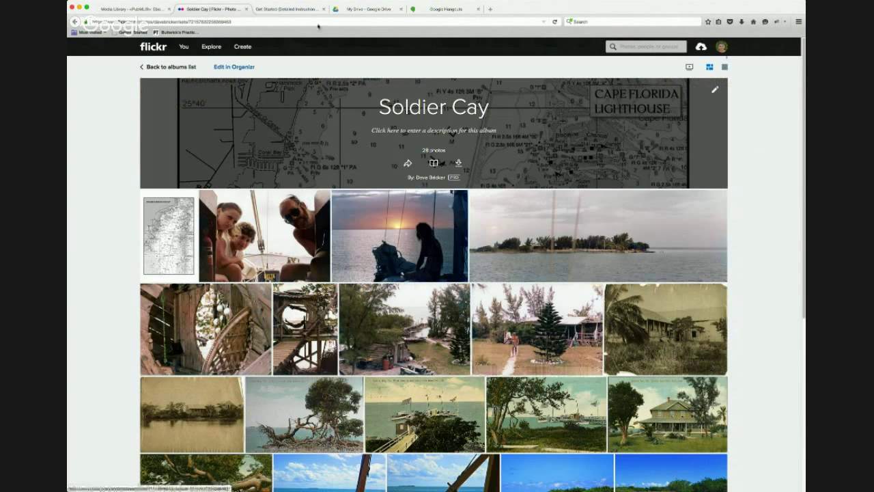
pyautogui.click(246, 9)
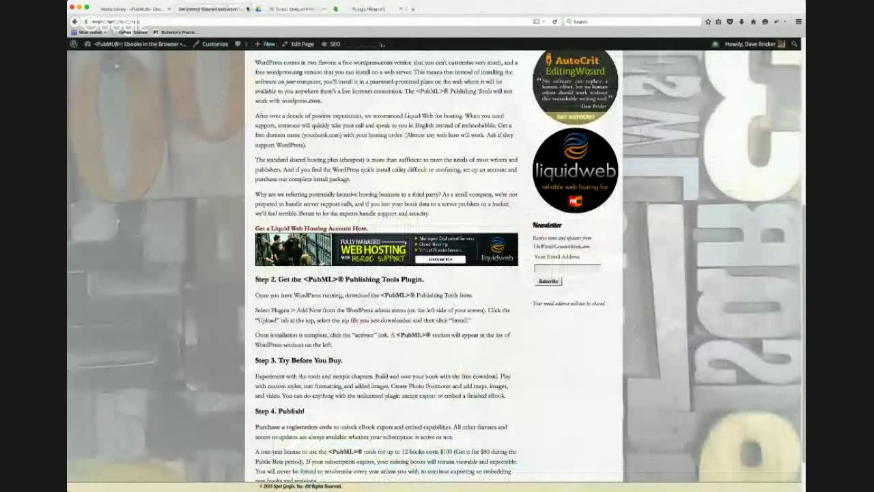
pyautogui.click(247, 9)
pyautogui.click(142, 10)
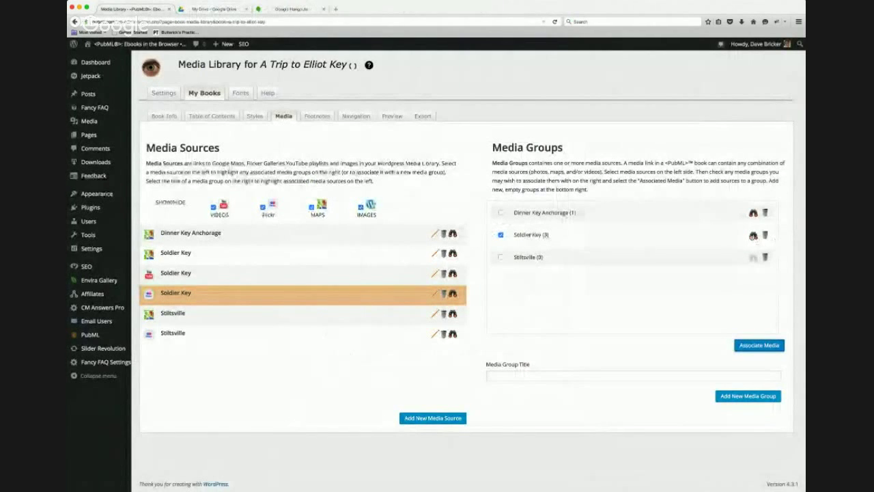
# Associate the Stiltsville map and Stiltsville Flickr sources with the Stiltsville media group.
pyautogui.click(154, 315)
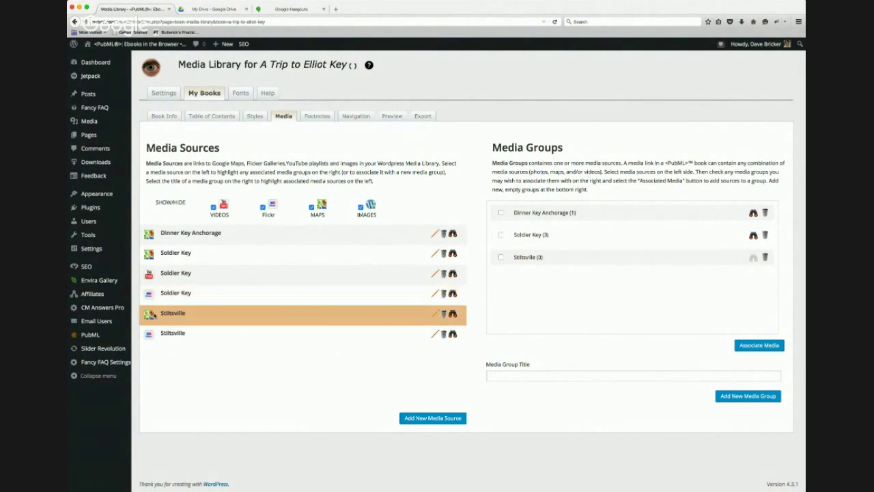
pyautogui.click(501, 258)
pyautogui.click(754, 345)
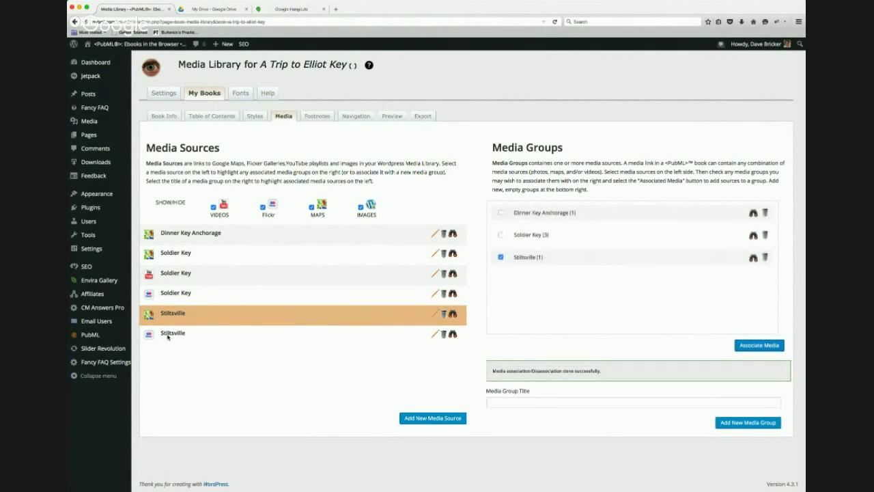
pyautogui.click(167, 336)
pyautogui.click(501, 258)
pyautogui.click(743, 347)
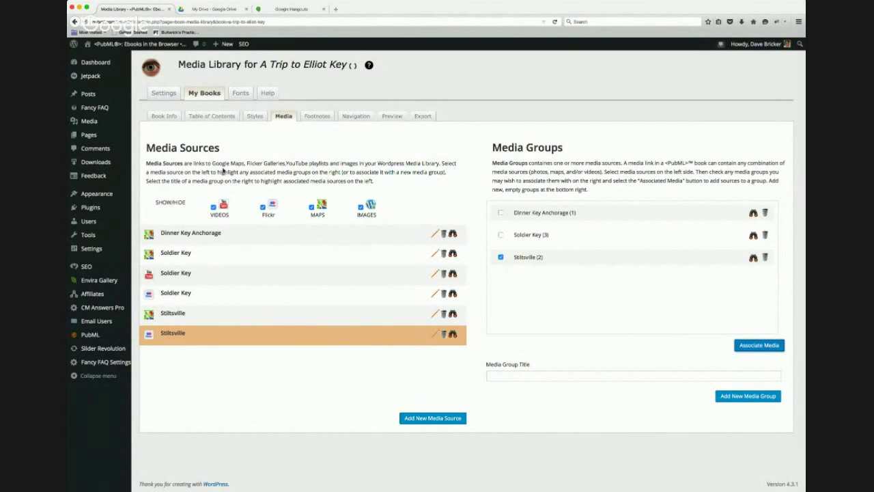
# Open the Time to Sail! section for editing and link the words "Dinner Key" to the Dinner Key Anchorage media group.
pyautogui.click(214, 117)
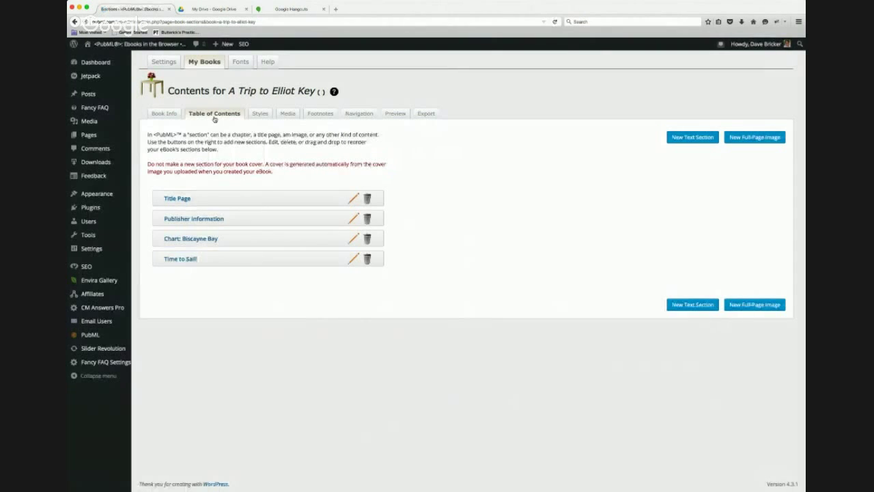
pyautogui.click(355, 259)
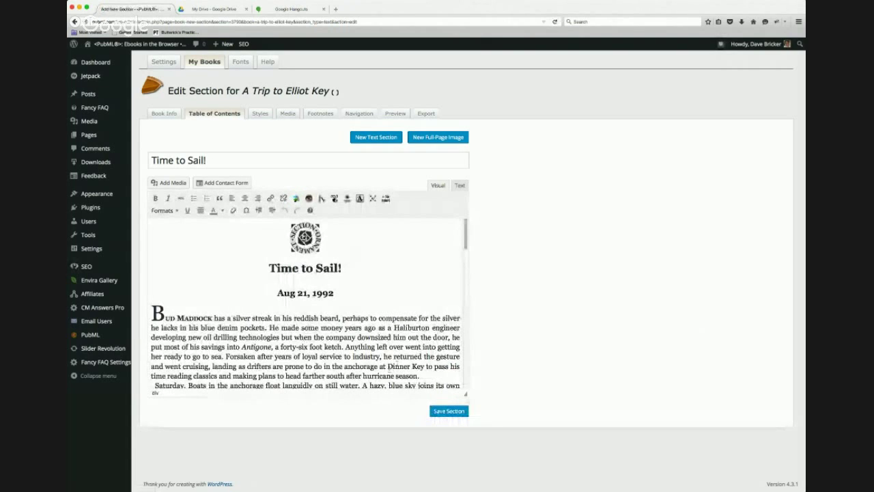
pyautogui.moveTo(388, 366); pyautogui.dragTo(425, 367)
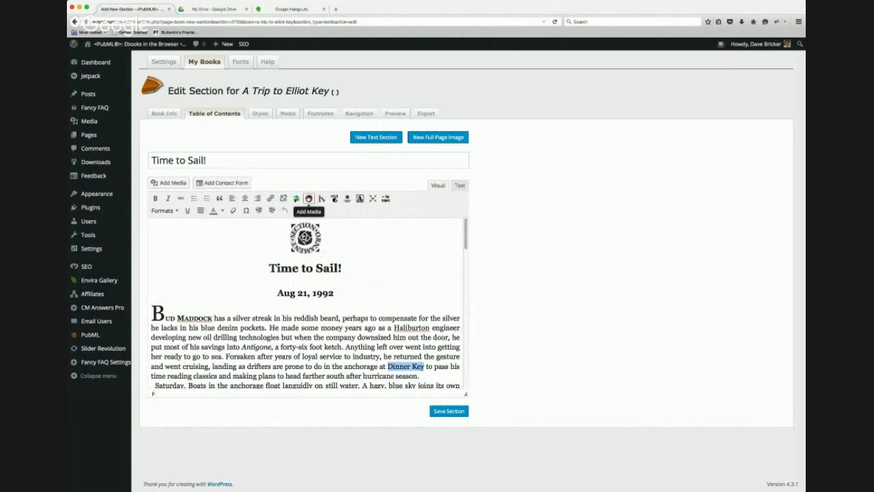
pyautogui.click(309, 199)
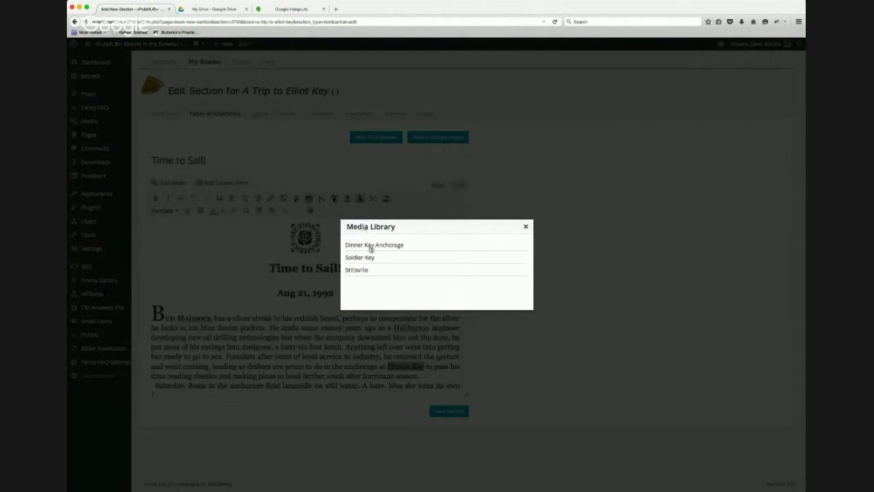
pyautogui.click(370, 245)
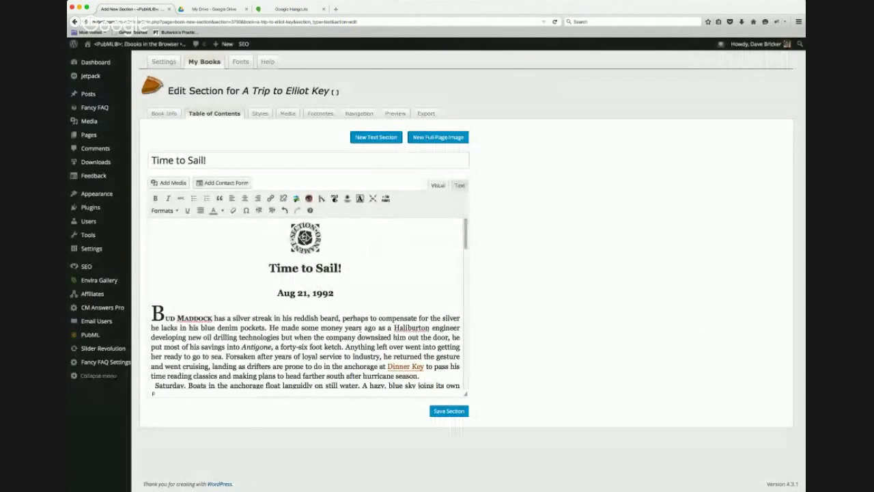
# Link the word "Stiltsville" in the section text to the Stiltsville media group.
pyautogui.scroll(-2, 305, 304)
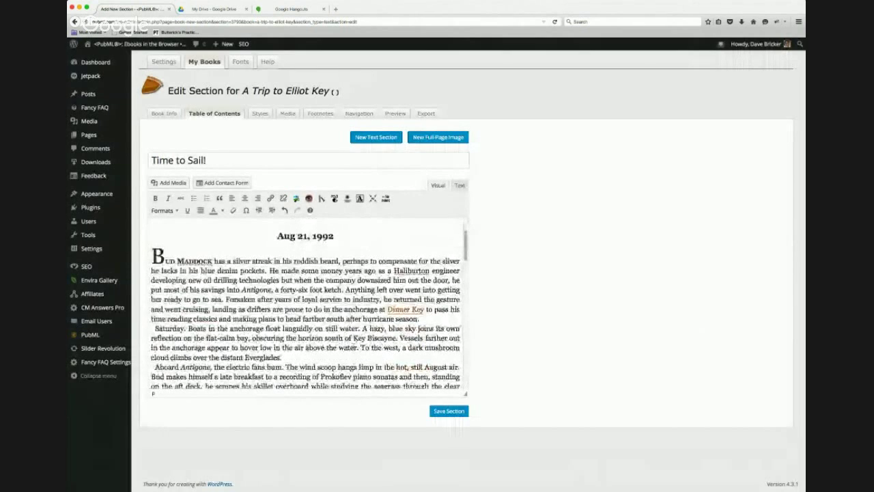
pyautogui.scroll(-3, 316, 347)
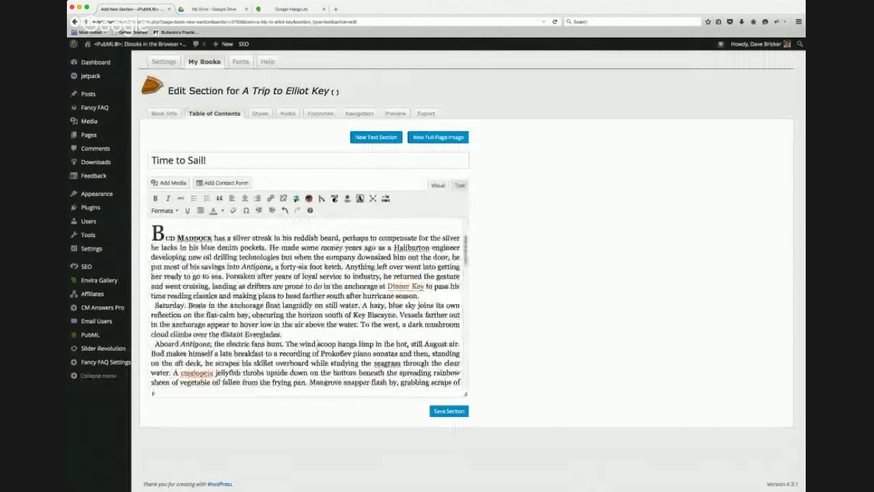
pyautogui.scroll(-2, 333, 330)
pyautogui.scroll(-4, 333, 330)
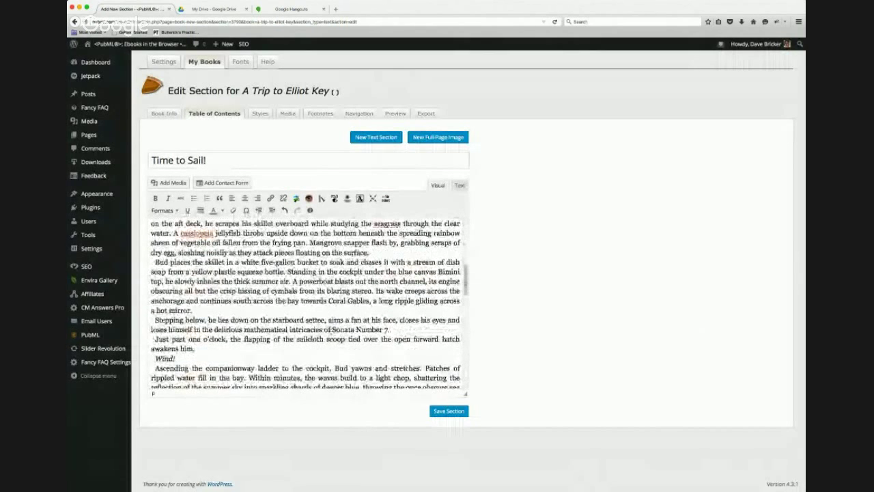
pyautogui.scroll(-4, 309, 301)
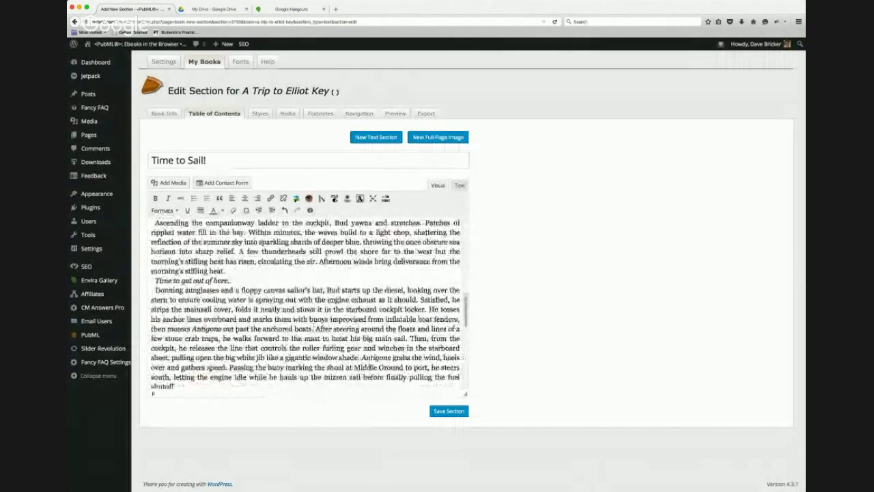
pyautogui.scroll(-5, 304, 347)
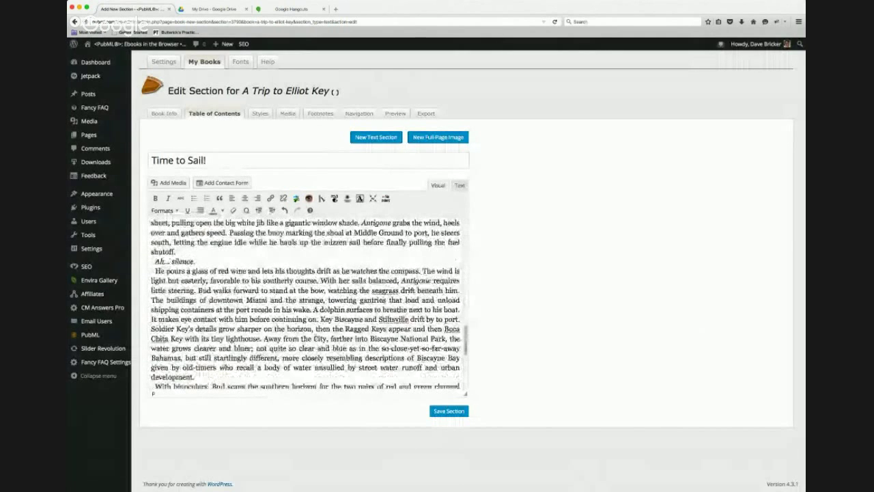
pyautogui.doubleClick(406, 319)
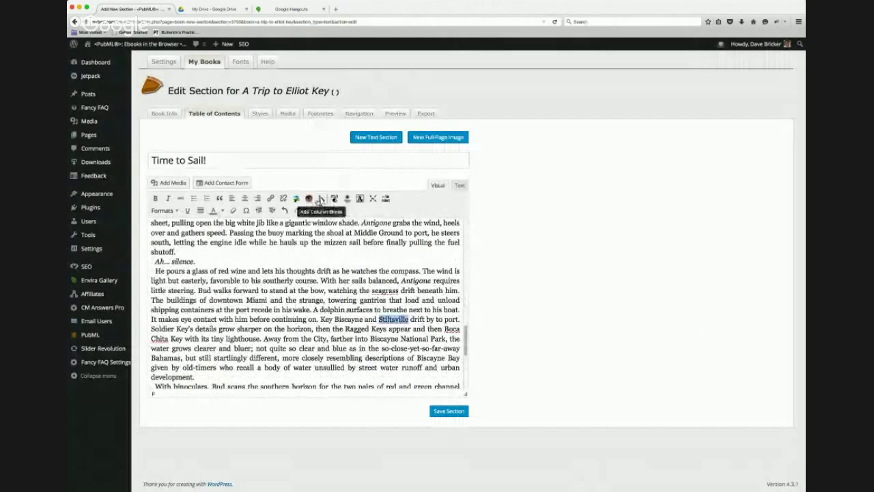
pyautogui.click(310, 199)
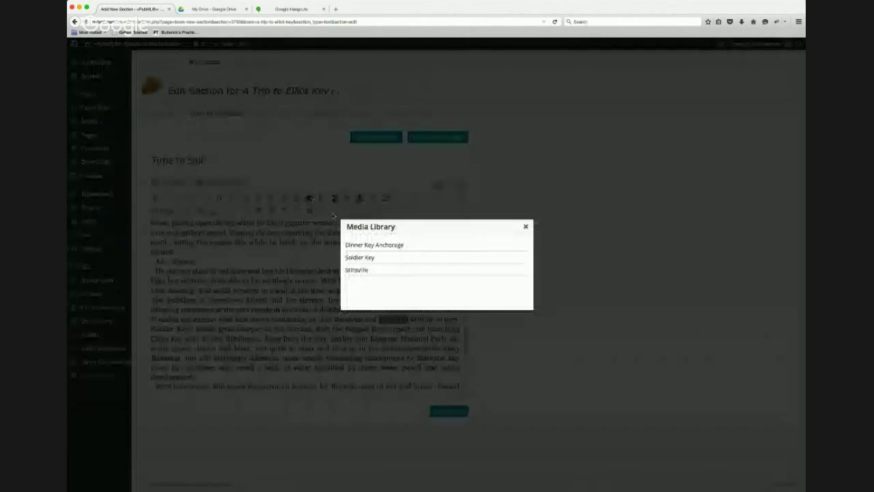
pyautogui.click(365, 270)
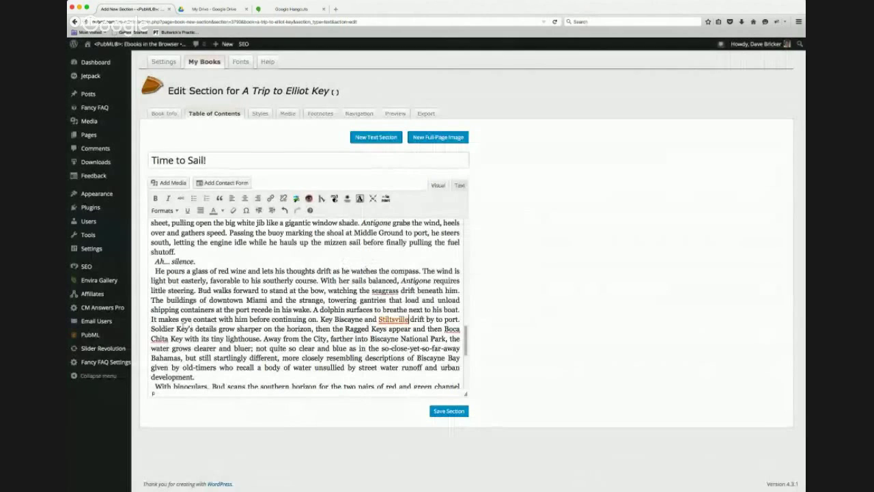
# Link the words "Soldier Key's" to the Soldier Key media group and save the section.
pyautogui.moveTo(193, 328); pyautogui.dragTo(146, 330)
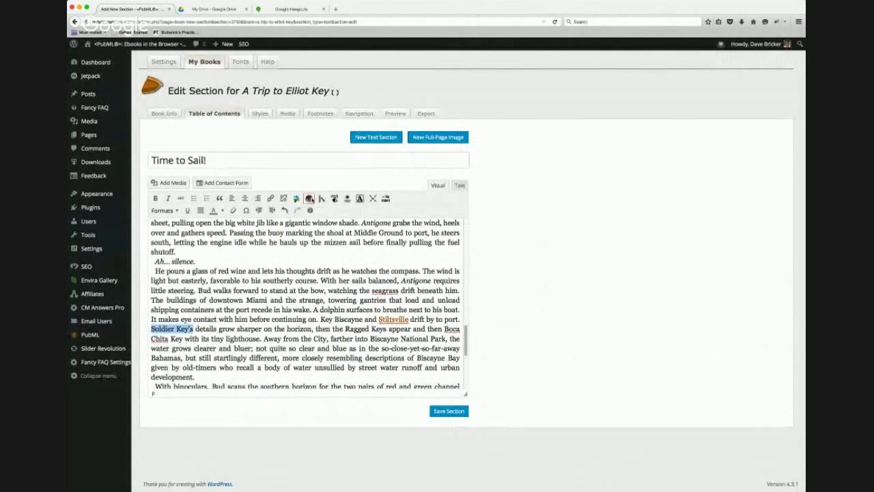
pyautogui.click(310, 199)
pyautogui.click(400, 257)
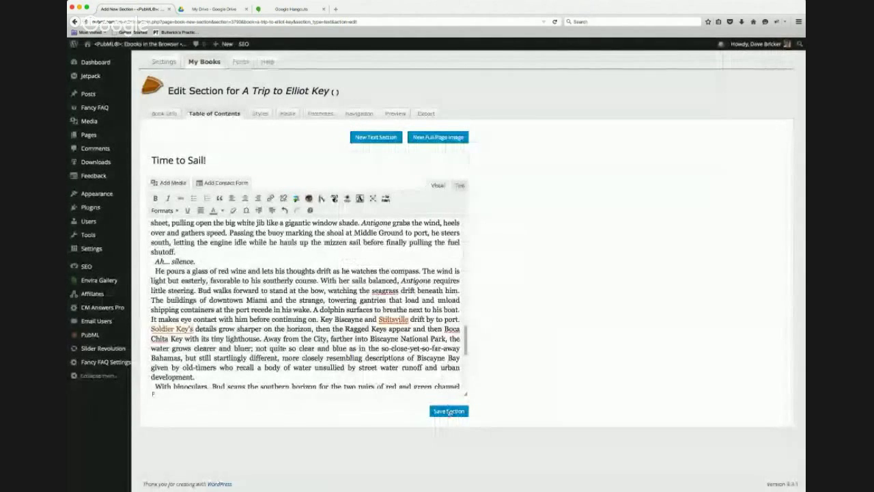
pyautogui.click(449, 411)
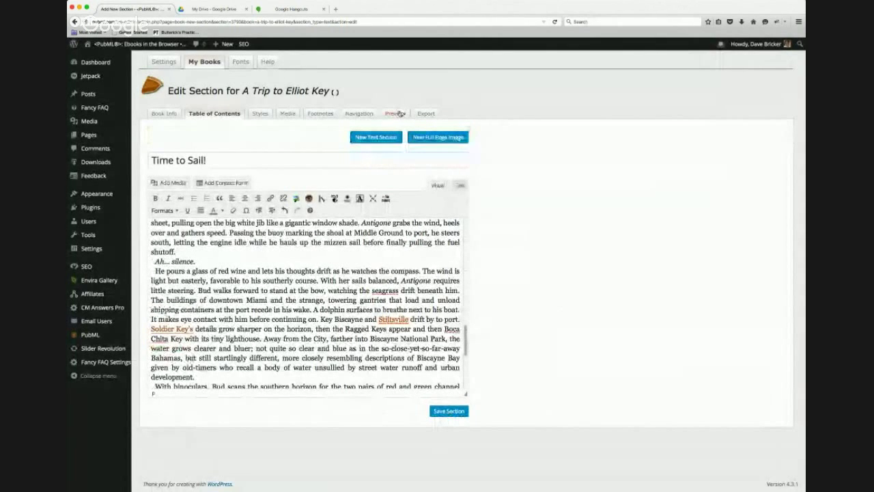
# Preview the ebook, go to the Time to Sail! chapter, and view and close the Dinner Key media link's map.
pyautogui.click(401, 113)
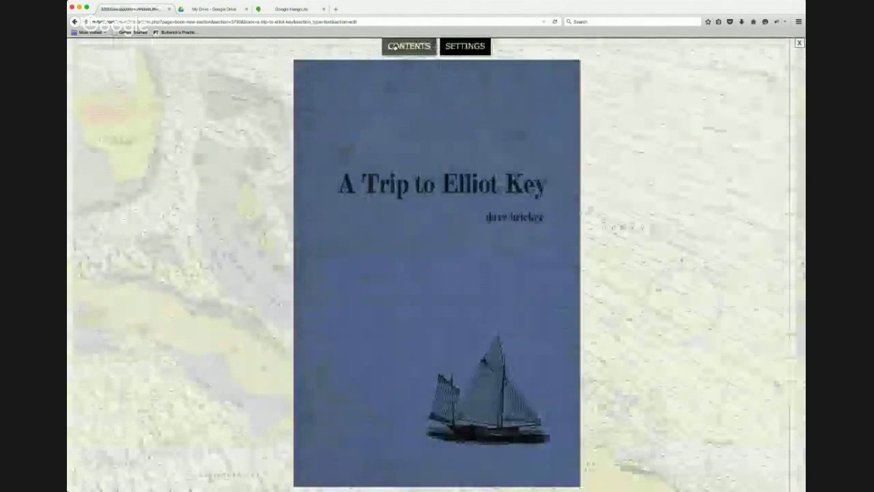
pyautogui.click(408, 46)
pyautogui.click(419, 123)
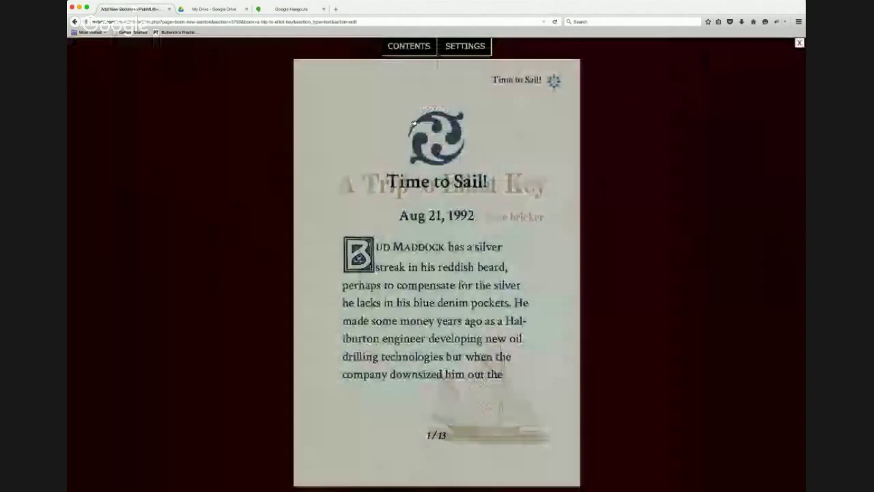
pyautogui.click(656, 230)
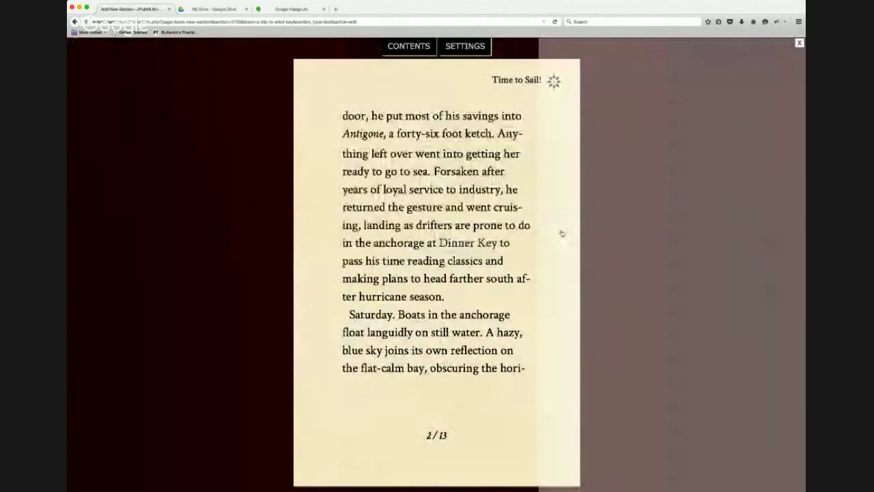
pyautogui.click(461, 244)
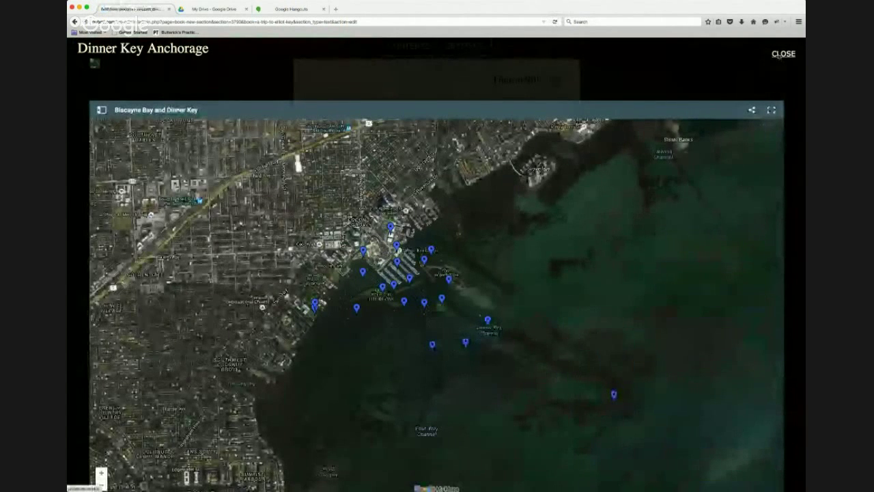
pyautogui.click(782, 54)
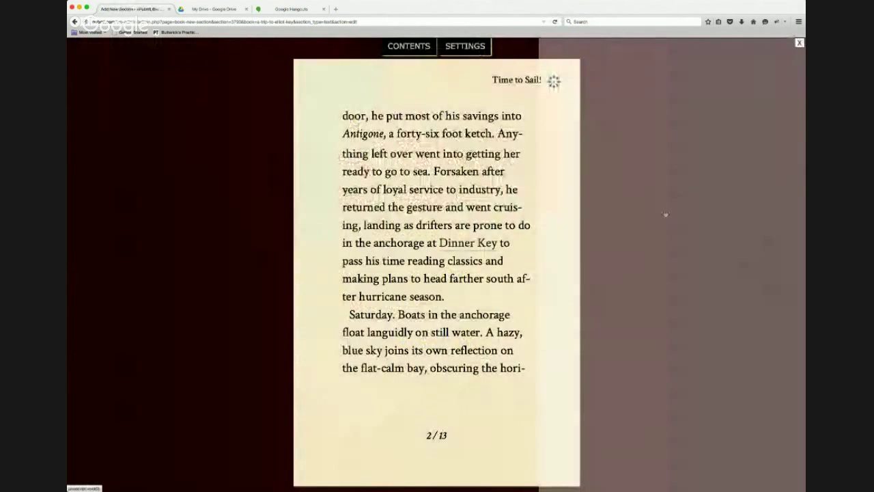
# Page through the chapter preview to page 9, then view and close the media behind the Stiltsville link.
pyautogui.click(666, 214)
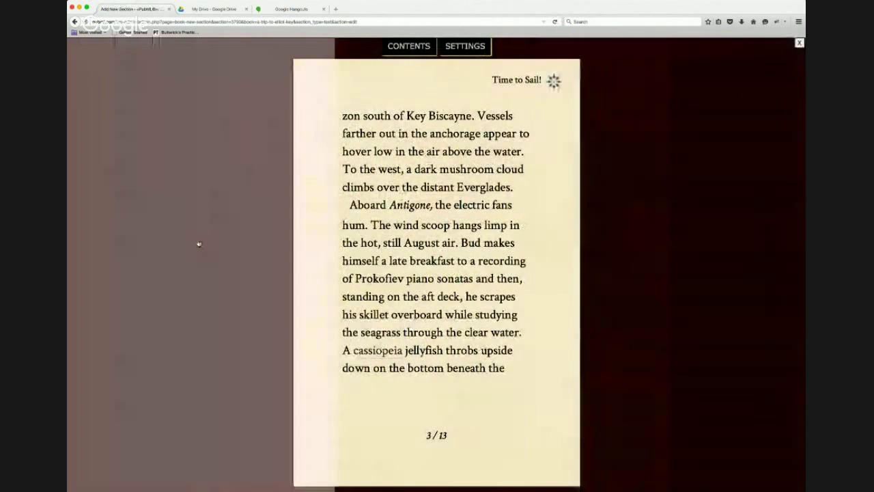
pyautogui.click(199, 244)
pyautogui.click(199, 244)
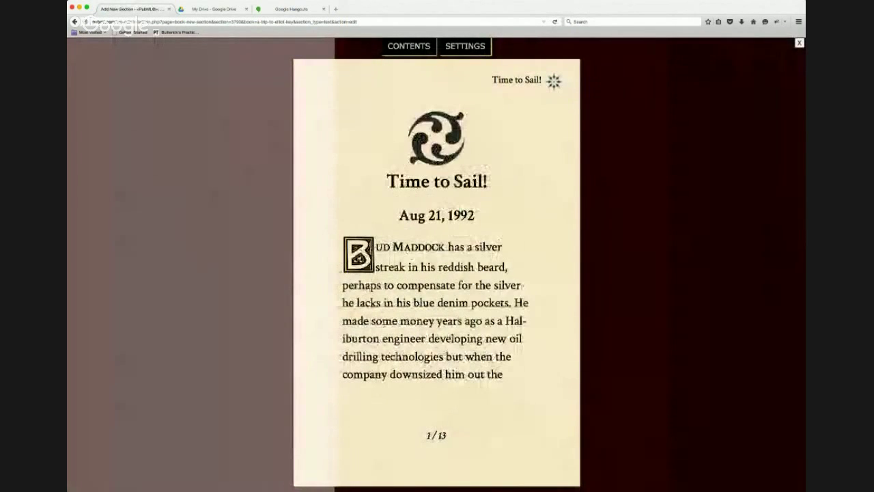
pyautogui.click(626, 276)
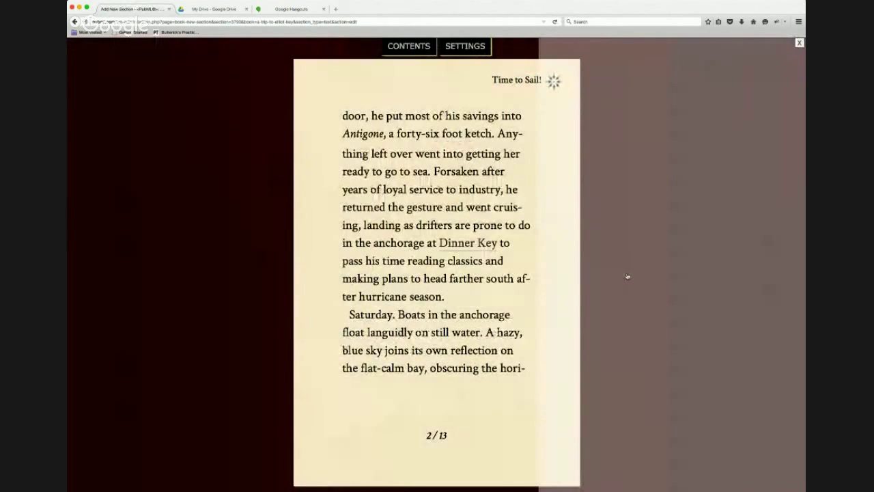
pyautogui.click(627, 276)
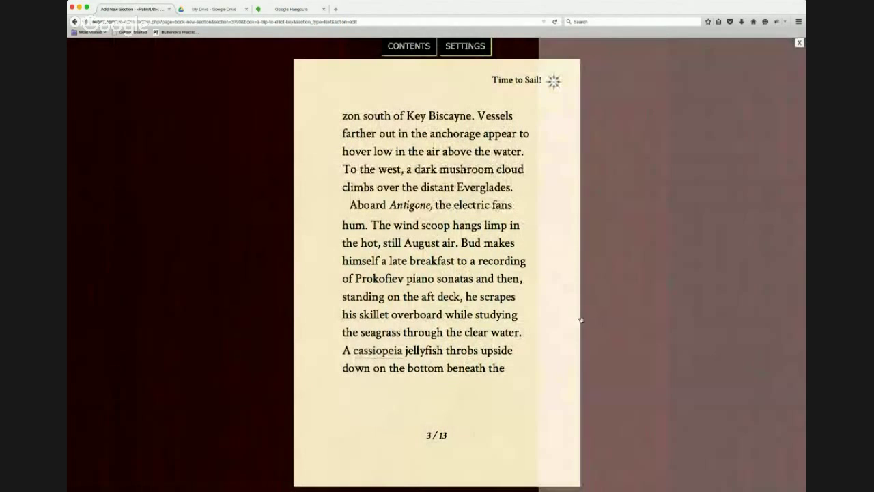
pyautogui.click(616, 307)
pyautogui.click(616, 307)
pyautogui.click(617, 307)
pyautogui.click(617, 308)
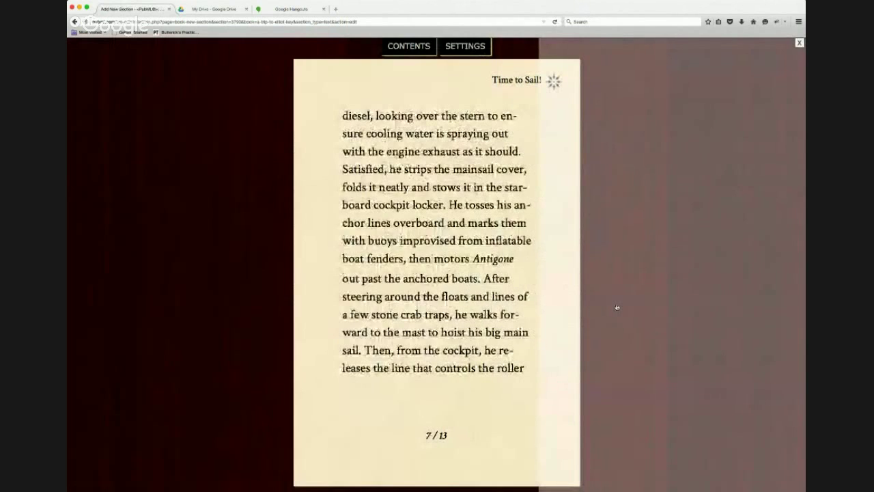
pyautogui.click(616, 307)
pyautogui.click(617, 307)
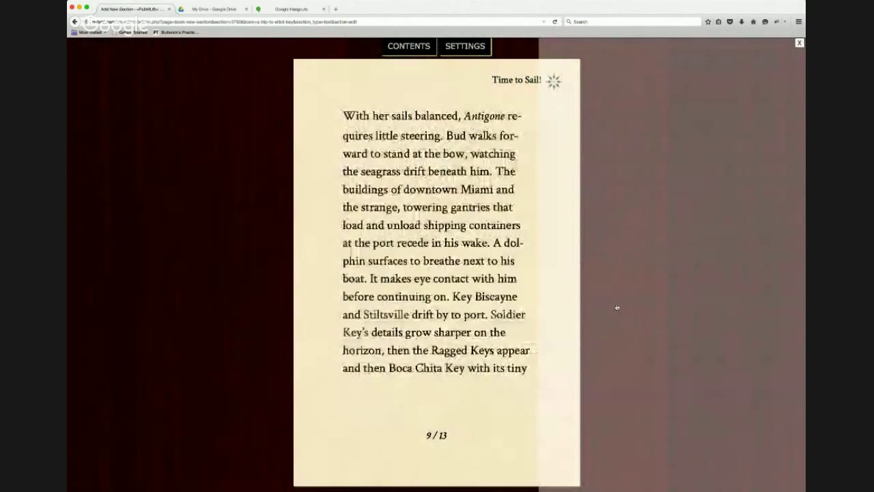
pyautogui.click(387, 317)
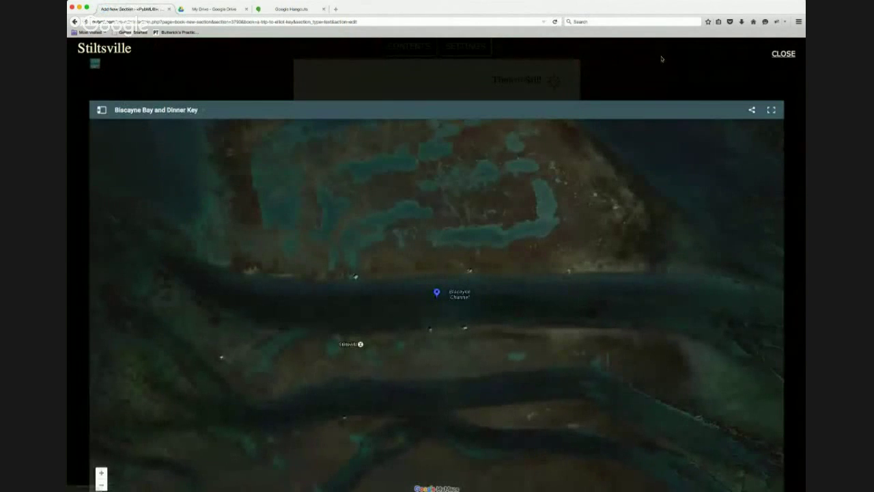
pyautogui.click(784, 54)
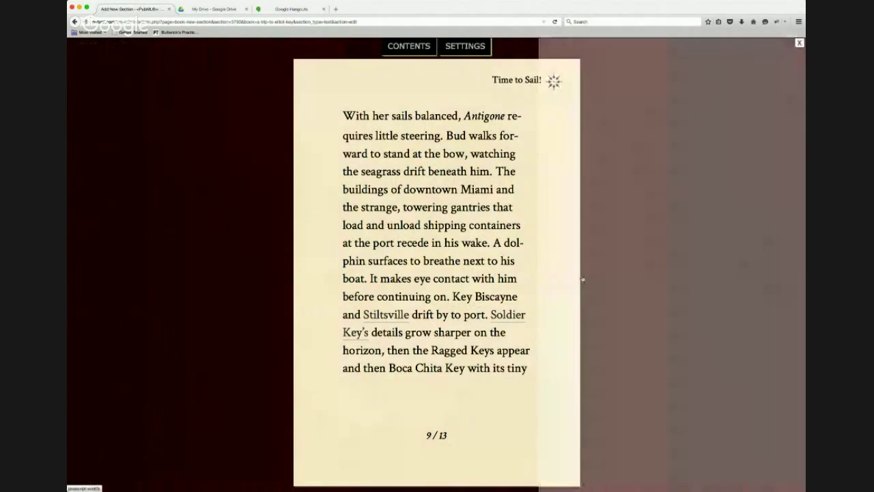
# Try to view the media behind the "Soldier Key's" link, close the viewer, and return to page 9.
pyautogui.click(502, 314)
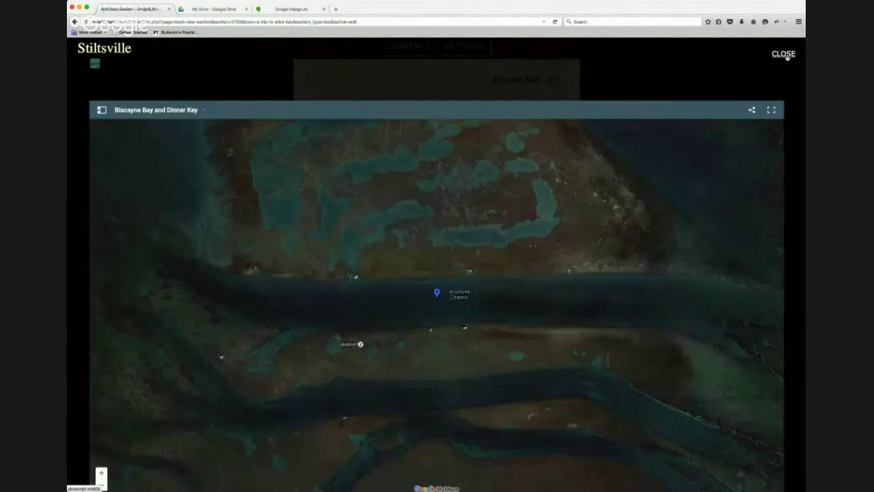
pyautogui.click(784, 54)
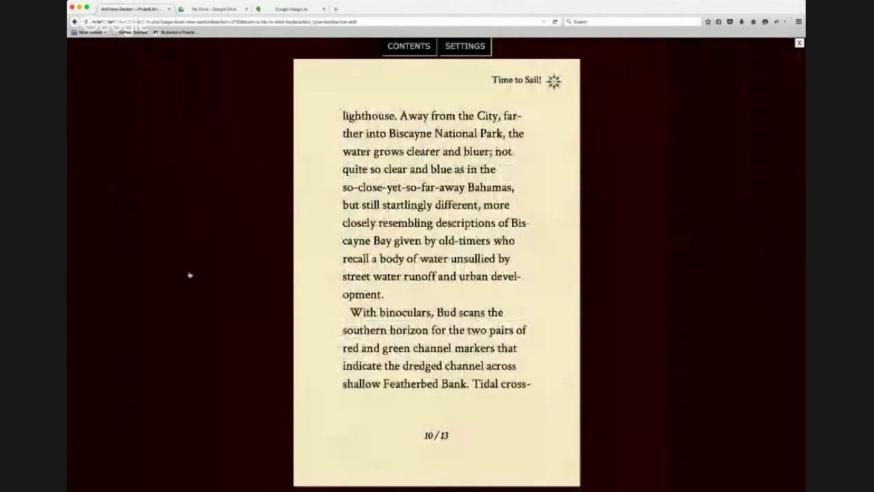
pyautogui.click(196, 273)
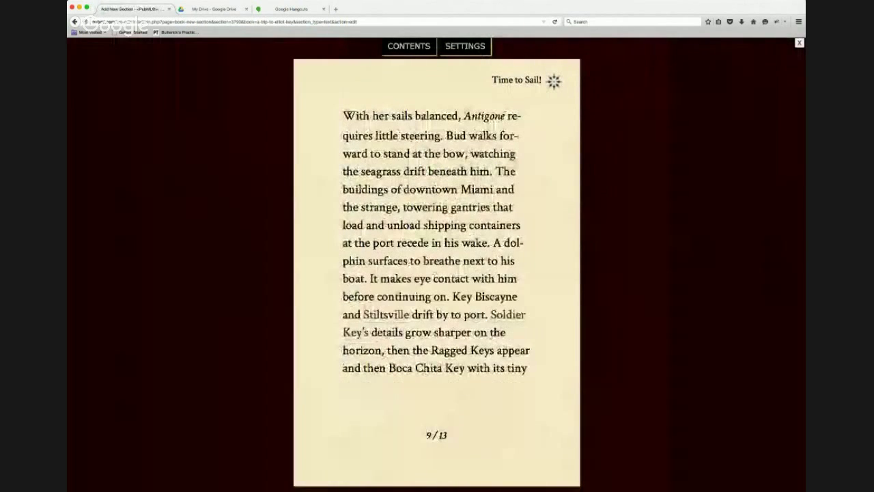
# View the media behind the "Soldier Key's" link on page 9, close the viewer, and exit the ebook preview.
pyautogui.click(504, 315)
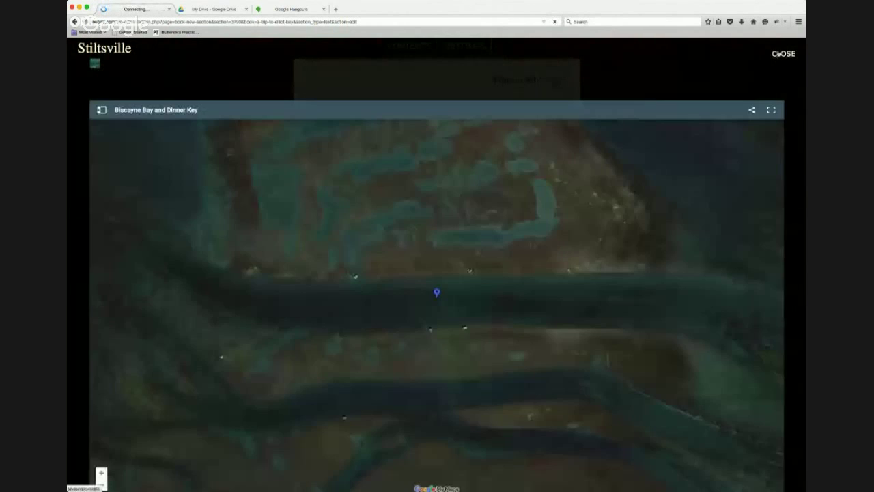
pyautogui.click(783, 53)
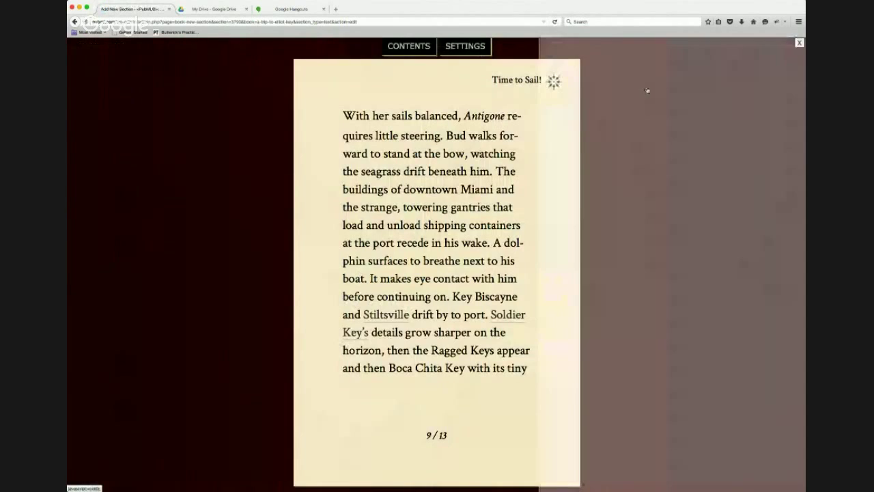
pyautogui.click(799, 43)
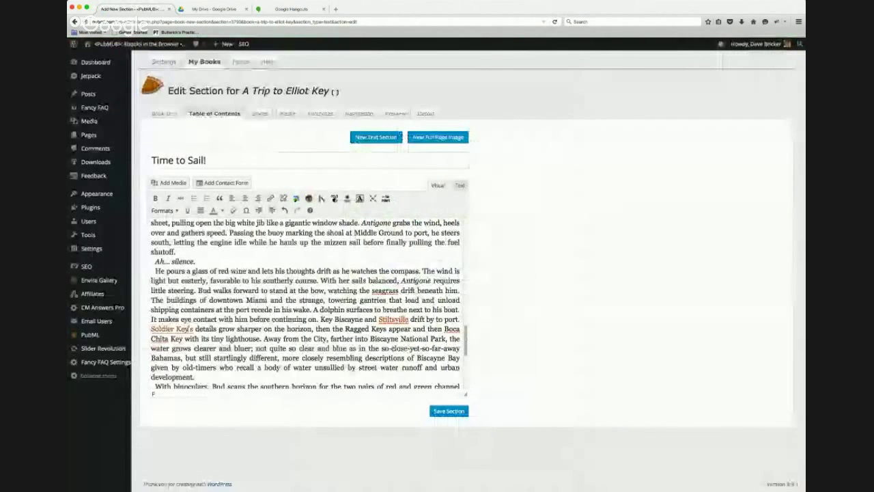
# Remove the existing link from the words "Soldier Key's", relink them to the Soldier Key media group, and save the section.
pyautogui.click(179, 329)
pyautogui.moveTo(194, 329); pyautogui.dragTo(151, 330)
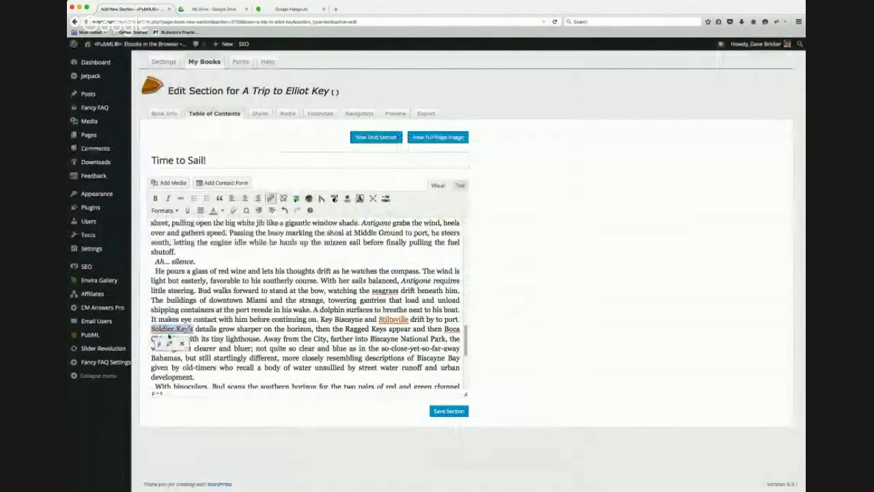
pyautogui.click(182, 344)
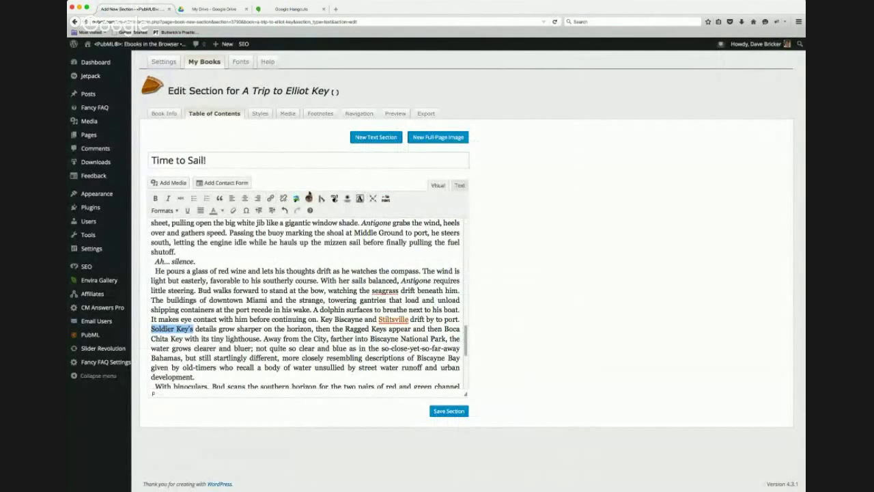
pyautogui.click(307, 198)
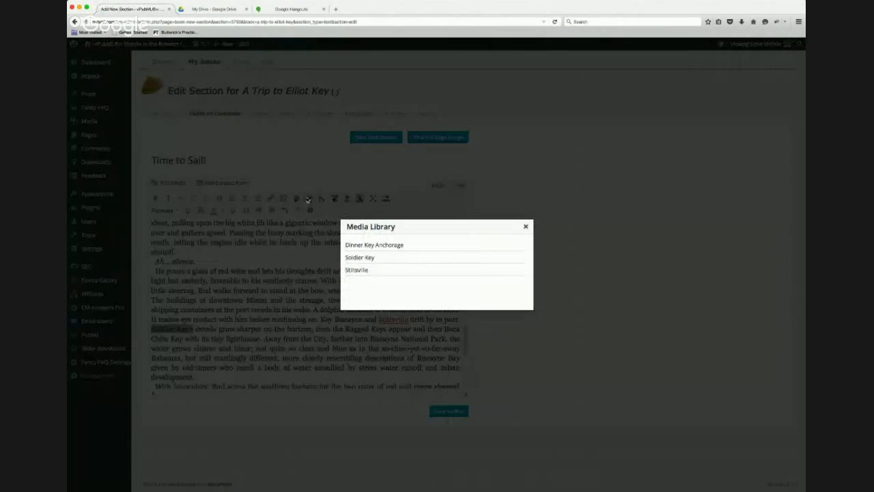
pyautogui.click(365, 257)
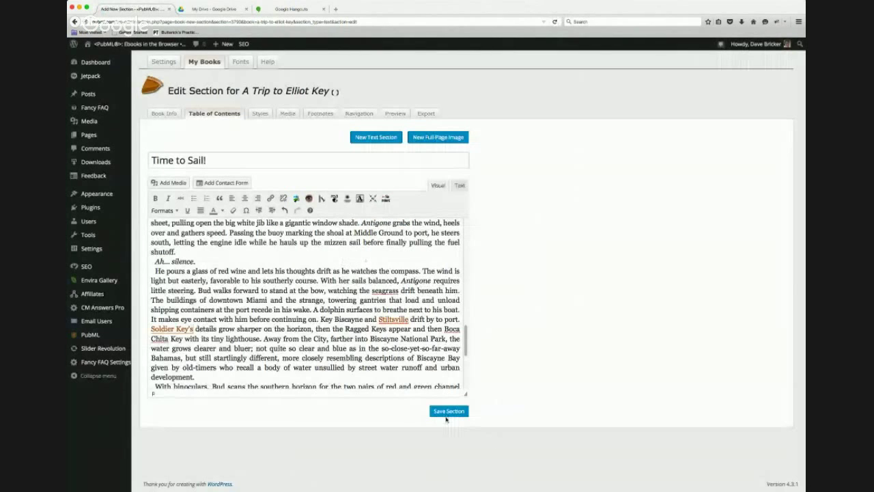
pyautogui.click(447, 411)
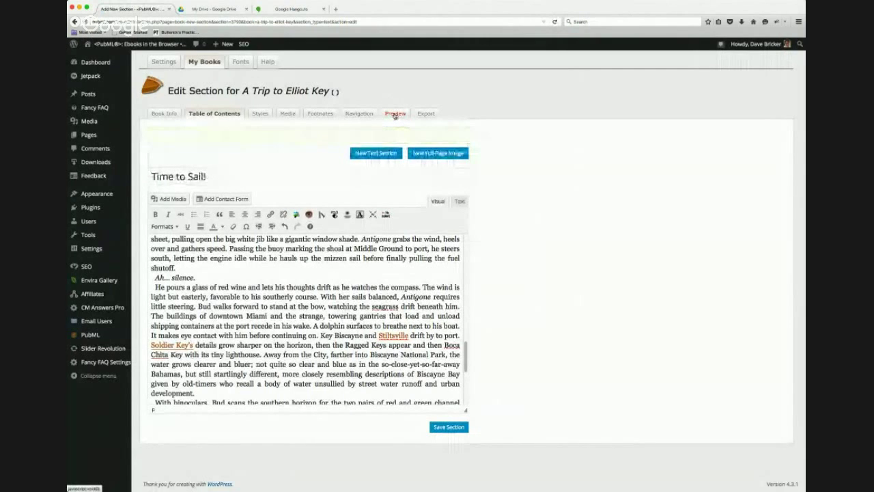
# Preview the ebook and page through the Time to Sail! chapter to page 9.
pyautogui.click(395, 114)
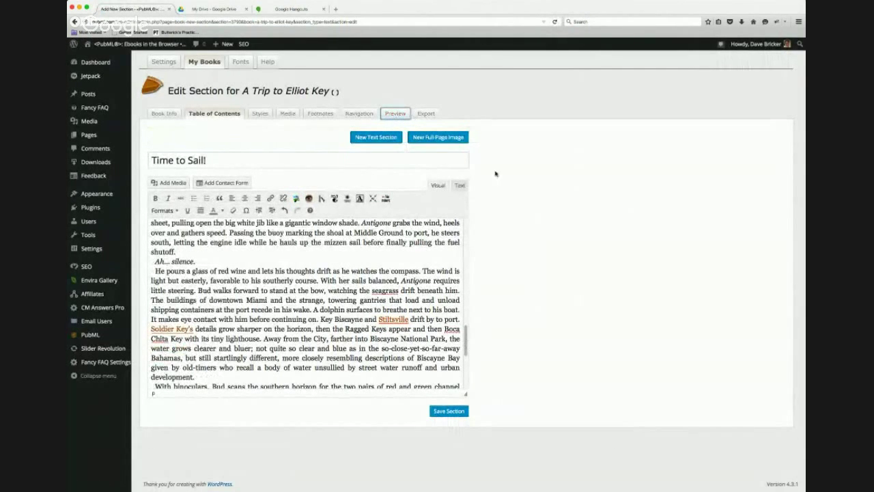
pyautogui.click(398, 114)
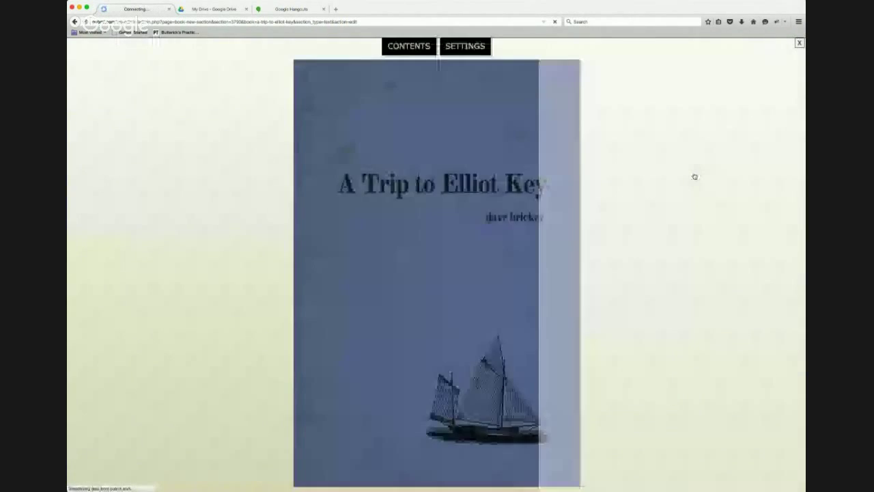
pyautogui.click(409, 47)
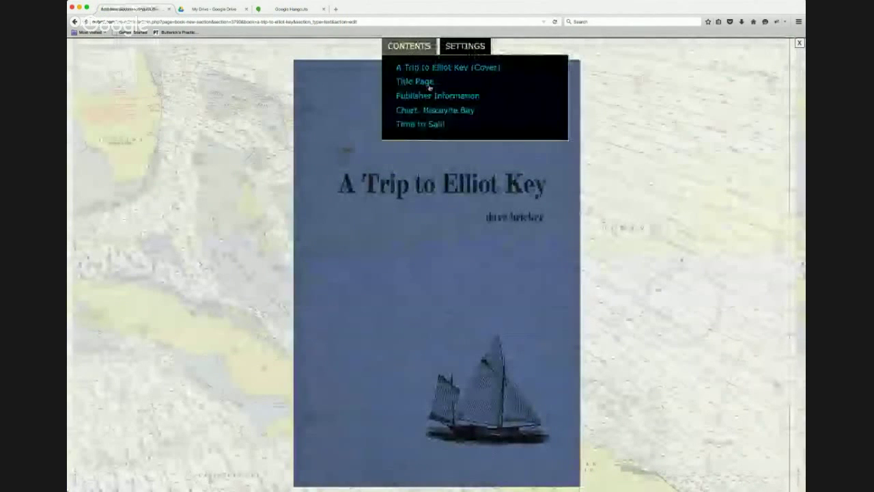
pyautogui.click(434, 124)
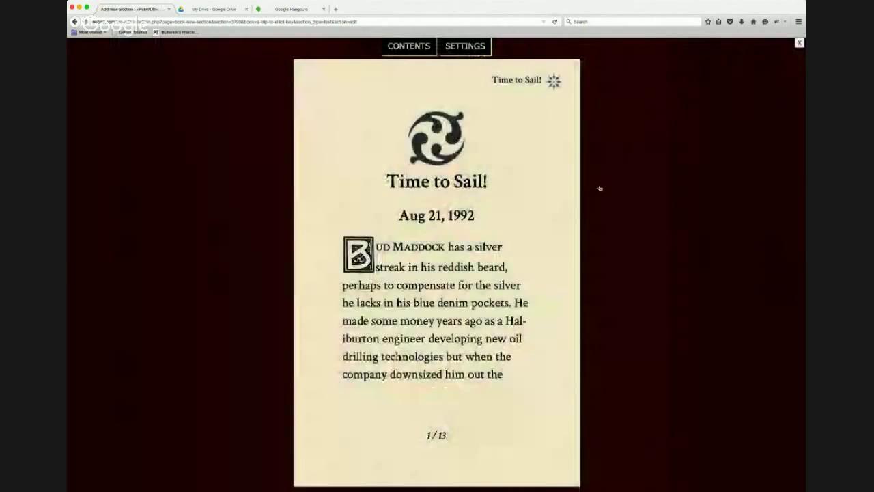
pyautogui.click(642, 144)
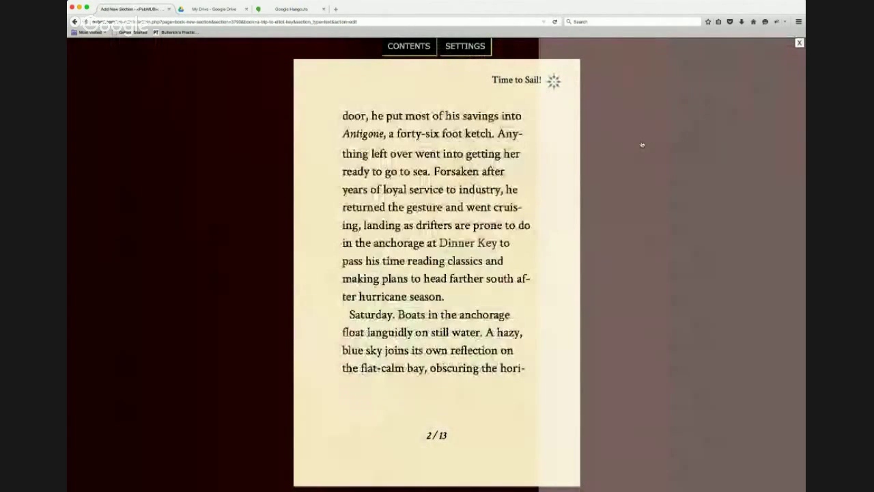
pyautogui.click(642, 144)
pyautogui.click(642, 144)
pyautogui.click(641, 144)
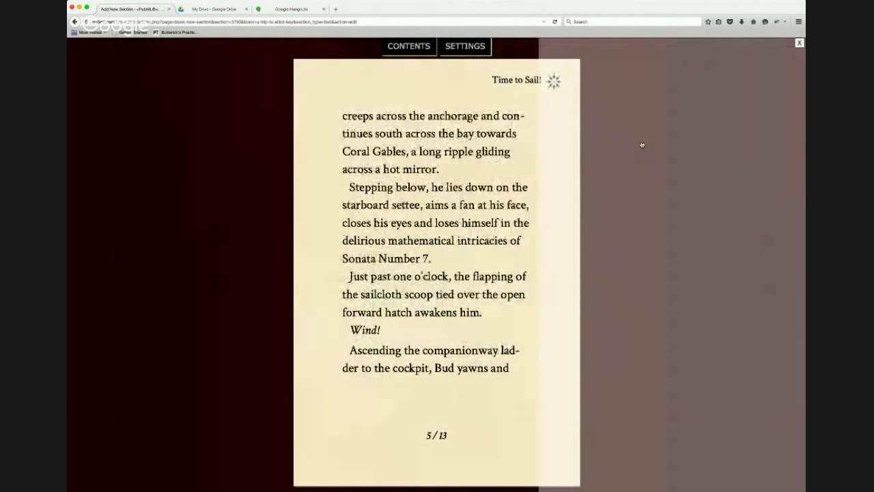
pyautogui.click(642, 144)
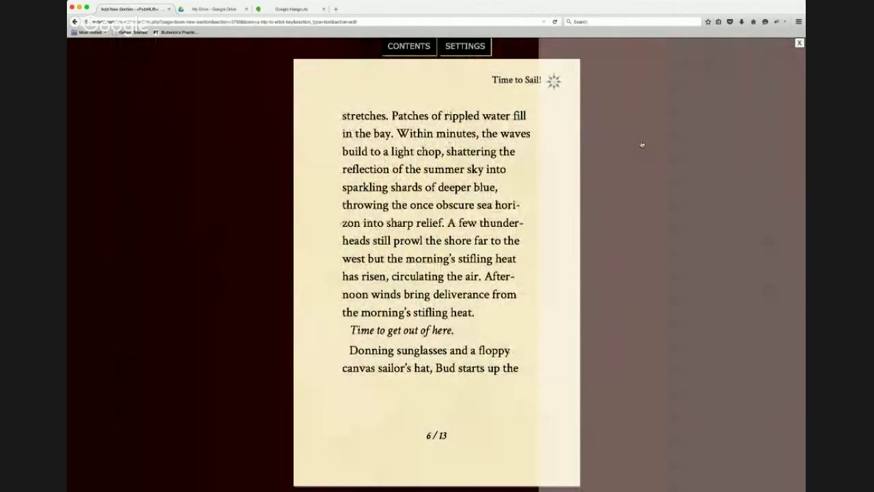
pyautogui.click(642, 144)
pyautogui.click(642, 144)
pyautogui.click(641, 144)
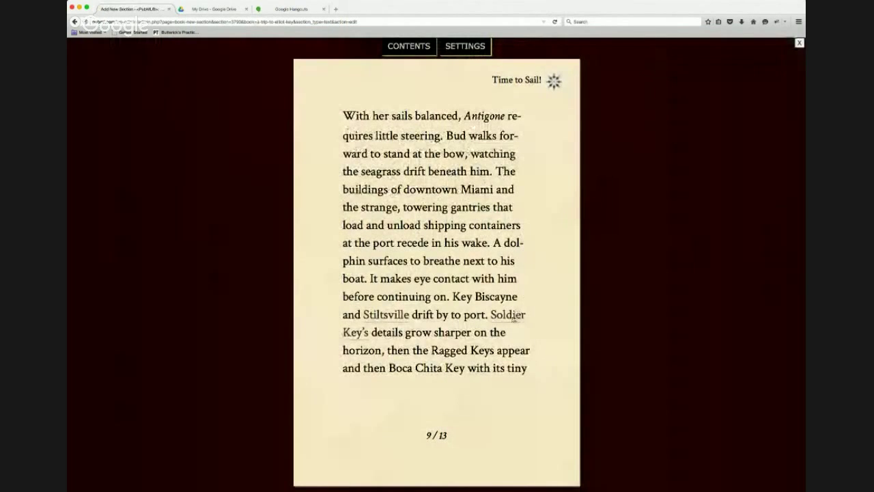
# View and close the map behind the relinked "Soldier Key's" words and exit the preview.
pyautogui.click(514, 317)
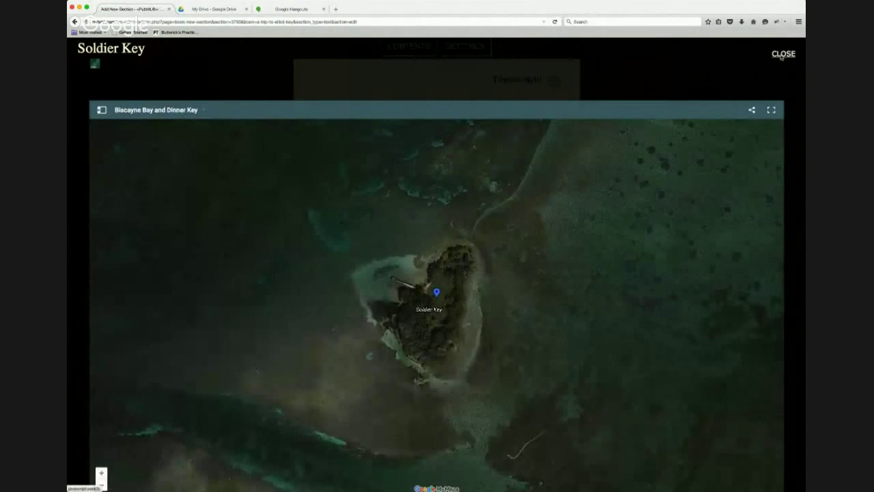
pyautogui.click(782, 56)
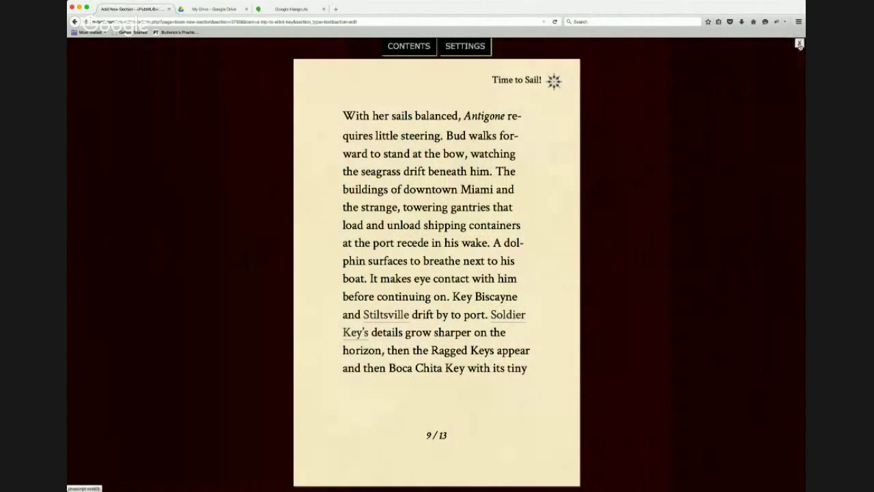
pyautogui.click(799, 44)
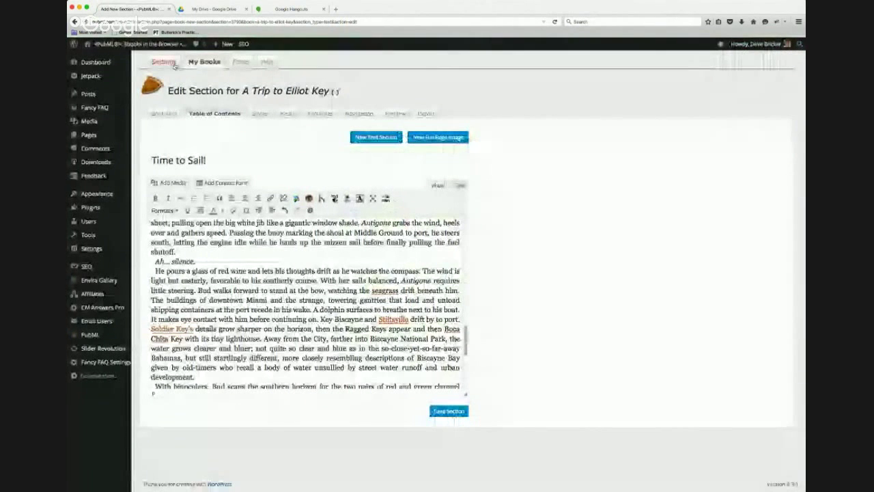
# Return to the list of books, preview the book Elliot Key, and go to its Time to Sail chapter.
pyautogui.click(205, 62)
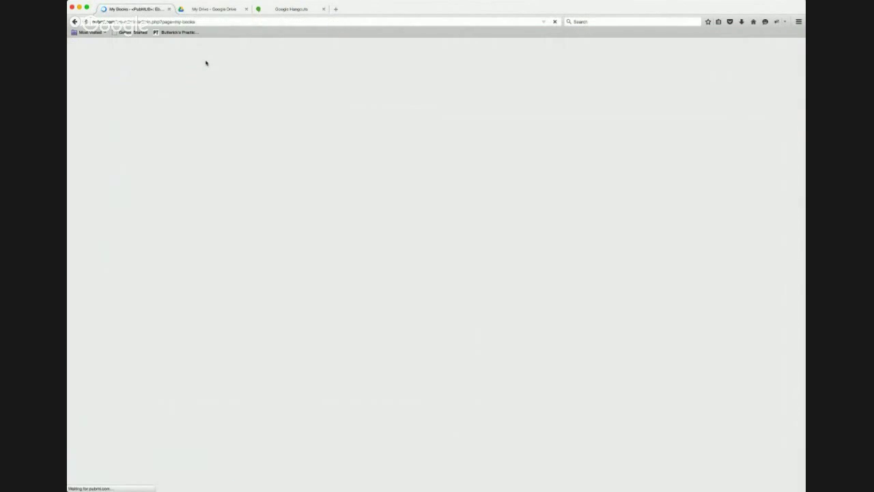
pyautogui.scroll(-2, 396, 337)
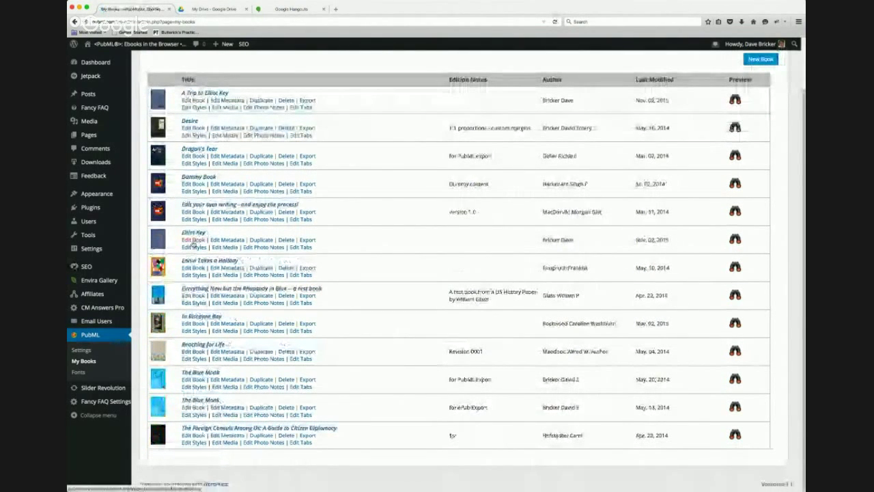
pyautogui.click(735, 239)
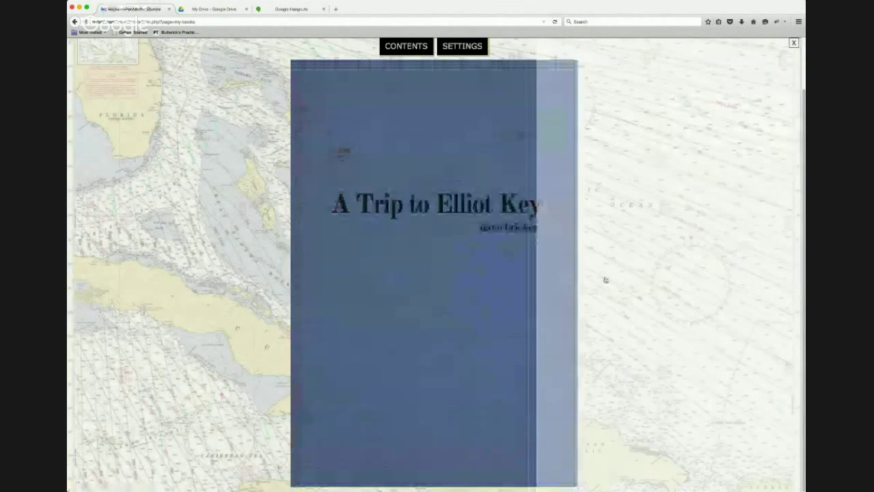
pyautogui.click(394, 48)
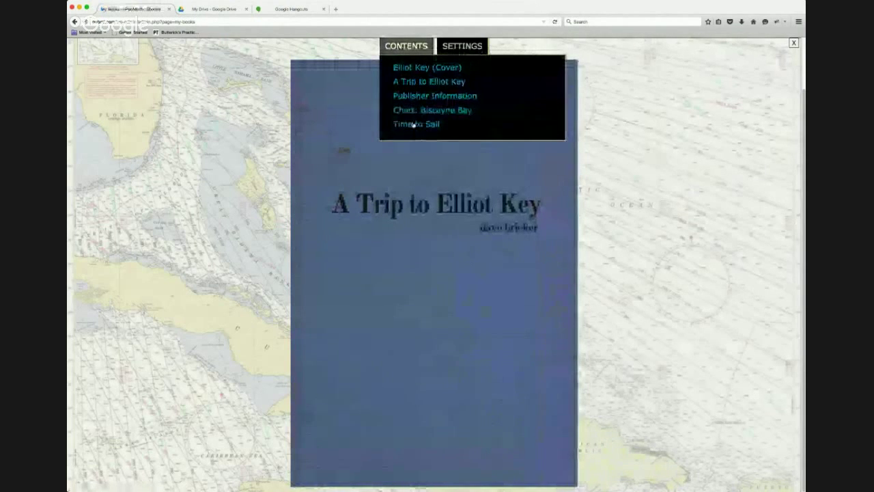
pyautogui.click(413, 125)
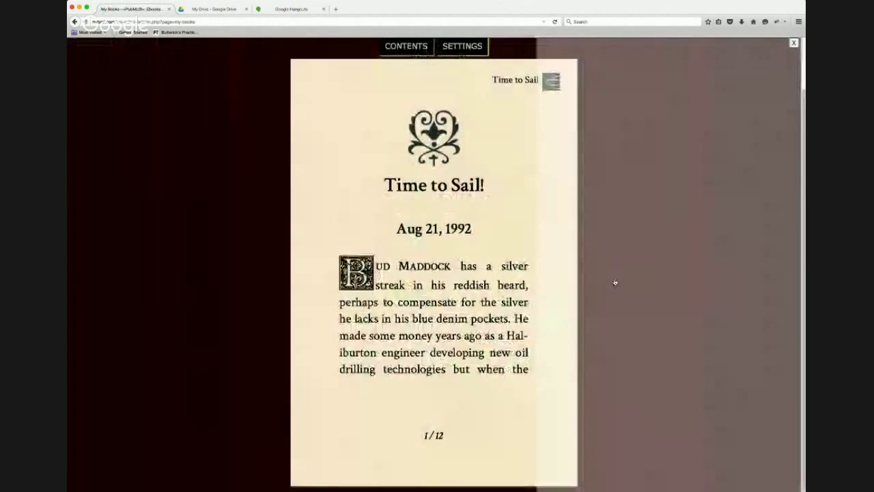
# Go to page 3 of the chapter, view the cassiopeia photo footnote, and continue to page 4.
pyautogui.click(614, 282)
pyautogui.click(601, 286)
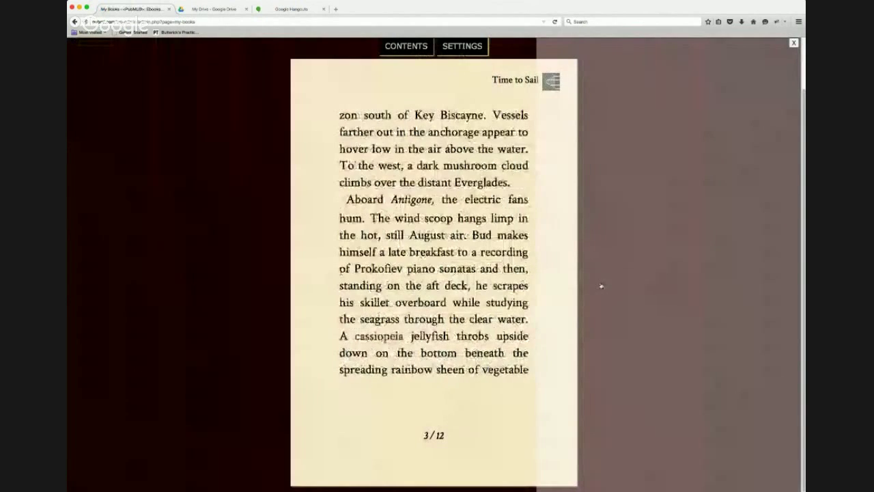
pyautogui.click(383, 338)
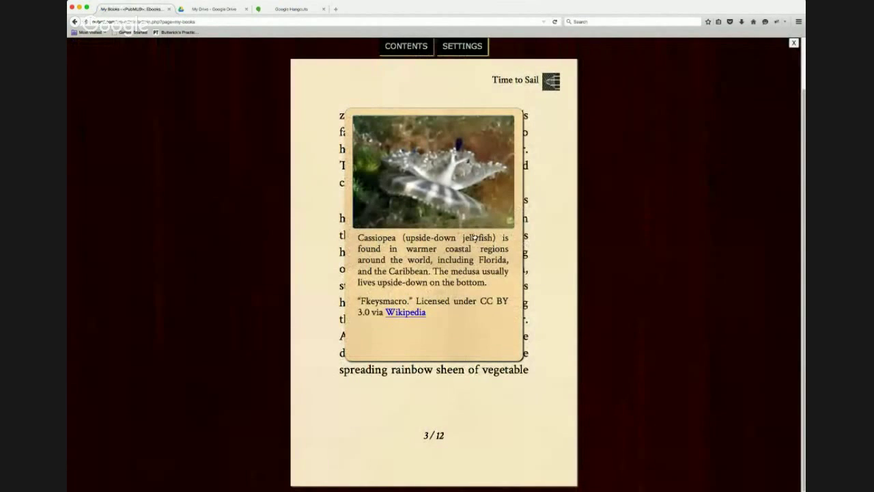
pyautogui.click(673, 286)
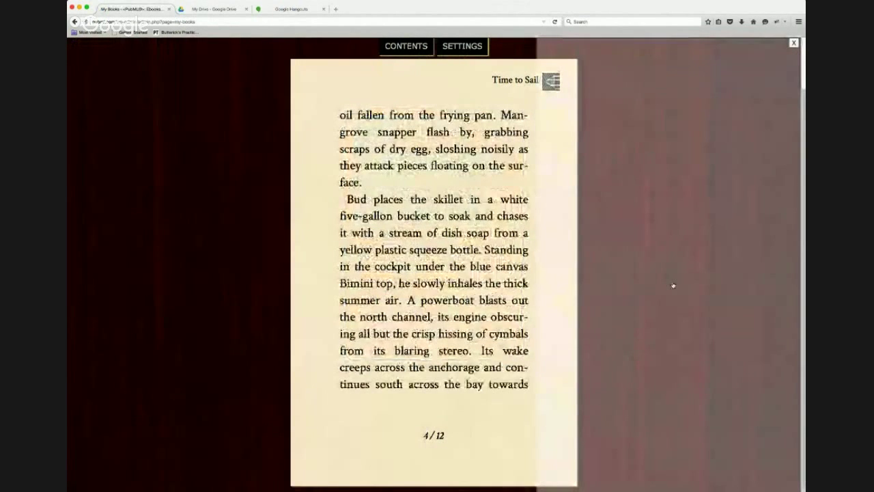
# Page through the rest of the Elliot Key chapter preview to page 9.
pyautogui.click(674, 285)
pyautogui.click(674, 286)
pyautogui.click(673, 285)
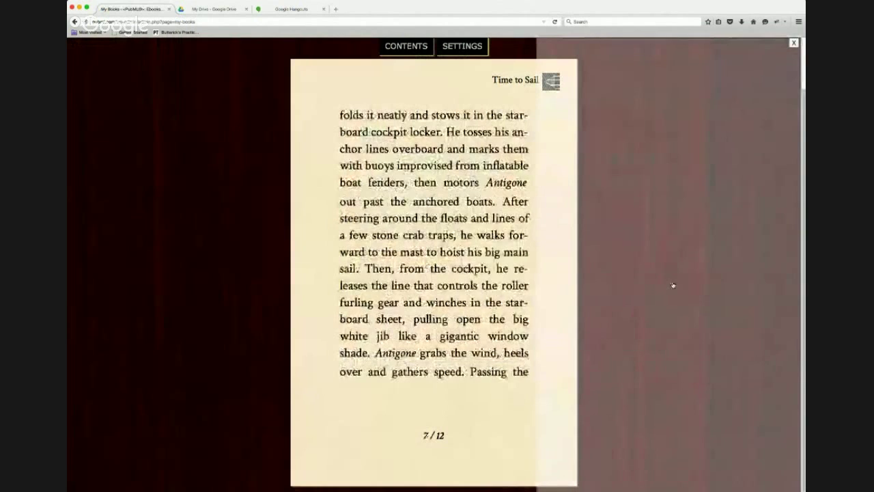
pyautogui.click(673, 285)
pyautogui.click(673, 285)
pyautogui.click(673, 286)
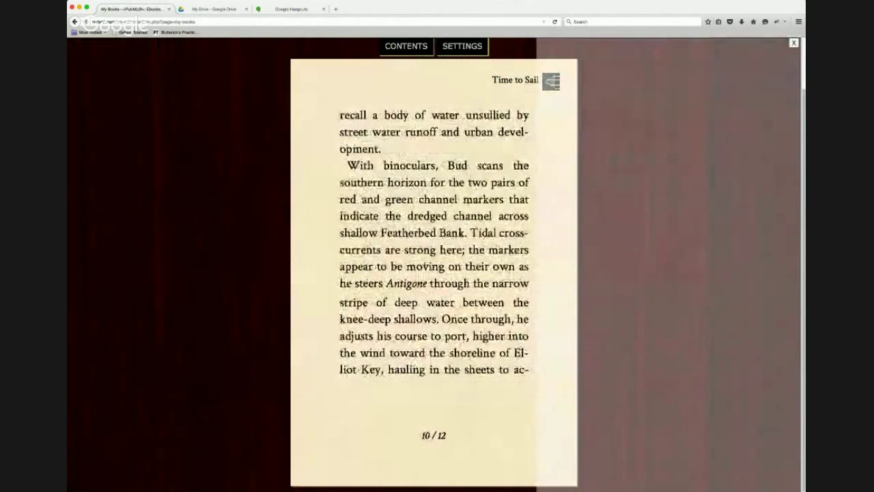
pyautogui.click(204, 285)
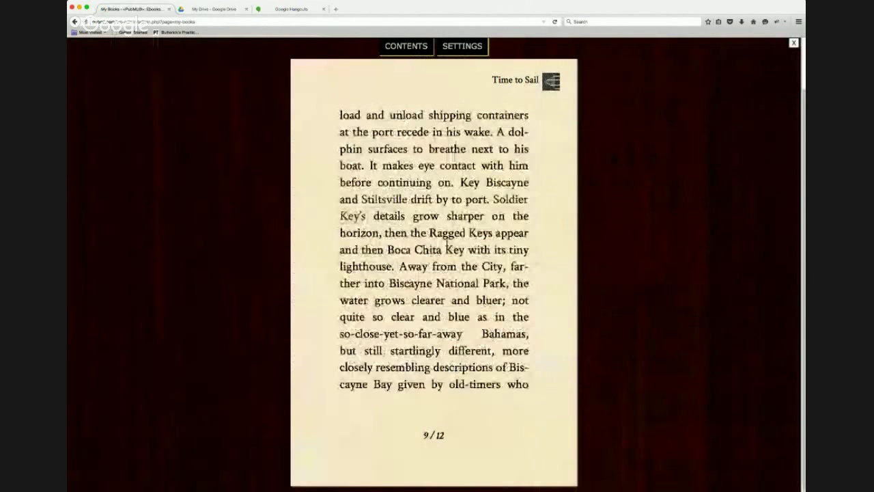
# View and close the "Soldier Key's" map in the Elliot Key book, and exit its preview.
pyautogui.click(519, 203)
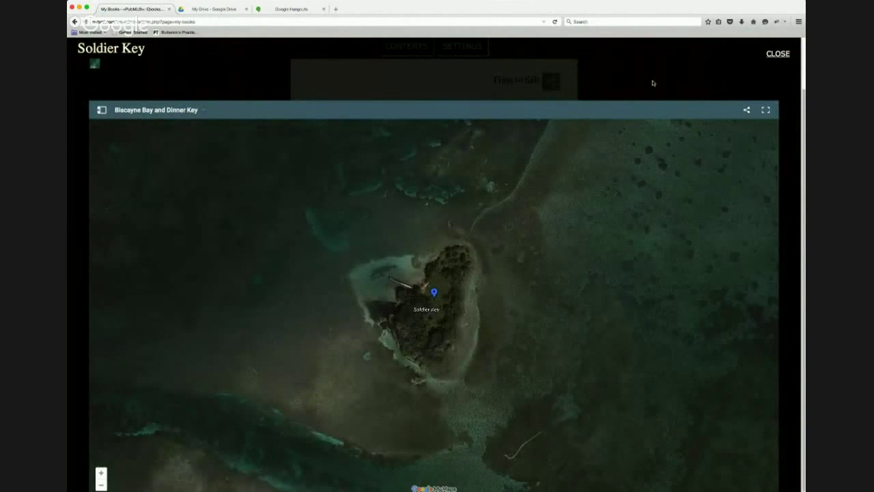
pyautogui.click(771, 55)
pyautogui.click(724, 159)
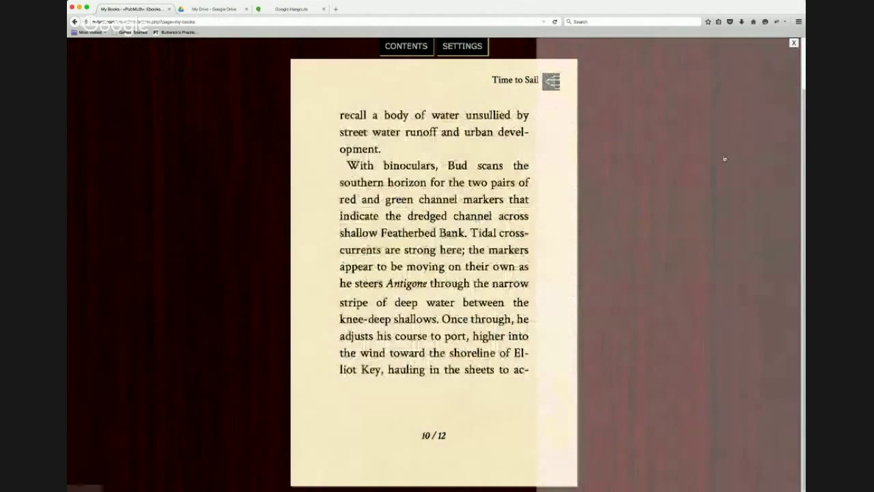
pyautogui.click(793, 43)
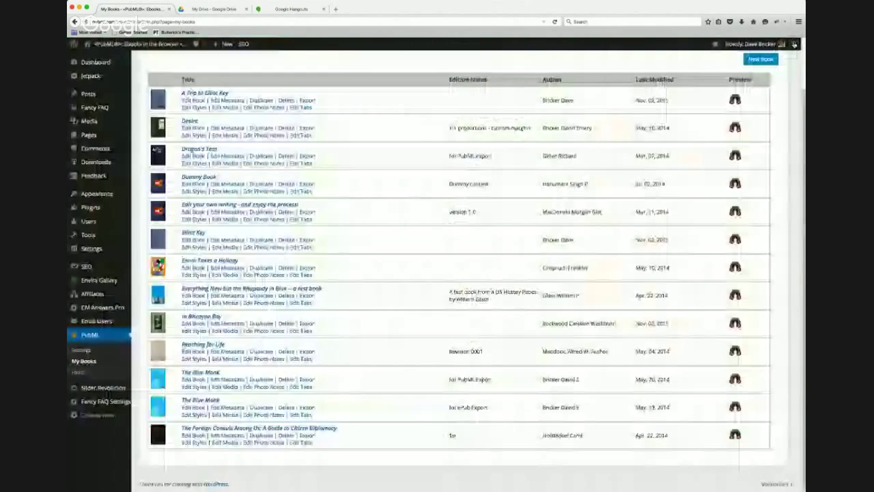
# Open the export settings of A Trip to Elliot Key and select the PubML shortcode text.
pyautogui.click(309, 101)
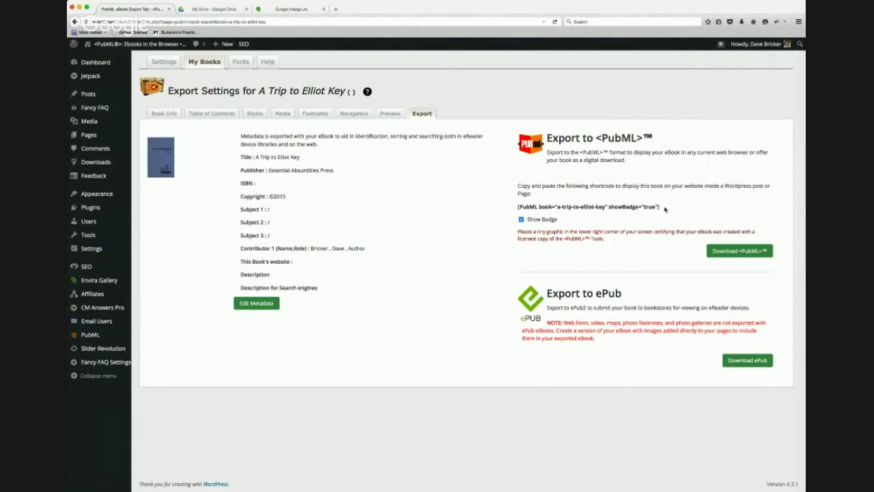
pyautogui.moveTo(647, 209); pyautogui.dragTo(519, 213)
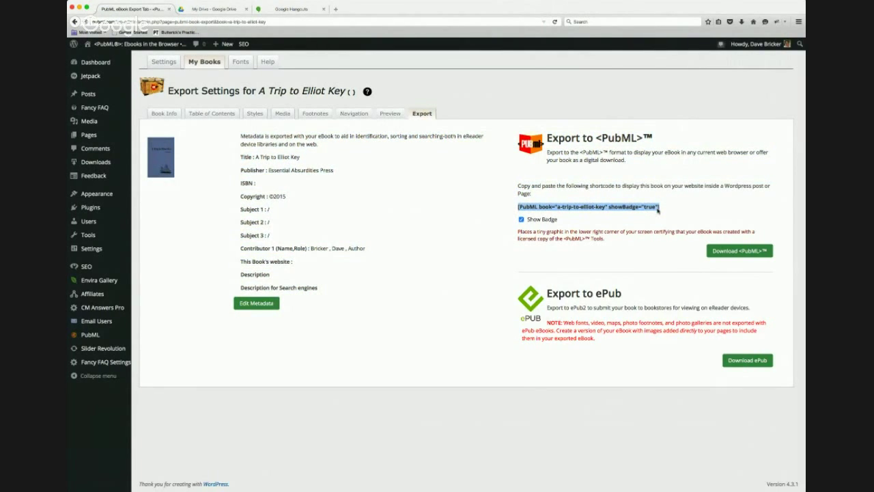
# Open the Honey, I'm Home website in a new browser tab and go to its Taste a Sample page.
pyautogui.click(336, 11)
pyautogui.write('pubml.com')
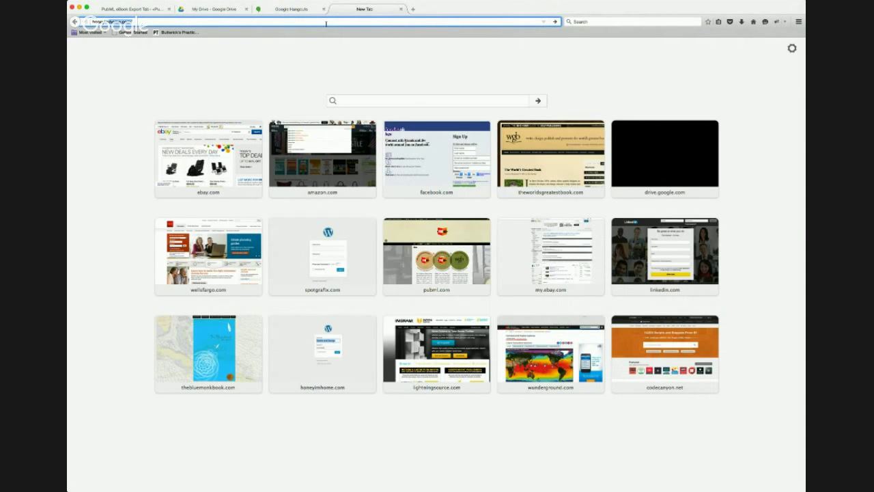
pyautogui.press('Return')
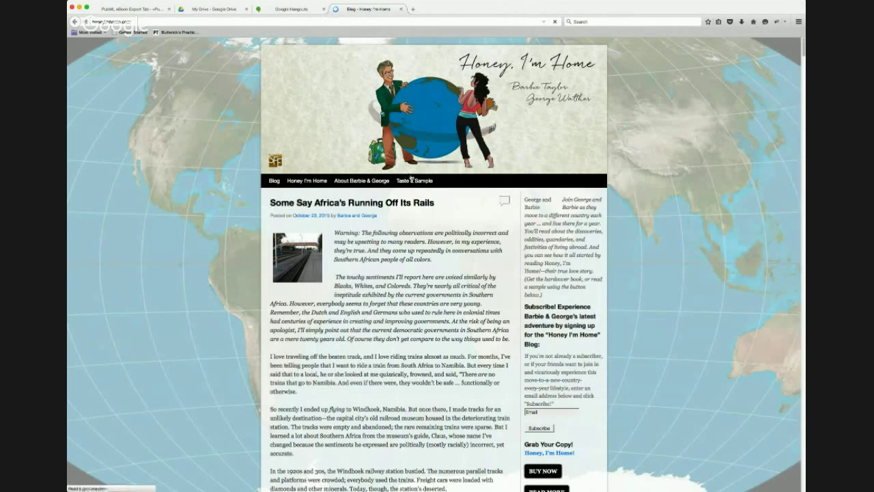
pyautogui.click(411, 181)
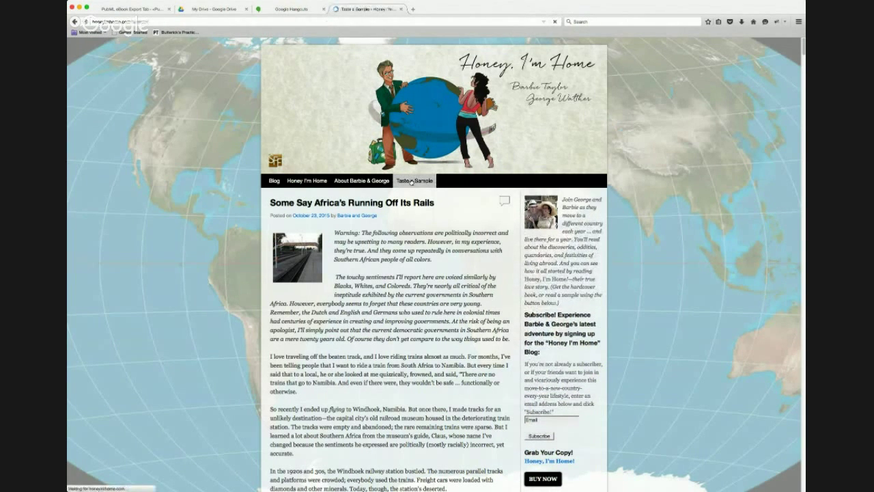
pyautogui.scroll(-1, 618, 244)
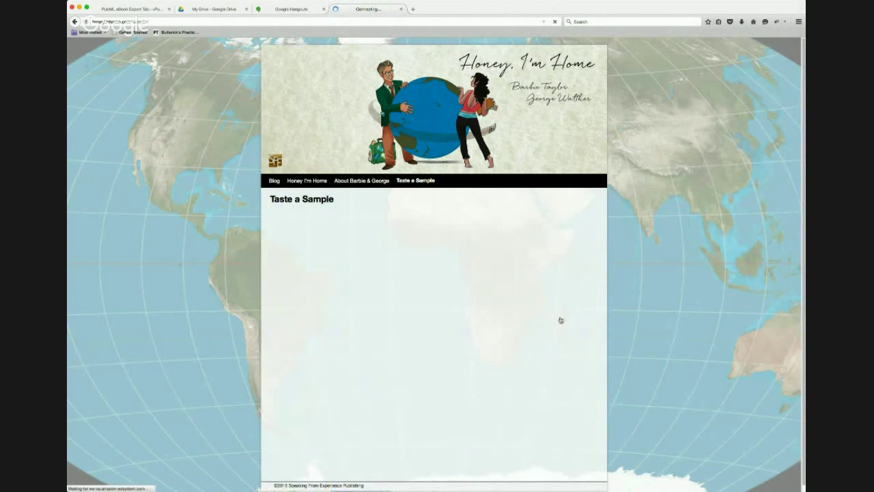
# Page through the embedded Honey, I'm Home! sample book from its opening pages to the second page of the Preface.
pyautogui.click(560, 320)
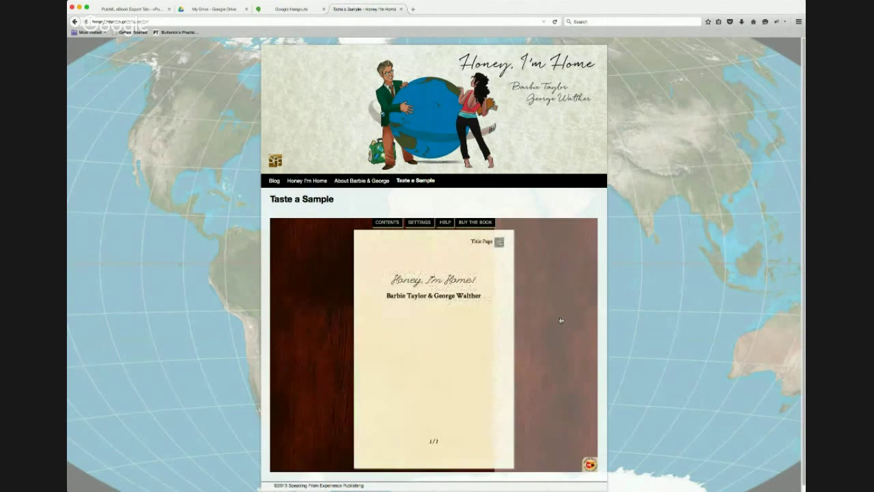
pyautogui.click(561, 320)
pyautogui.click(559, 318)
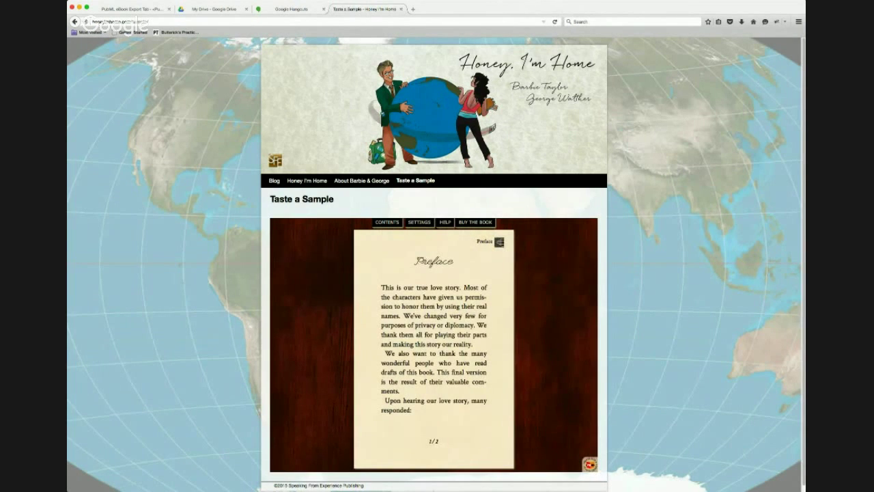
pyautogui.click(532, 297)
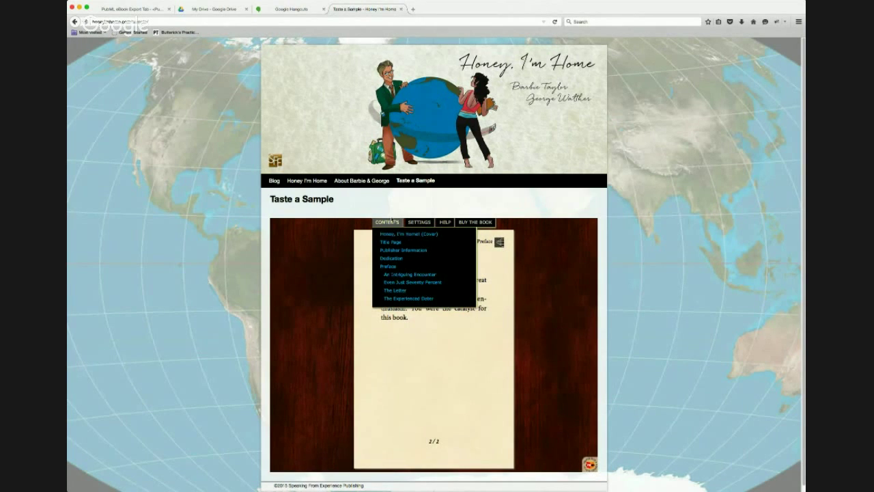
# Jump to the chapter The Letter in the sample book and page through it to page 13.
pyautogui.click(394, 291)
pyautogui.click(540, 318)
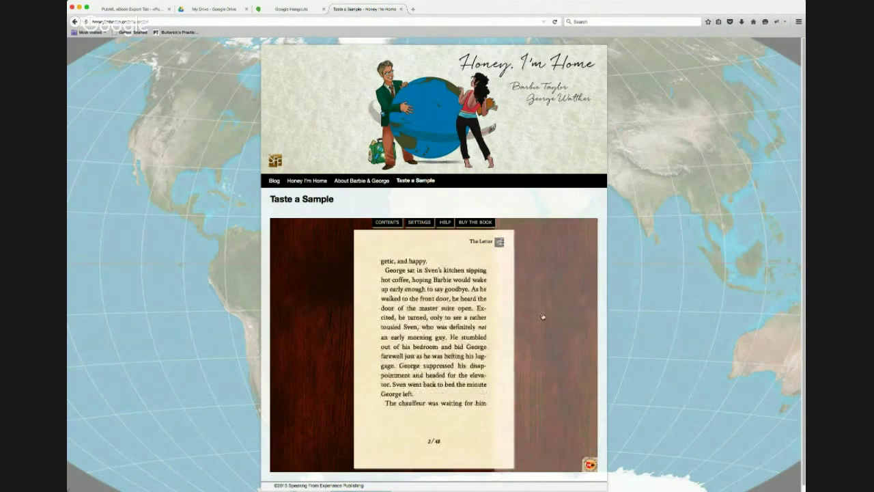
pyautogui.click(542, 316)
pyautogui.click(542, 316)
pyautogui.click(542, 317)
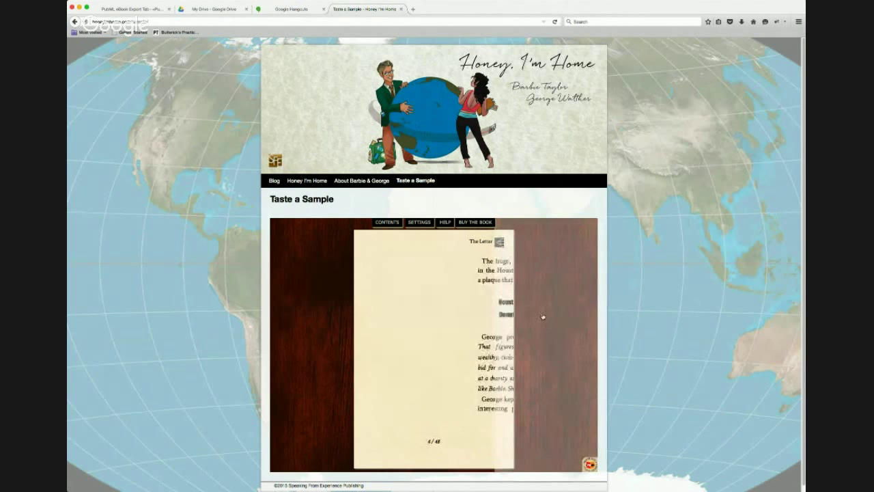
pyautogui.click(543, 316)
pyautogui.click(542, 316)
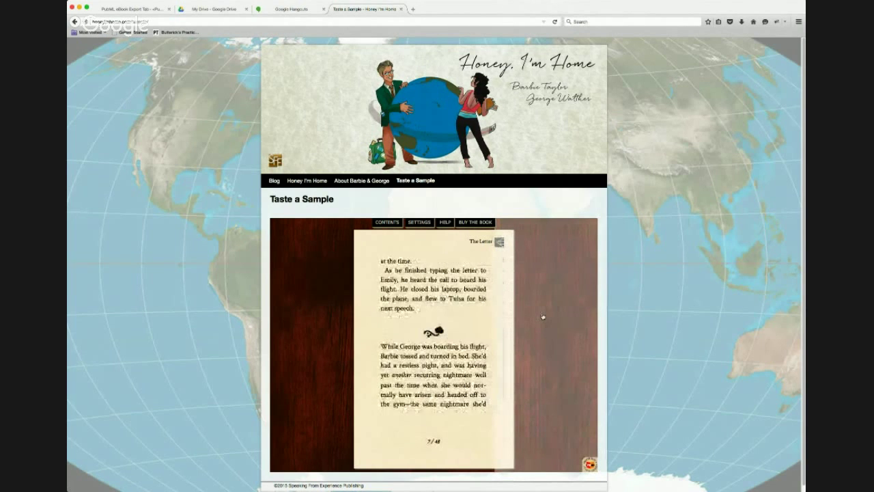
pyautogui.click(543, 316)
pyautogui.click(542, 316)
pyautogui.click(542, 316)
pyautogui.click(542, 317)
pyautogui.click(542, 316)
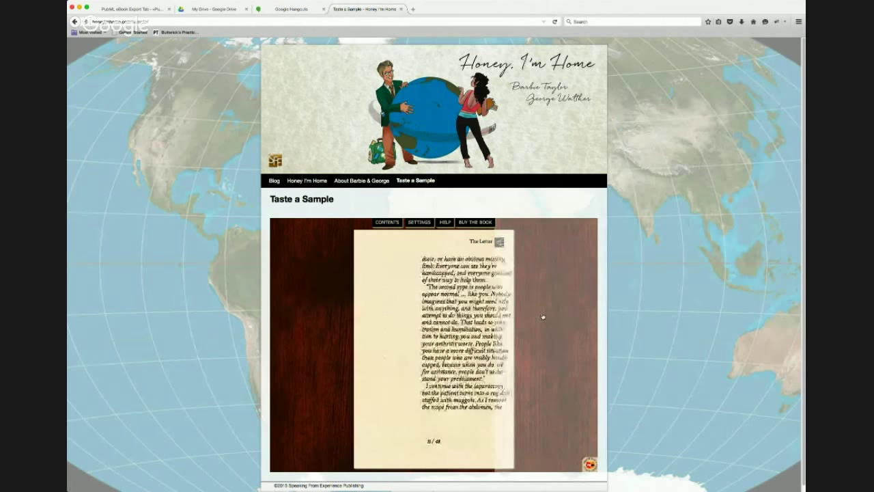
# View the sample book's help instructions and its Buy the Book offer, and close the offer.
pyautogui.click(445, 222)
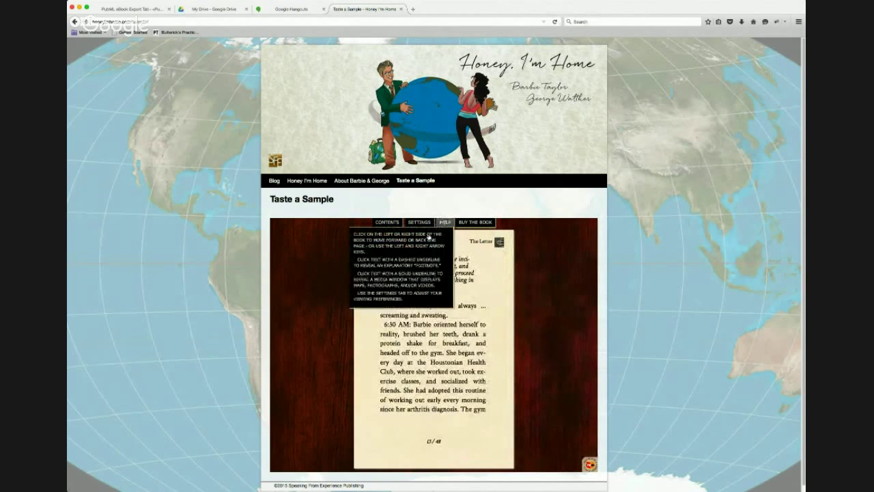
pyautogui.click(476, 222)
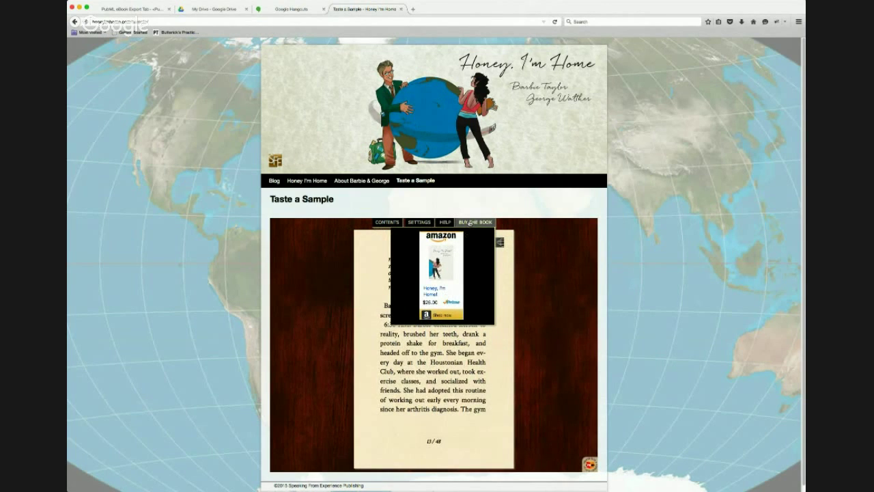
pyautogui.click(469, 223)
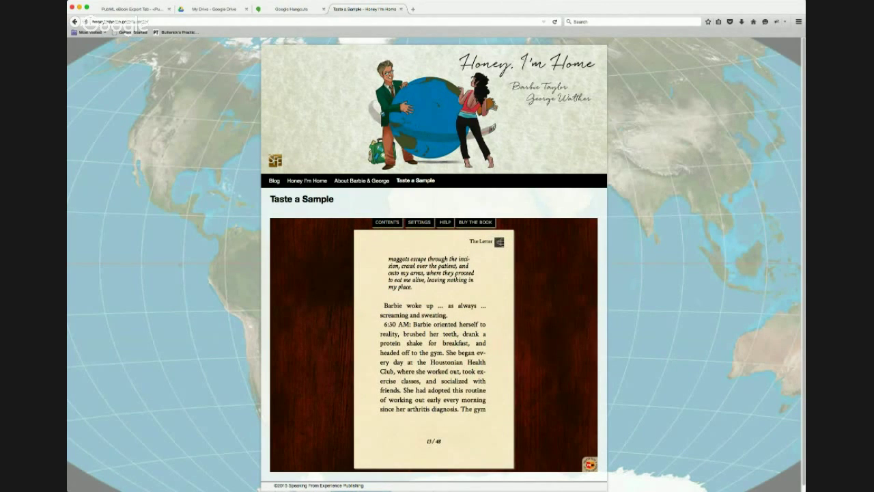
# Return to the export settings of A Trip to Elliot Key, and generate and download its PubML version.
pyautogui.click(295, 9)
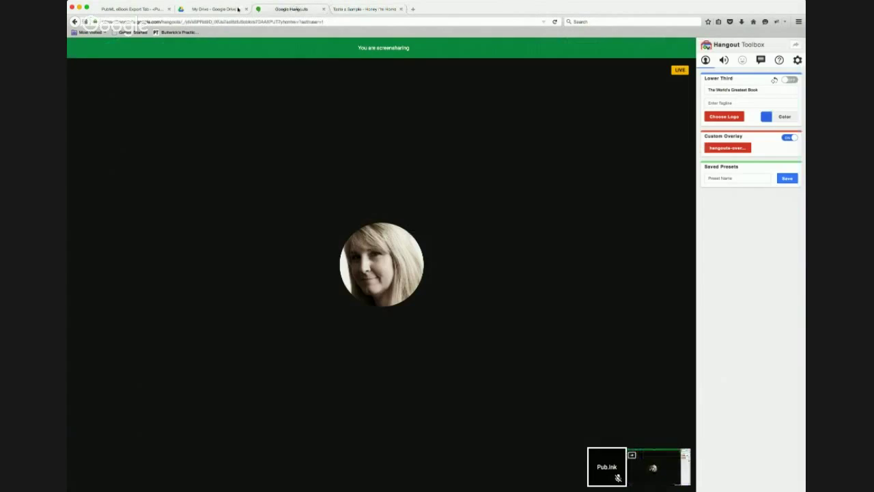
pyautogui.click(159, 8)
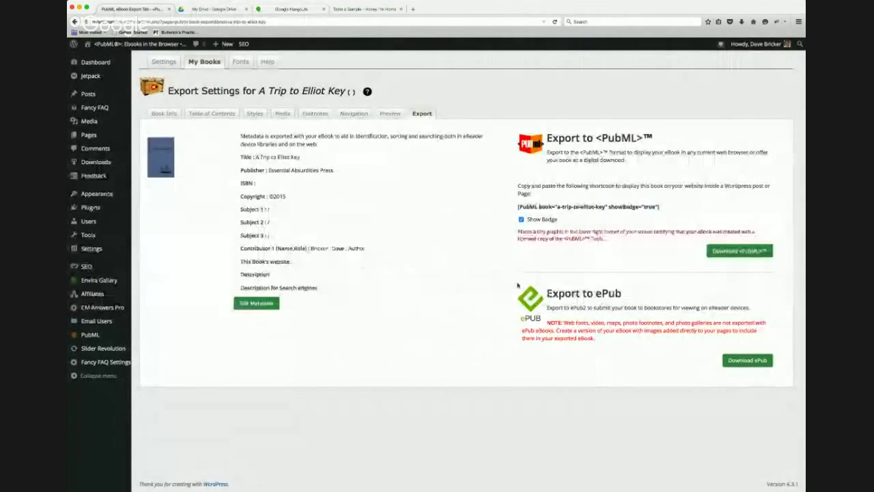
pyautogui.click(738, 251)
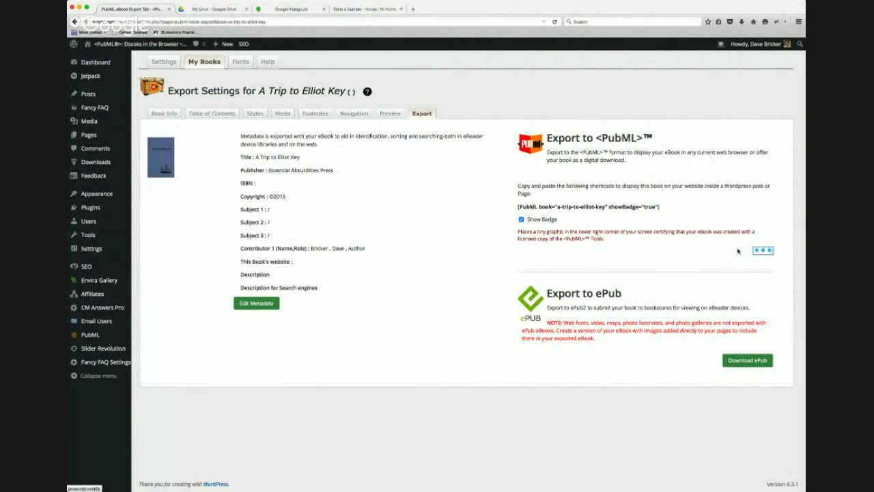
pyautogui.click(744, 253)
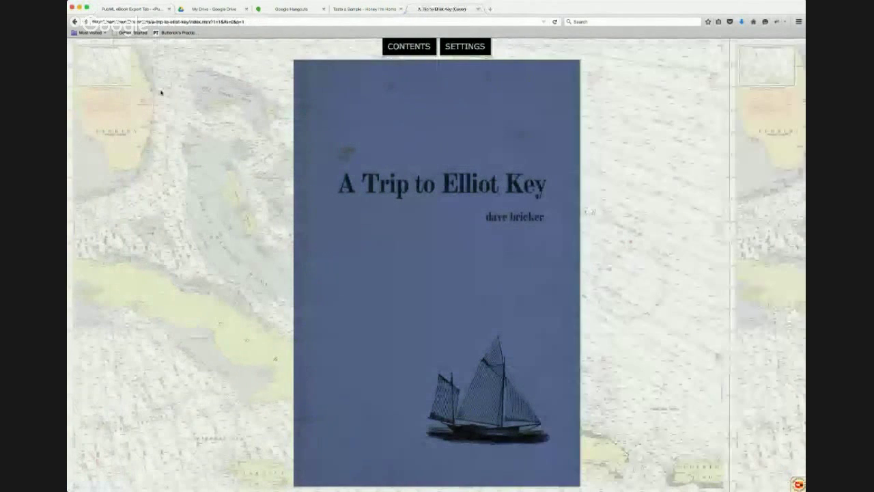
# Page through the downloaded PubML book from the cover to page 3 of the Time to Sail! chapter.
pyautogui.click(668, 173)
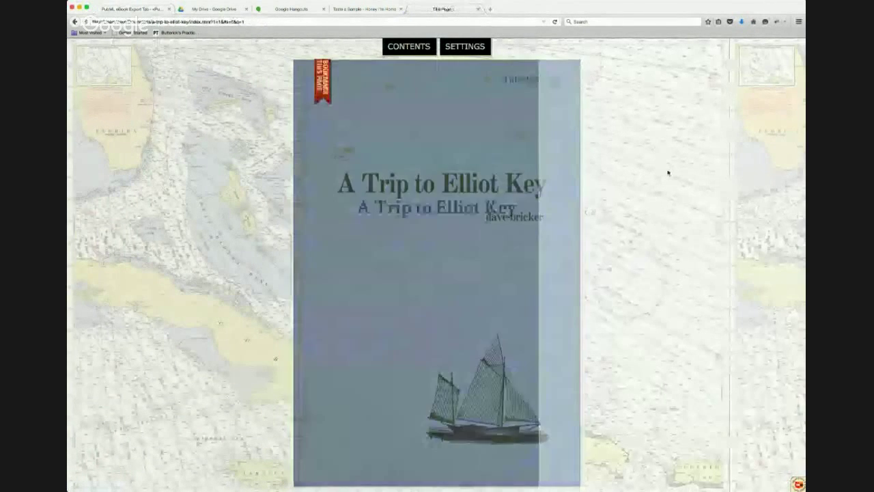
pyautogui.click(668, 173)
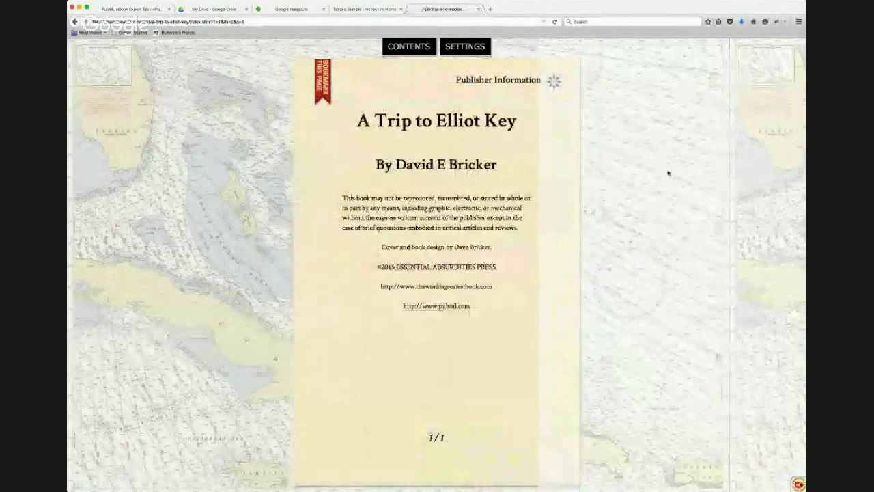
pyautogui.click(668, 173)
pyautogui.click(666, 174)
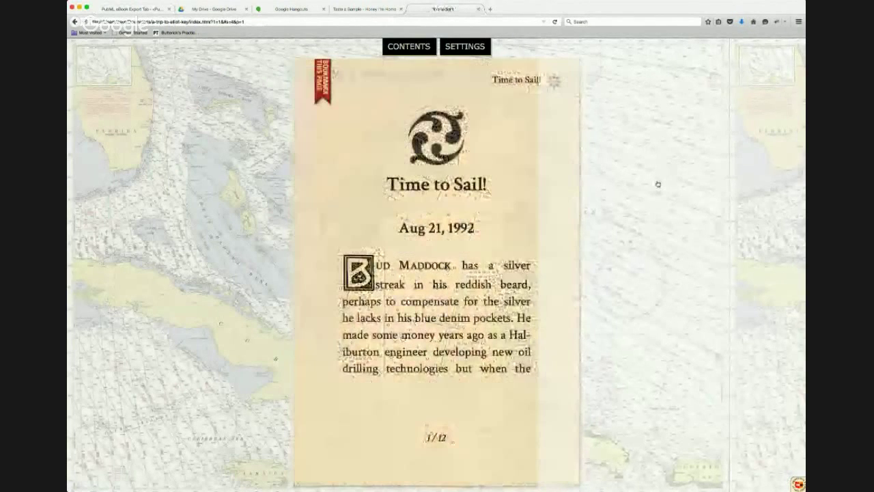
pyautogui.click(656, 184)
pyautogui.click(657, 184)
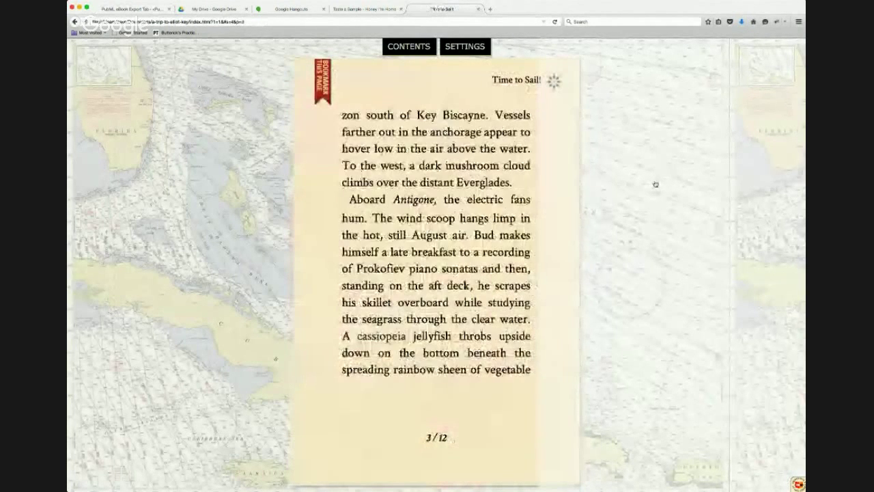
# Open the Dinner Key link on page 2 of the chapter, and close the downloaded book and Honey, I'm Home tabs.
pyautogui.click(255, 203)
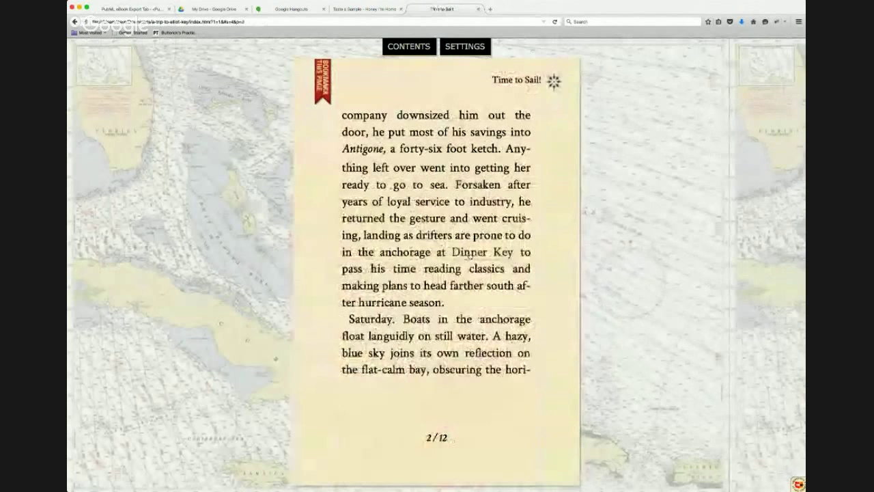
pyautogui.click(469, 253)
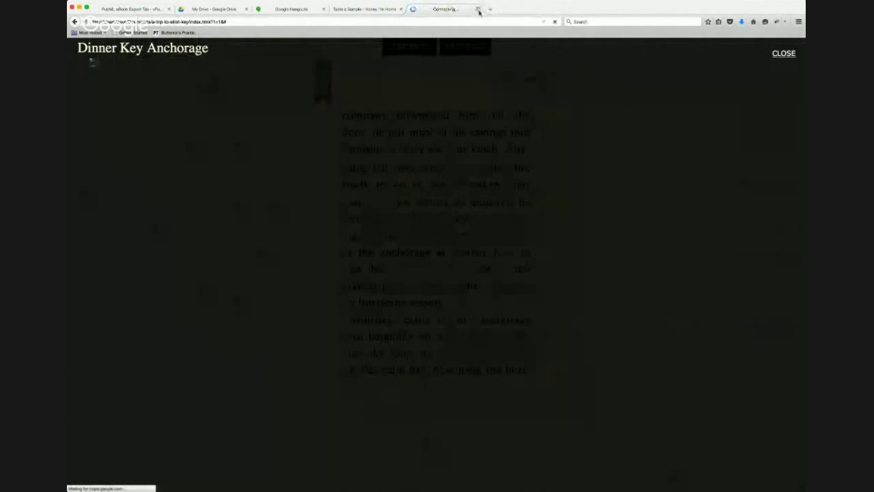
pyautogui.press('super+w')
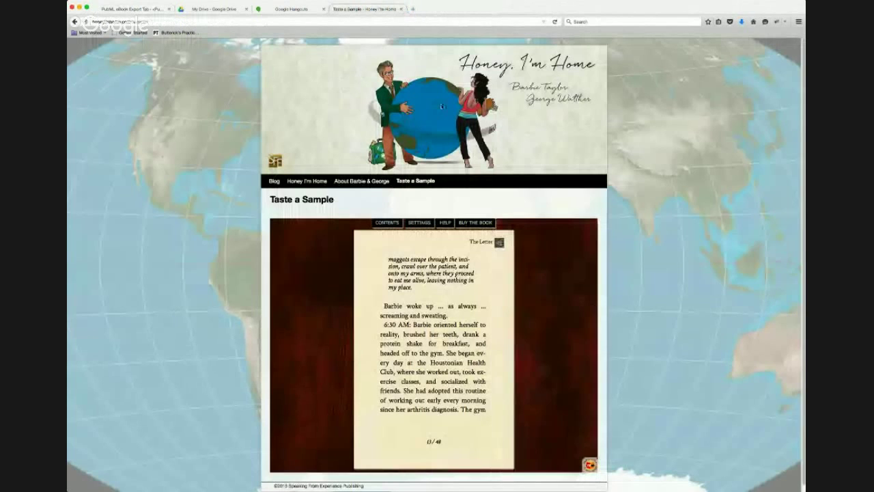
pyautogui.click(401, 9)
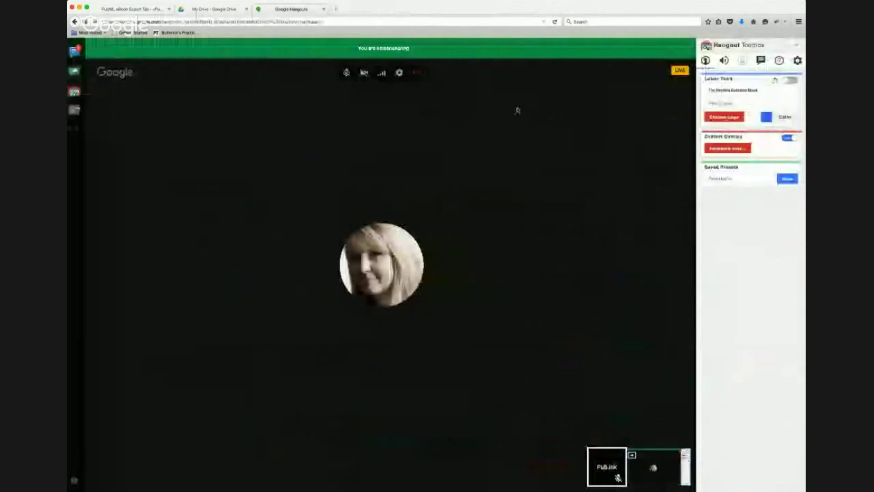
# Return to the export settings of A Trip to Elliot Key, and generate and download its ePub version.
pyautogui.click(154, 8)
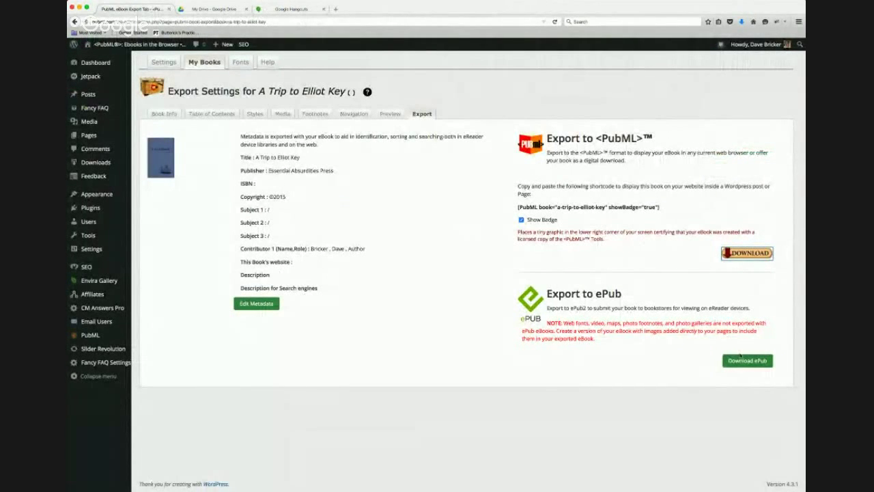
pyautogui.click(743, 360)
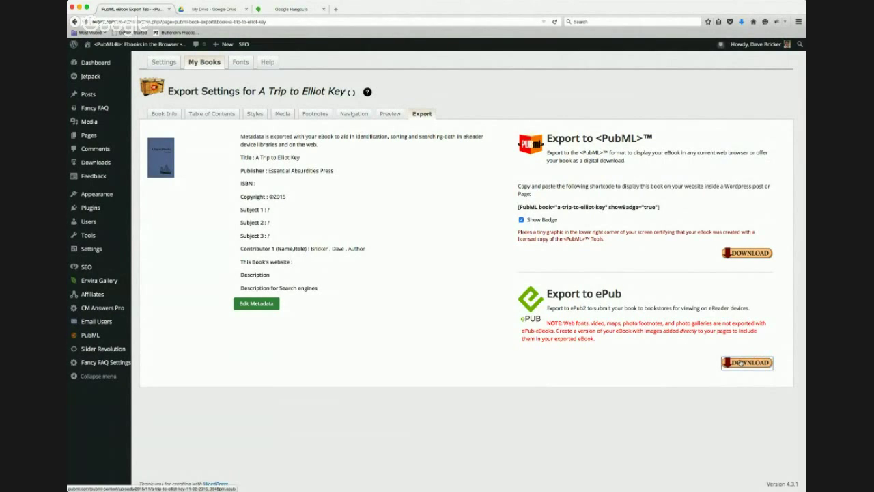
pyautogui.click(741, 363)
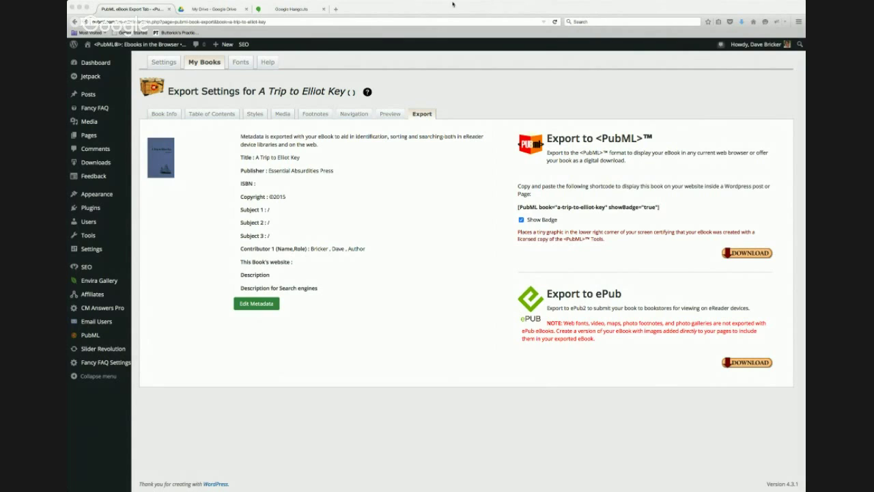
# Switch to the AZARDI reader and open A Trip to Elliot Key from its book library.
pyautogui.click(299, 10)
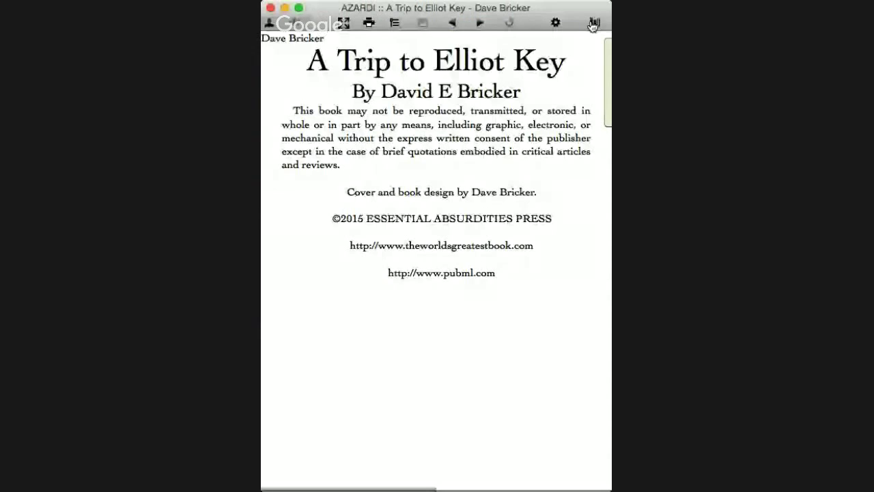
pyautogui.click(595, 22)
pyautogui.moveTo(351, 122)
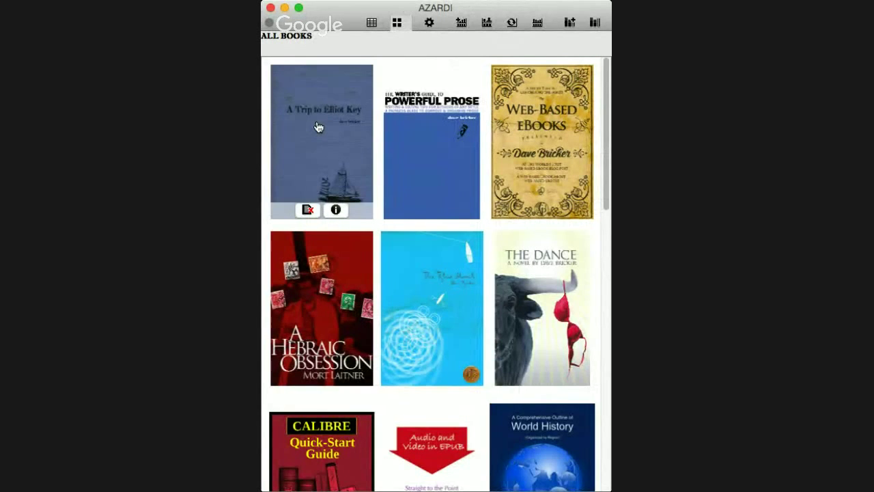
pyautogui.click(318, 127)
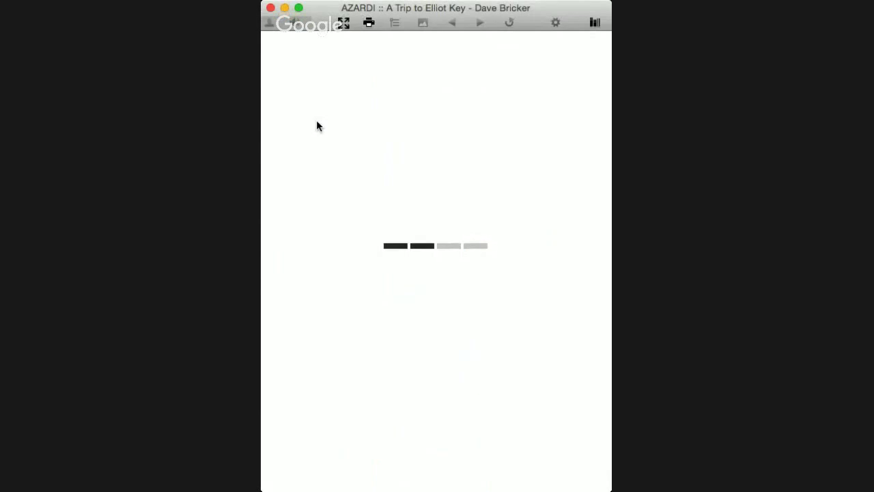
# Go to the Time to Sail! chapter of the ePub through its table of contents and page forward through the text.
pyautogui.moveTo(607, 73)
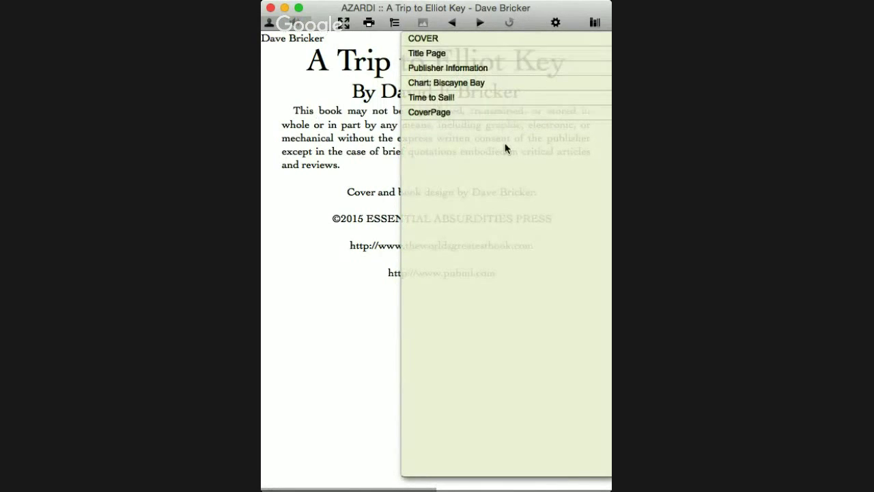
pyautogui.click(492, 99)
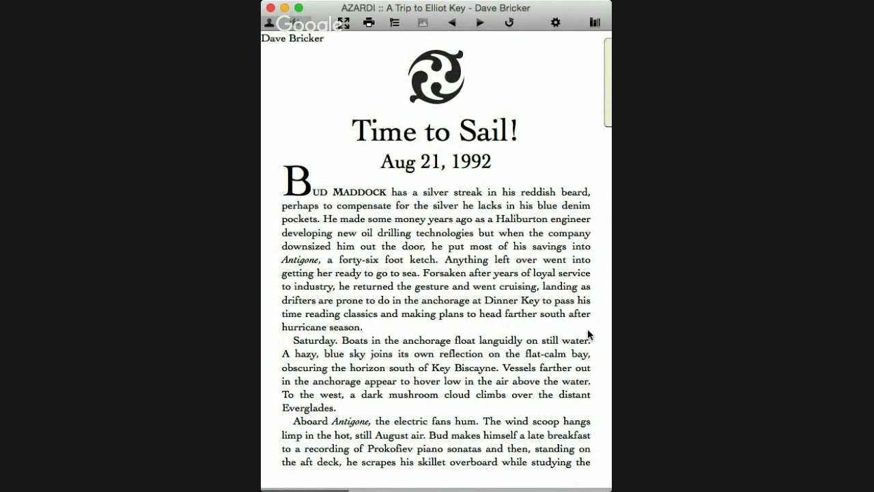
pyautogui.press('Right')
pyautogui.press('Right')
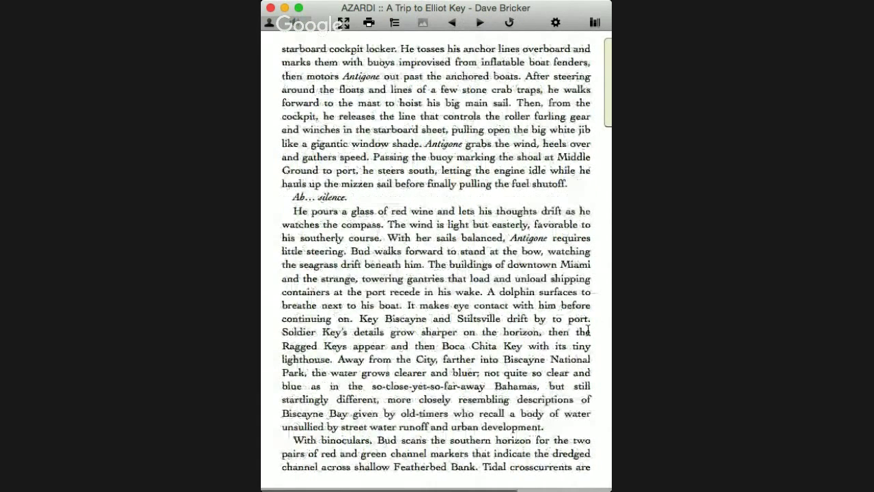
# Page to the end of the Time to Sail! chapter, return to its start, and go back to the book library.
pyautogui.press('Right')
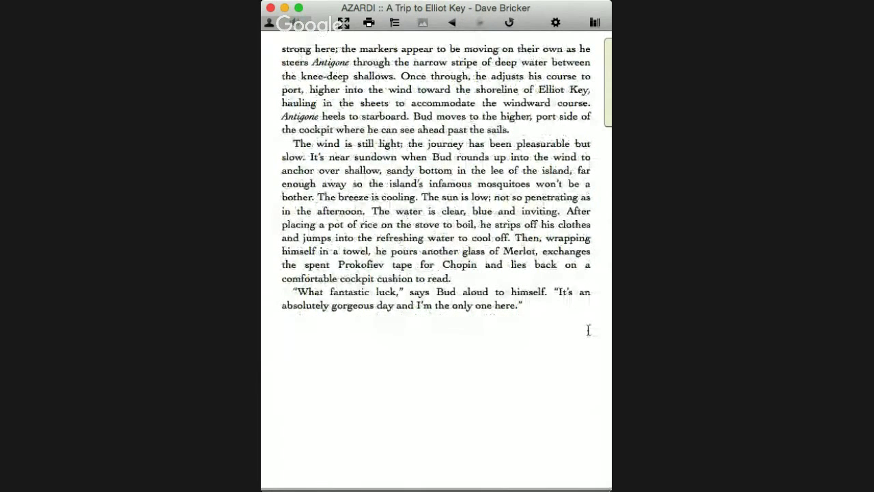
pyautogui.press('Home')
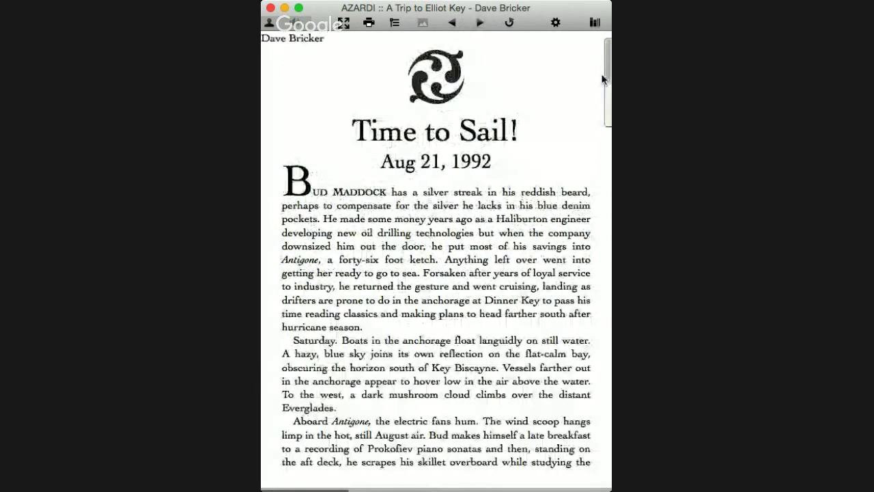
pyautogui.click(595, 24)
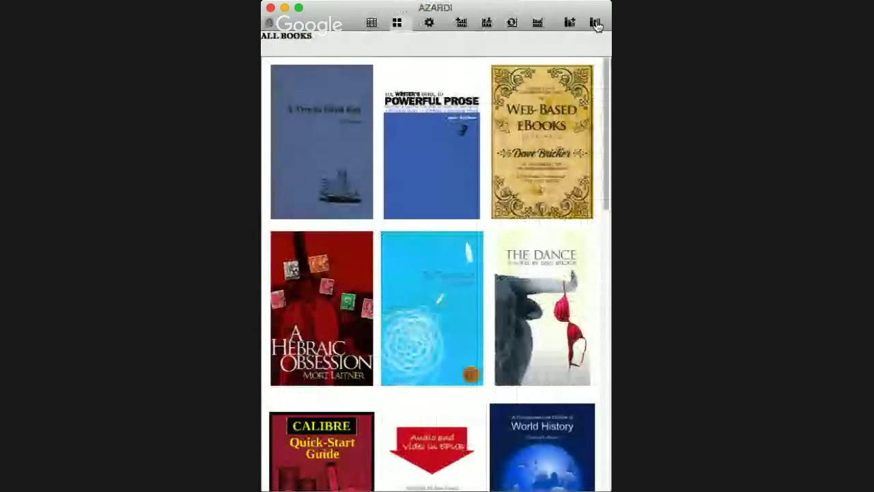
# Open The Writer's Guide to Powerful Prose, go to the Come to Your Senses chapter, and page through the chapters that follow it.
pyautogui.click(439, 137)
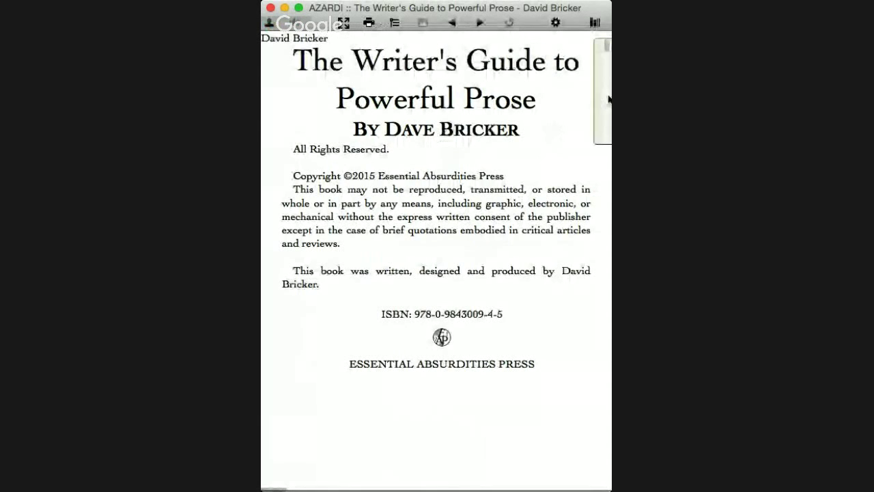
pyautogui.moveTo(604, 81)
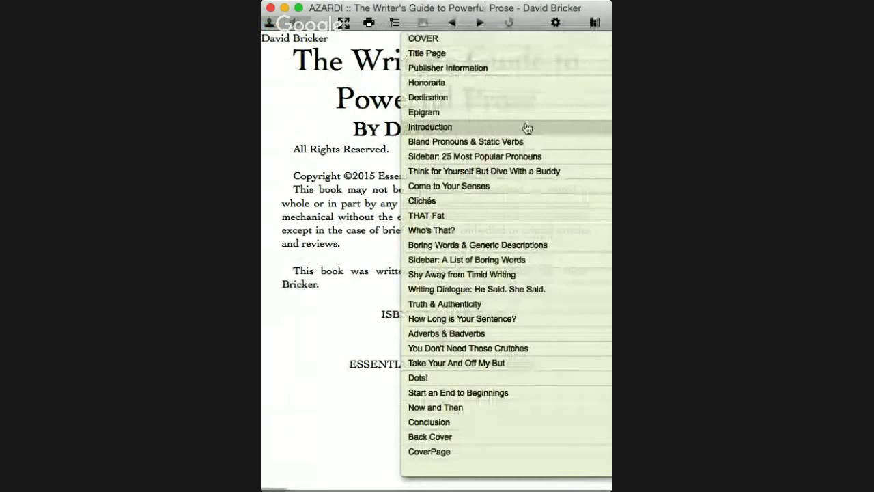
pyautogui.click(509, 188)
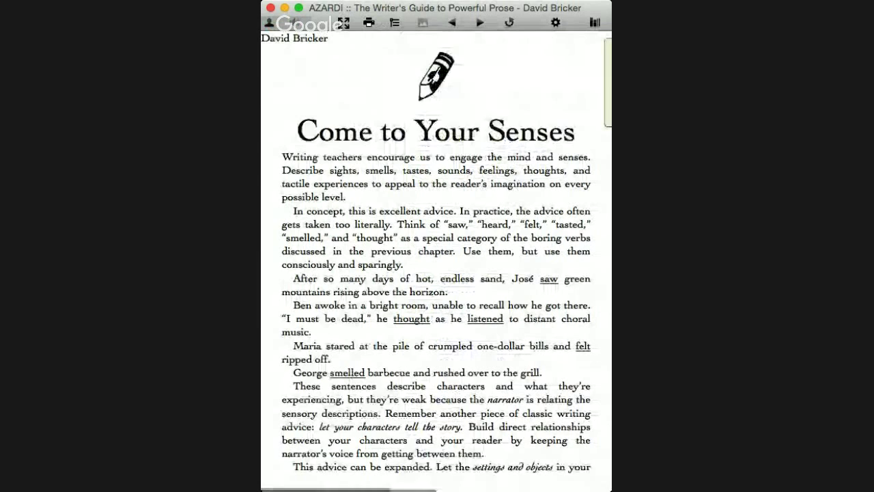
pyautogui.scroll(-15, 436, 307)
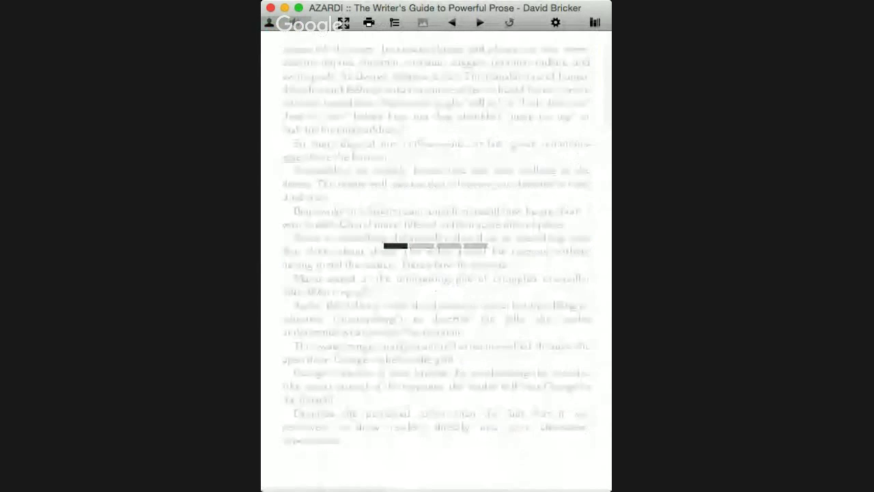
pyautogui.scroll(-15, 436, 273)
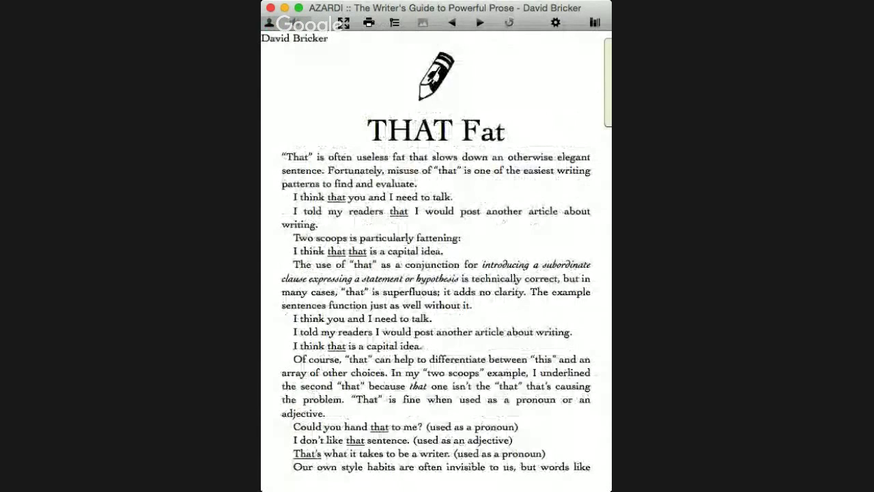
pyautogui.scroll(-15, 436, 273)
pyautogui.scroll(-5, 435, 273)
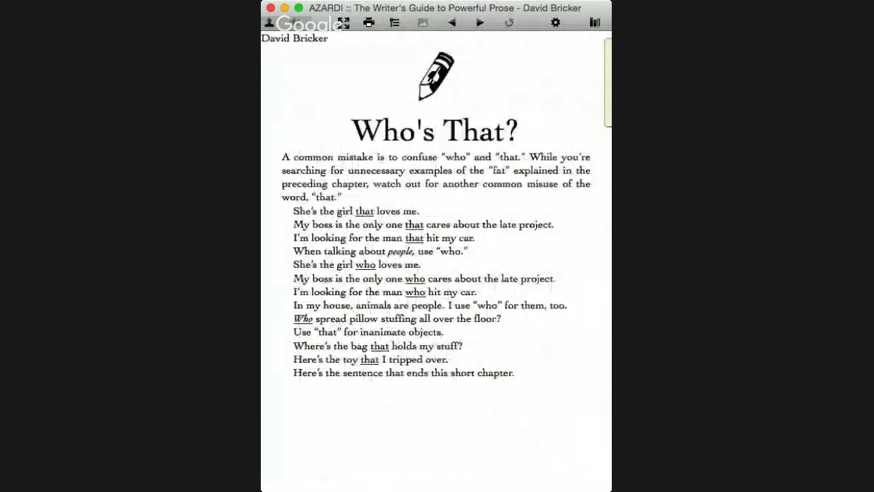
pyautogui.scroll(-5, 435, 273)
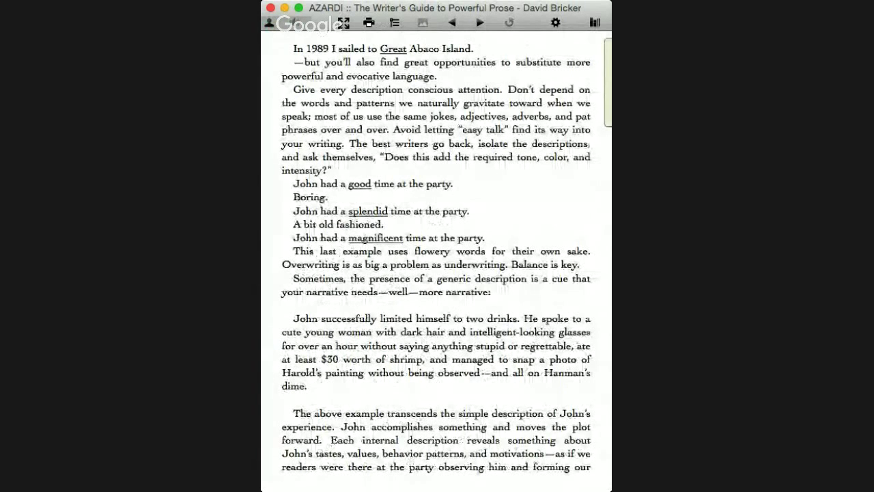
# Return to the book library and close the AZARDI reader.
pyautogui.click(594, 22)
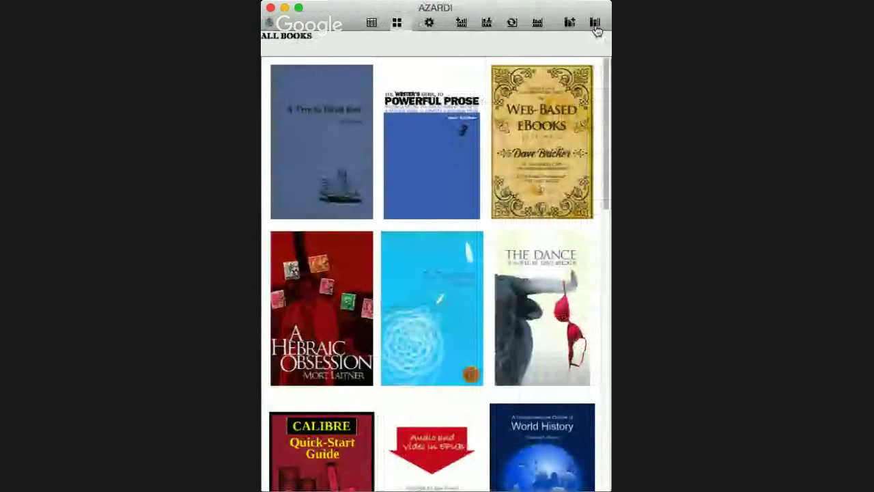
pyautogui.moveTo(437, 352)
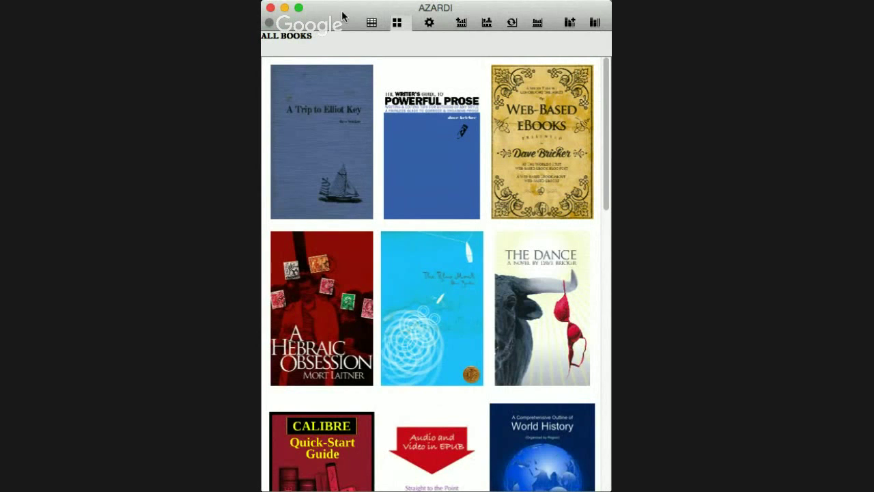
pyautogui.click(270, 7)
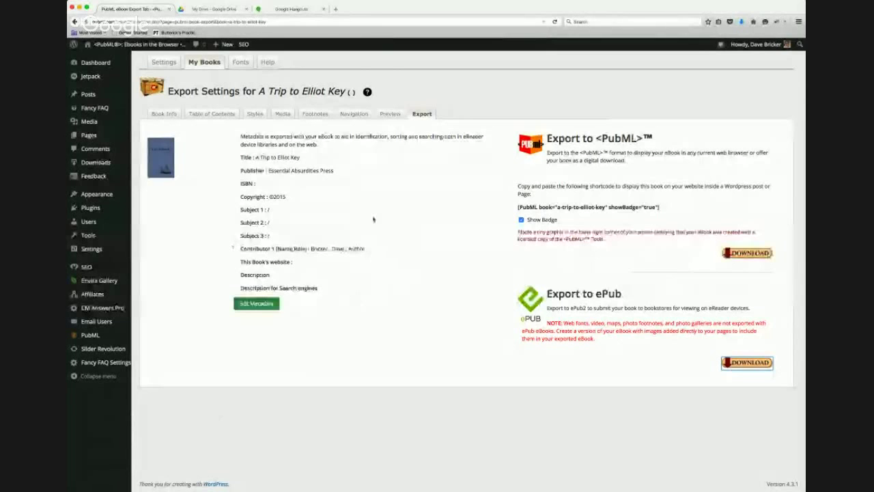
# Create a new navigation tab for A Trip to Elliot Key containing reader instructions on page turning, footnotes, media windows and viewing preferences.
pyautogui.click(357, 120)
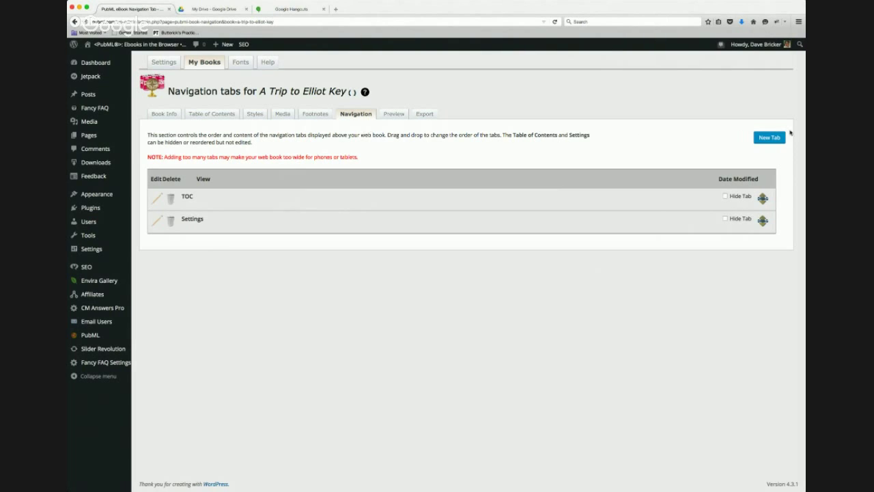
pyautogui.click(770, 137)
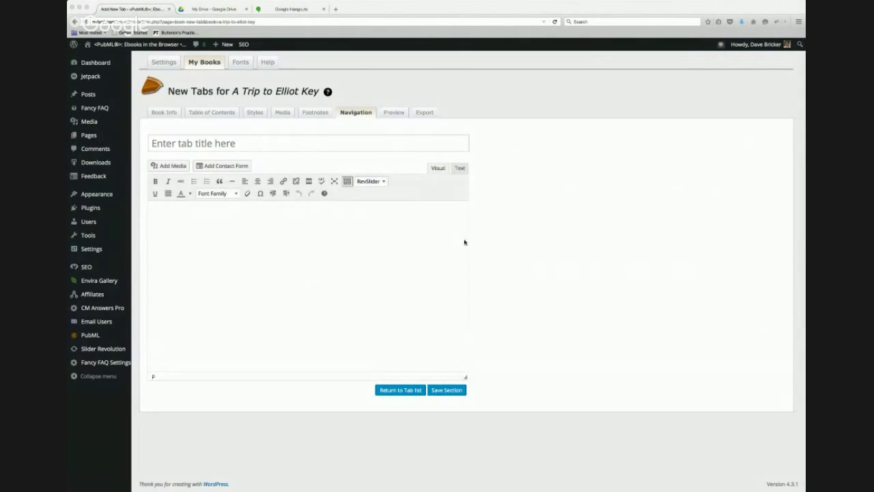
pyautogui.click(320, 245)
pyautogui.write('CLICK ON THE LEFT OR RIGHT SIDE OF THE BOOK TO MOVE FORWARD OR BACK ONE PAGE - OR USE THE LEFT AND RIGHT ARROW KEYS. CLICK TEXT WITH A DASHED UNDERLINE TO REVEAL AN EXPLANATORY "FOOTNOTE." CLICK TEXT WITH A SOLID UNDERLINE TO REVEAL A MEDIA WINDOW THAT DISPLAYS MAPS, PHOTOGRAPHS, AND/OR VIDEOS. USE THE SETTINGS TAB TO ADJUST YOUR VIEWING PREFERENCES.')
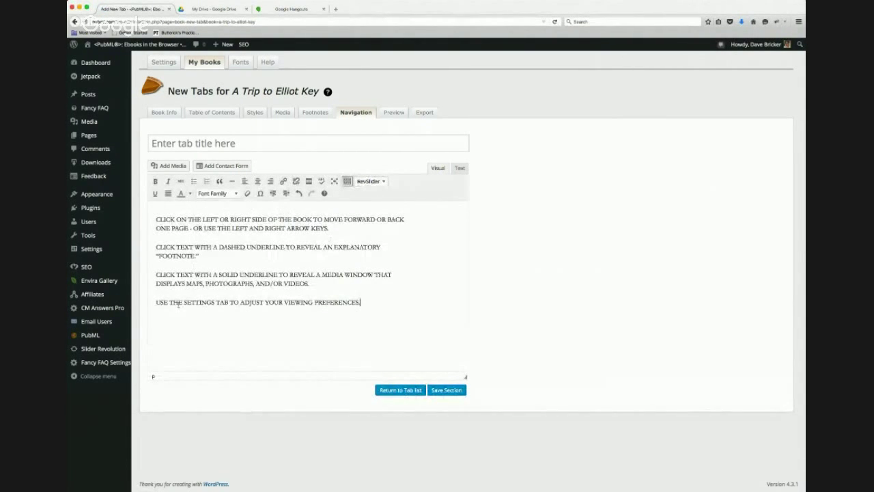
# Title the new navigation tab HELP, save it, and place it between TOC and Settings in the tab list.
pyautogui.click(153, 144)
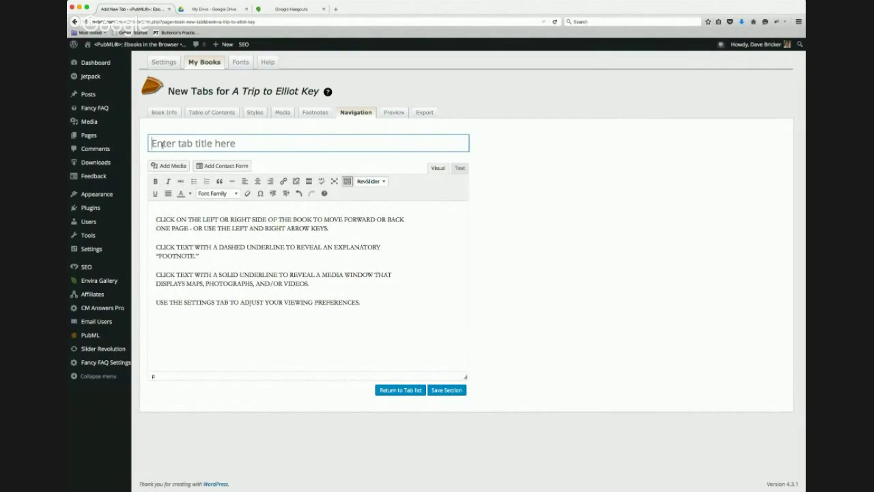
pyautogui.write('HELP')
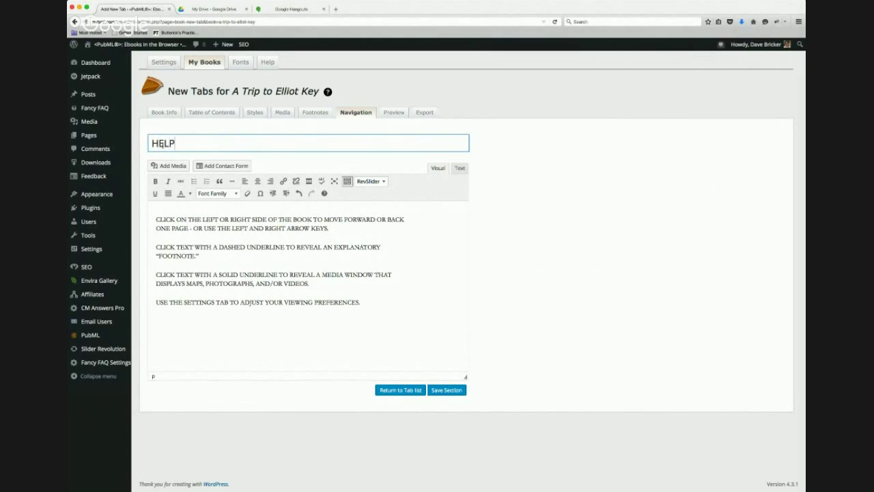
pyautogui.click(458, 160)
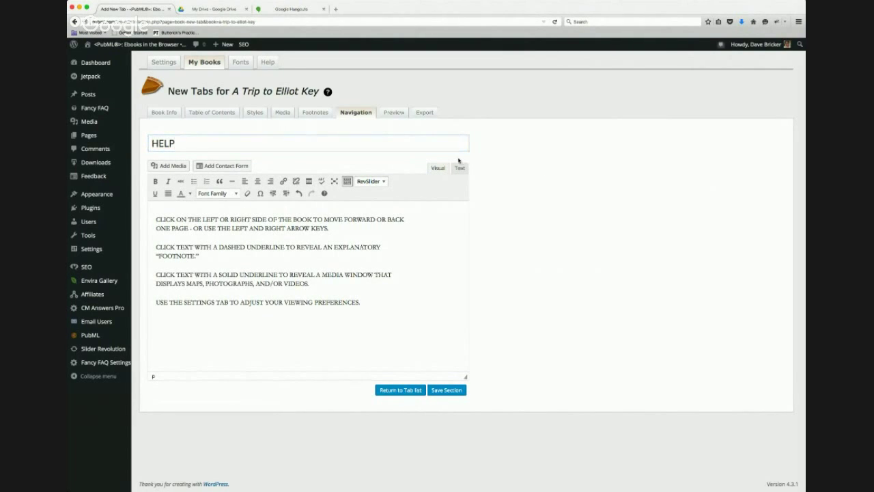
pyautogui.click(441, 391)
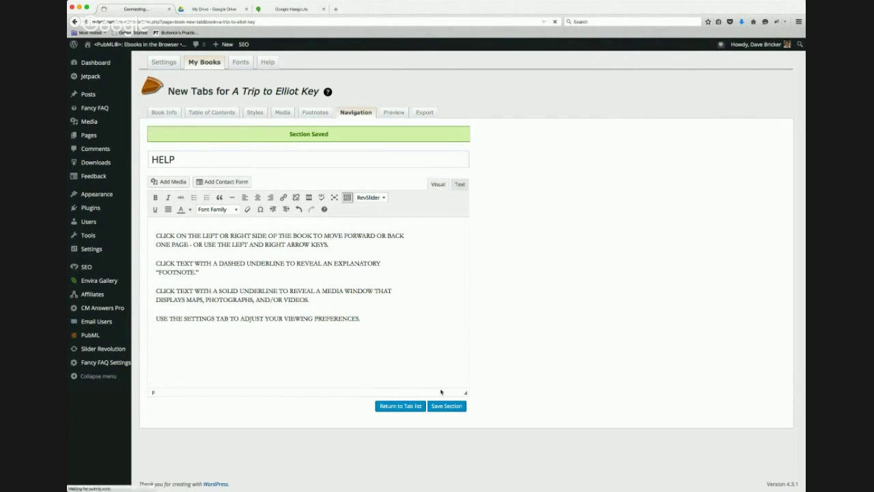
pyautogui.click(411, 407)
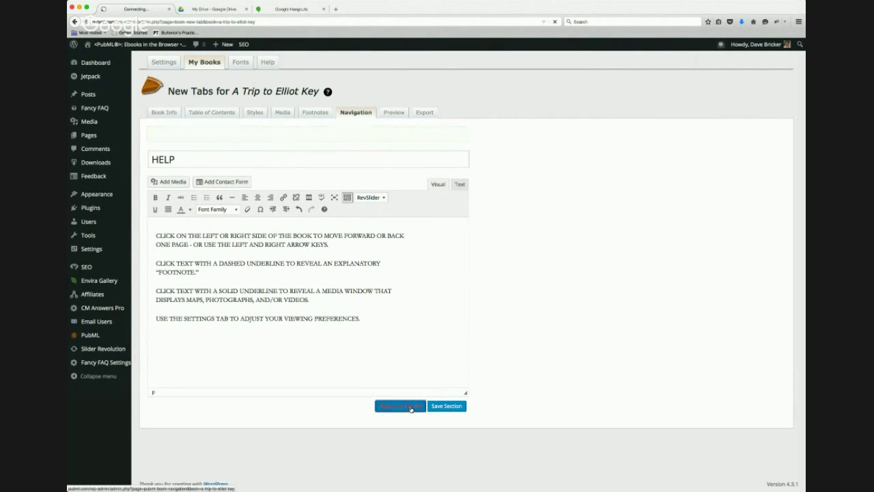
pyautogui.click(407, 390)
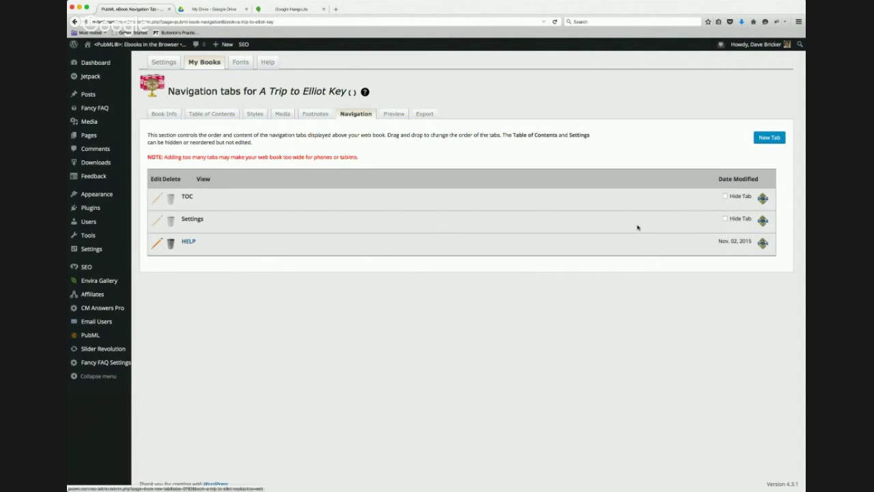
pyautogui.moveTo(763, 243); pyautogui.dragTo(762, 220)
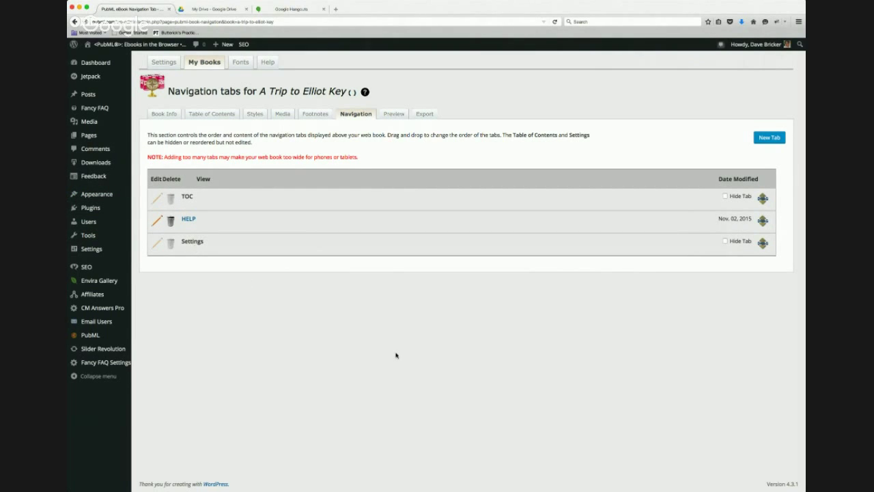
# Preview A Trip to Elliot Key and view the contents of its Help, Settings and Contents navigation tabs.
pyautogui.click(392, 113)
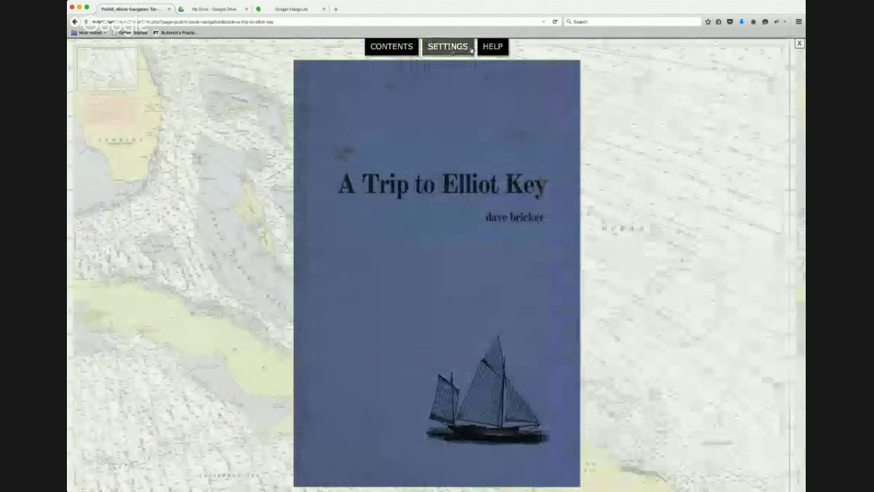
pyautogui.click(492, 46)
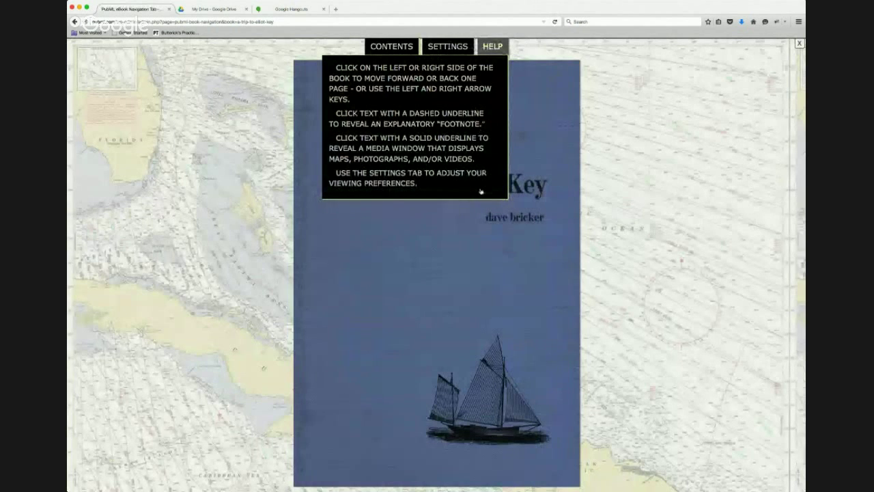
pyautogui.click(447, 46)
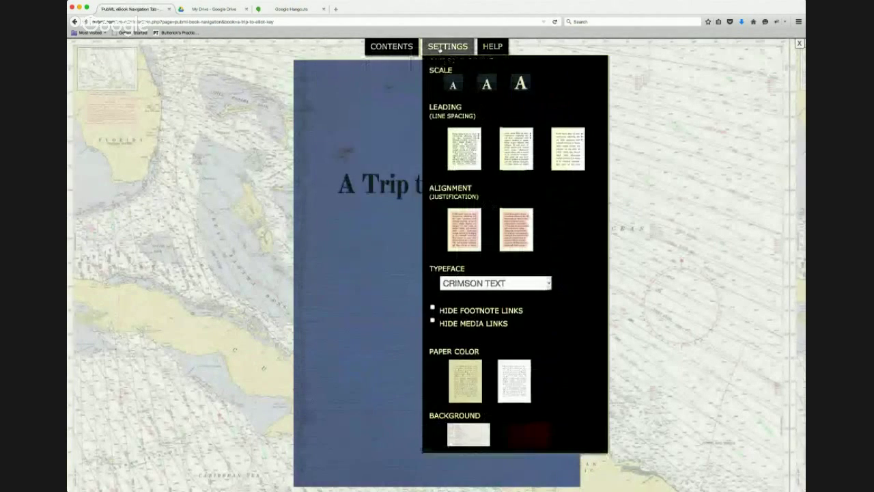
pyautogui.click(398, 46)
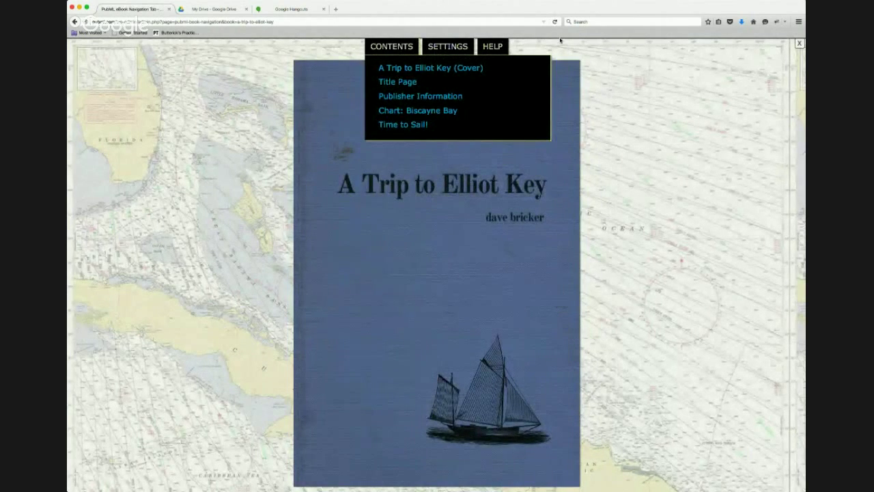
# Open The Blue Monk web book in a new browser tab and view its Web Books, Own This Book and Settings navigation tabs.
pyautogui.click(337, 9)
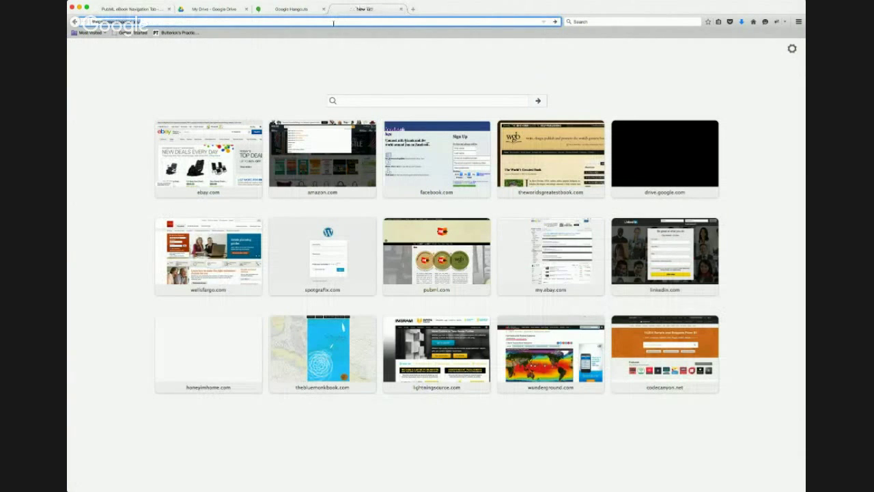
pyautogui.press('Return')
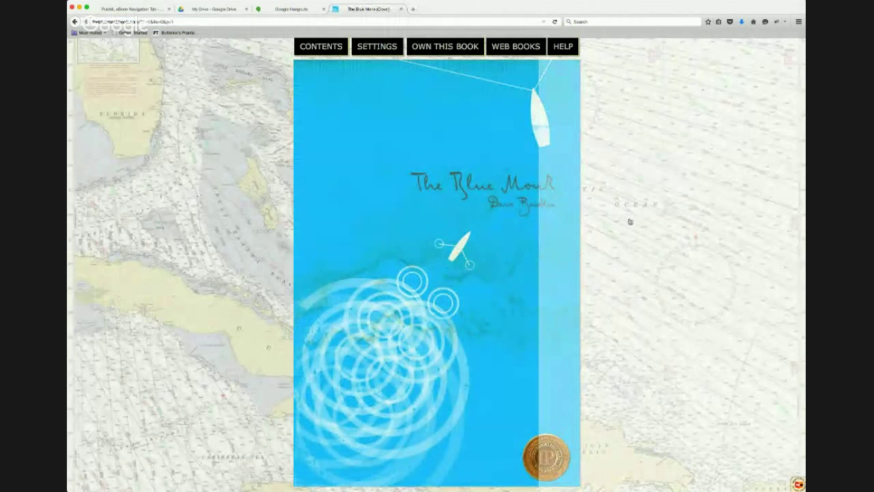
pyautogui.click(510, 51)
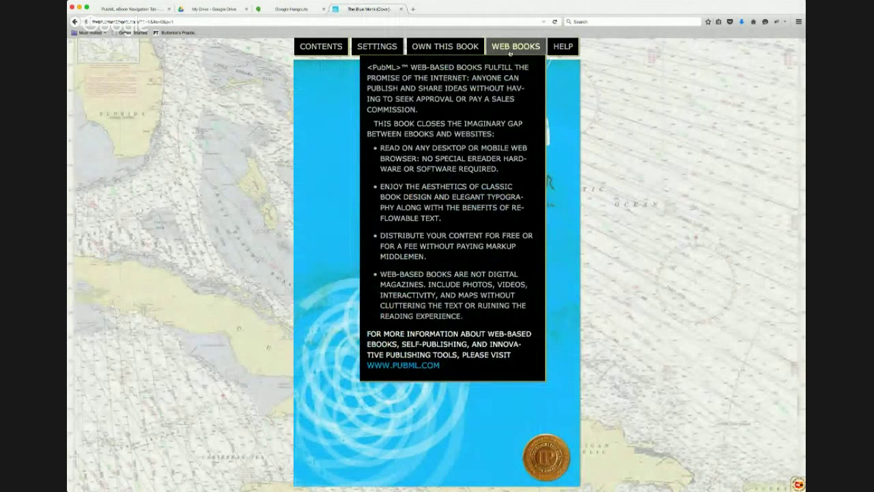
pyautogui.click(465, 47)
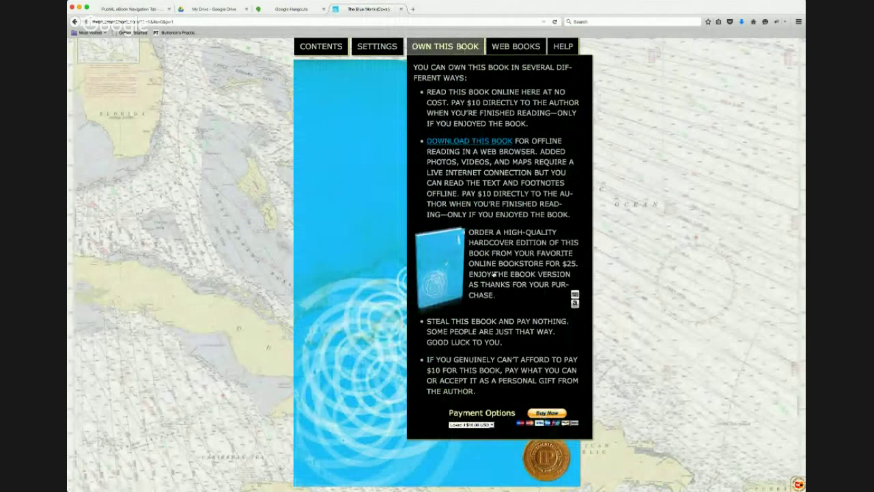
pyautogui.click(381, 46)
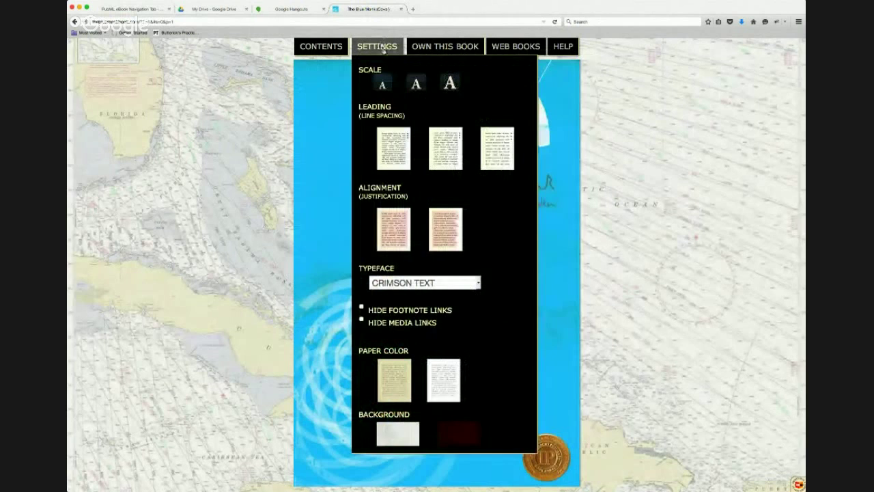
# Go to the Song of The Sea chapter through the table of contents and open the media link in its first sentence.
pyautogui.click(320, 45)
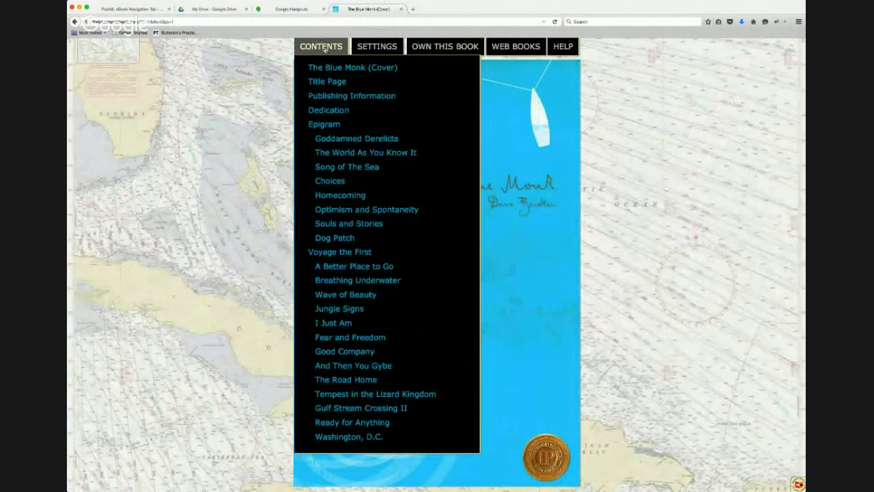
pyautogui.click(339, 168)
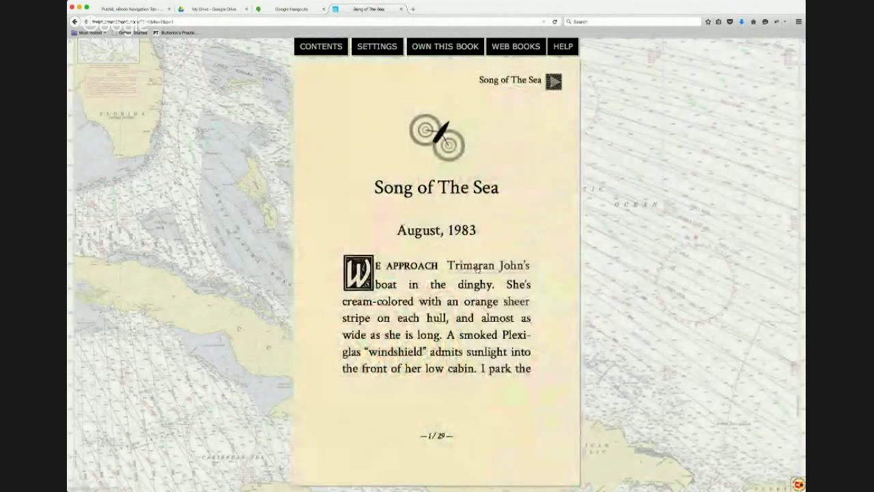
pyautogui.click(476, 268)
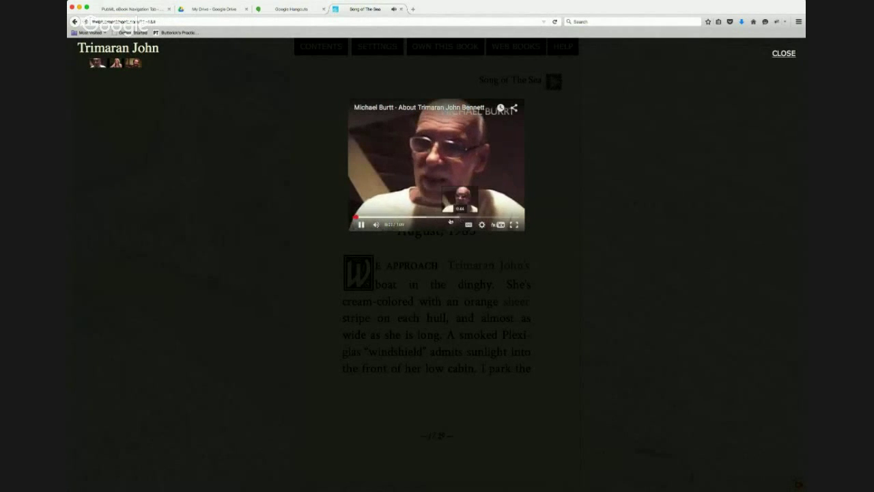
# Close the Trimaran John video and check the linked term sheer before turning to the chapter's second page.
pyautogui.click(363, 225)
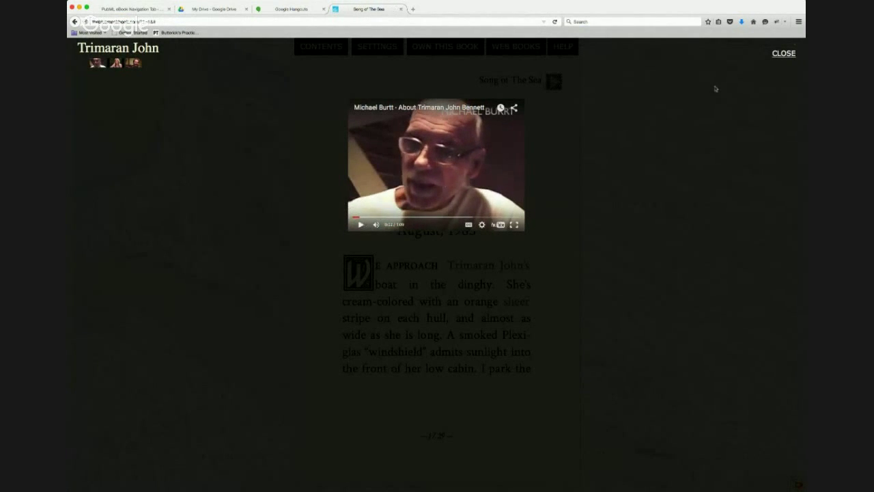
pyautogui.click(784, 53)
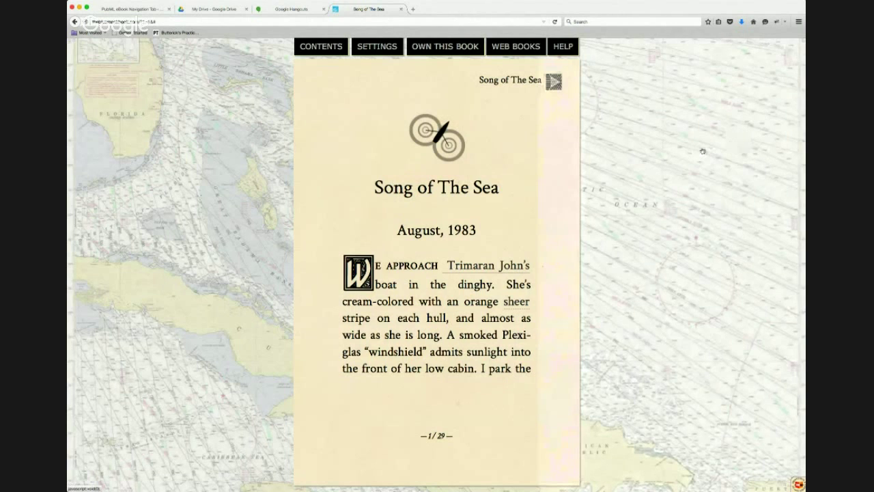
pyautogui.click(515, 308)
pyautogui.click(496, 139)
pyautogui.click(654, 158)
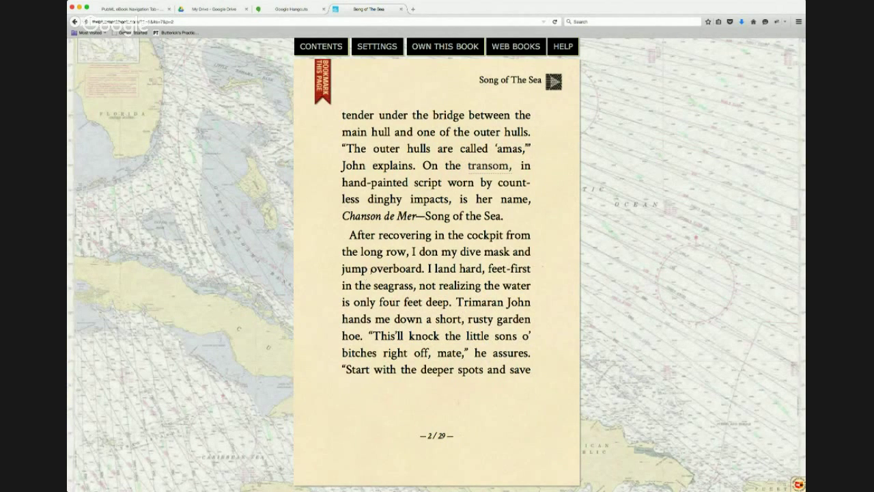
# Open Kindle Direct Publishing in a new browser tab and sign in to the account's bookshelf.
pyautogui.click(413, 10)
pyautogui.write('http://smarthost/')
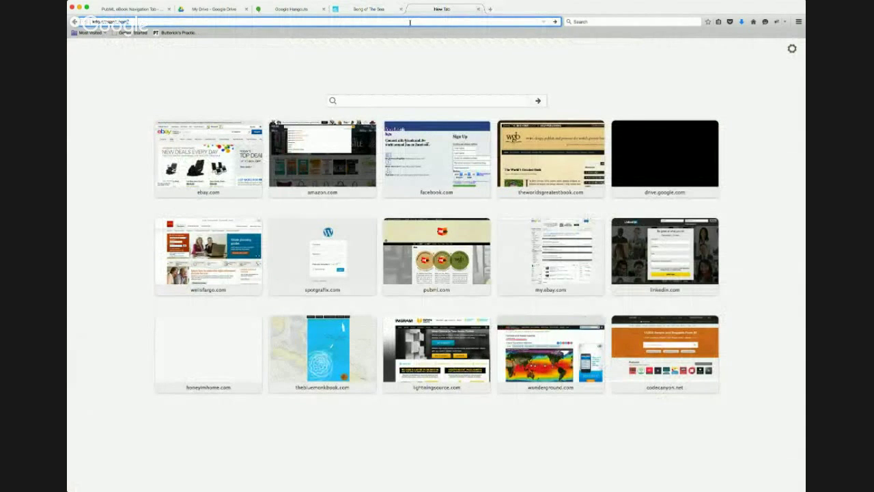
pyautogui.press('Return')
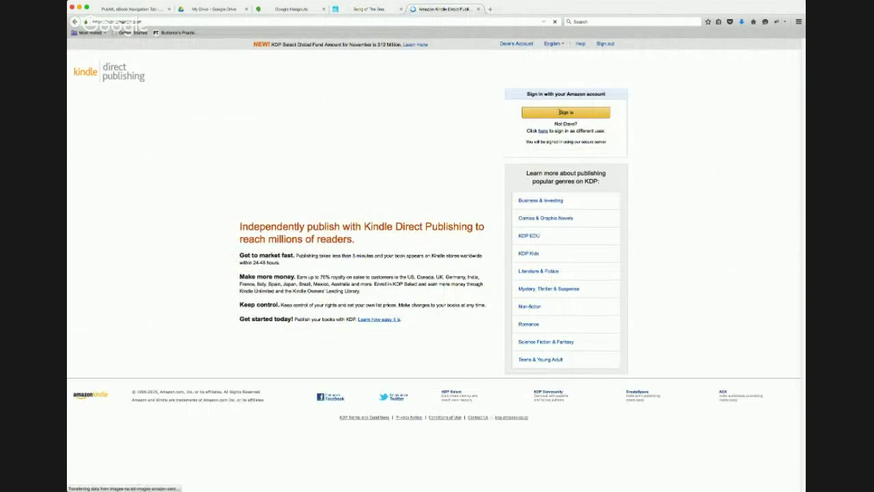
pyautogui.click(560, 115)
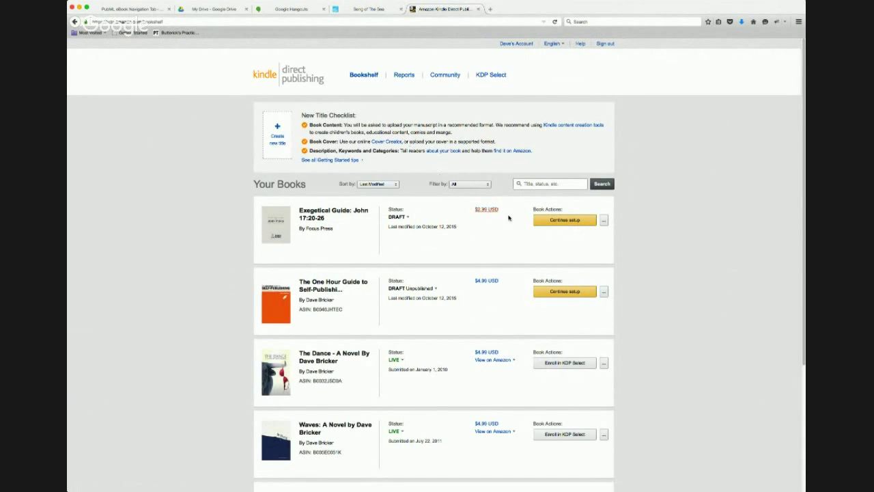
# Create a new title with Demo as both the book name and the subtitle.
pyautogui.scroll(-3, 611, 203)
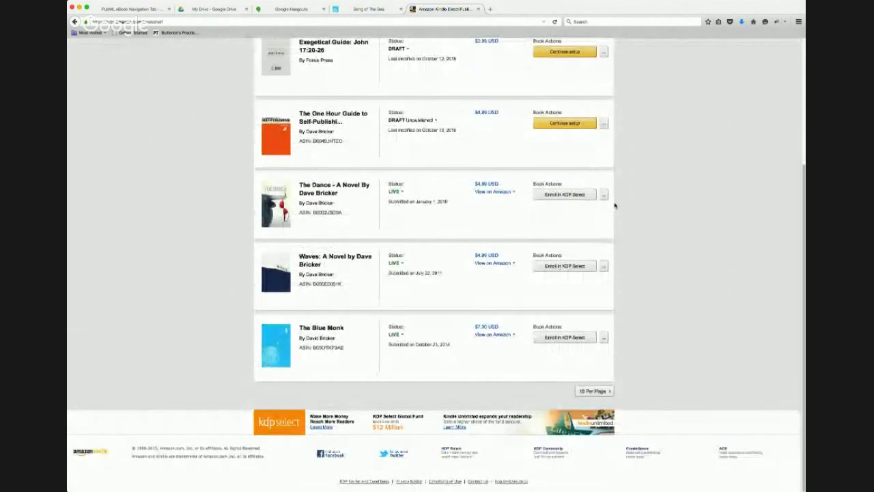
pyautogui.scroll(3, 611, 202)
pyautogui.click(278, 130)
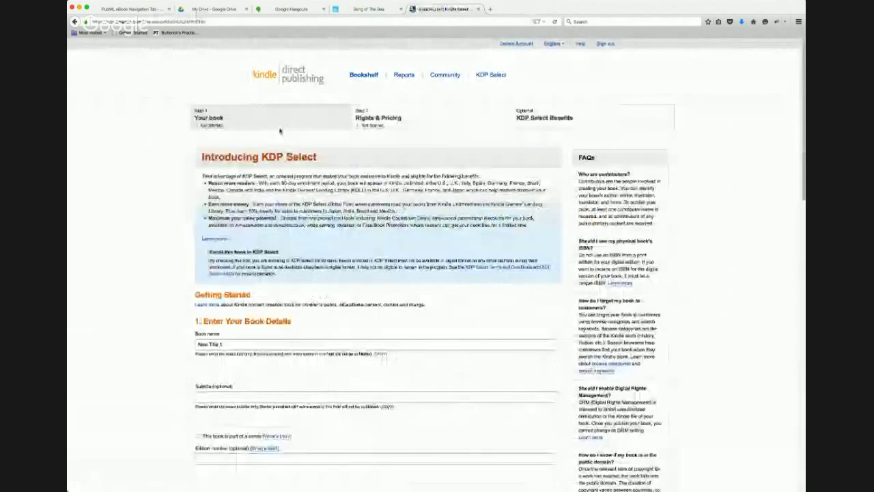
pyautogui.click(250, 346)
pyautogui.write('Demo')
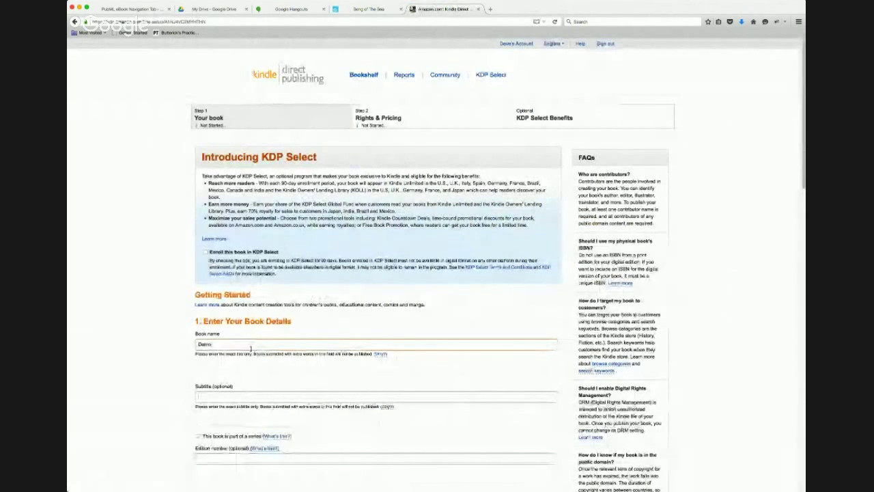
pyautogui.write('Demo')
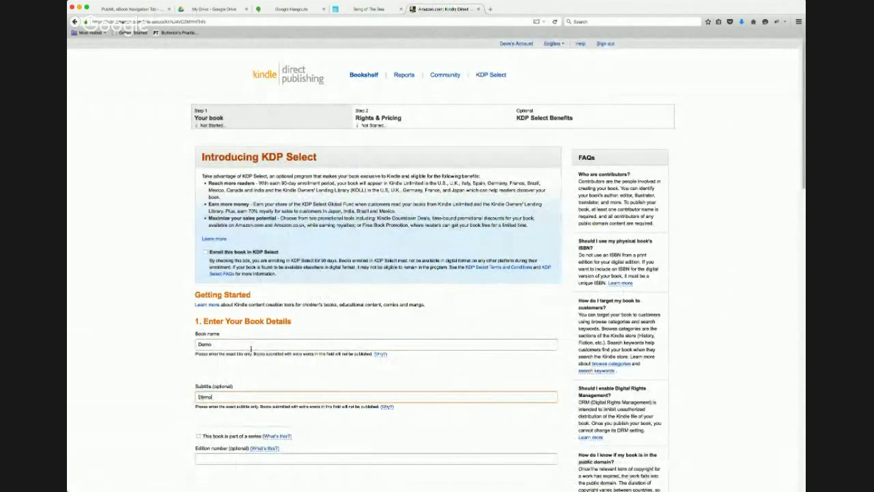
# Enter a short placeholder description and declare that the book is not public domain and the necessary publishing rights are held.
pyautogui.scroll(-5, 250, 348)
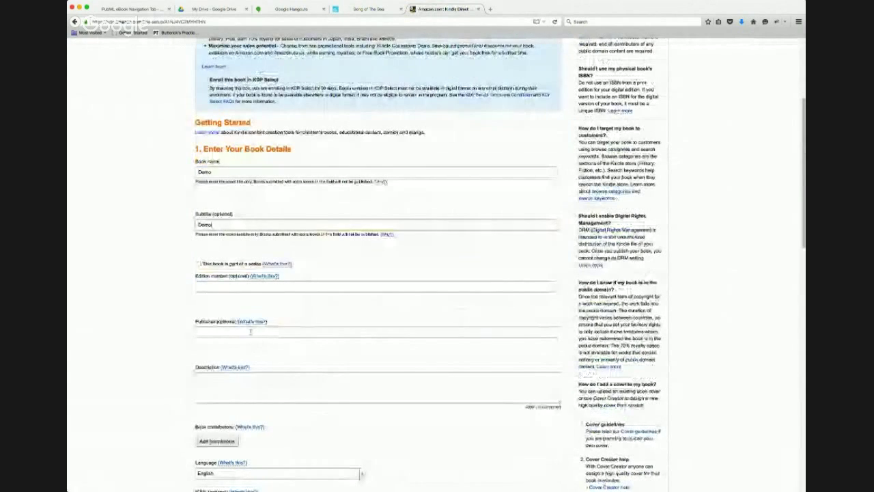
pyautogui.scroll(-1, 246, 338)
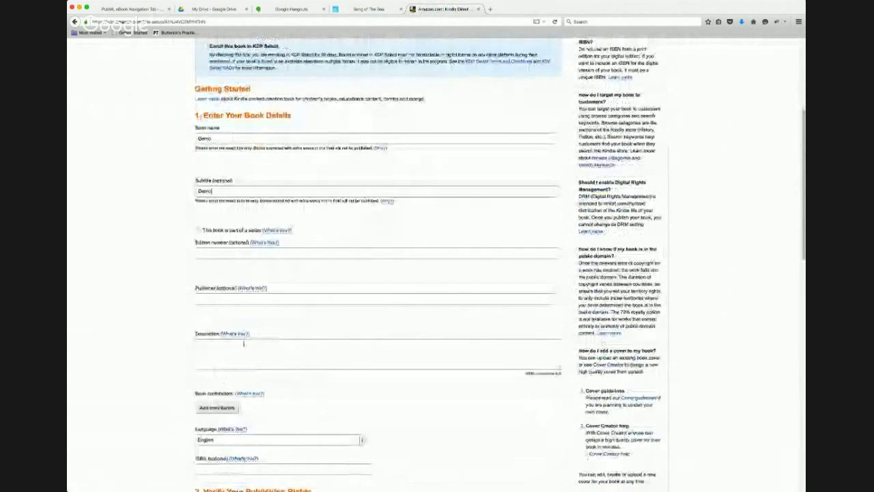
pyautogui.click(242, 348)
pyautogui.write('asf')
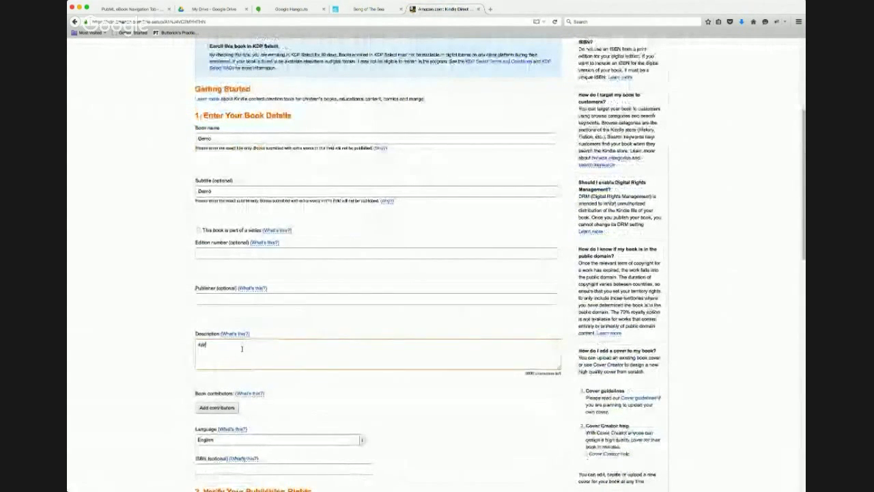
pyautogui.scroll(-4, 318, 407)
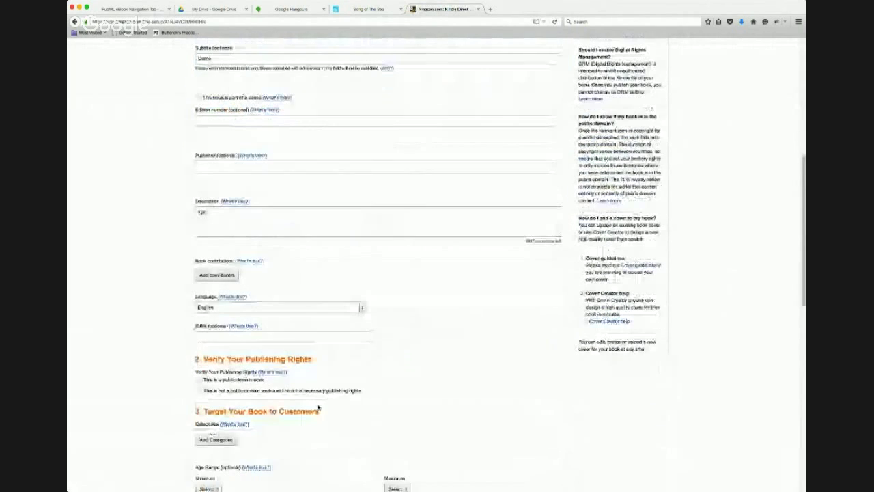
pyautogui.moveTo(267, 372)
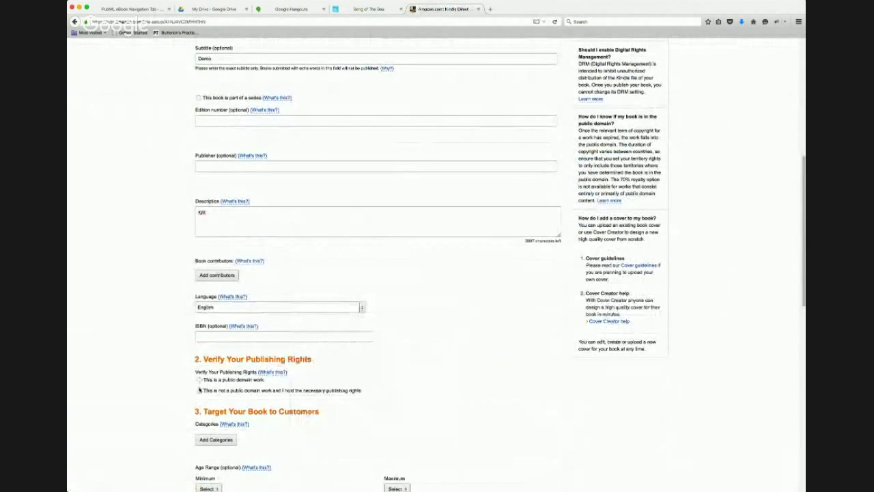
pyautogui.scroll(-5, 329, 385)
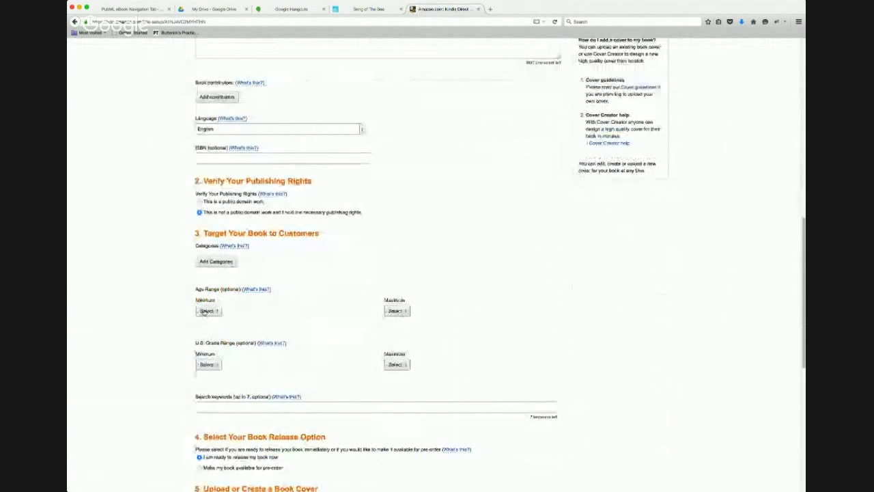
# Upload the book file without enabling digital rights management, and try to upload a cover image.
pyautogui.scroll(-6, 403, 321)
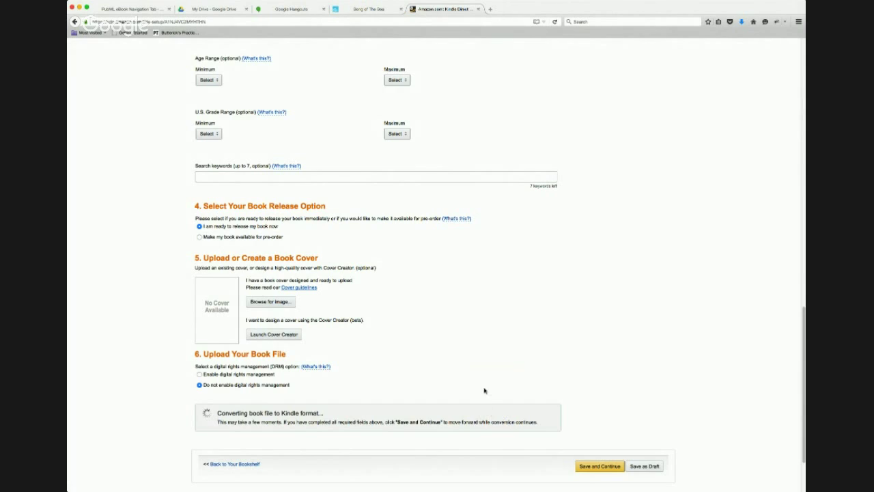
pyautogui.click(260, 302)
pyautogui.click(289, 302)
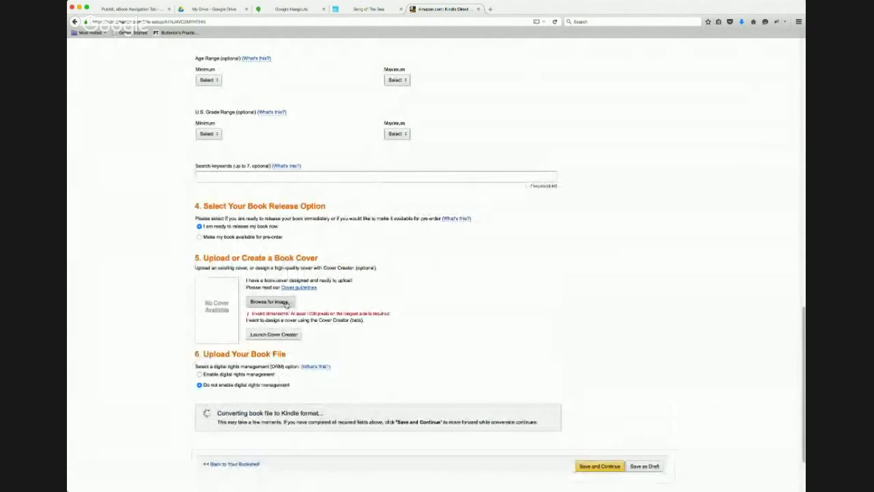
# Open the Demo book in the online previewer, saving the changes and signing in to the Amazon account again.
pyautogui.scroll(-8, 454, 289)
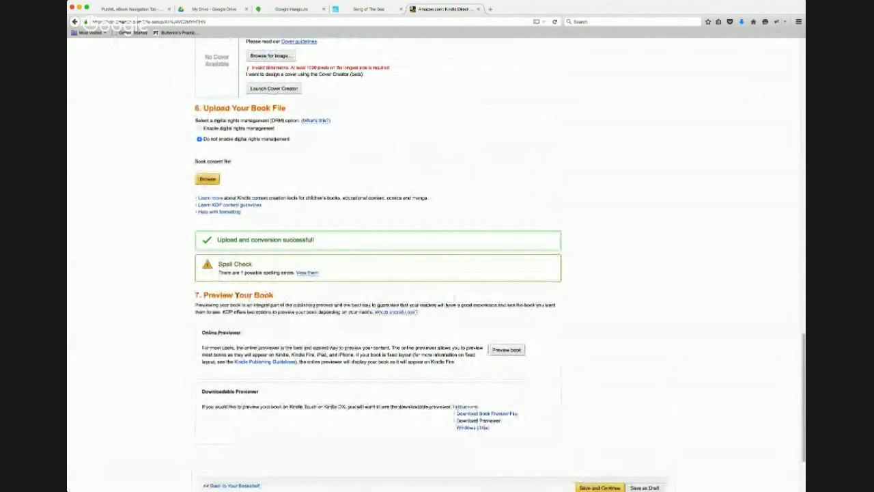
pyautogui.click(507, 348)
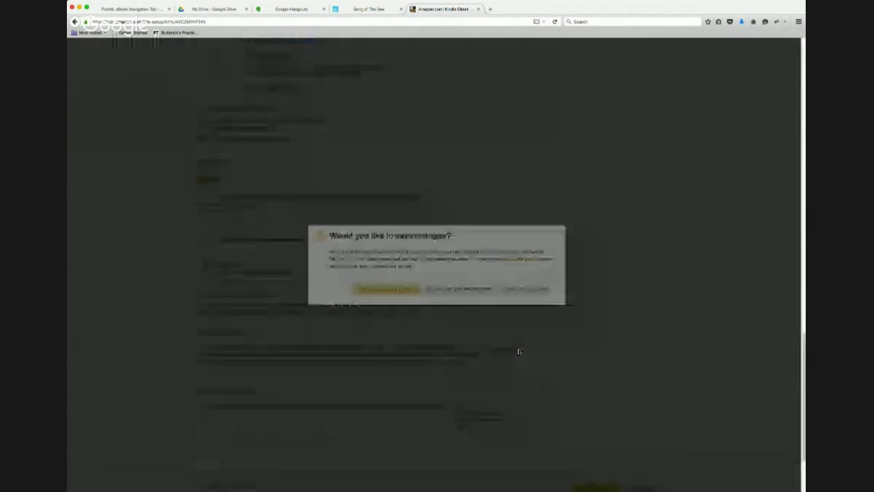
pyautogui.click(389, 290)
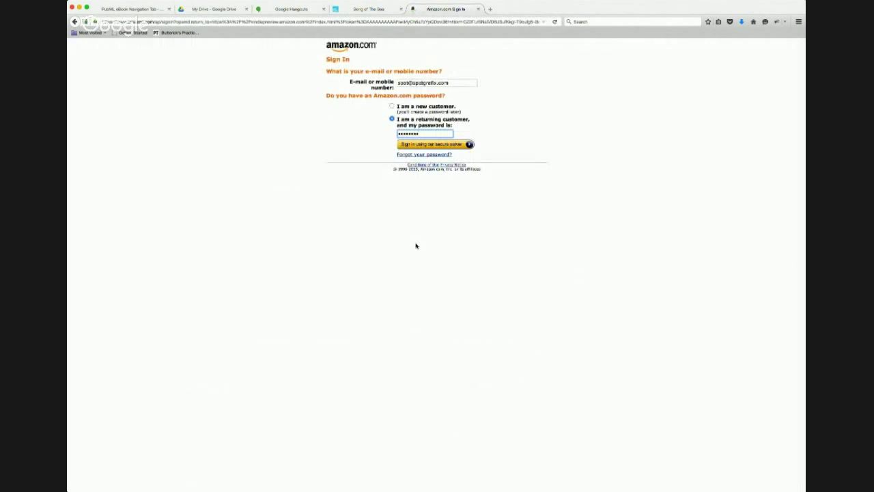
pyautogui.click(450, 146)
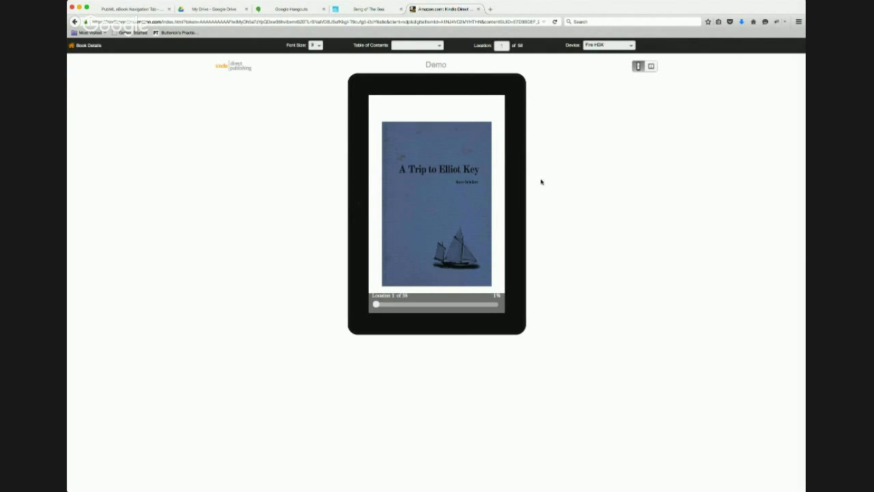
# Page through A Trip to Elliot Key in the Fire HDX preview from the cover to location 52.
pyautogui.click(515, 206)
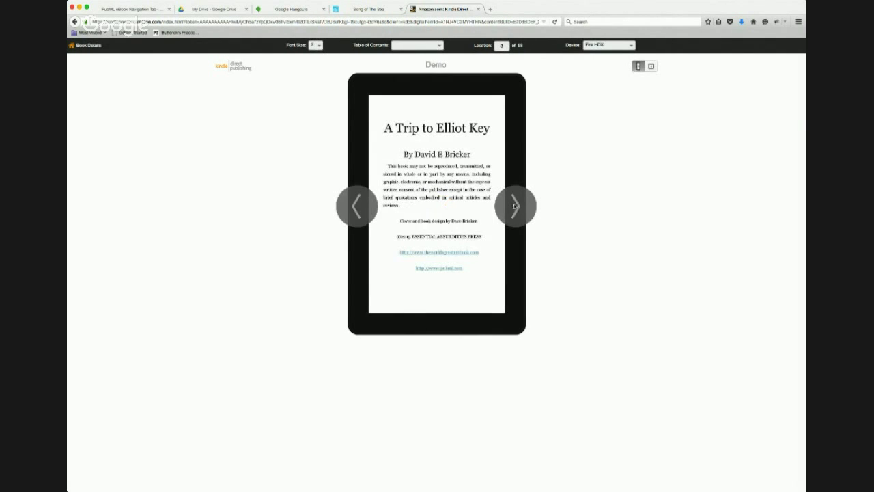
pyautogui.click(514, 206)
pyautogui.click(515, 206)
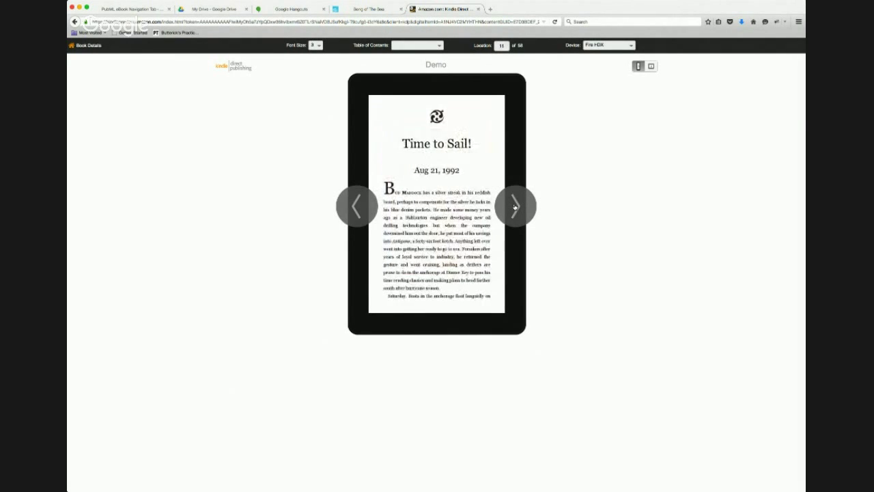
pyautogui.click(515, 206)
pyautogui.click(515, 206)
pyautogui.click(514, 206)
pyautogui.click(514, 206)
pyautogui.click(515, 206)
pyautogui.click(515, 206)
pyautogui.click(515, 206)
pyautogui.click(515, 206)
pyautogui.click(515, 206)
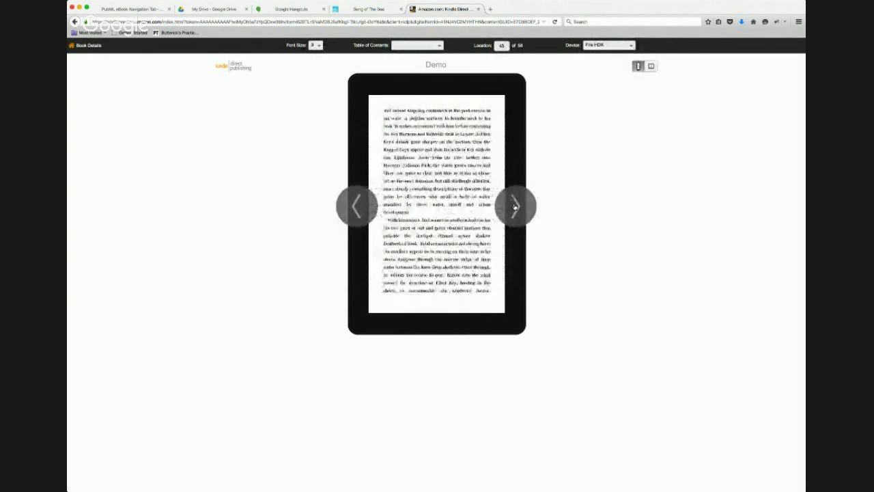
pyautogui.click(515, 206)
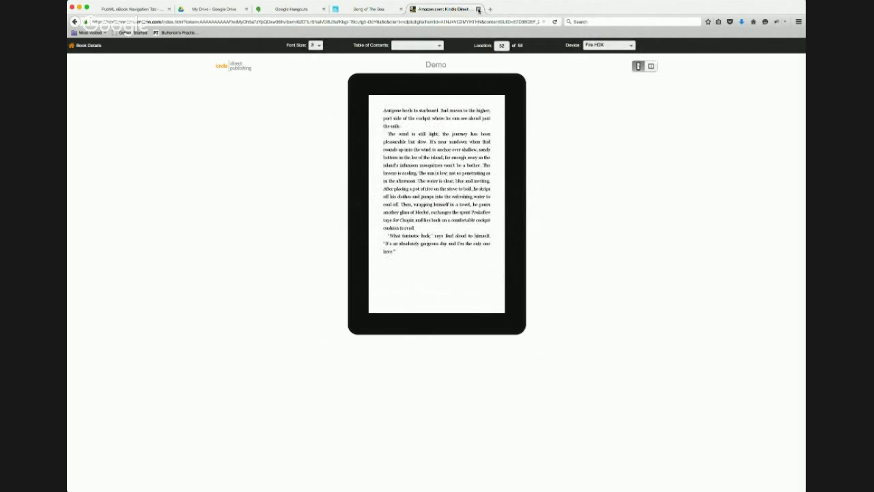
# Close the Kindle preview and Google Drive tabs and display the shared screen feed in Google Hangouts.
pyautogui.click(478, 9)
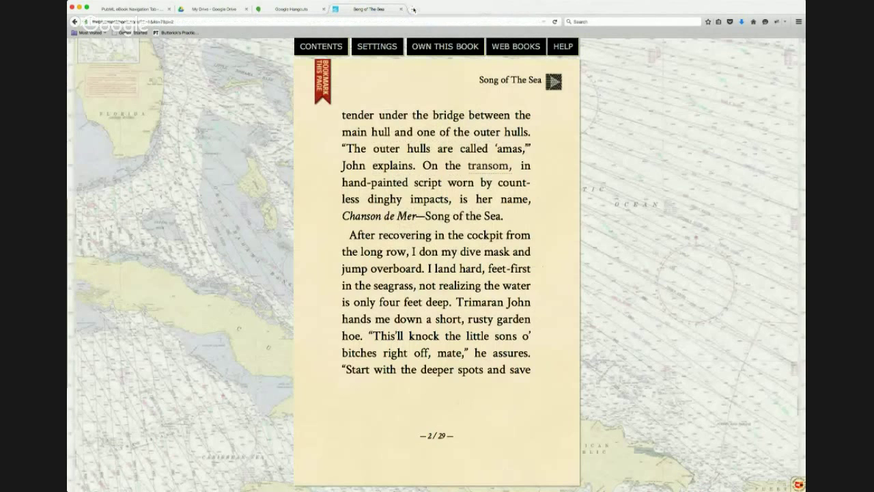
pyautogui.click(215, 9)
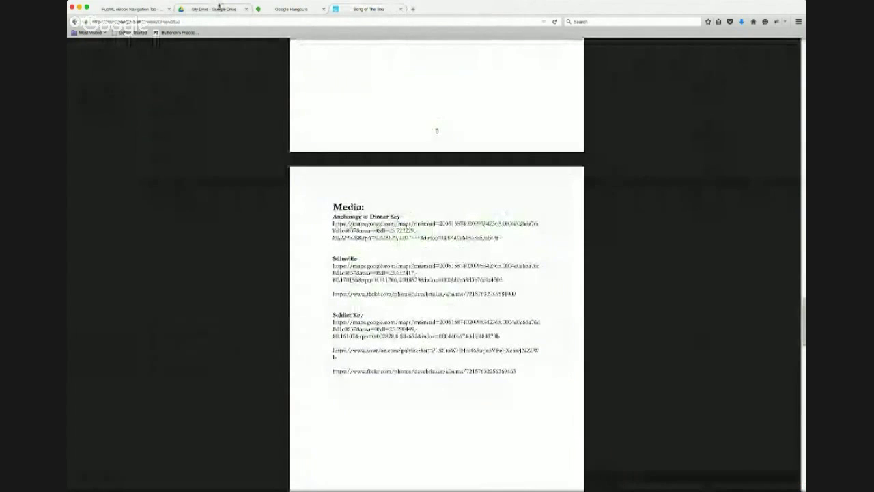
pyautogui.click(246, 9)
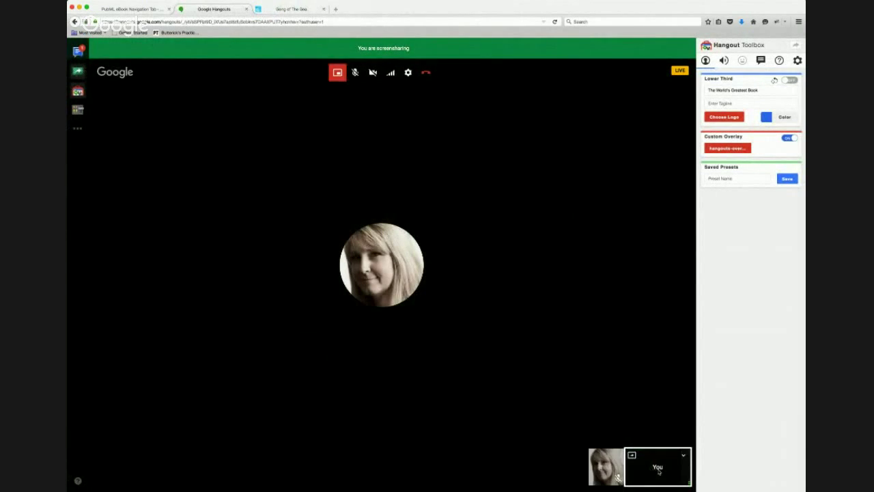
pyautogui.click(657, 471)
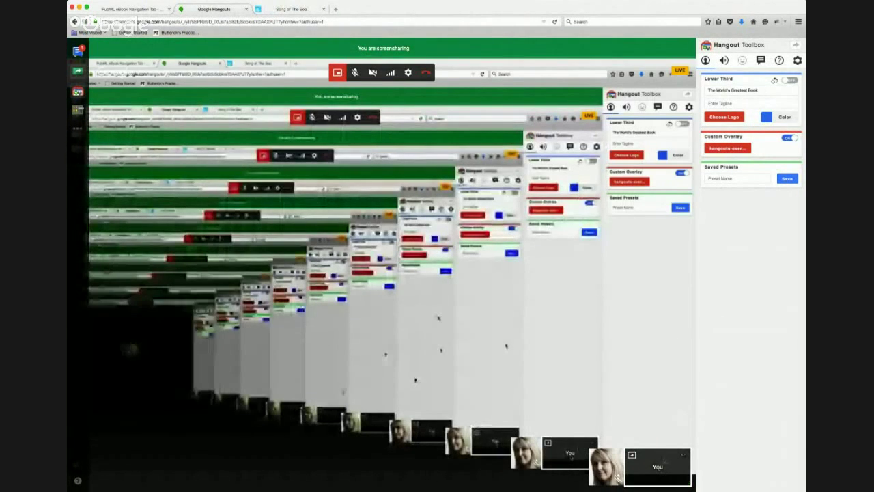